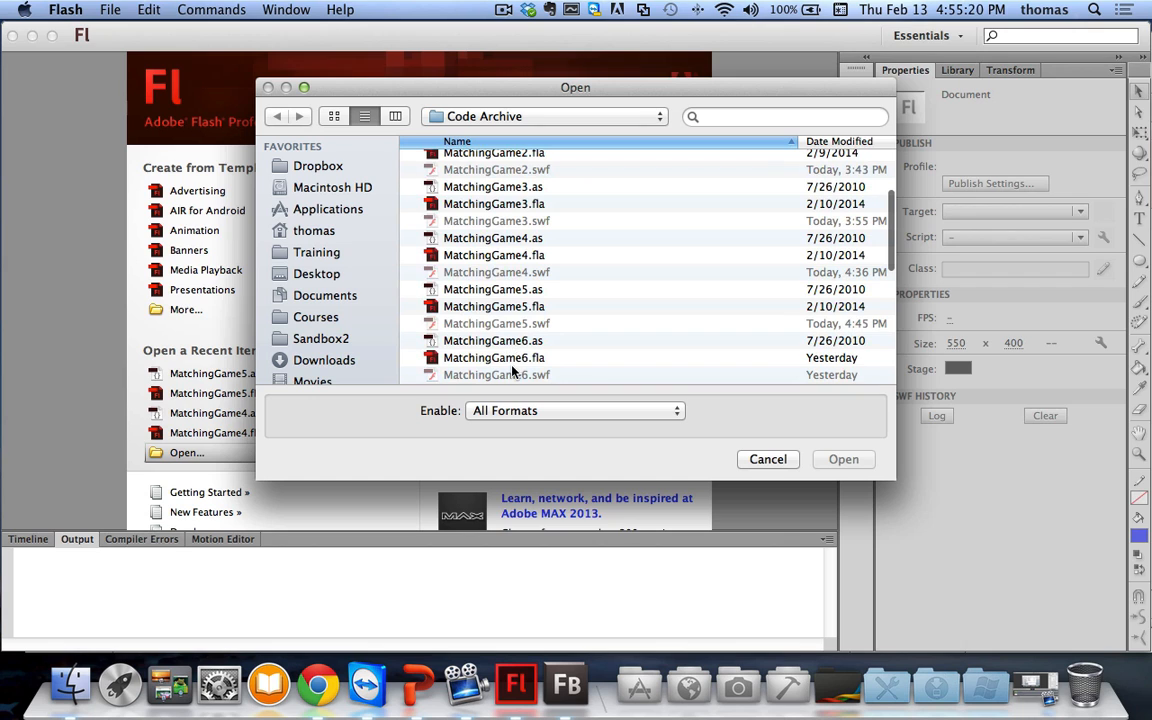
Step: Open MatchingGame6.fla from the Code Archive folder and show frame 1 of its timeline
left_click(508, 357)
left_click(845, 460)
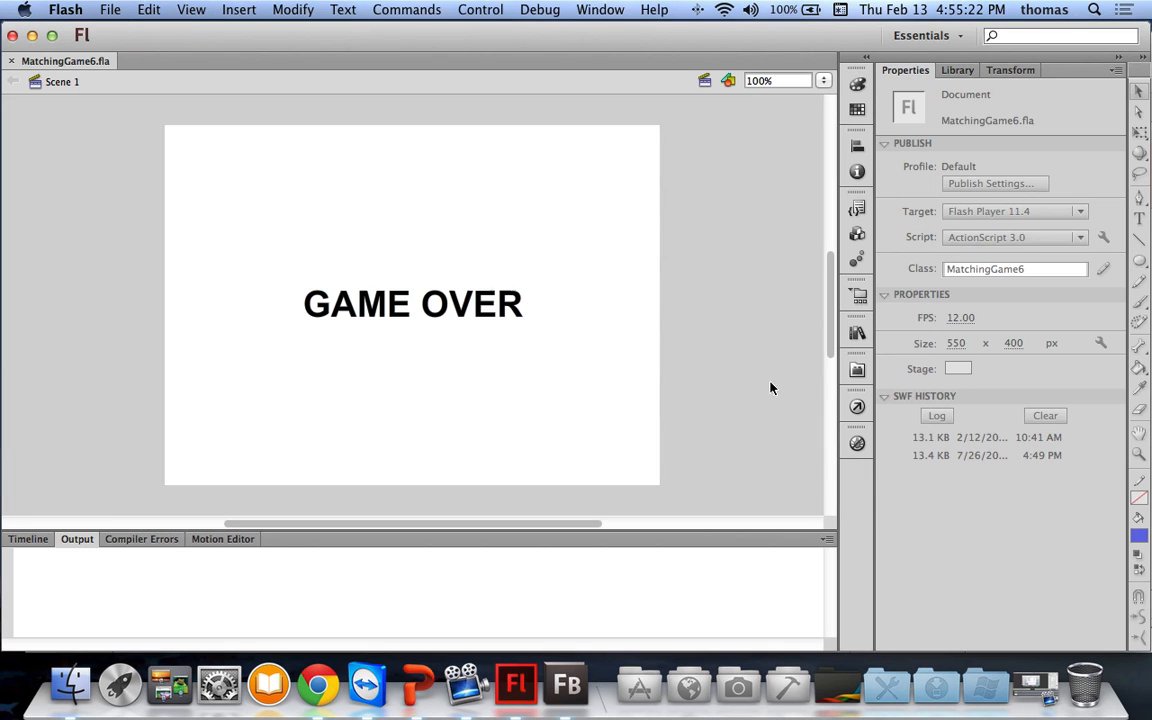
left_click(29, 541)
mouse_move(207, 570)
left_mouse_down()
mouse_move(185, 556)
mouse_move(211, 565)
mouse_move(200, 565)
left_mouse_up()
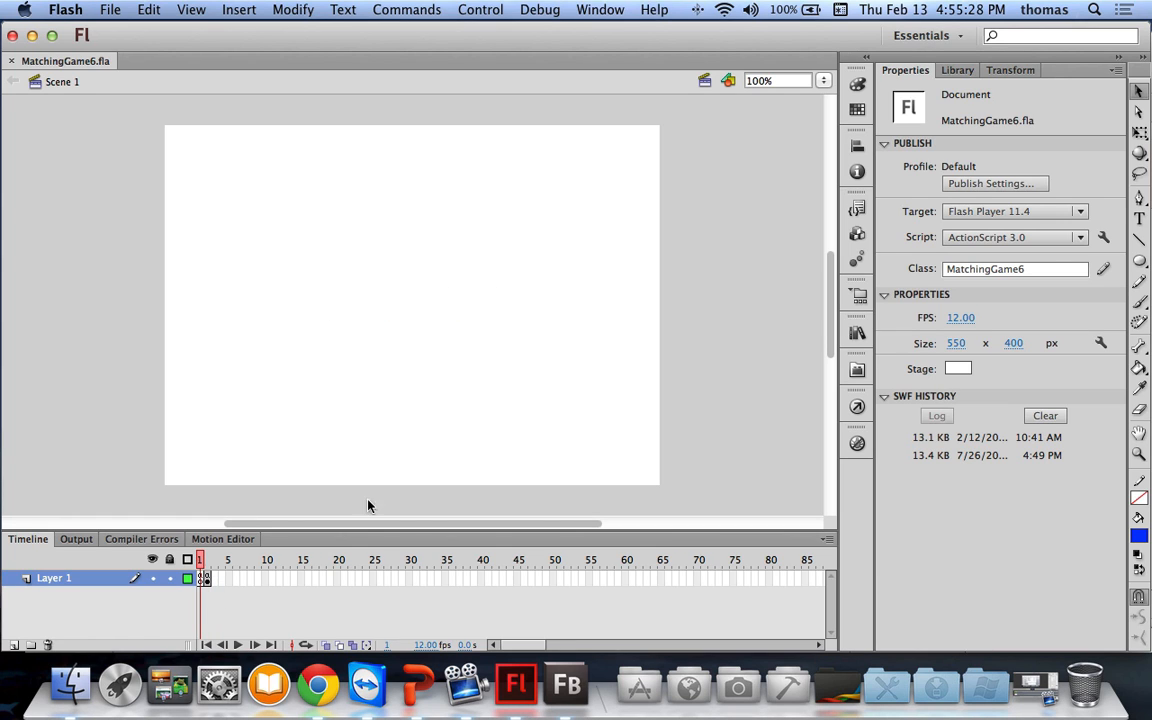
Step: Open the MatchingGame6 document class in Flash Professional and highlight the if statement that checks whether cardsLeft equals 0
left_click(1105, 269)
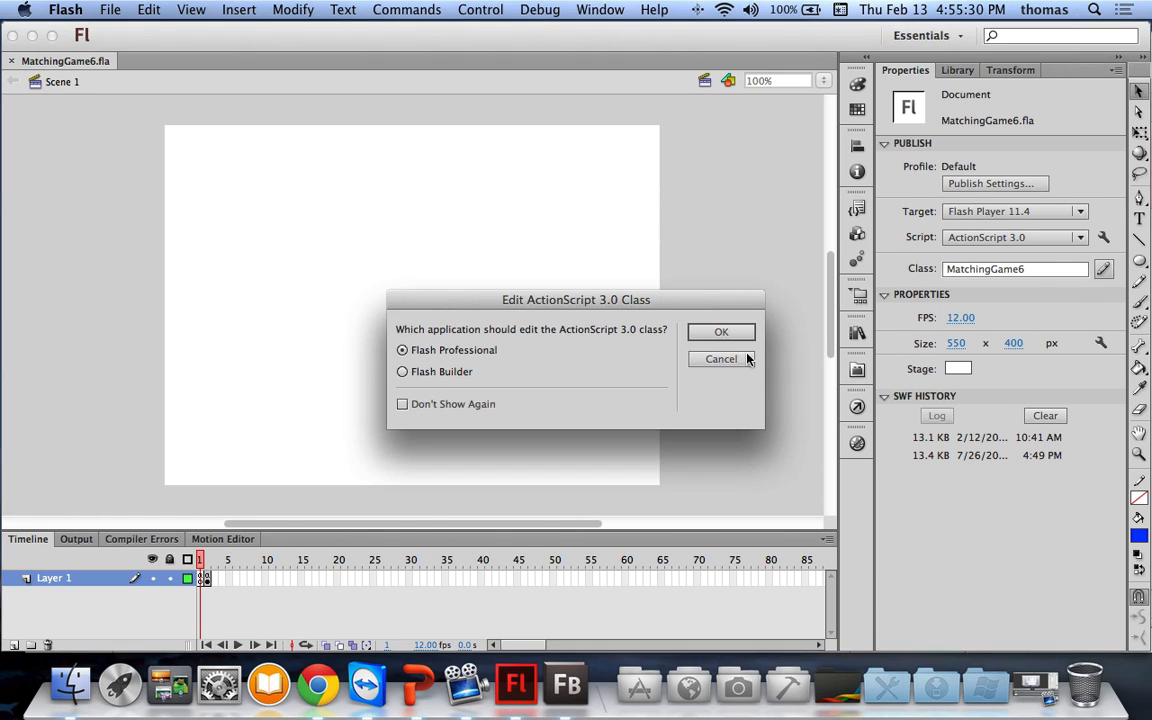
left_click(658, 299)
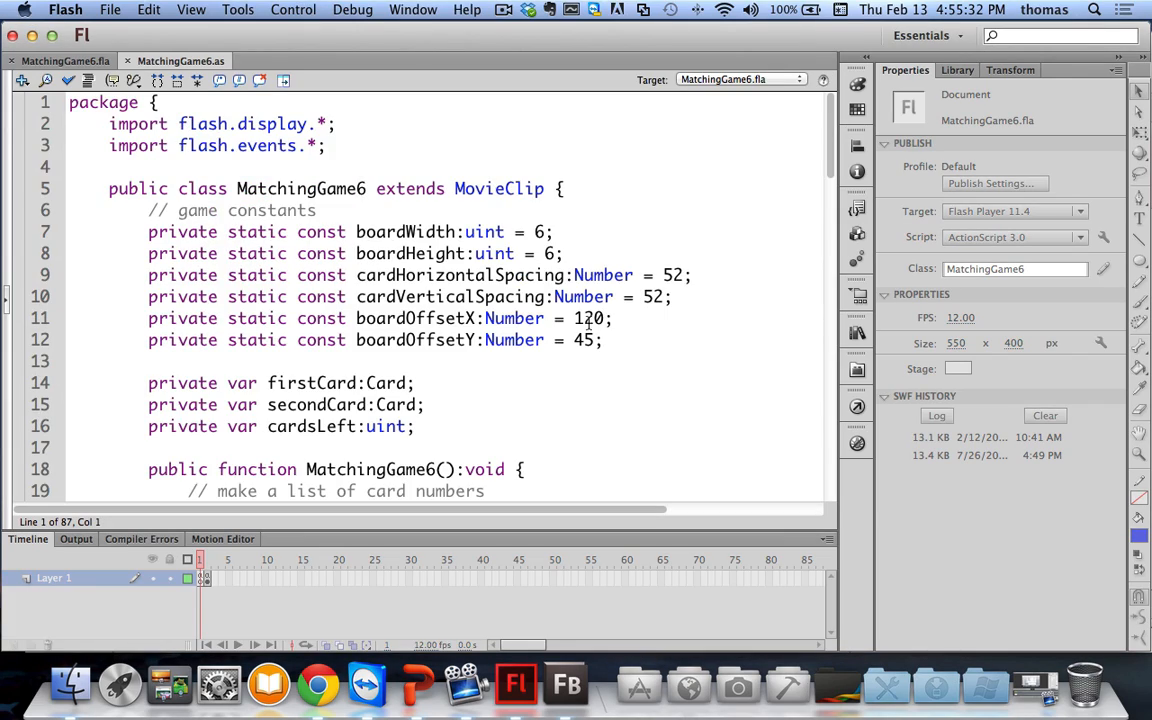
scroll(610, 280, "down", 3)
scroll(603, 300, "down", 6)
scroll(603, 300, "down", 10)
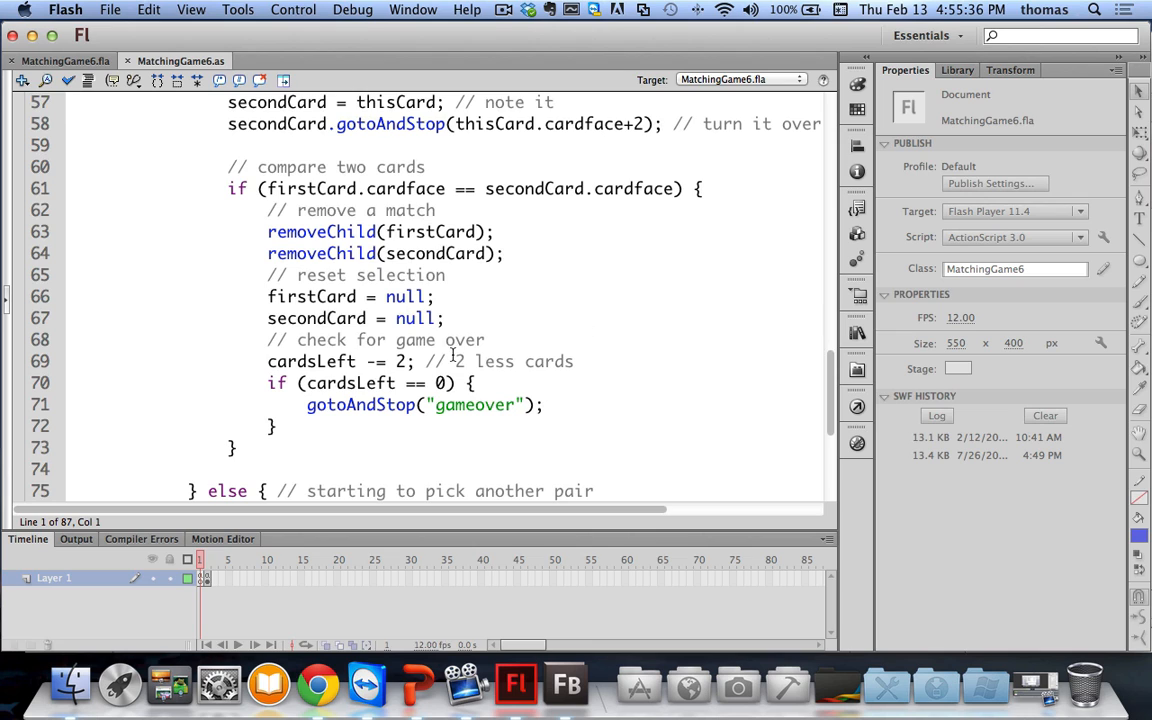
left_click_drag(266, 383, 311, 418)
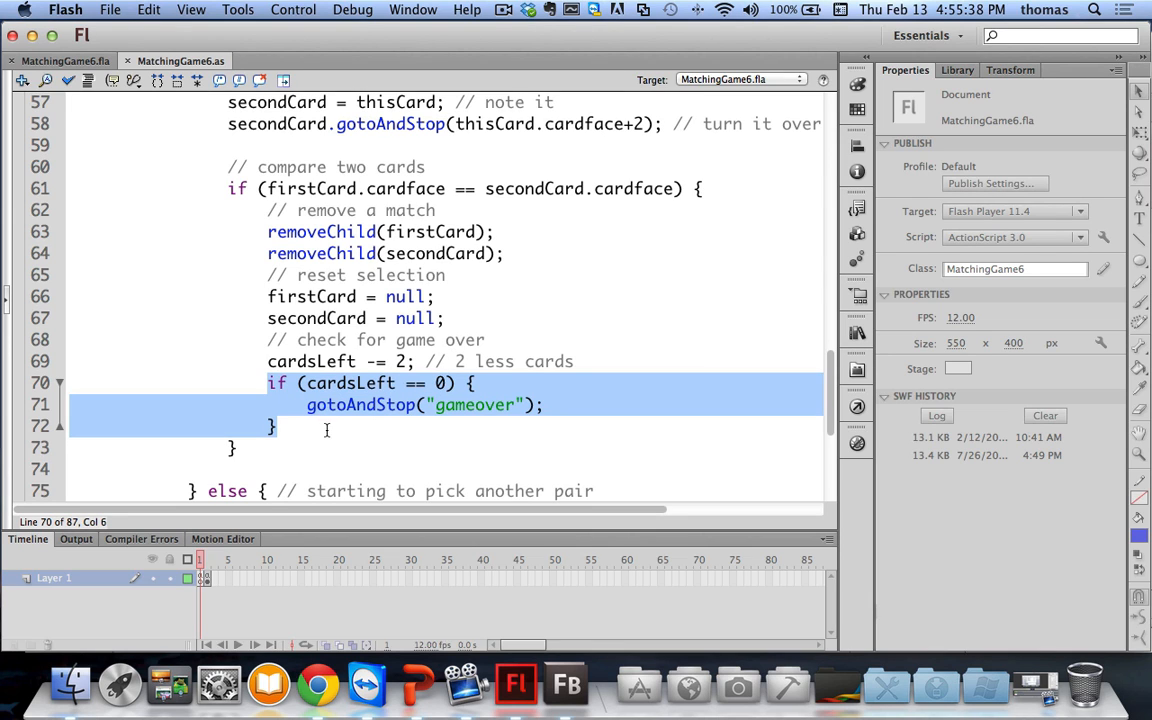
Step: Highlight only the gotoAndStop("gameover") statement on line 71 of the class code
left_click(572, 402)
key("shift+Left")
key("shift+Left")
key("shift+Left")
key("shift+Left")
key("shift+Left")
key("shift+Left")
key("shift+Left")
key("shift+Left")
key("shift+Left")
key("shift+Left")
key("shift+Left")
key("shift+Left")
key("shift+Left")
key("shift+Left")
key("shift+Left")
key("shift+Left")
key("shift+Left")
key("shift+Left")
key("shift+Left")
key("shift+Left")
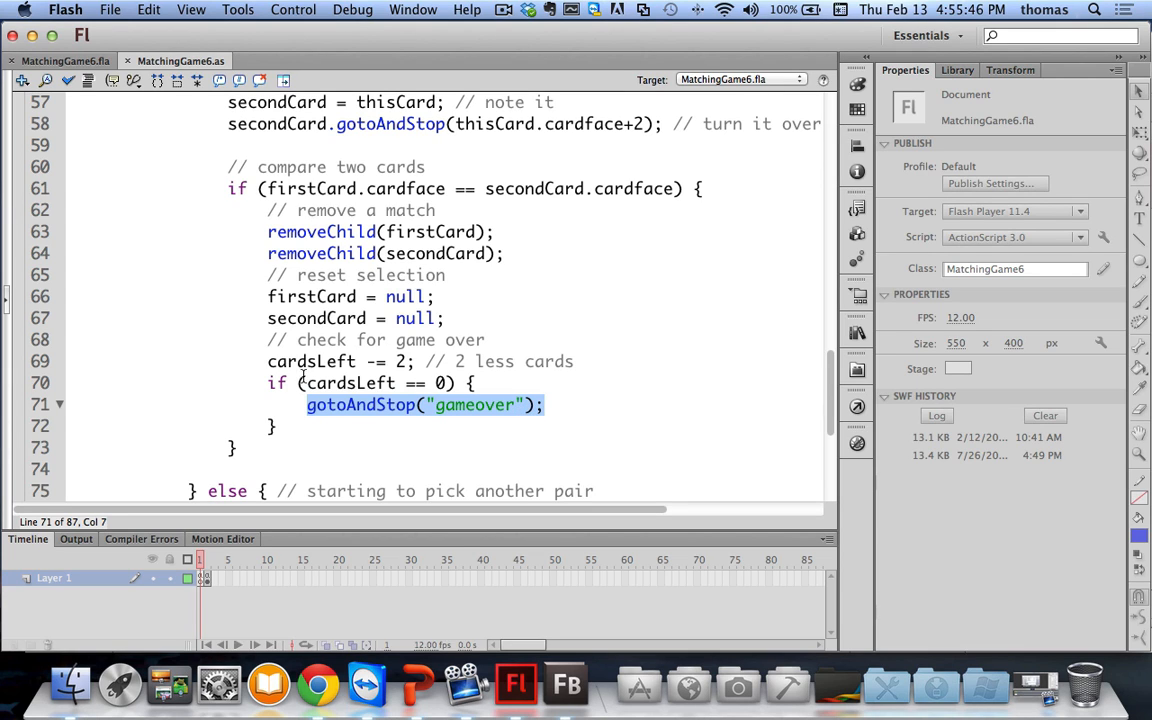
Step: Close MatchingGame6.as and MatchingGame6.fla, and open MatchingGame7.fla from the Code Archive folder
left_click(127, 61)
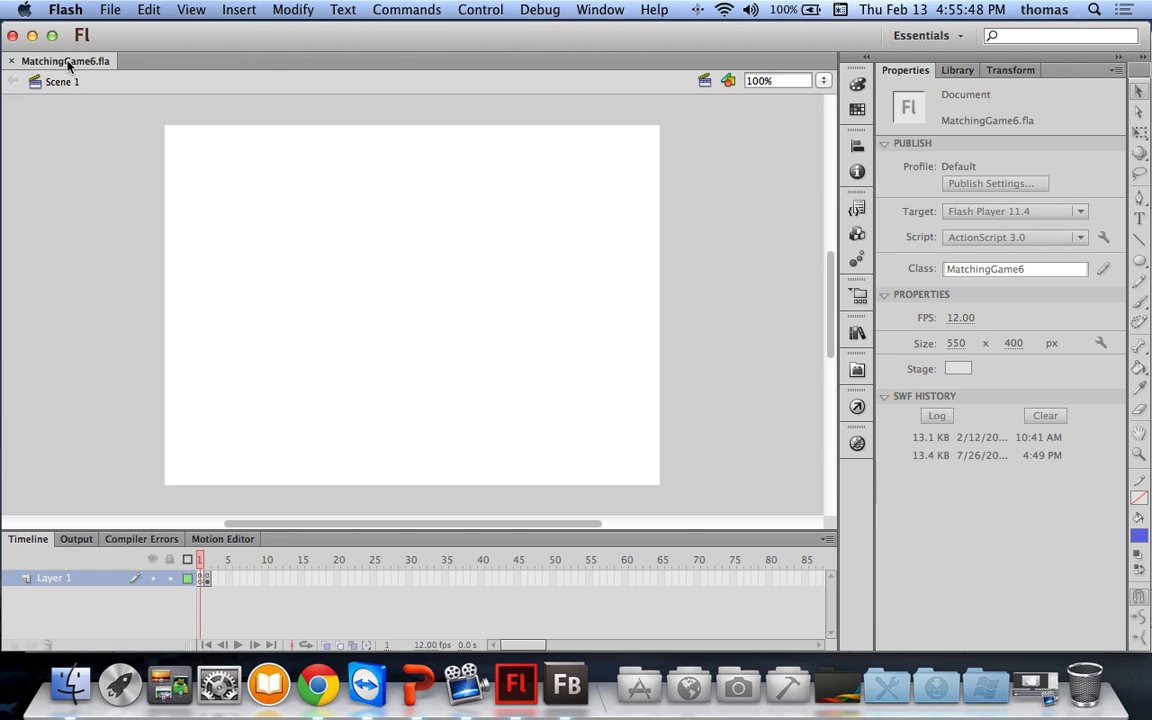
left_click(13, 61)
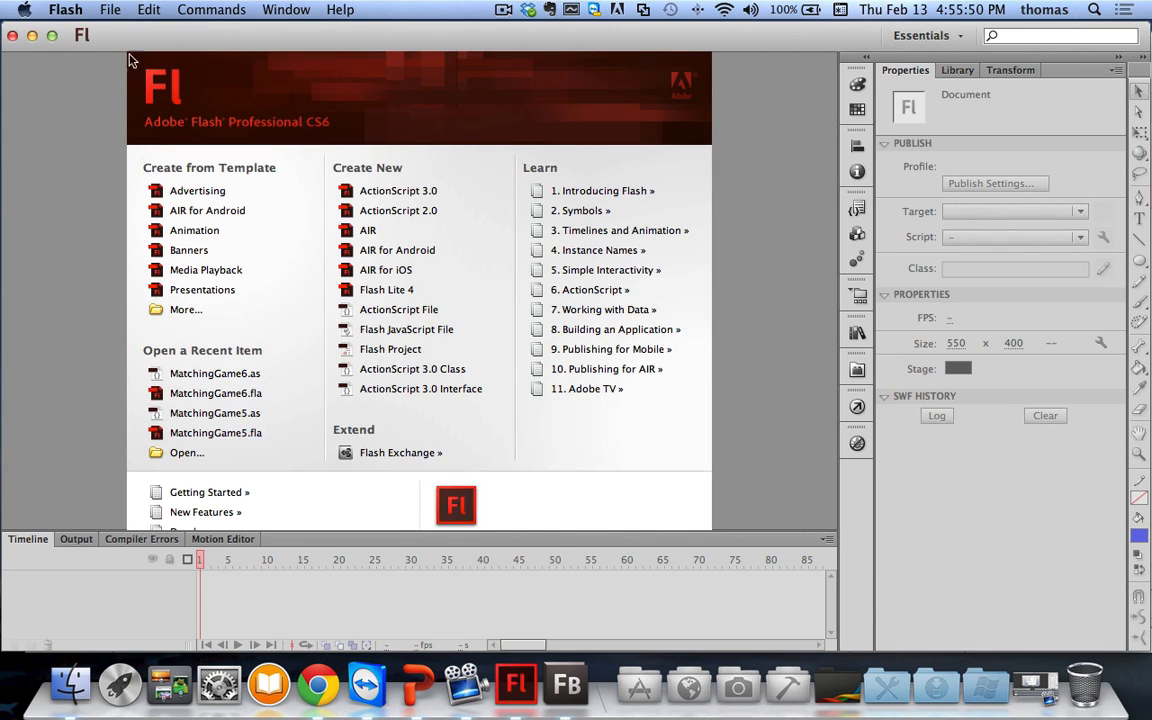
left_click(186, 452)
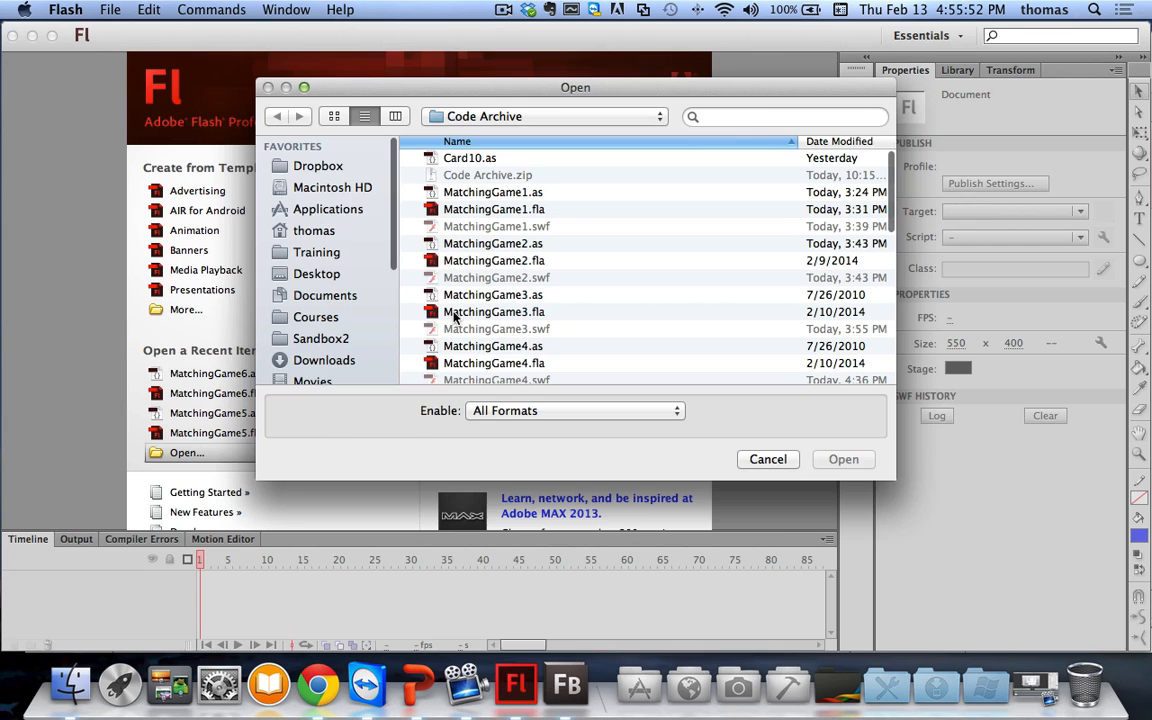
scroll(590, 325, "down", 5)
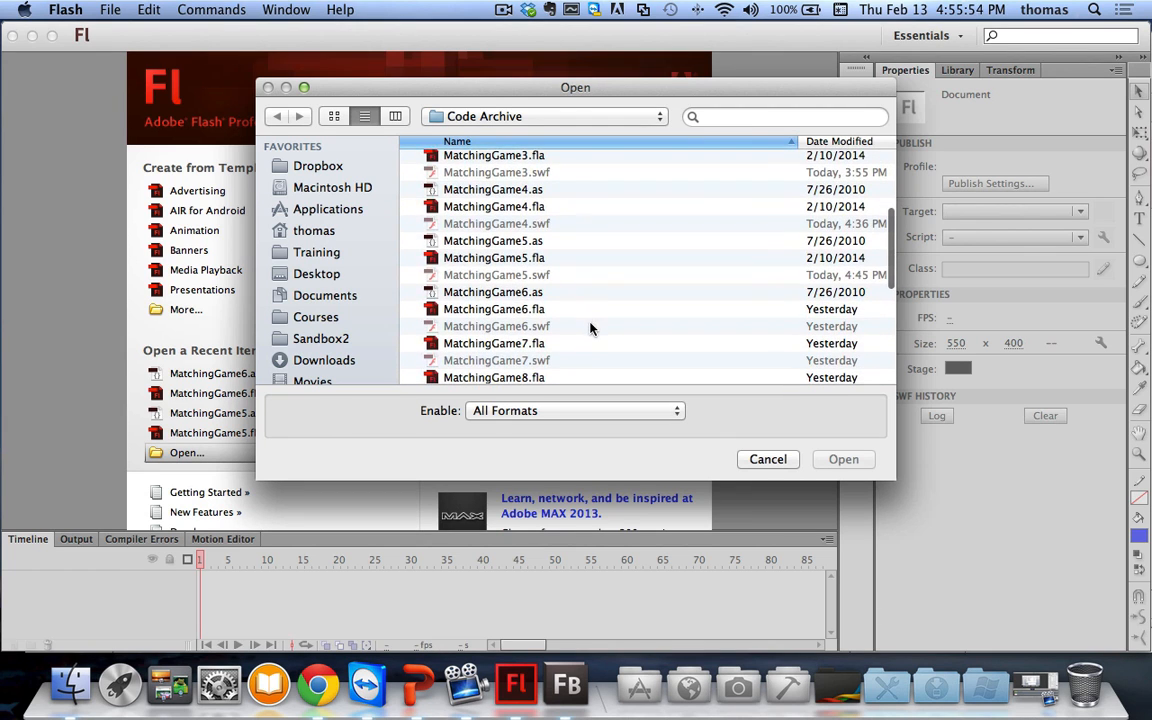
left_click(486, 343)
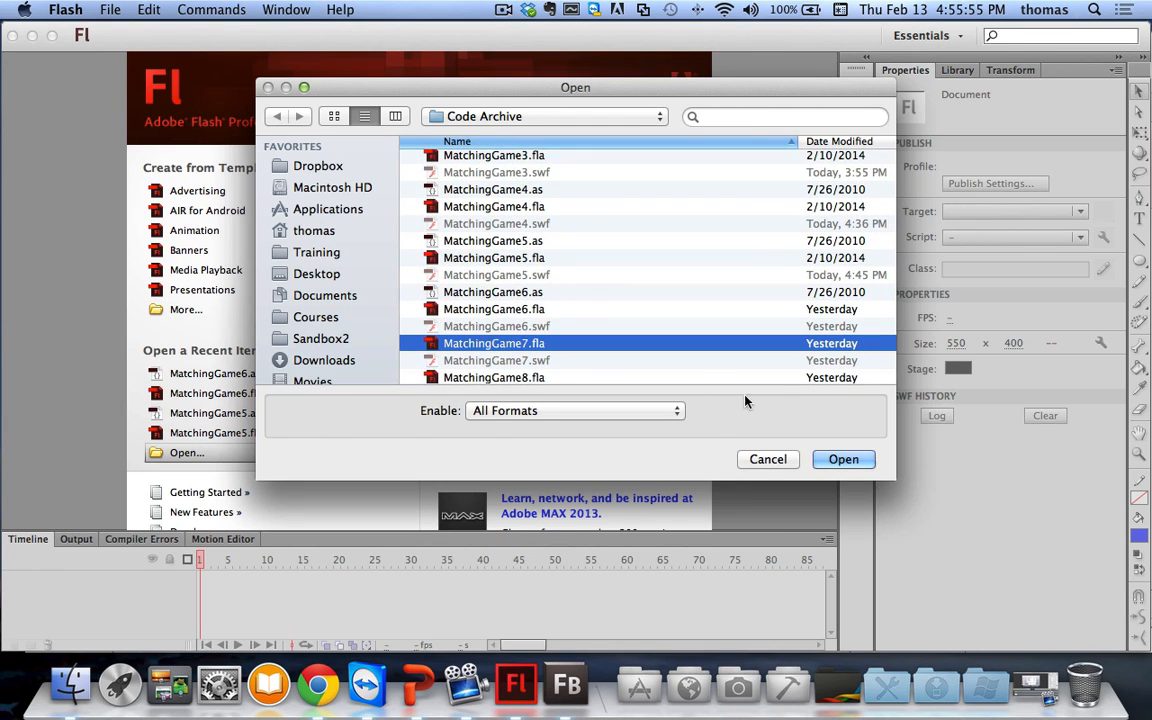
left_click(866, 464)
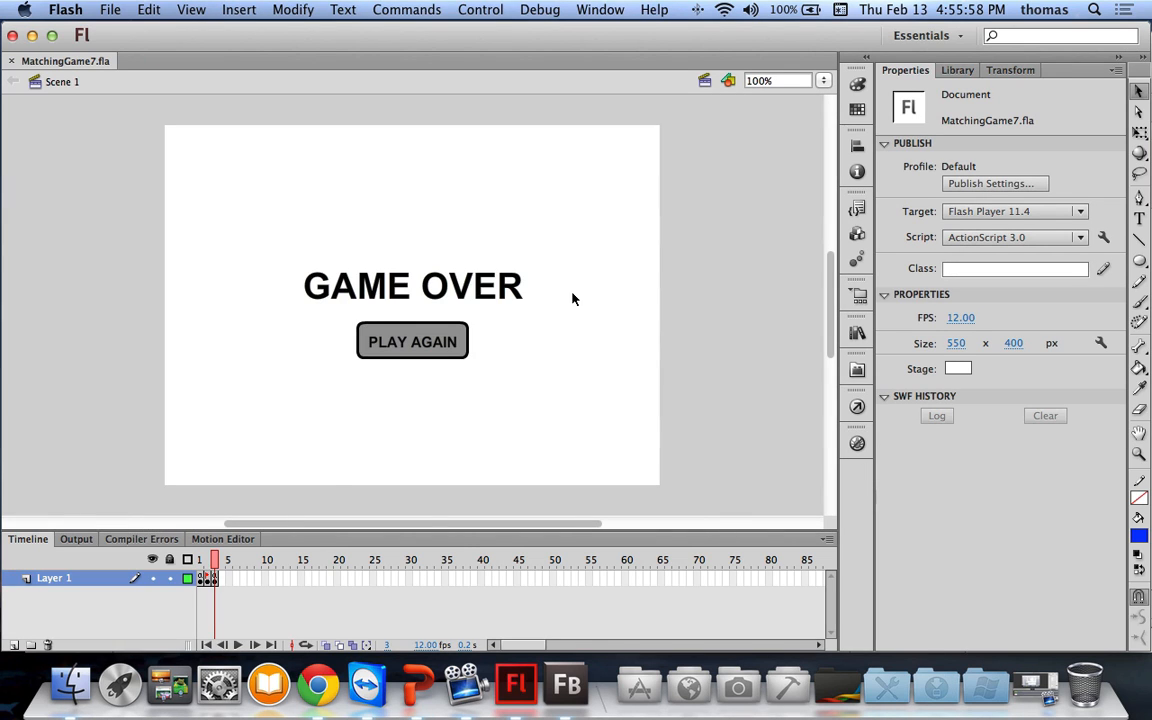
Step: Review the intro, game and game-over screens on frames 1 to 3, returning to frame 2
left_click(200, 560)
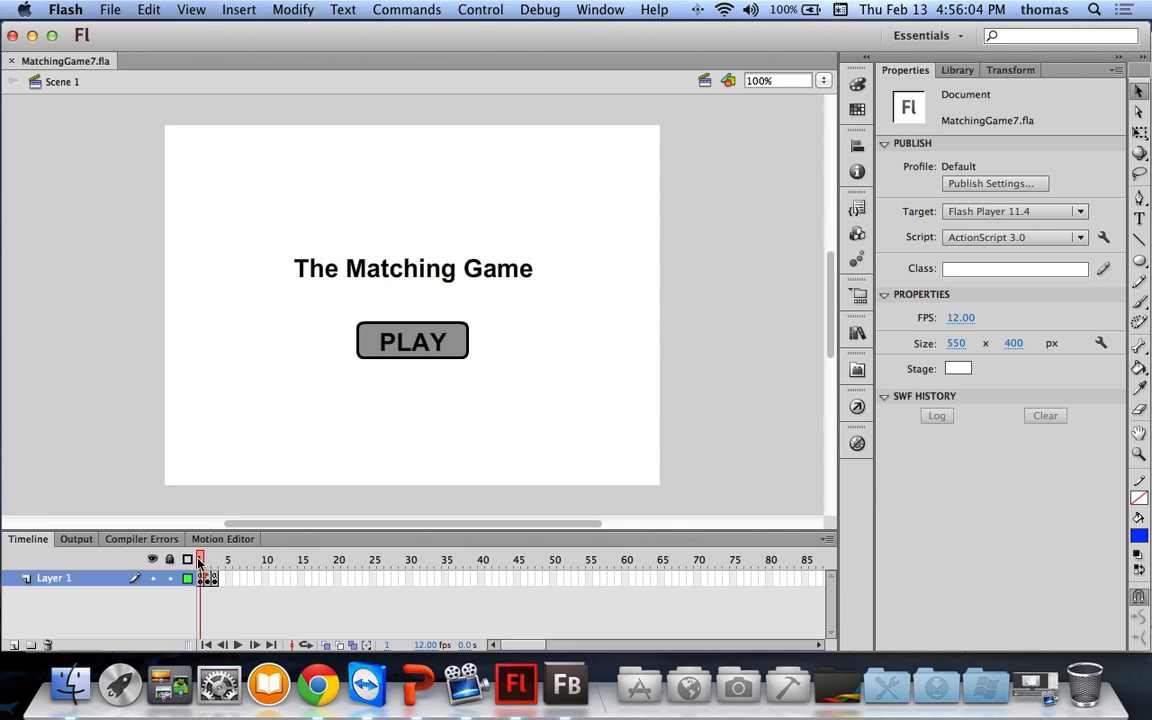
key("period")
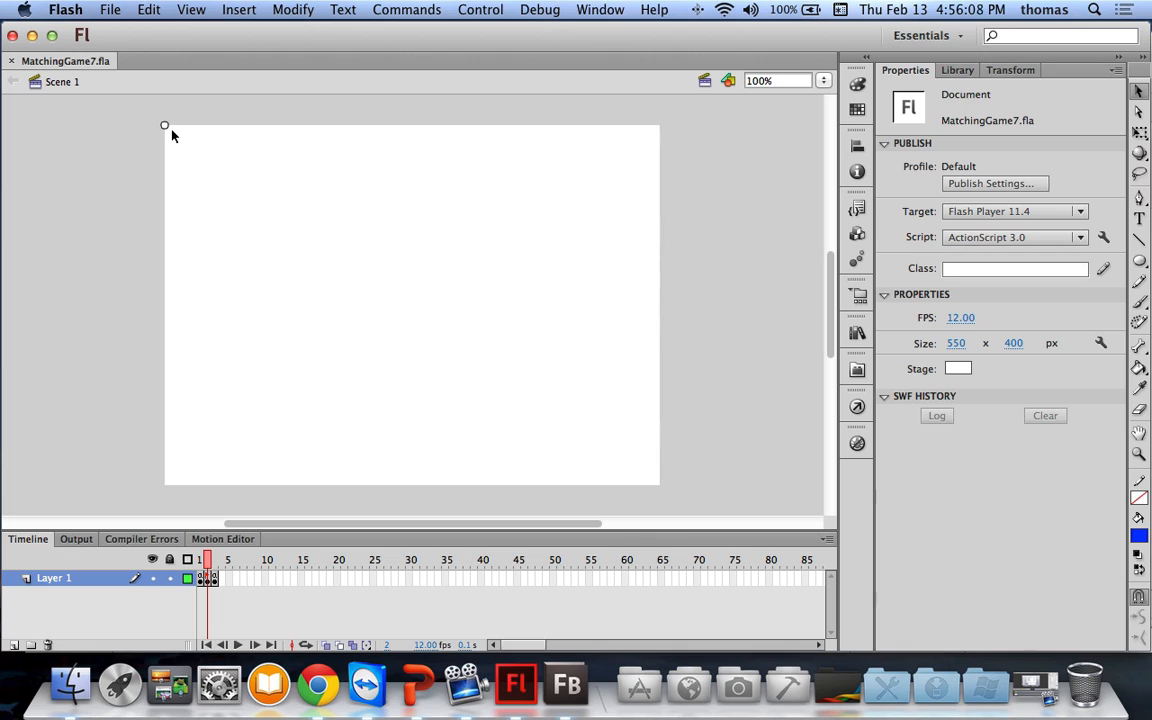
left_click(213, 562)
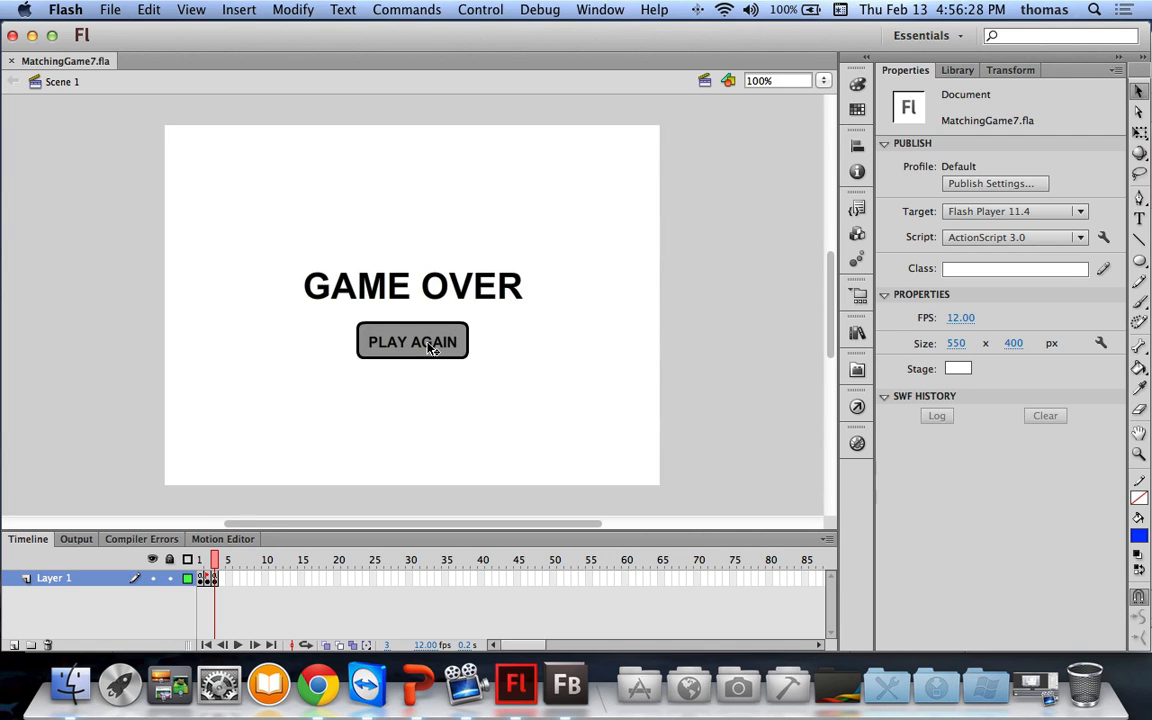
left_click(208, 561)
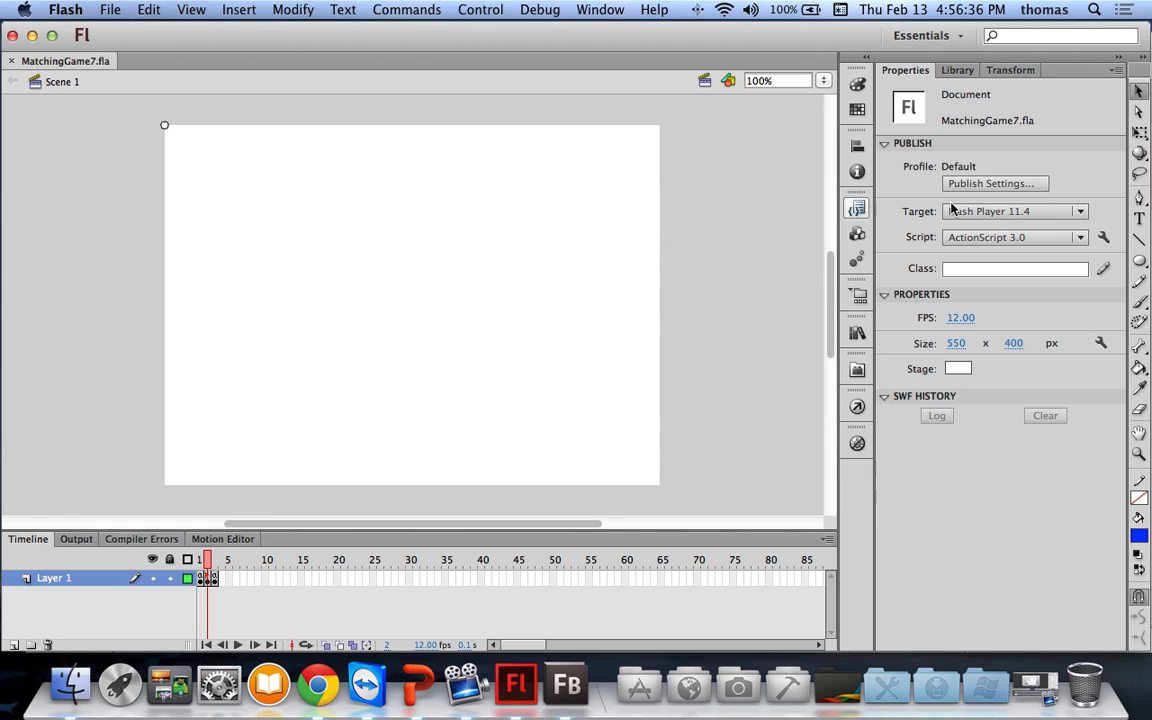
Step: Select the MatchingGameObject7 movie clip in the library and check the document's class setting, returning to the library
left_click(958, 71)
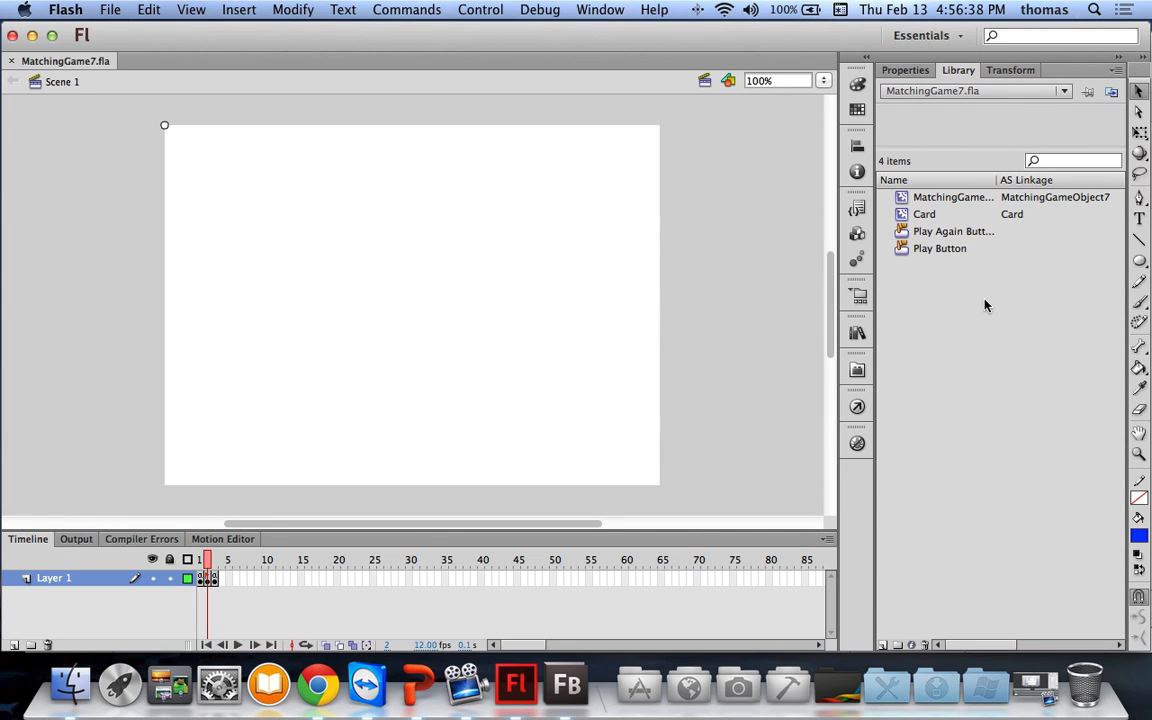
left_click(918, 198)
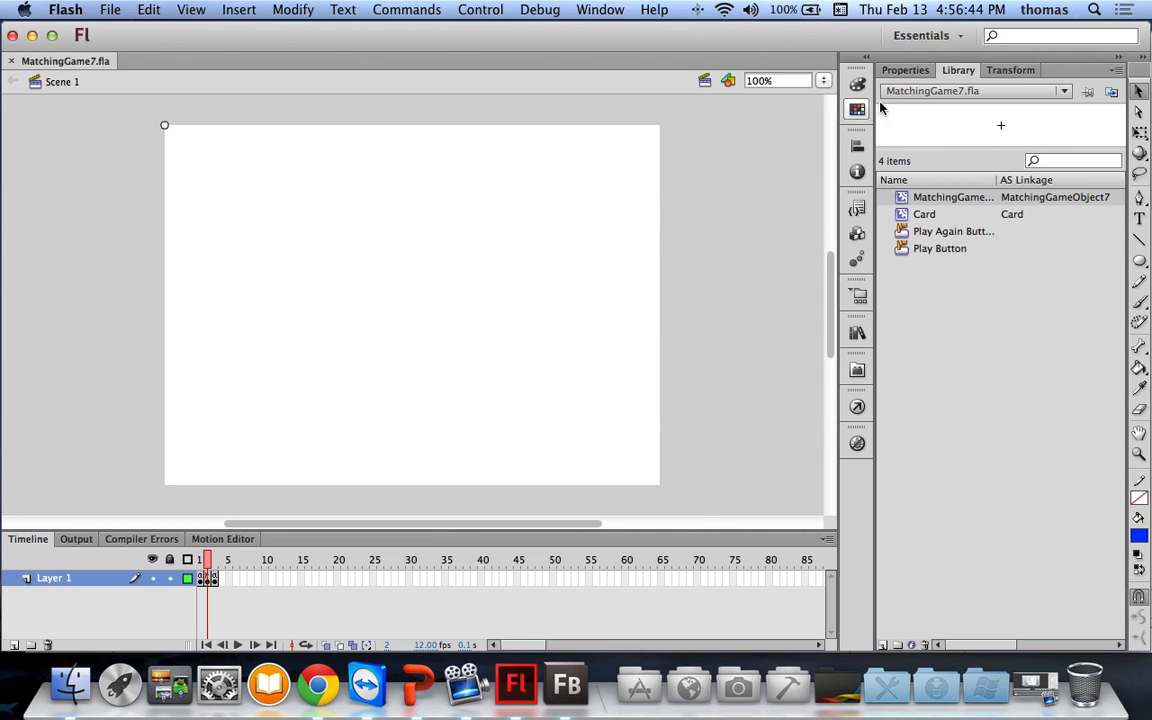
left_click(905, 70)
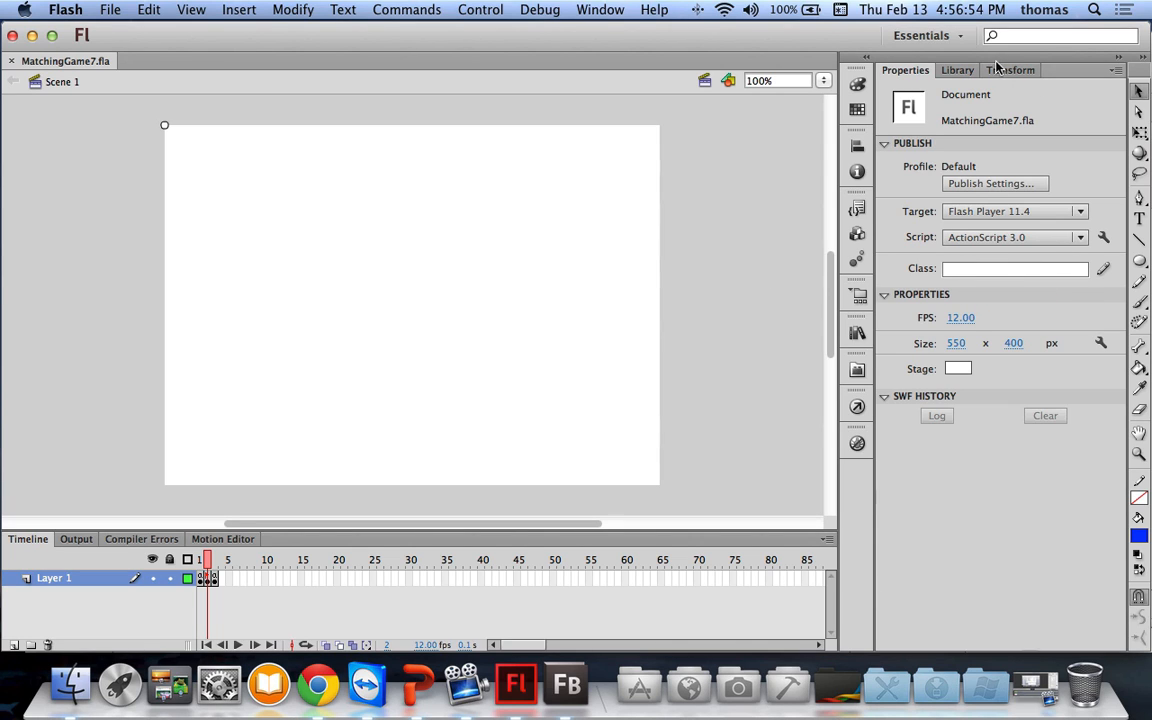
left_click(957, 70)
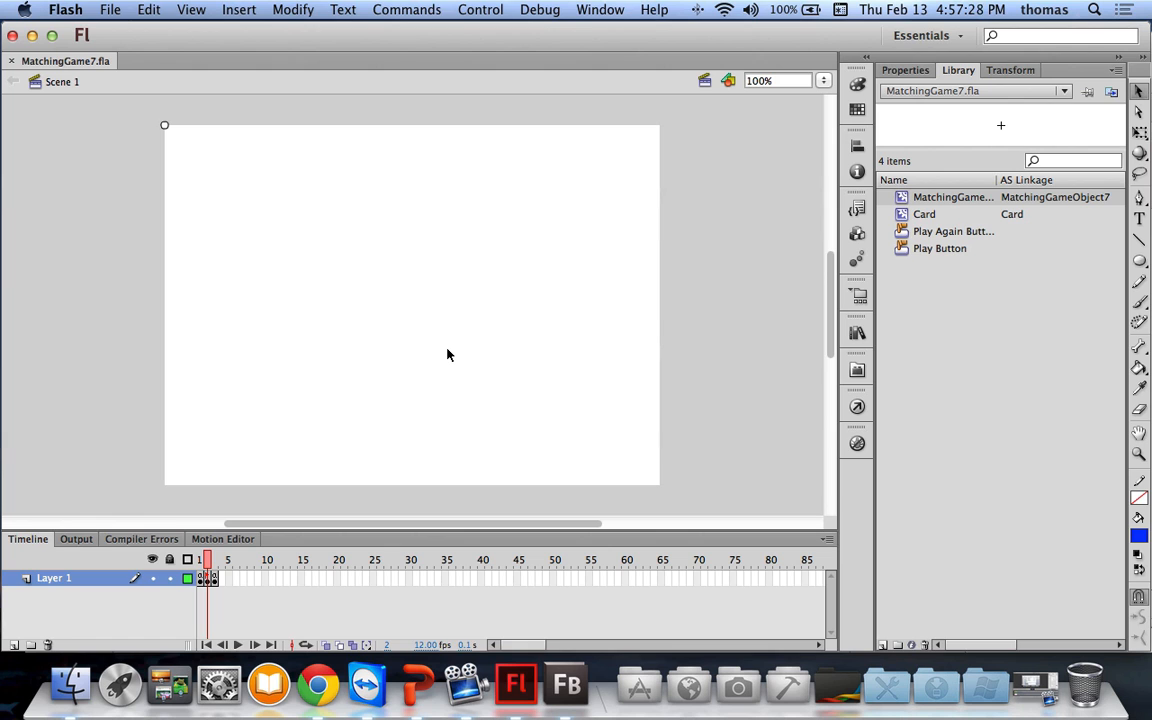
Step: Switch to the PowerPoint presentation and advance past the "Creating the Game Movie Clip" slide
left_click(416, 684)
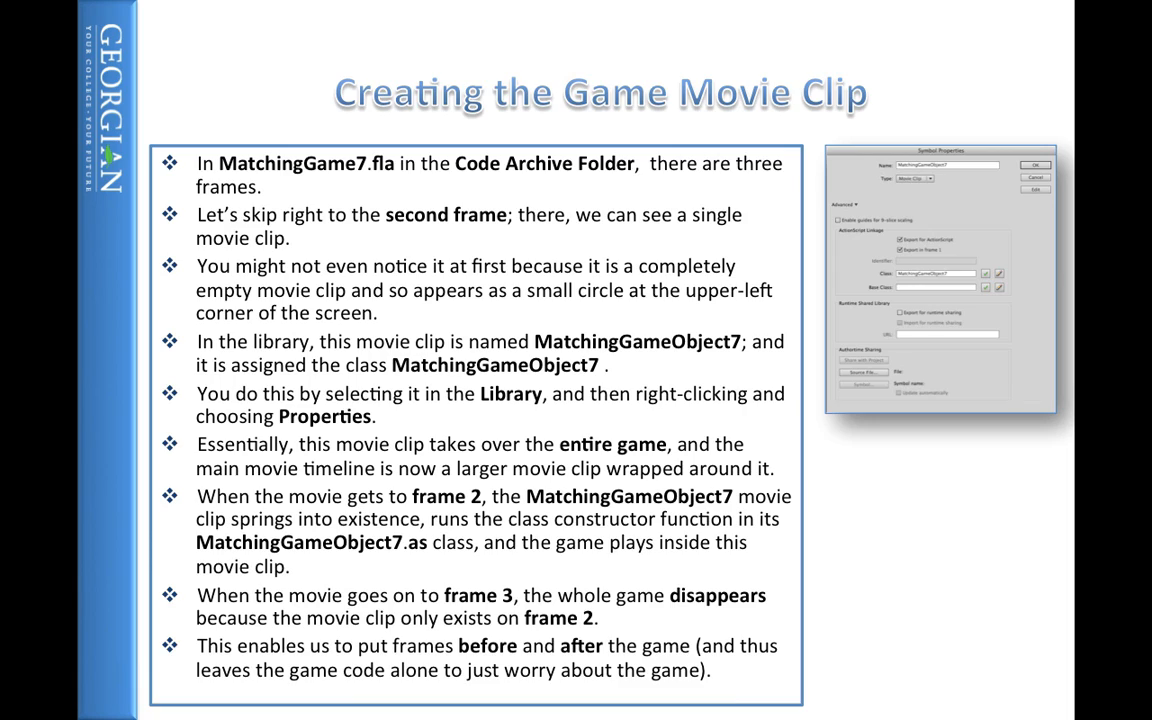
key("Right")
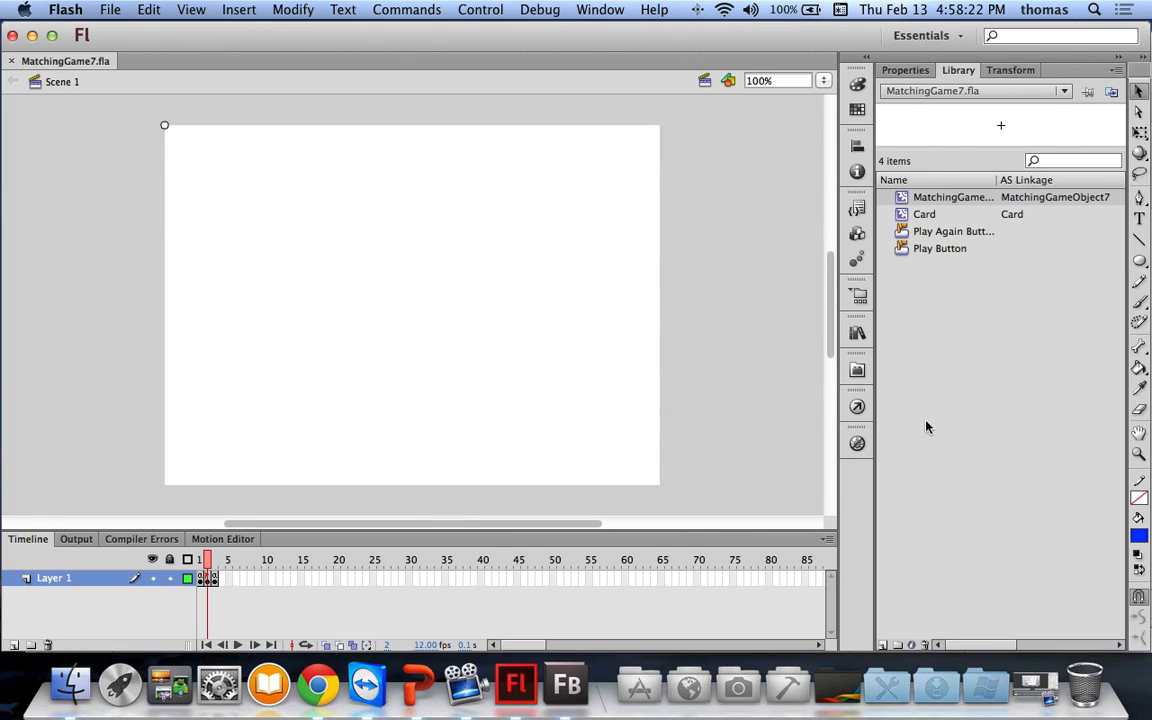
Step: Display the ActionScript attached to frame 1 of Layer 1 and highlight its stop() command
left_click(856, 407)
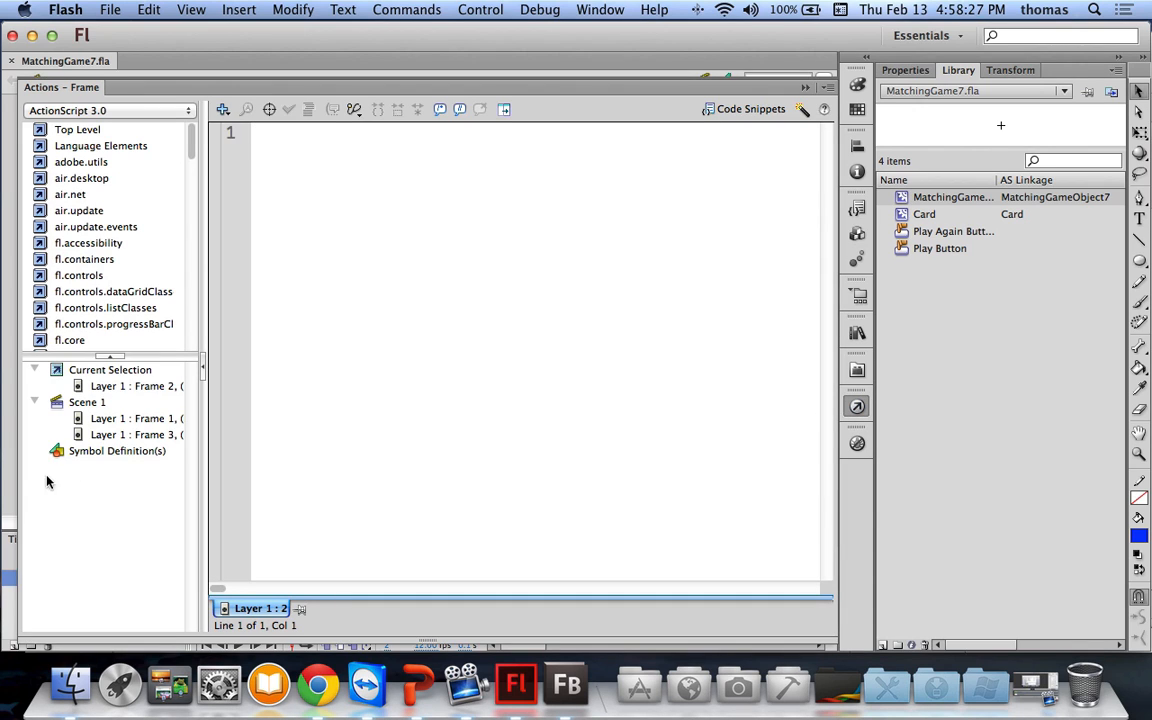
left_click(148, 418)
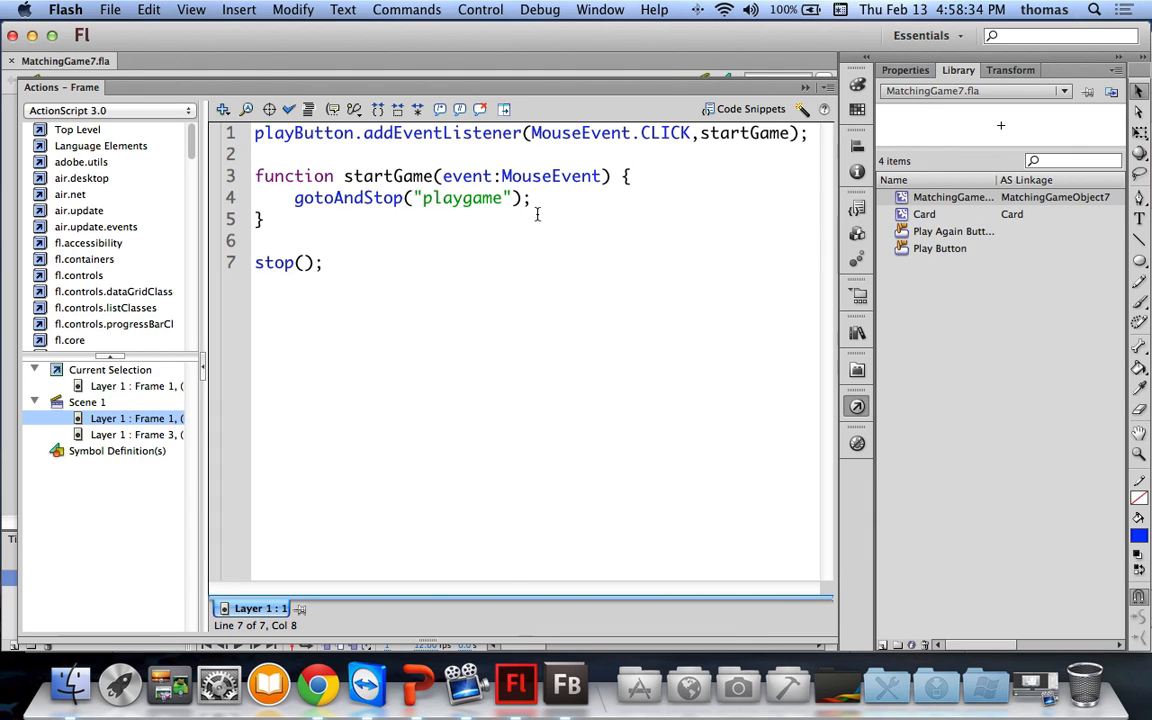
left_click_drag(326, 262, 255, 262)
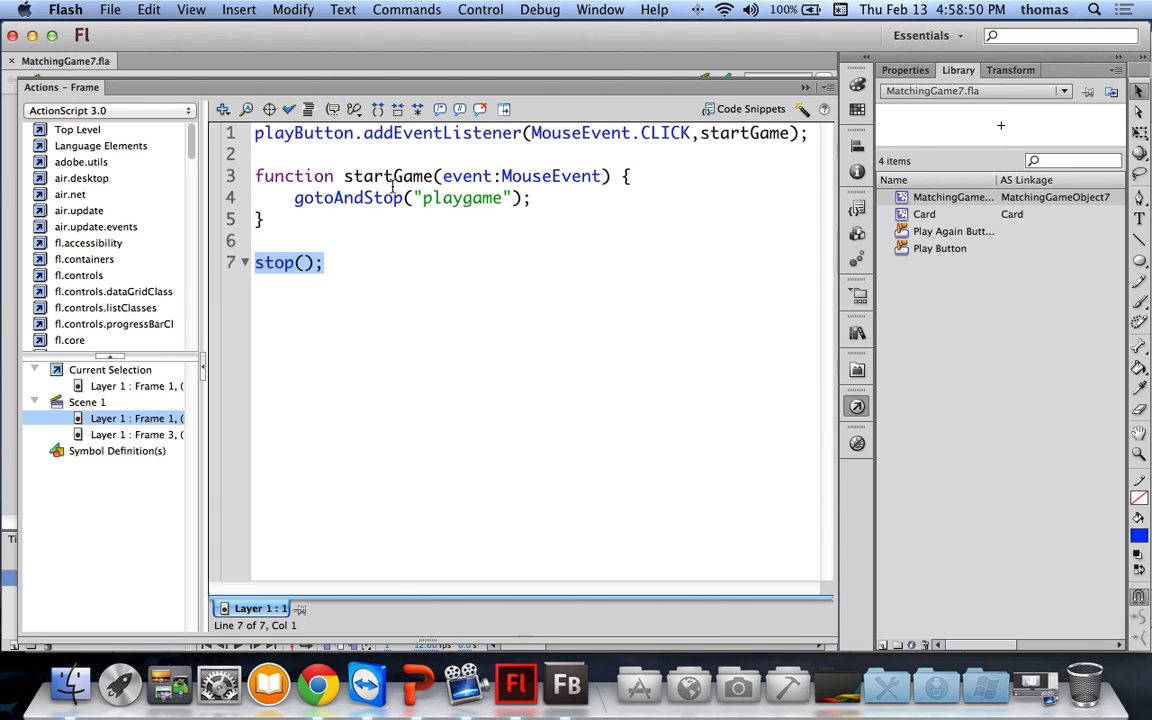
Step: Highlight the gotoAndStop command and its "playgame" argument in the startGame function
left_click(297, 199)
left_click_drag(297, 199, 403, 199)
left_click(548, 201)
left_click_drag(548, 201, 403, 199)
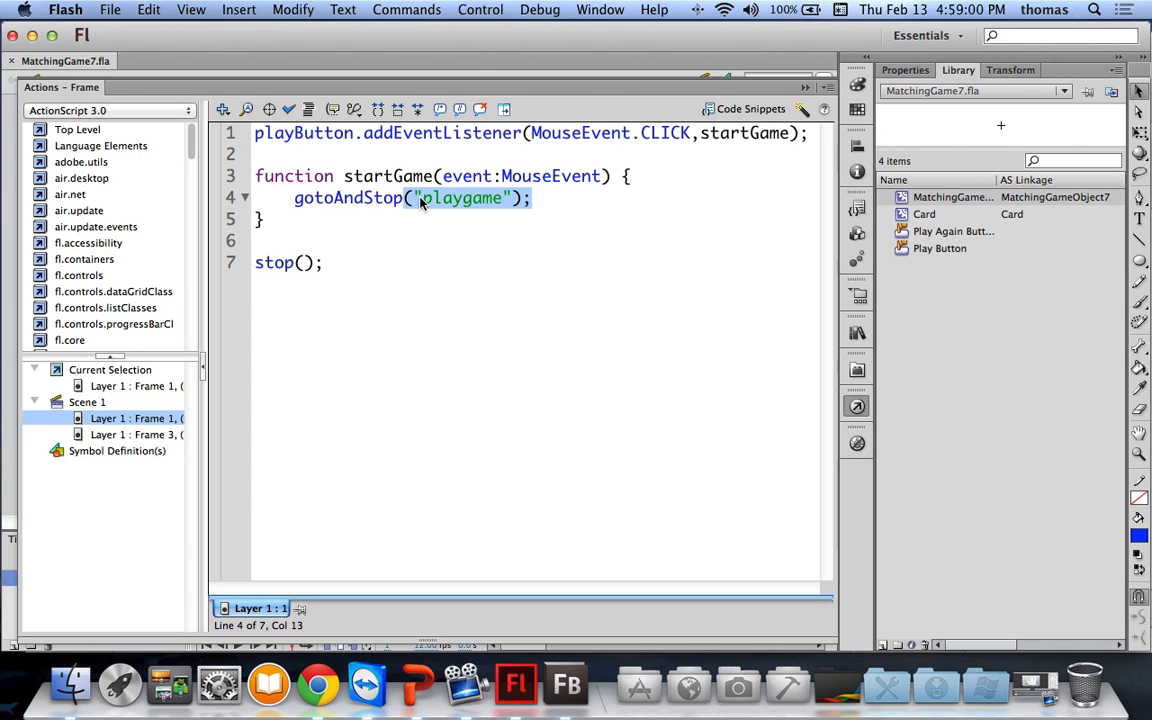
Step: Test the movie, start the game from its intro screen, and close the preview
key("super+Return")
left_click(565, 385)
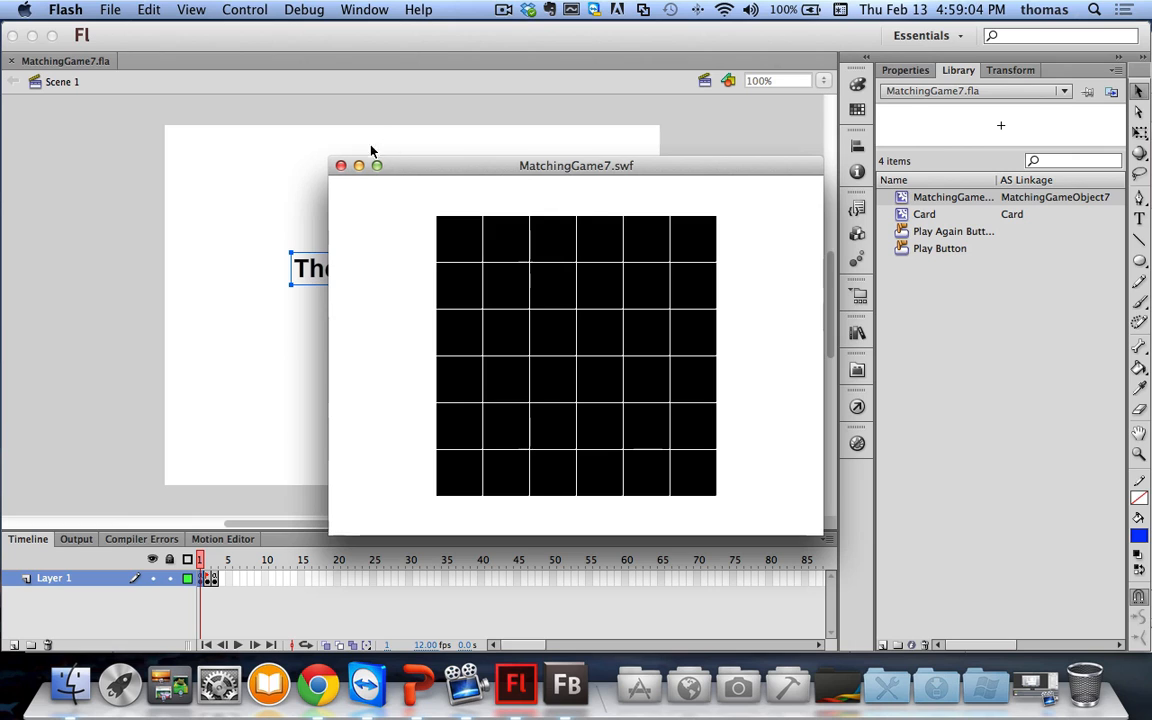
left_click(341, 166)
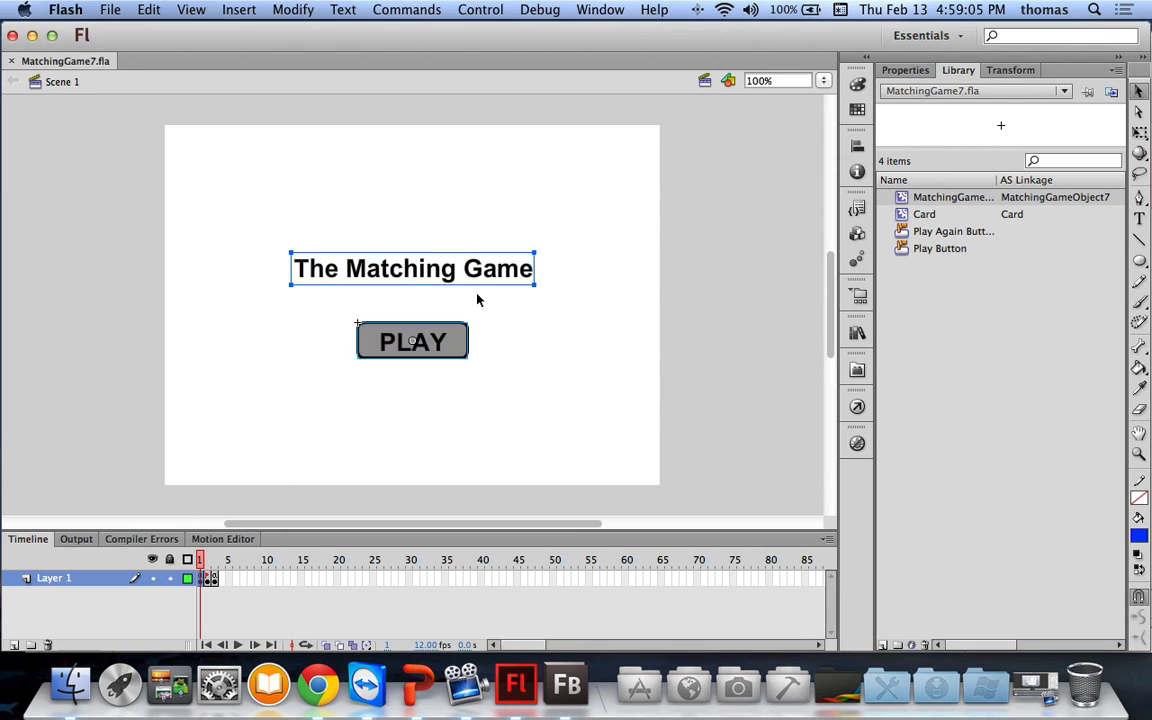
Step: Compare the game-over, game and intro frames in the timeline, finishing on frame 2 with the game movie clip
left_click(213, 560)
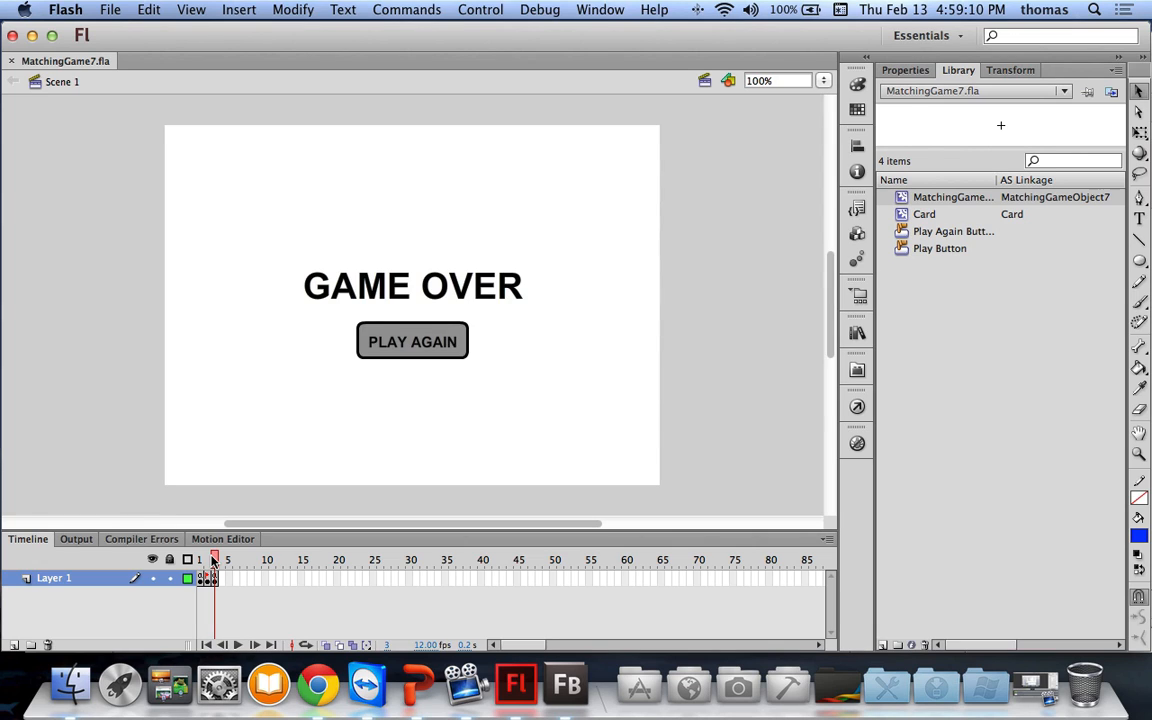
left_click(206, 560)
left_click(201, 560)
left_click(206, 560)
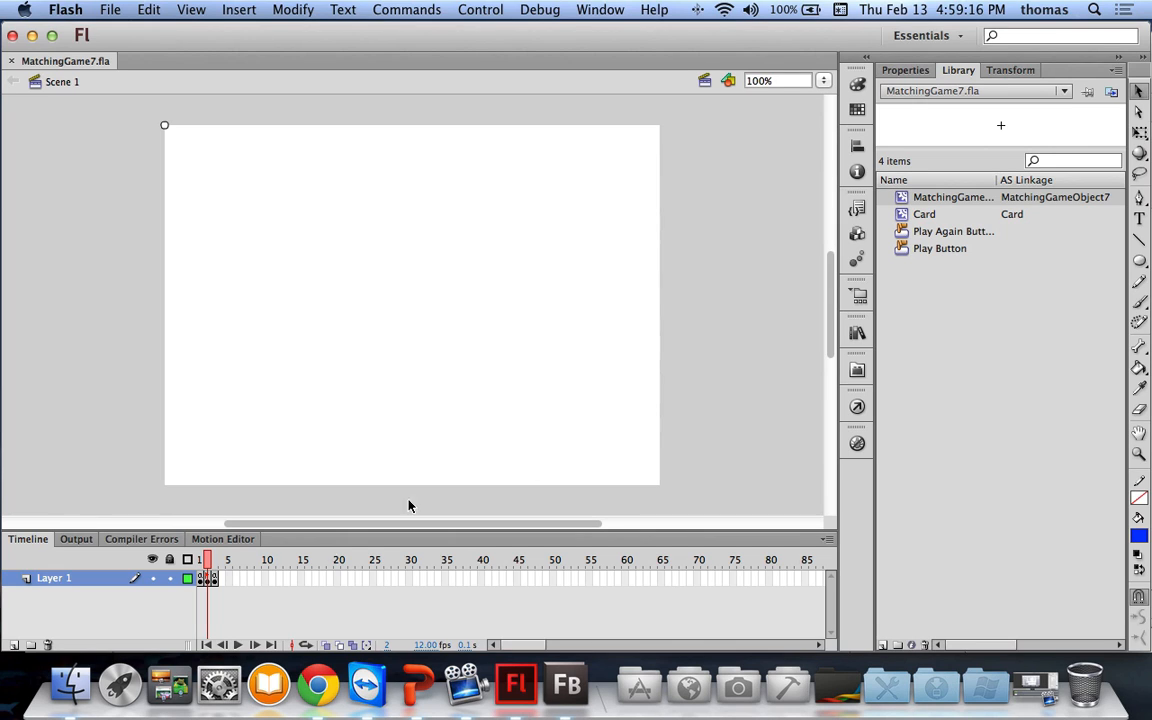
left_click(199, 560)
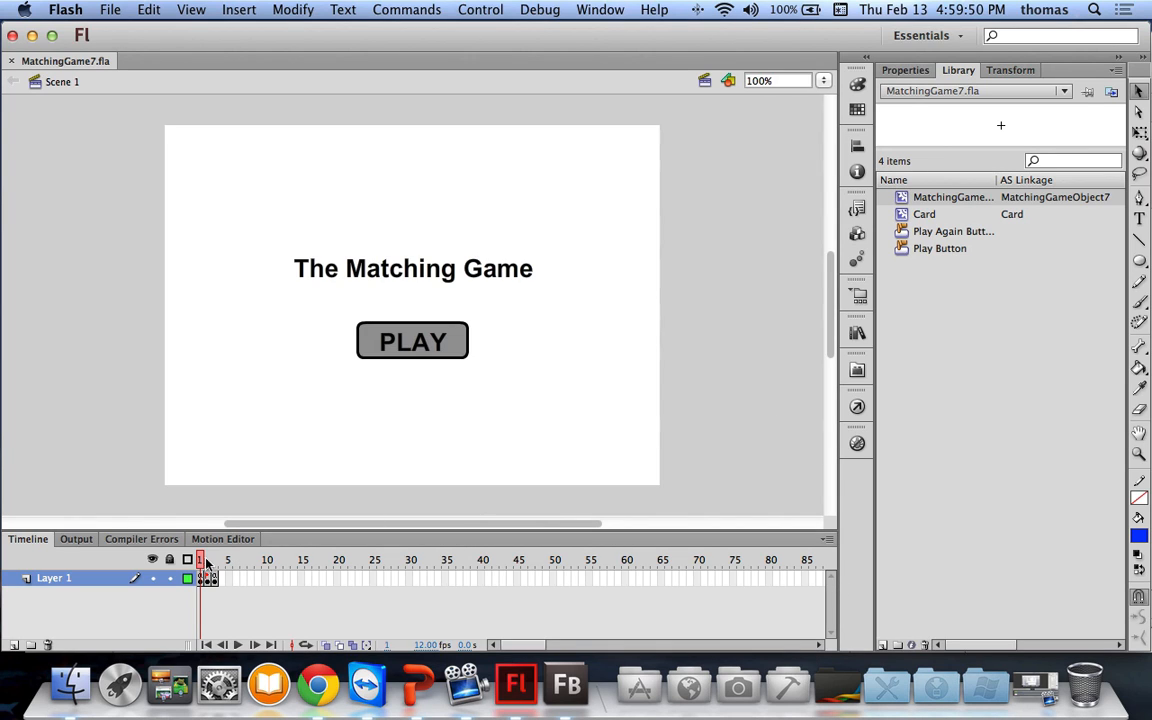
left_click_drag(200, 563, 207, 563)
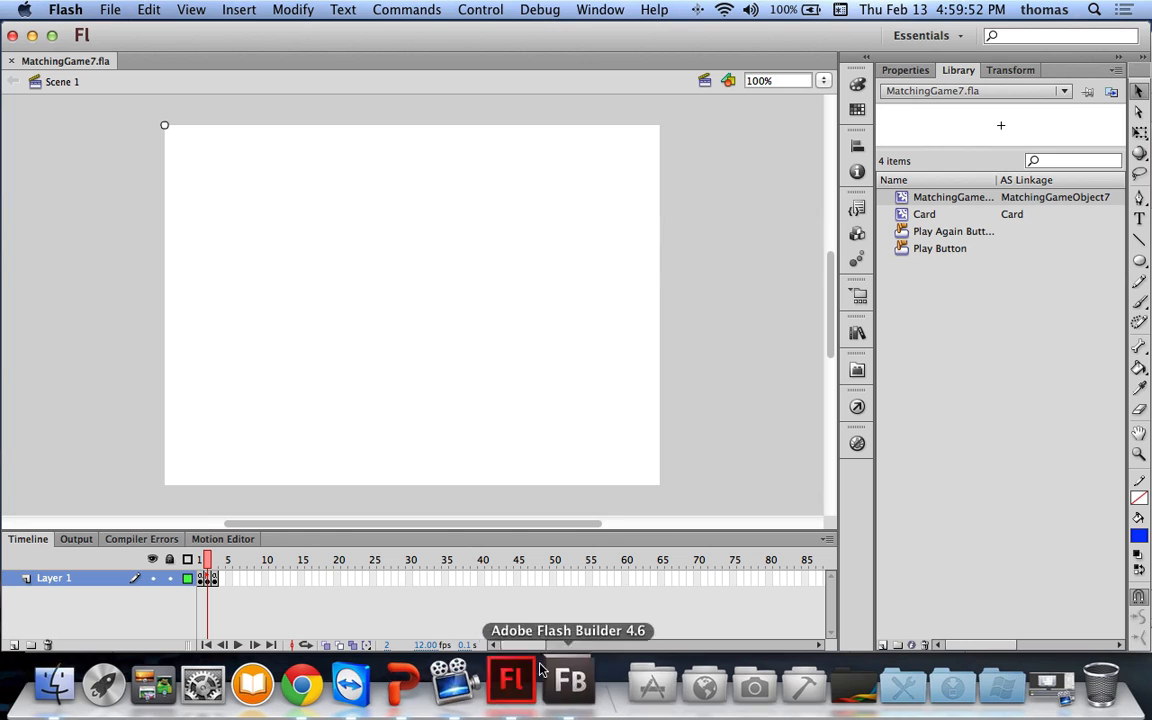
Step: Switch to the PowerPoint presentation and advance to the "Adding an Introduction Screen (continued)" slide
left_click(436, 666)
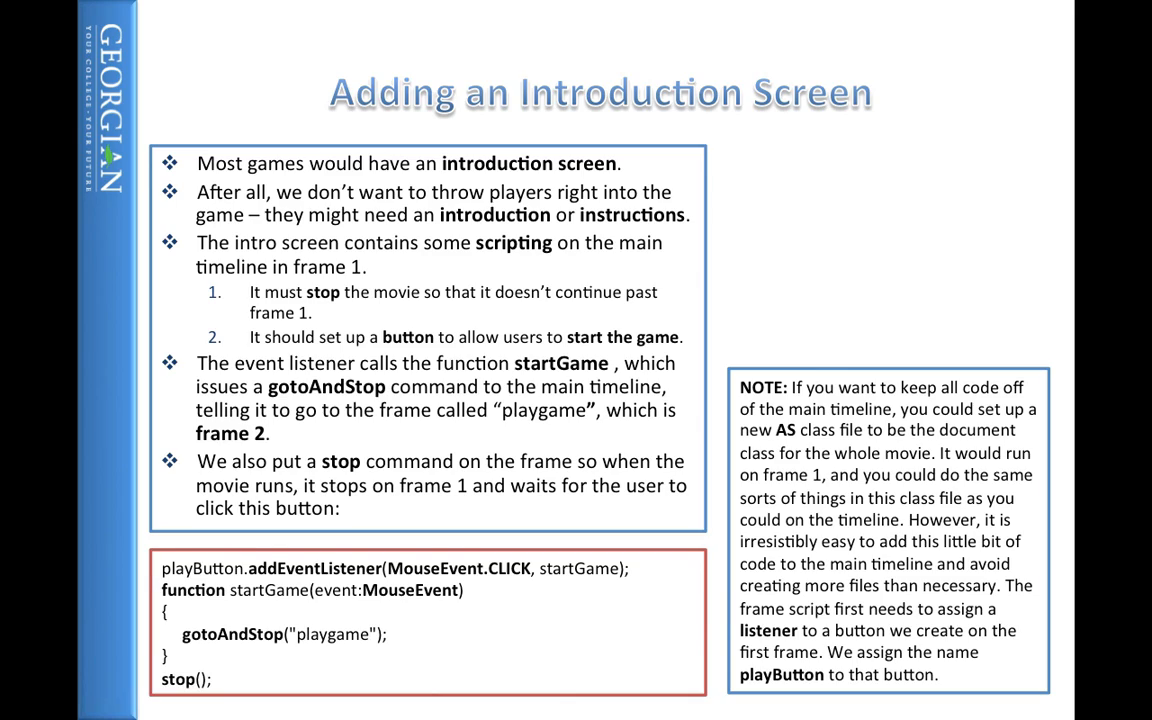
key("Right")
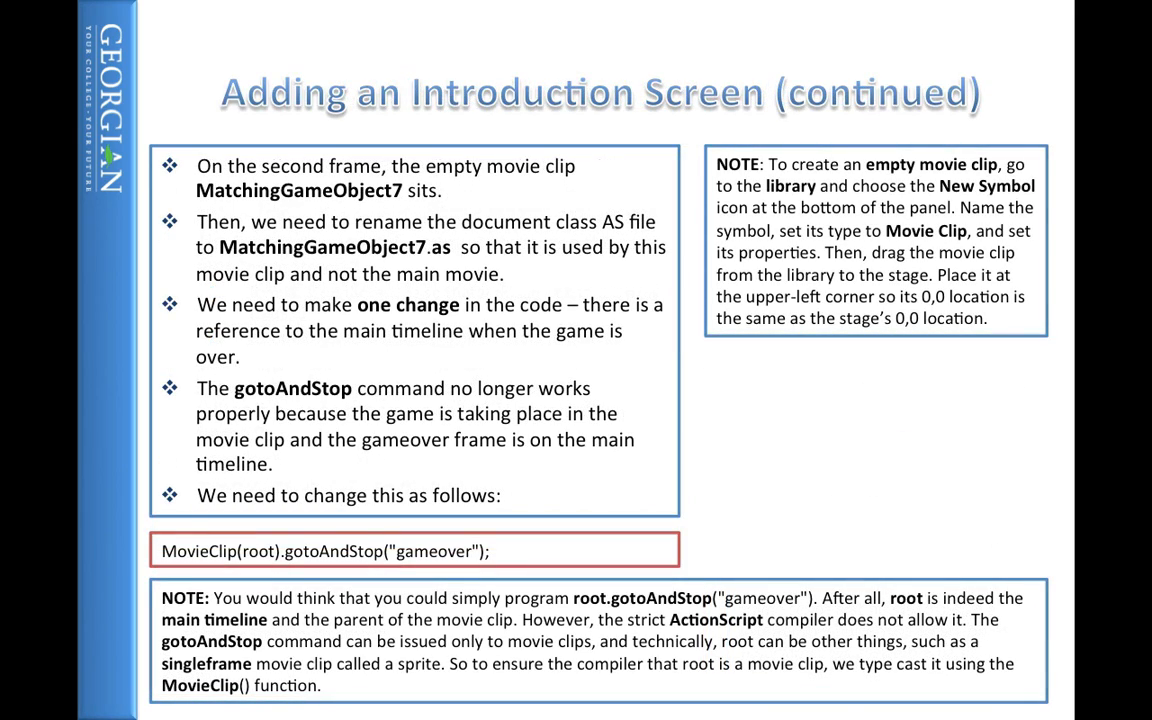
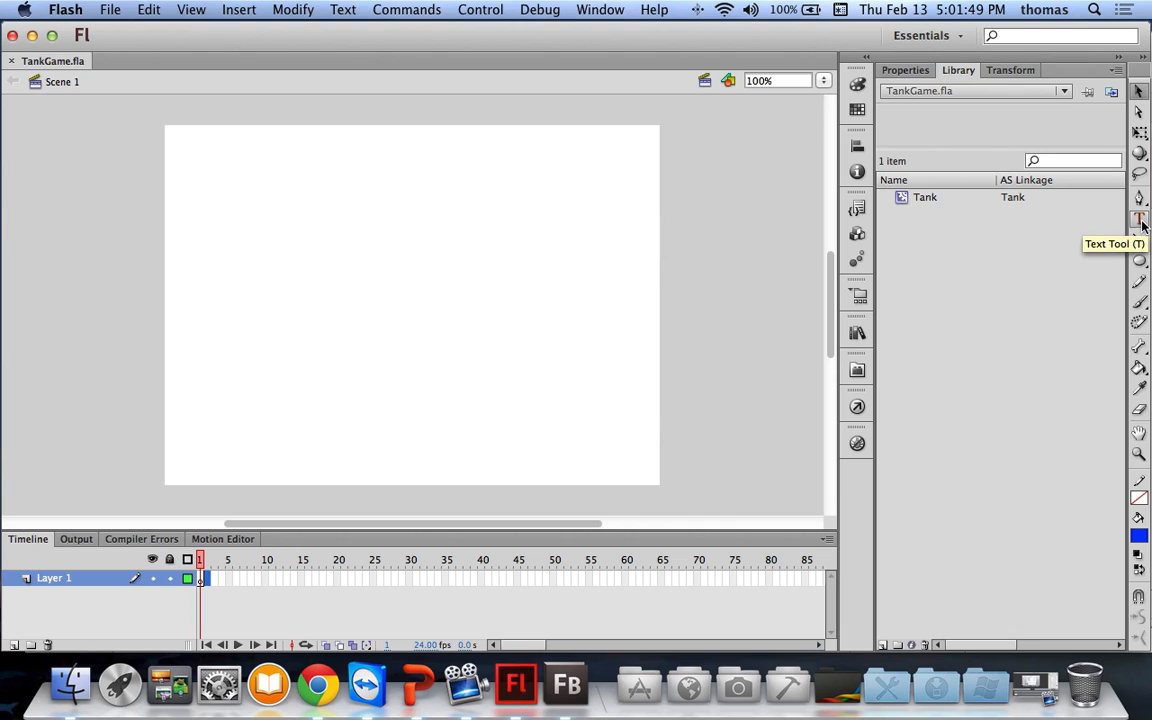
Step: Add a text title reading "The Tank Game" to the upper part of the stage
left_click(305, 238)
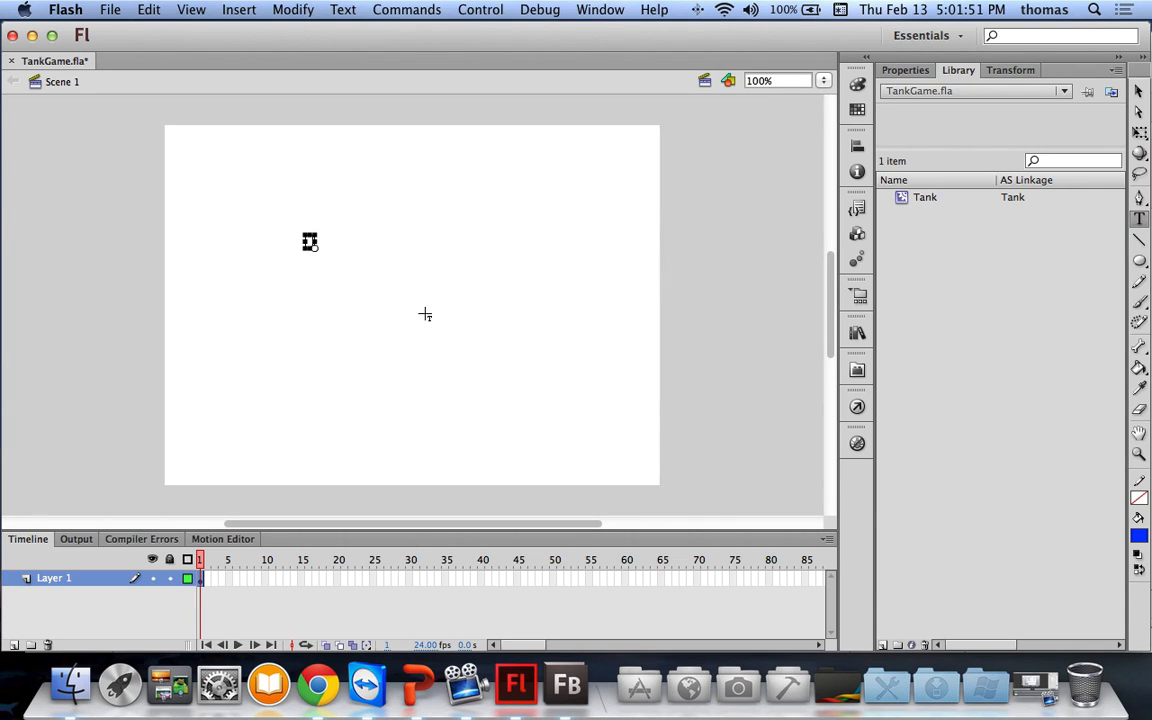
left_click(912, 70)
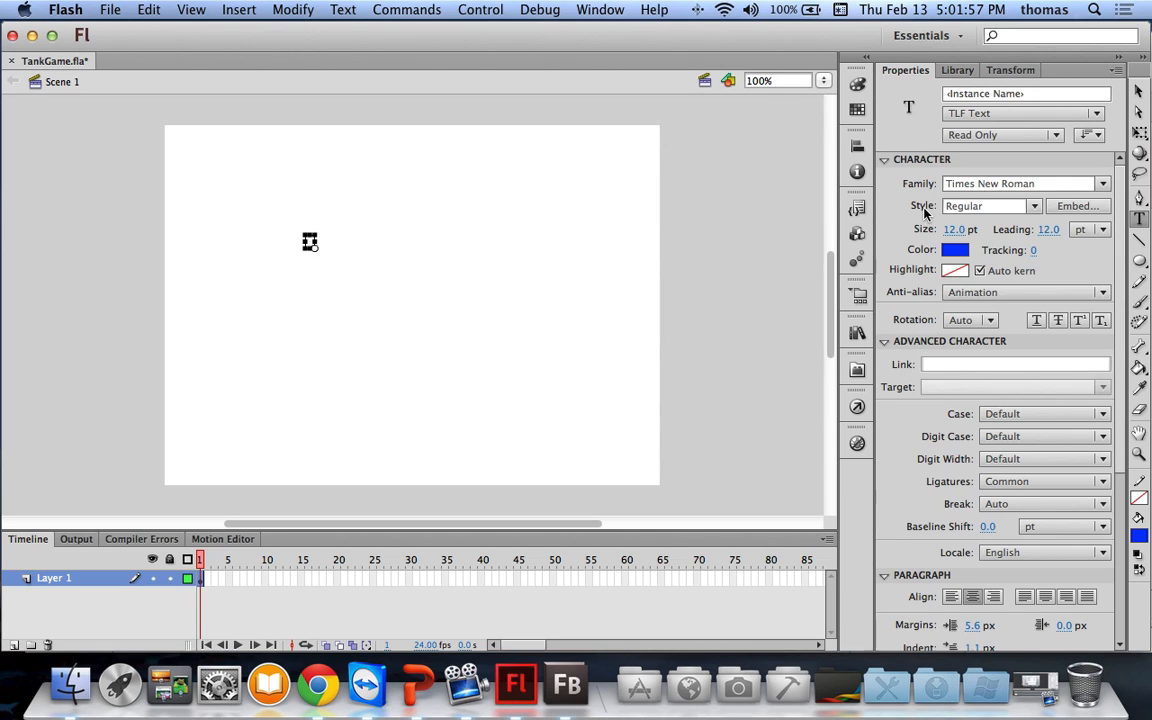
type("The Tank Game")
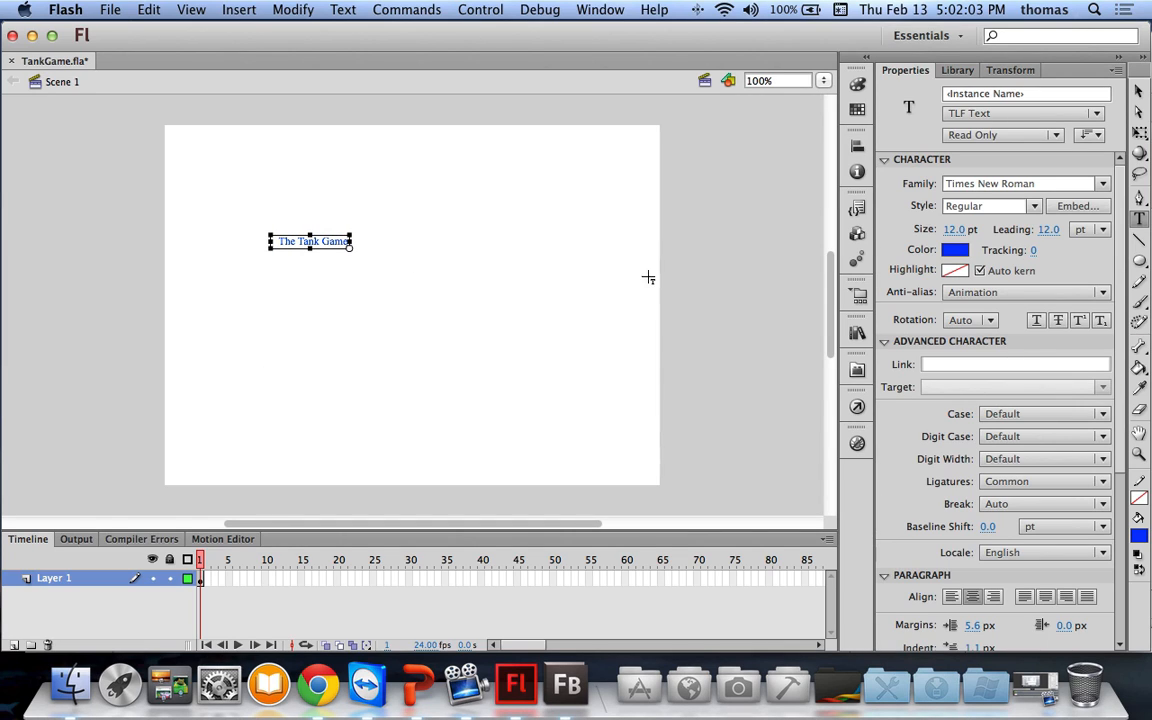
Step: Try to set the title's font size to 62 pt
left_click_drag(956, 229, 962, 183)
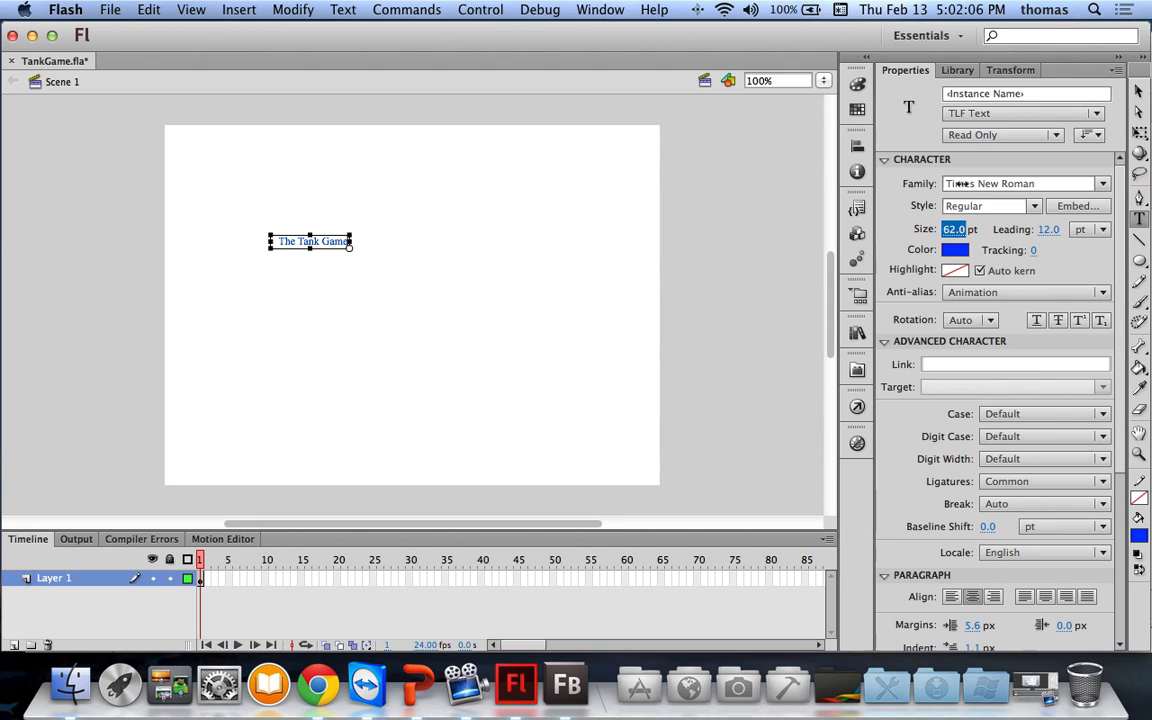
left_click(649, 256)
left_click(309, 241)
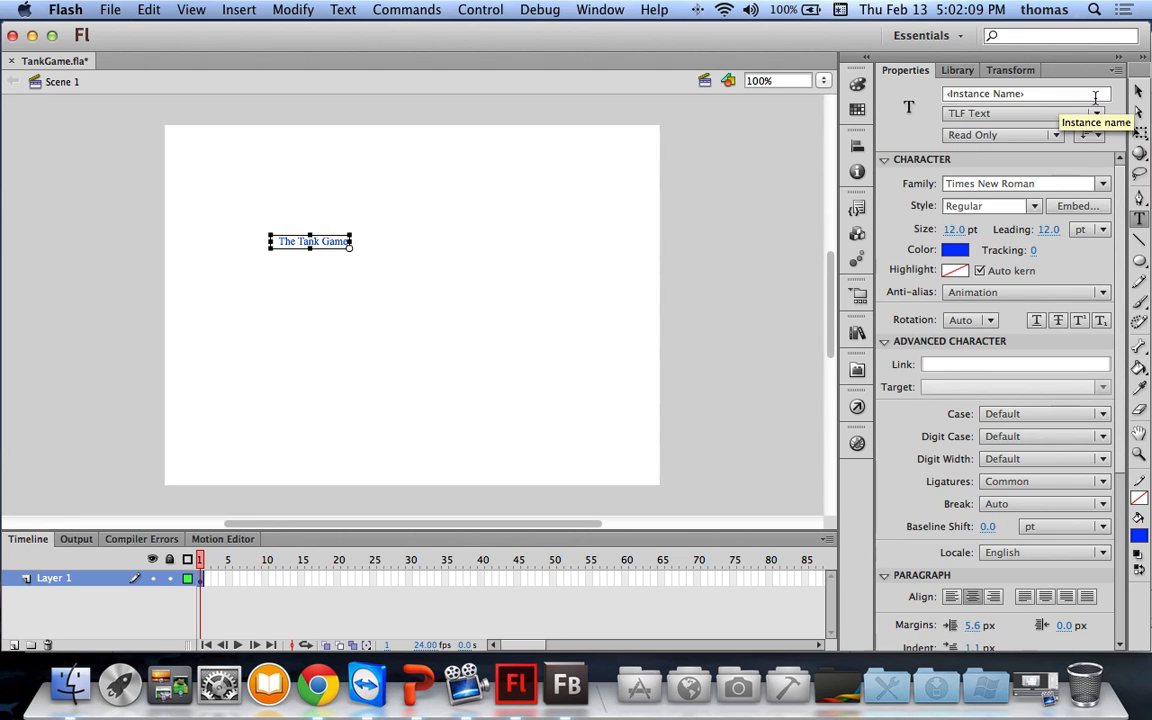
Step: Set the title's font size to 50 pt and reposition it near the horizontal centre of the stage's upper half
left_click(1140, 93)
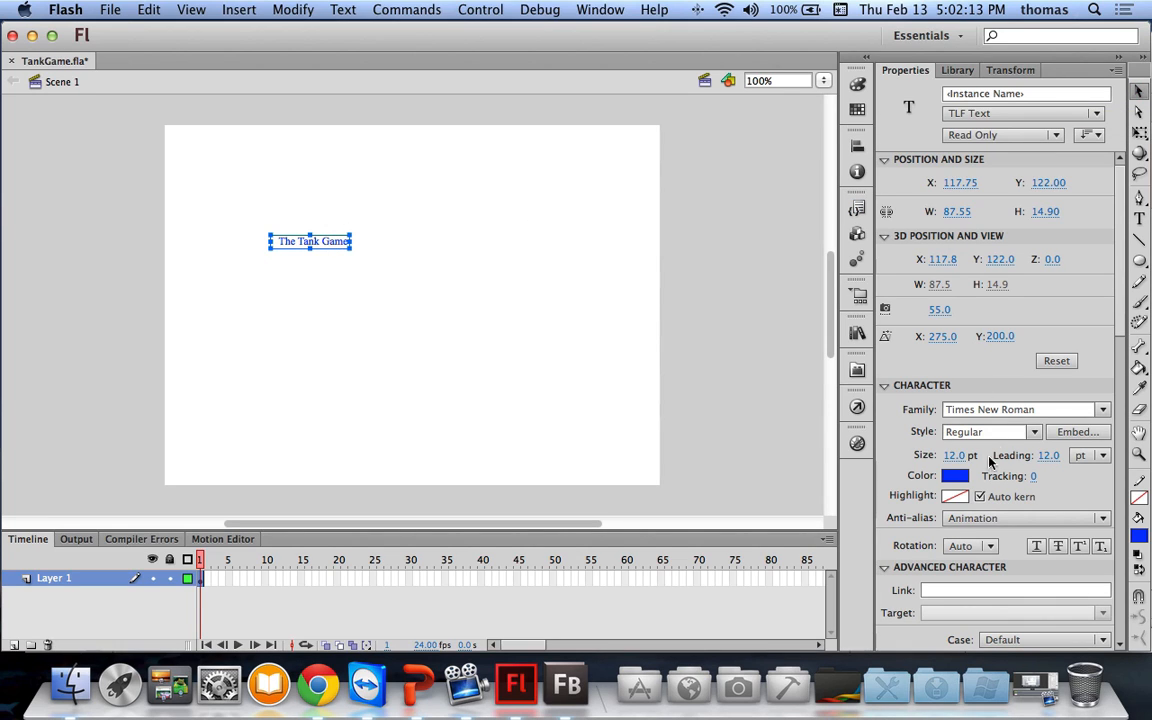
left_click(953, 458)
type("50")
key("Return")
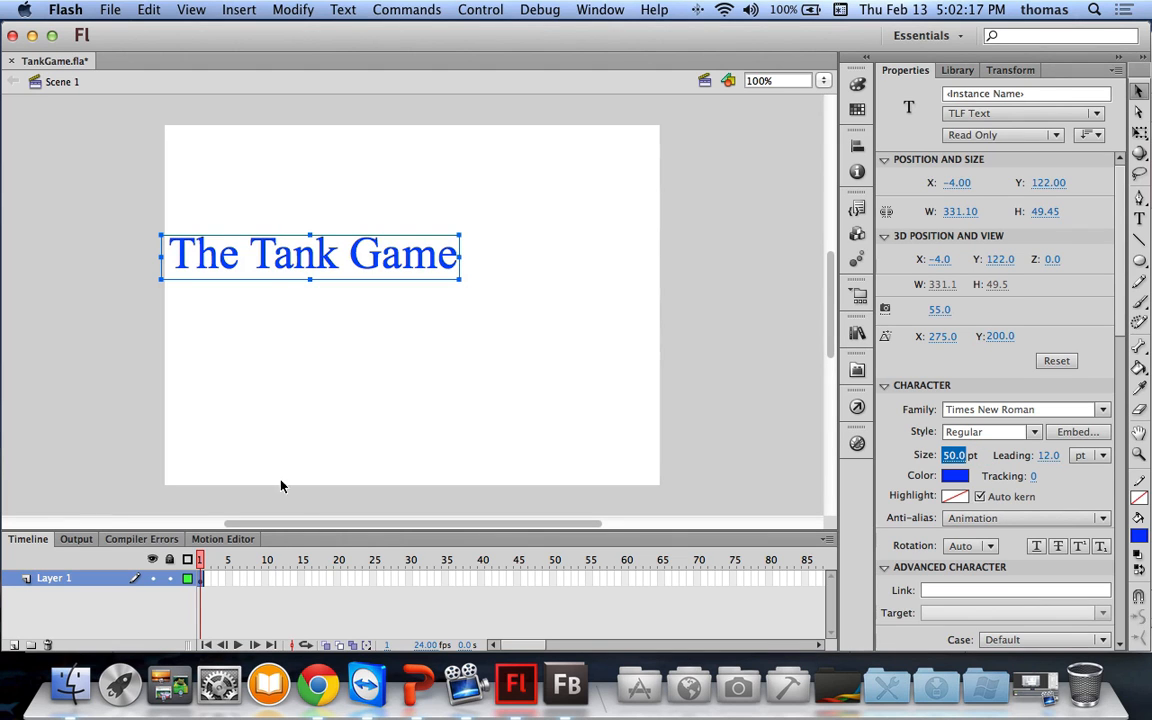
left_click_drag(267, 273, 406, 272)
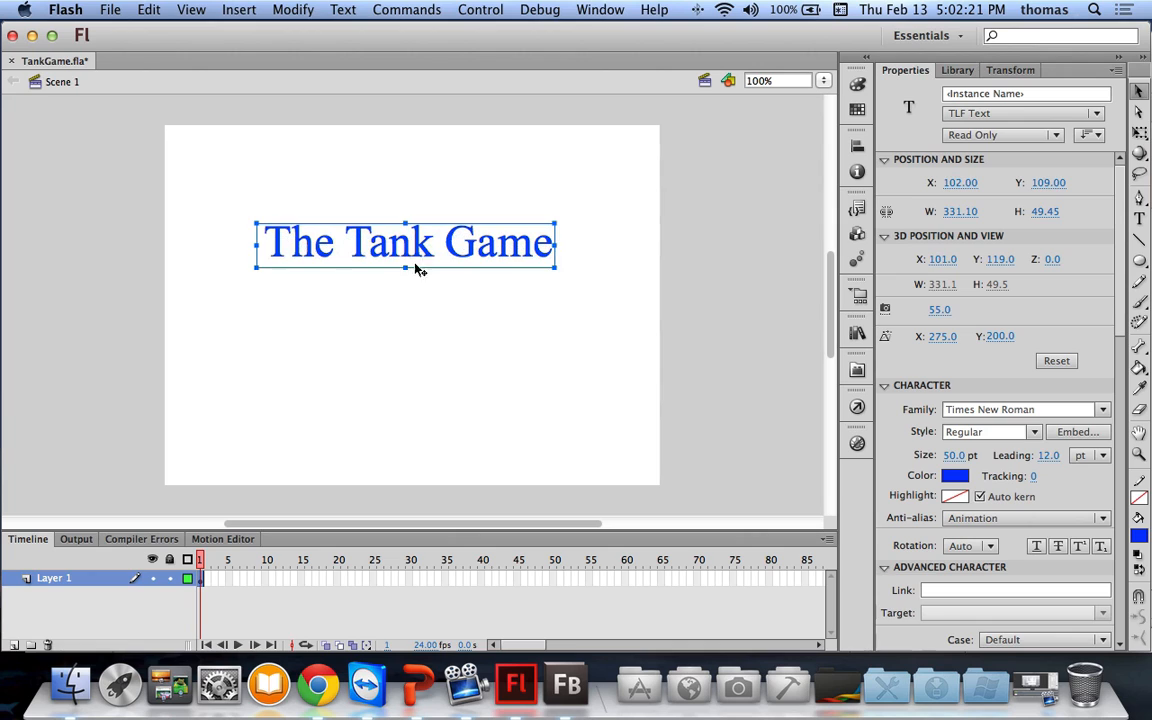
left_click(483, 338)
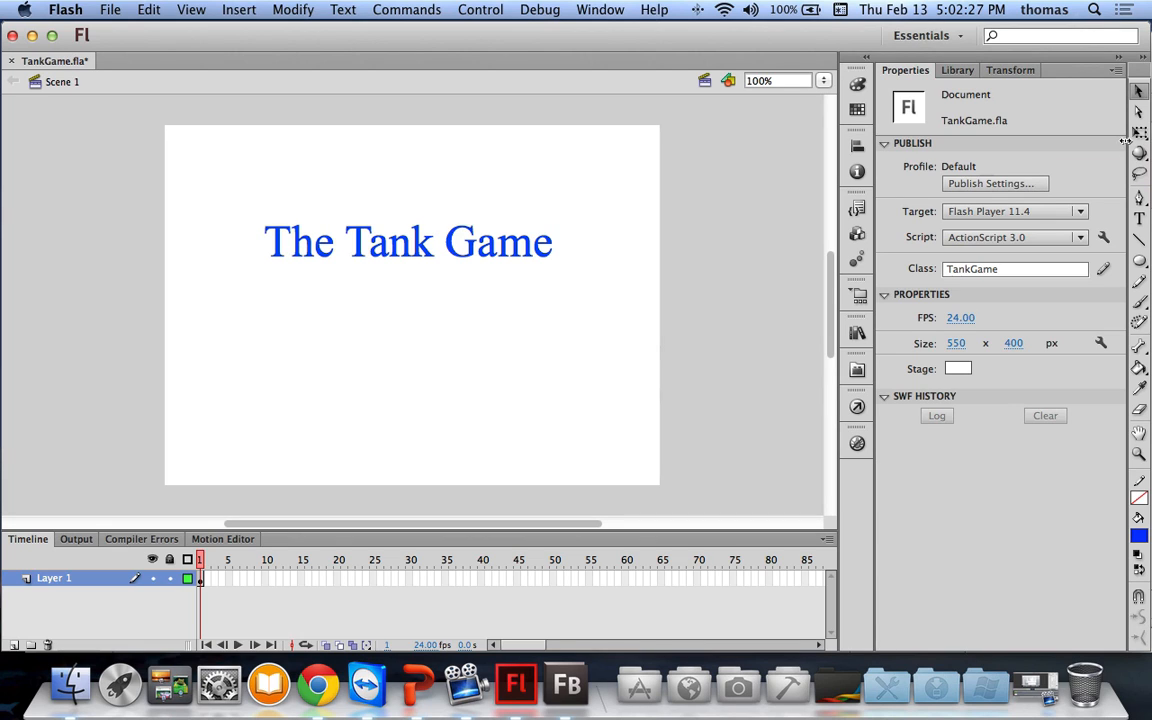
Step: Browse the common Buttons library, previewing the oval button shadow and the blue and dark blue bubble glow items
left_click(857, 336)
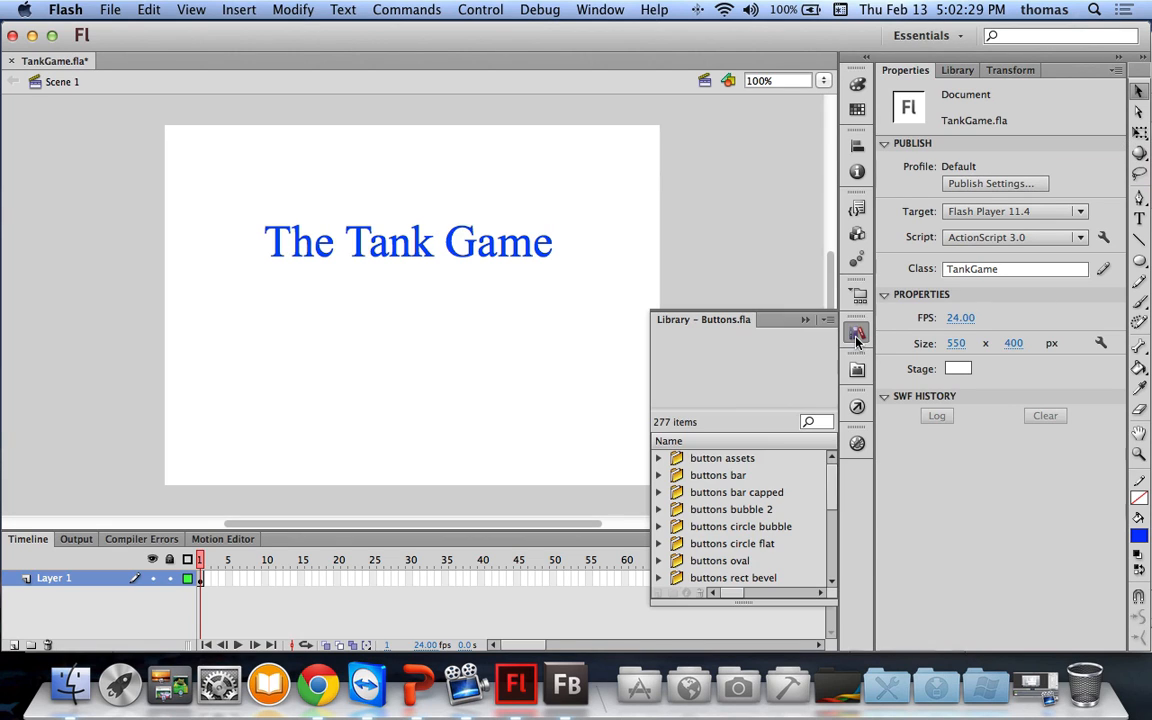
left_click(659, 458)
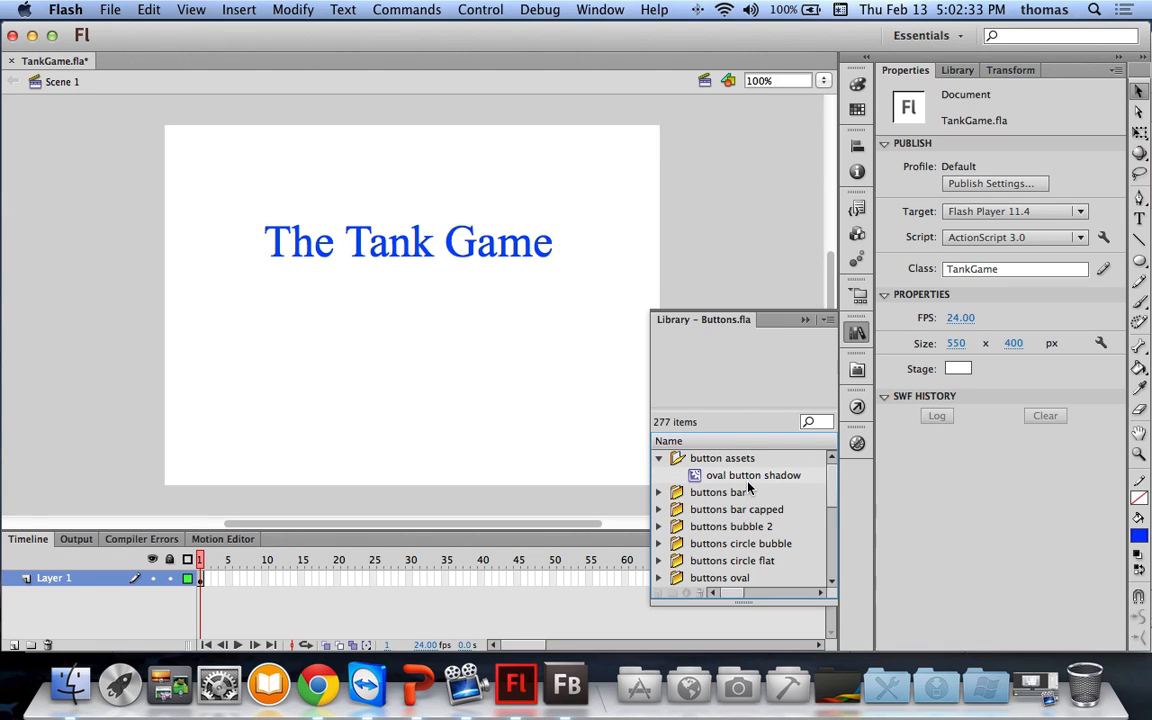
left_click(735, 478)
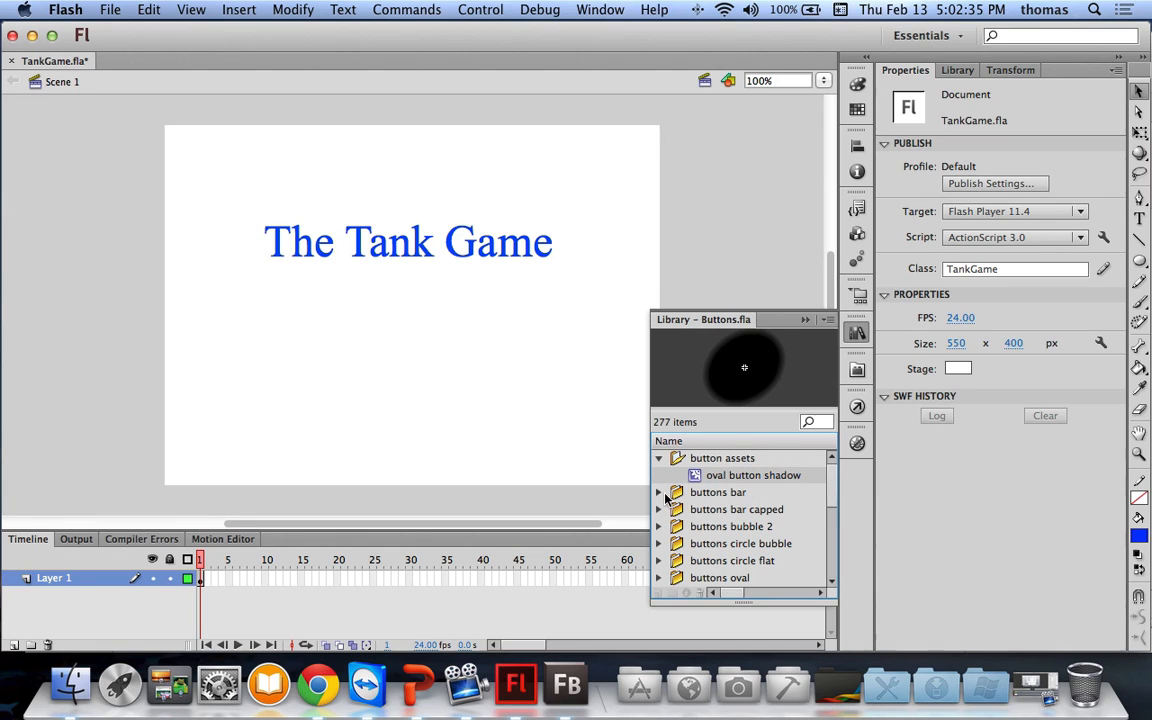
scroll(735, 509, "down", 3)
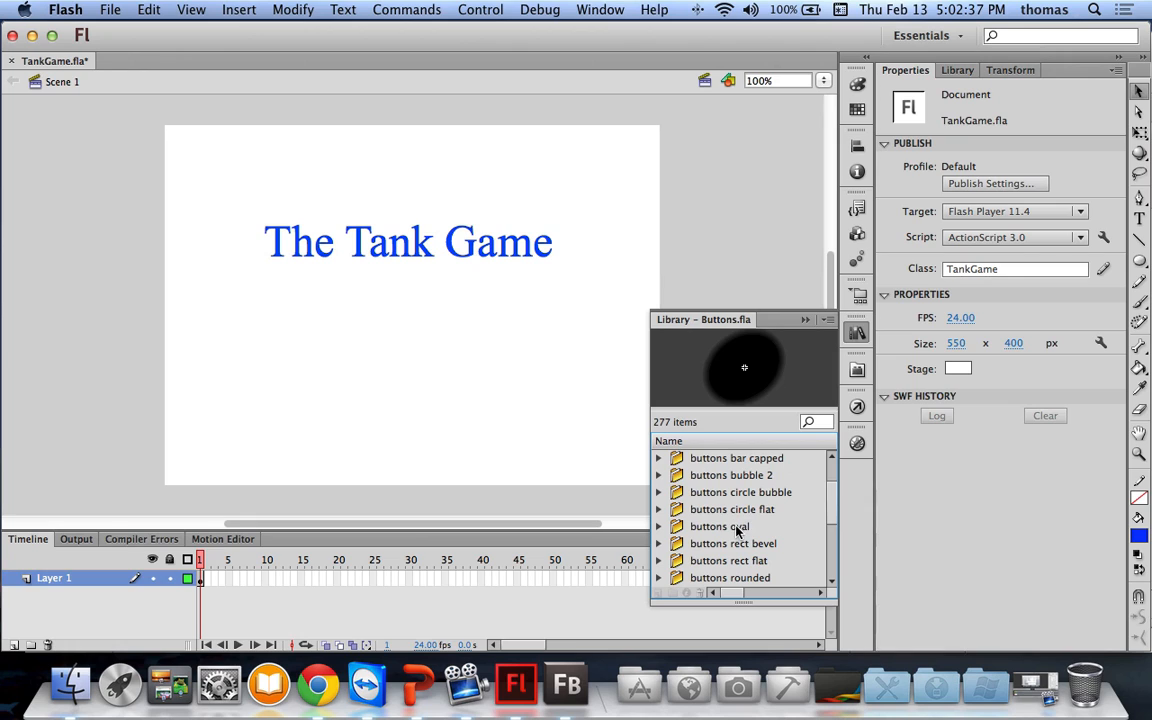
left_click(659, 492)
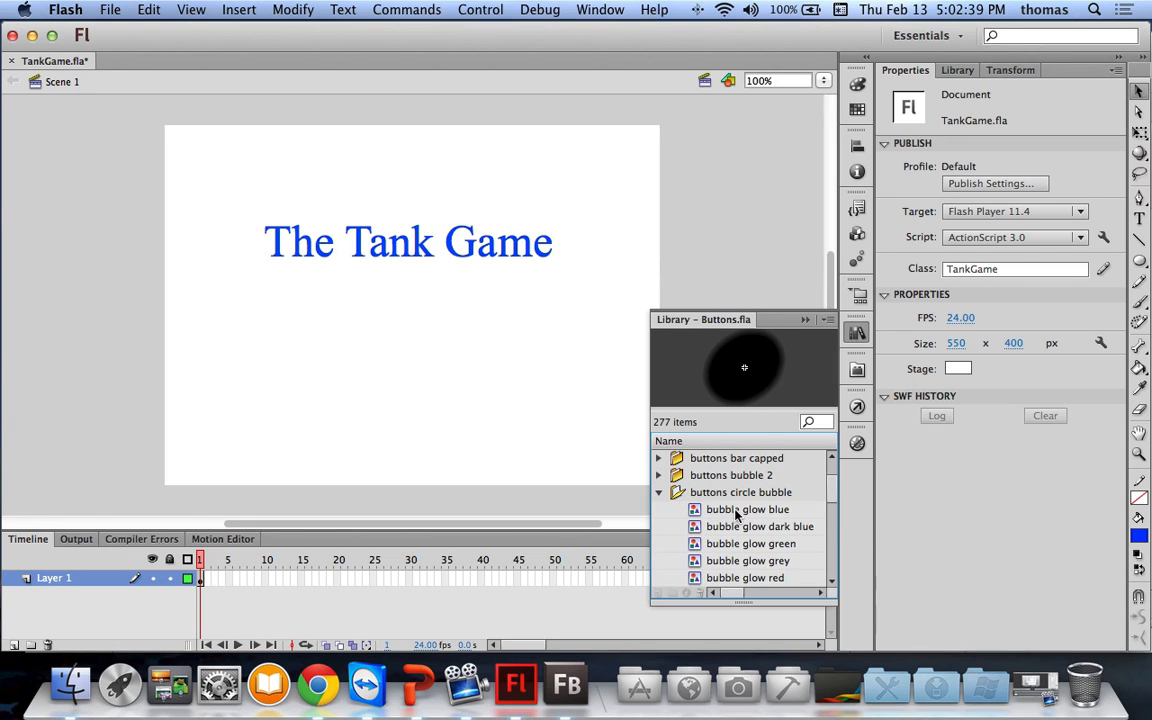
left_click(735, 511)
left_click(737, 526)
left_click(659, 492)
scroll(691, 510, "down", 2)
scroll(718, 526, "down", 1)
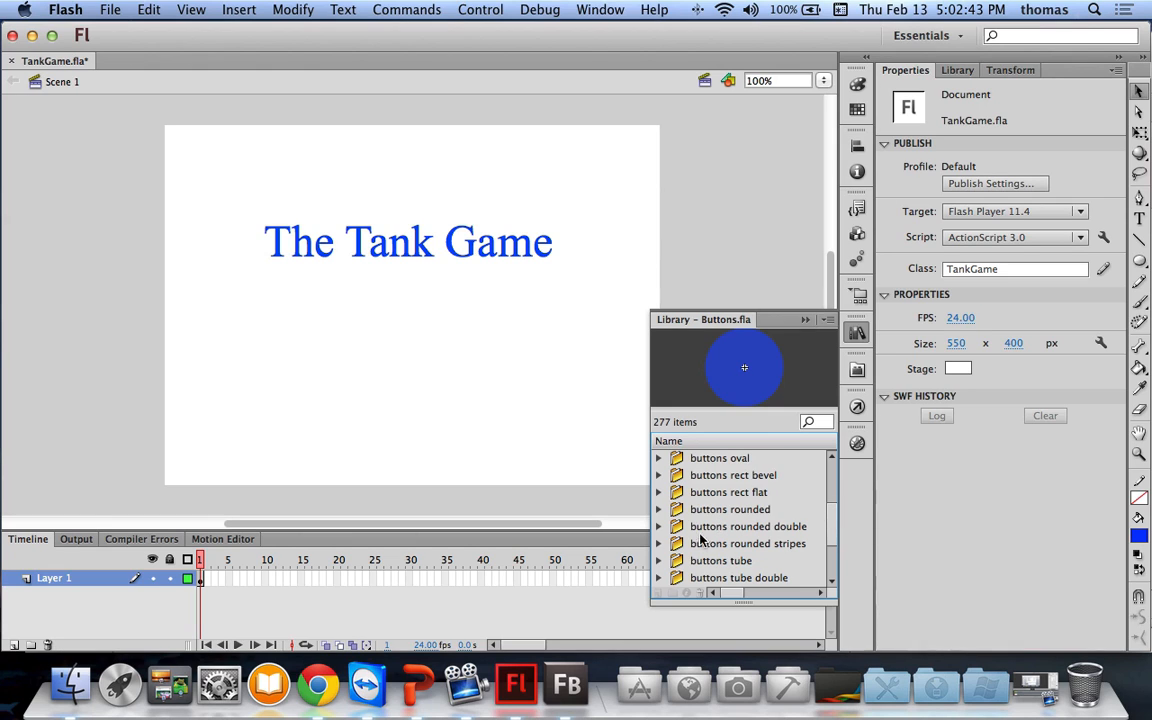
Step: Place the "rounded double blue" button beneath the title and enlarge it to about 186 by 59 px
left_click(659, 527)
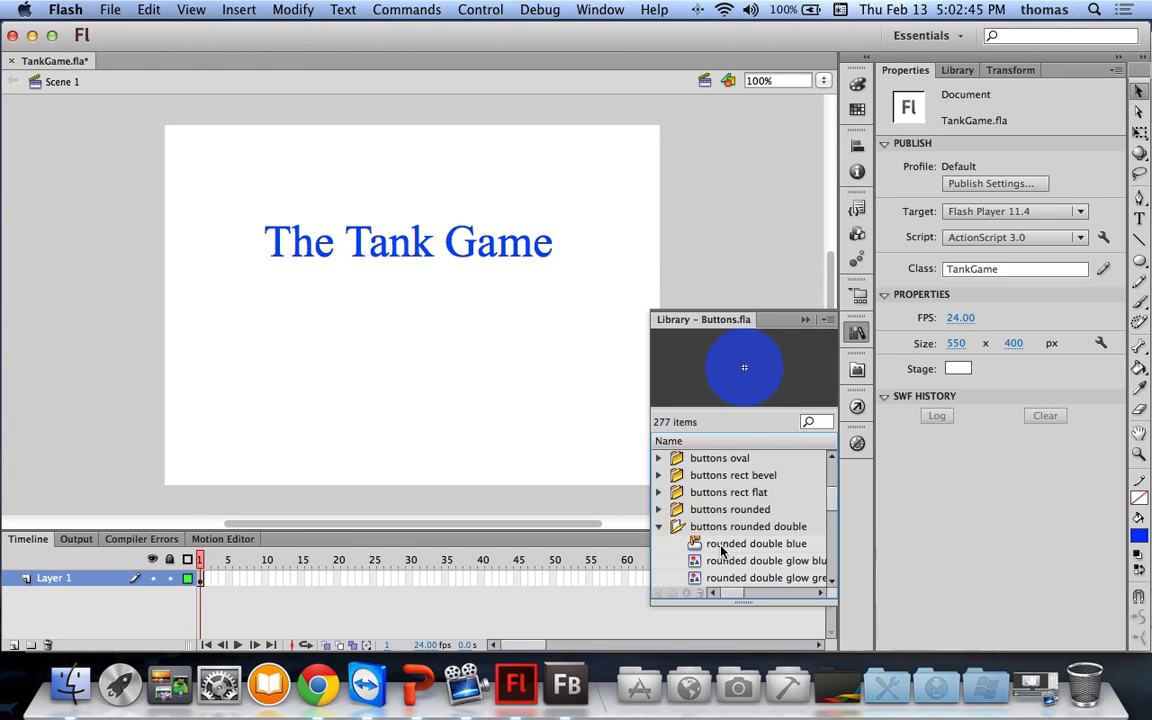
left_click(721, 544)
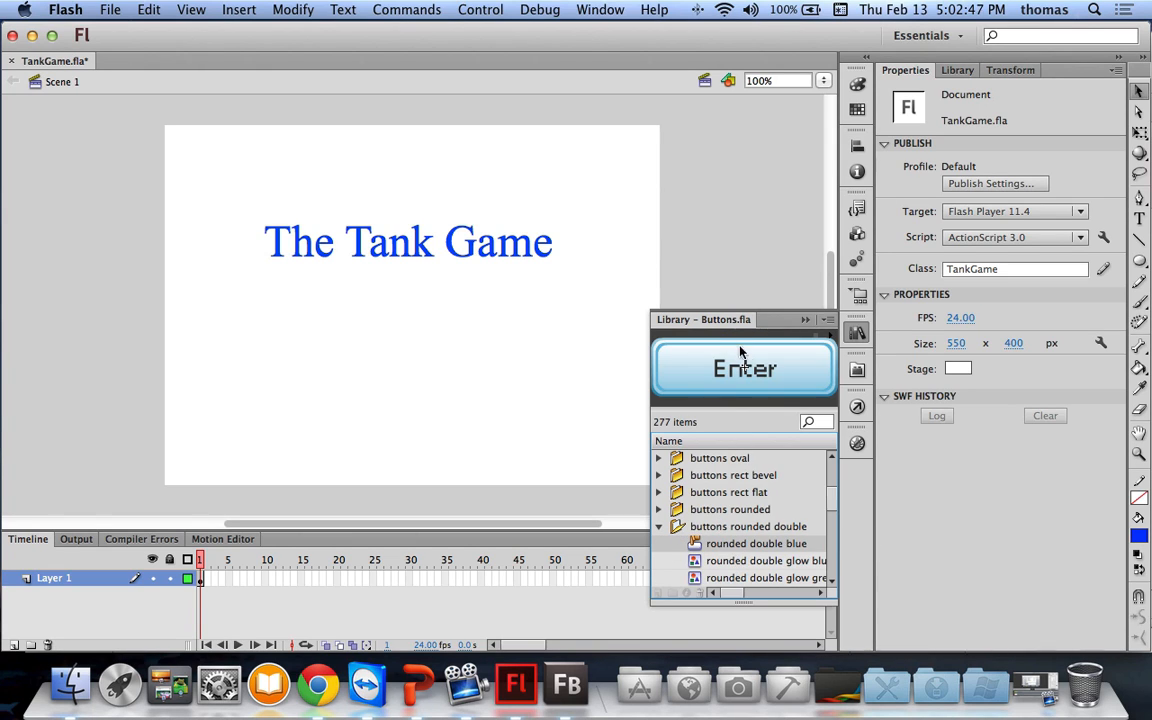
left_click_drag(740, 372, 401, 326)
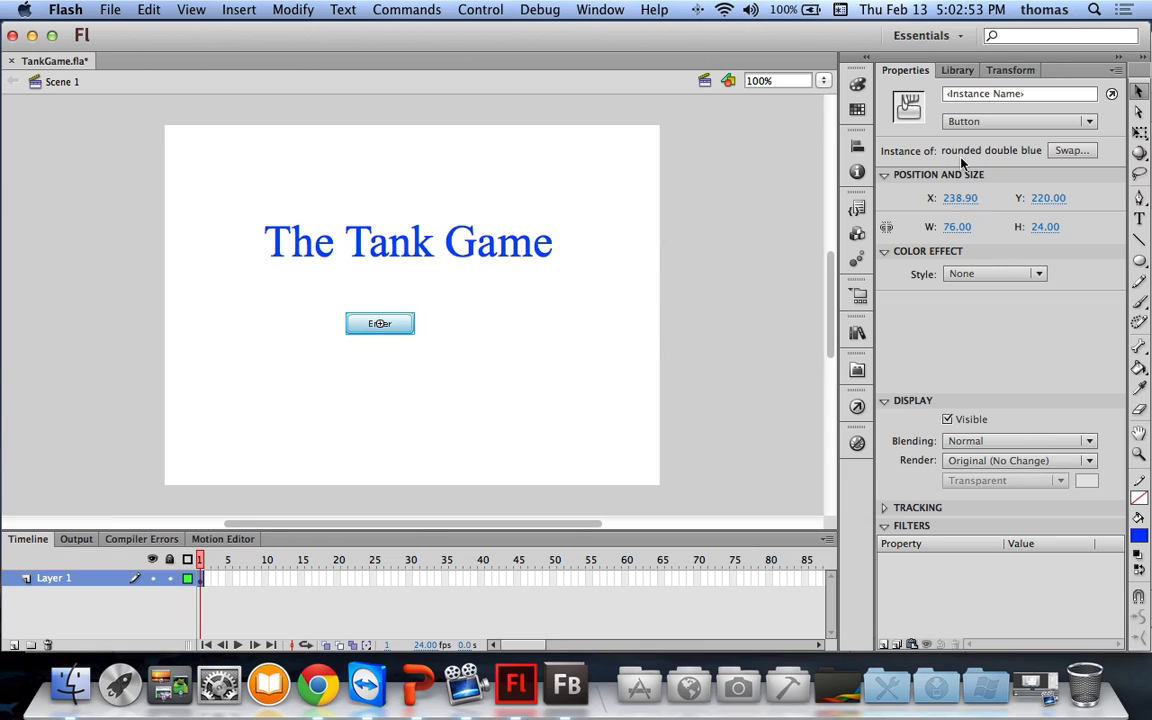
key("q")
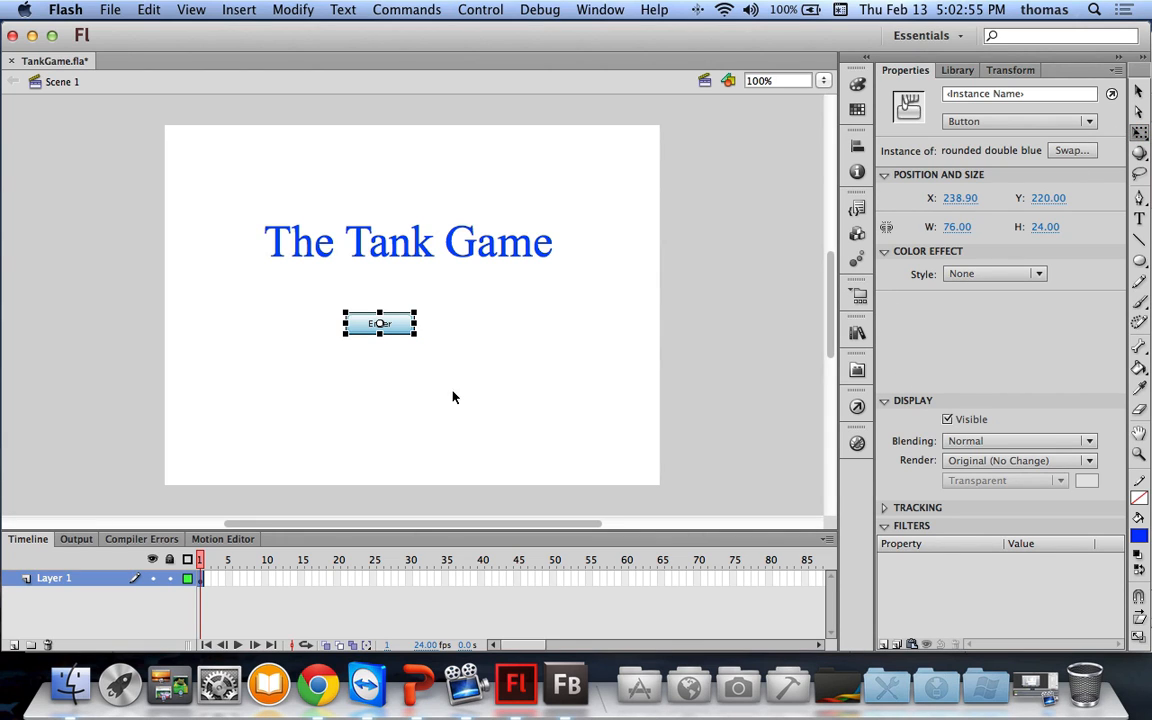
left_click_drag(416, 333, 455, 330)
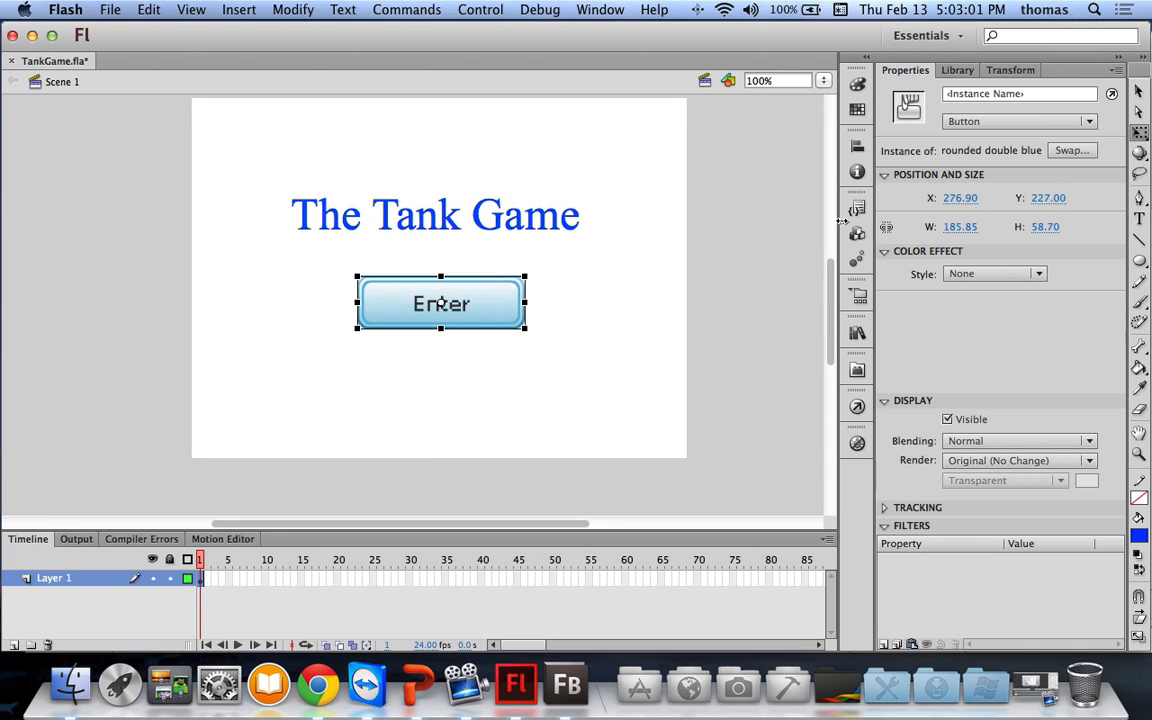
Step: Open the rounded double blue button symbol for editing and unlock its text layer
left_click(959, 73)
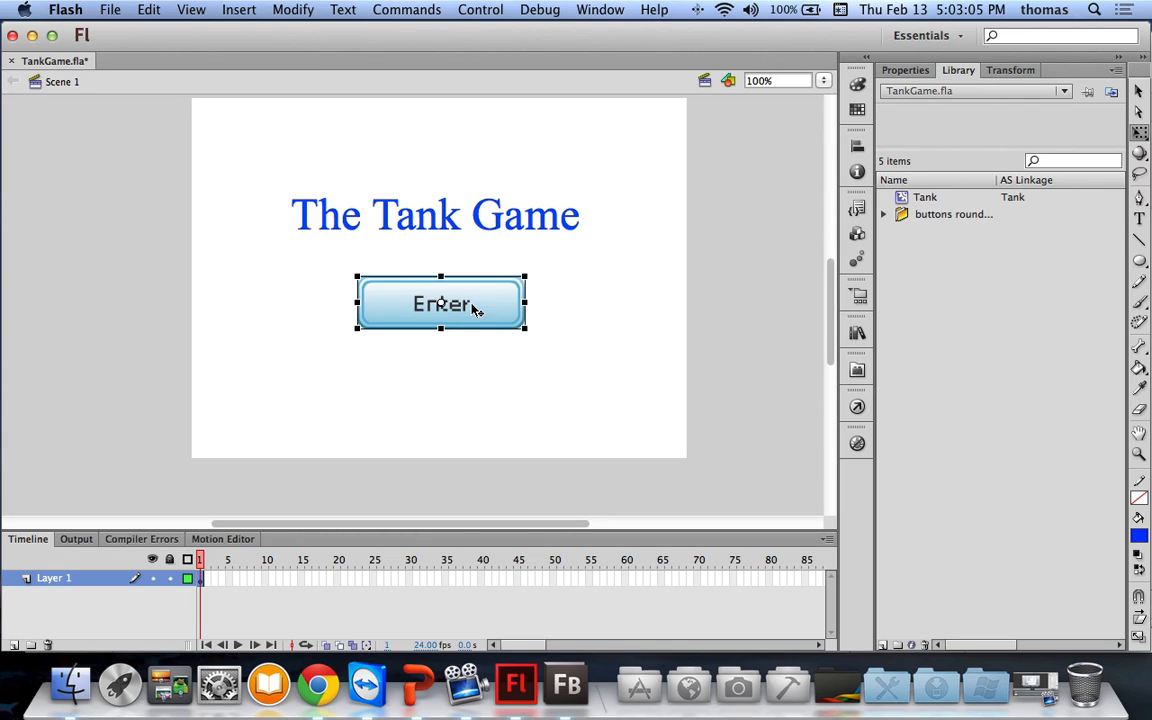
left_click(884, 214)
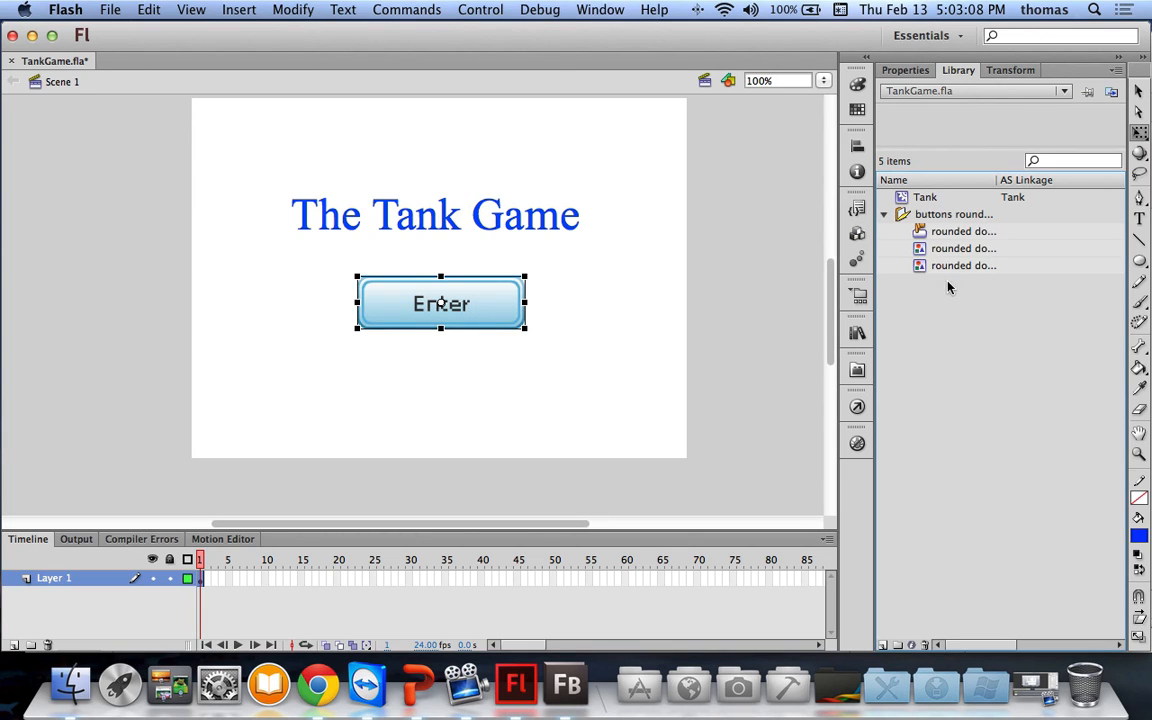
left_click(921, 231)
double_click(921, 233)
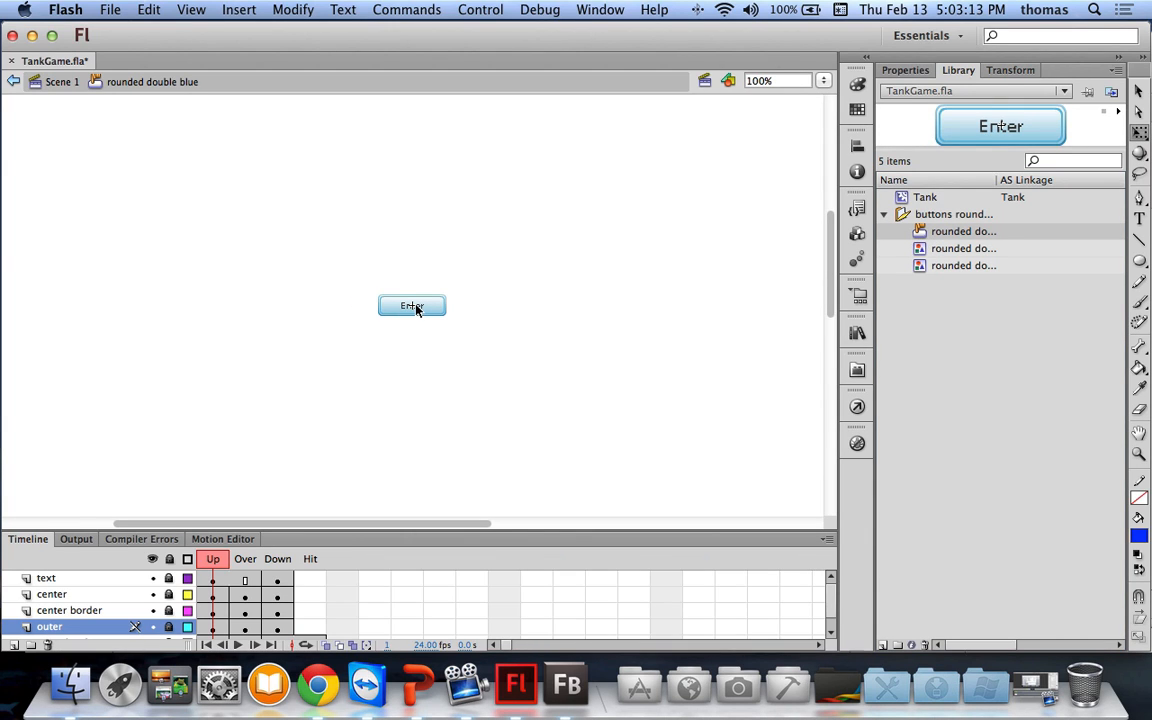
left_click(58, 578)
scroll(177, 460, "down", 3)
scroll(177, 460, "up", 2)
left_click(164, 578)
Step: Change the button's label to "Start Game" and return to Scene 1
left_click(411, 251)
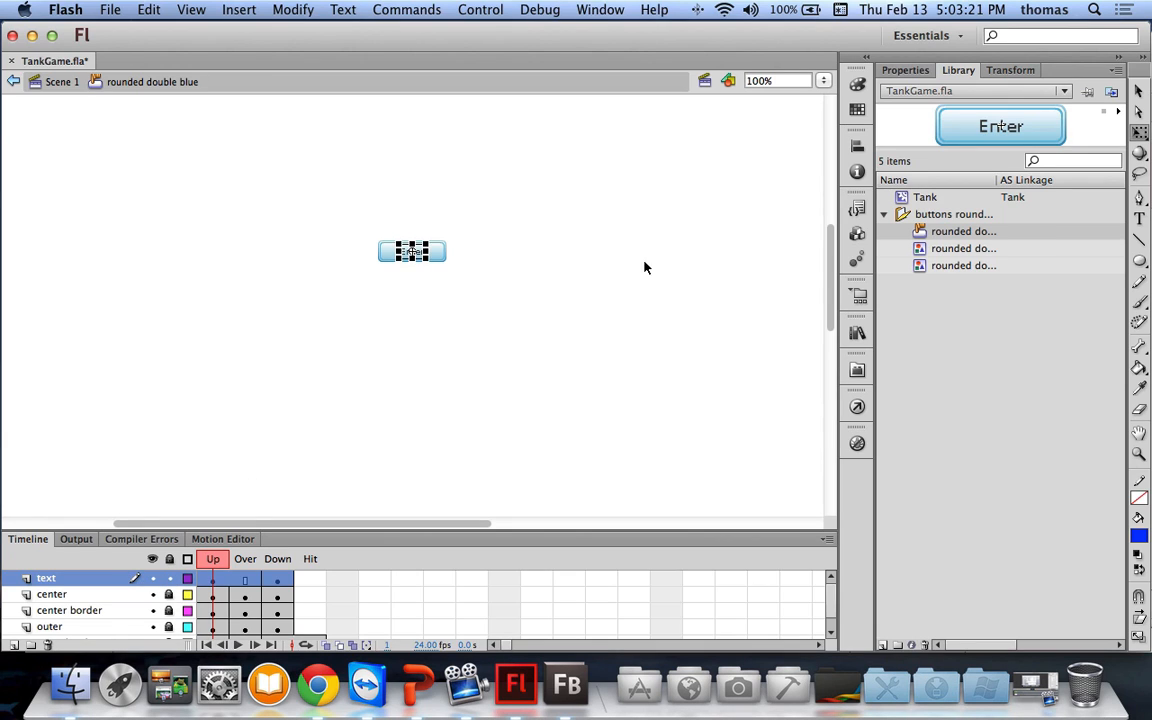
key("t")
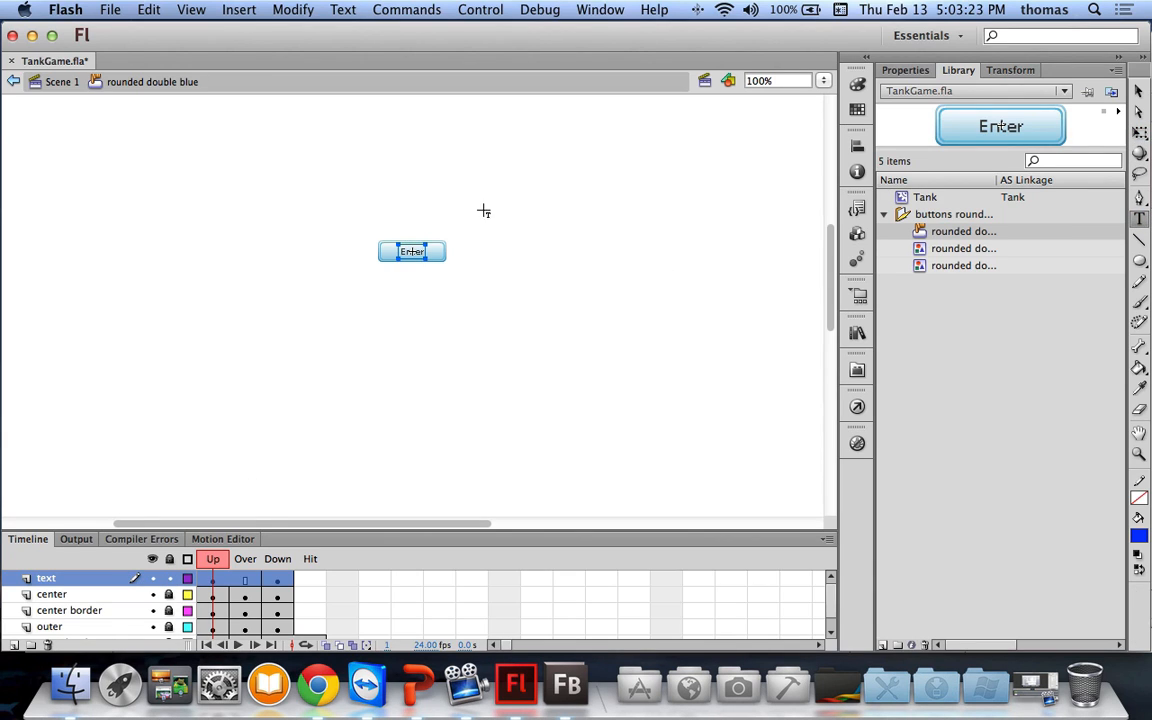
double_click(410, 252)
type("Start Game")
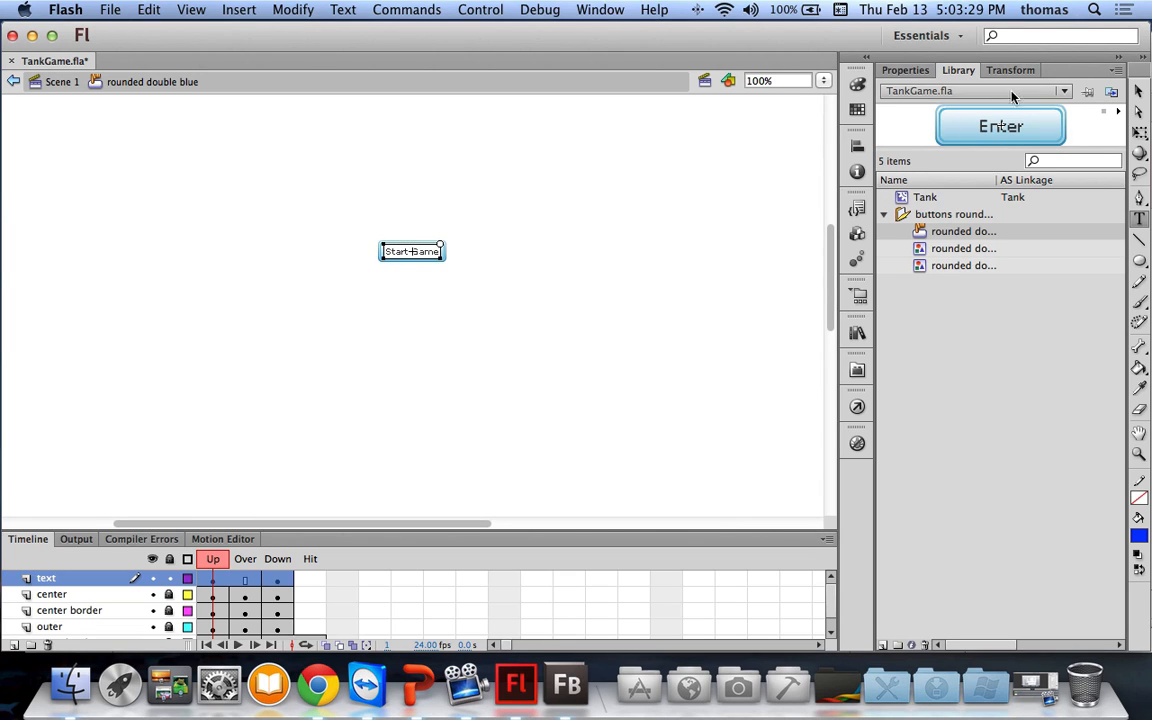
key("Escape")
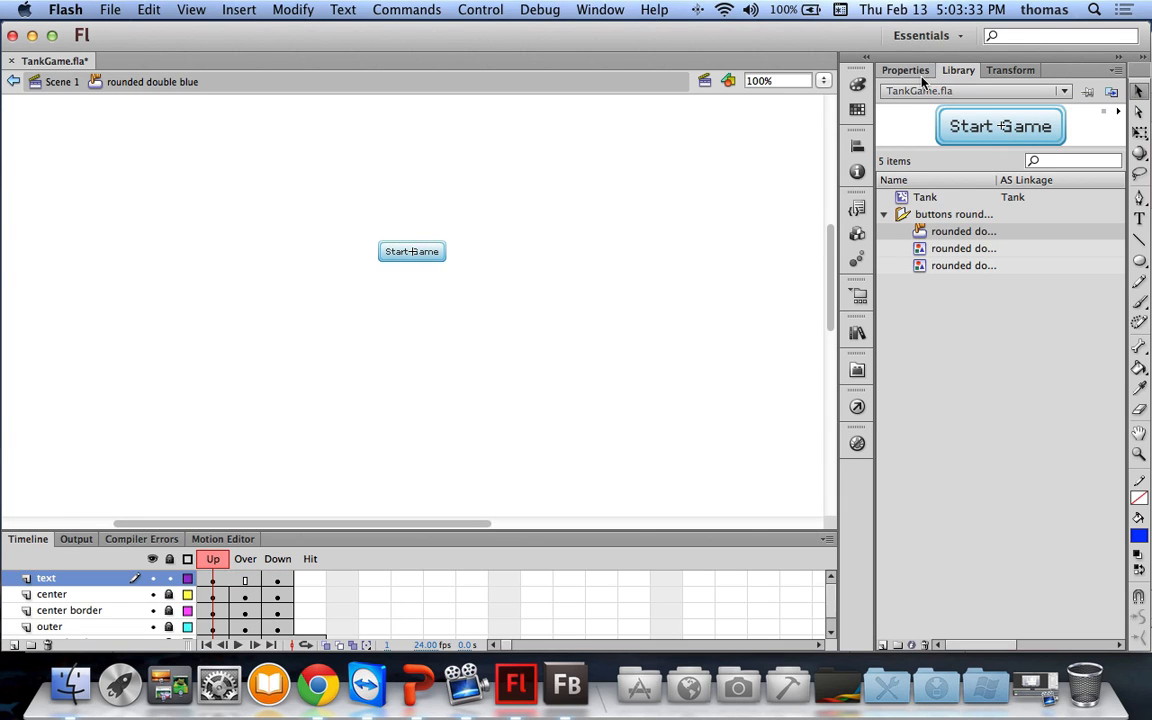
left_click(56, 81)
left_click(645, 361)
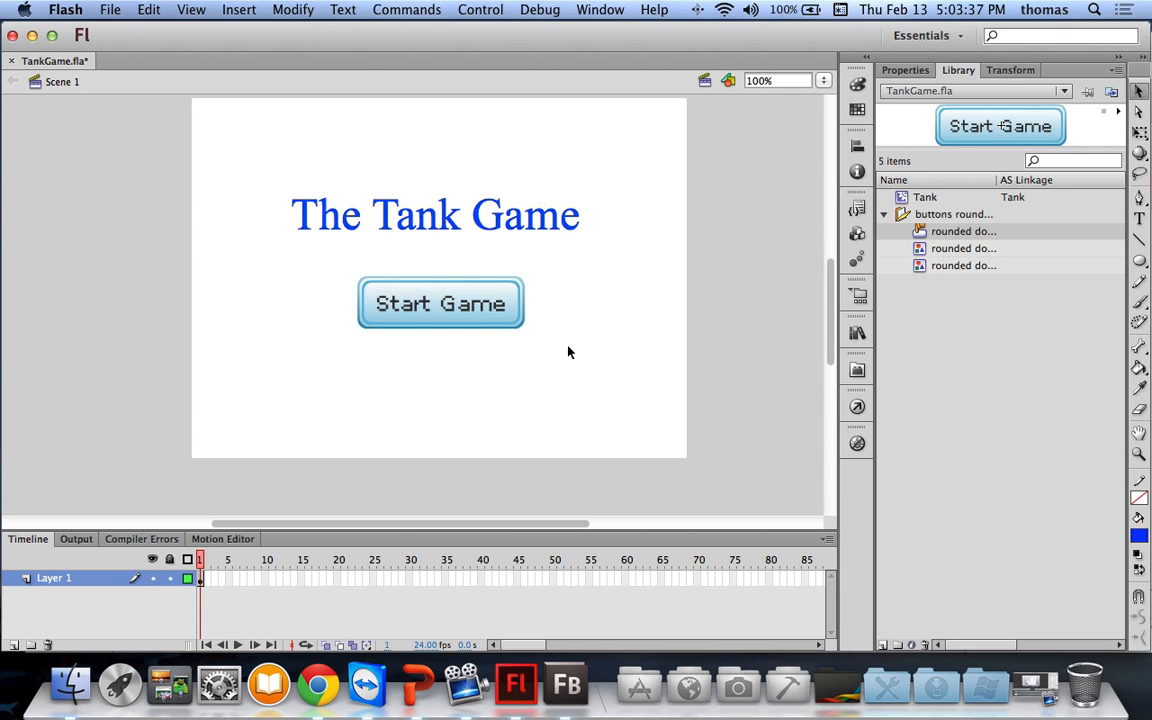
Step: Rename the layer holding the title and button as "Main"
left_click(522, 320)
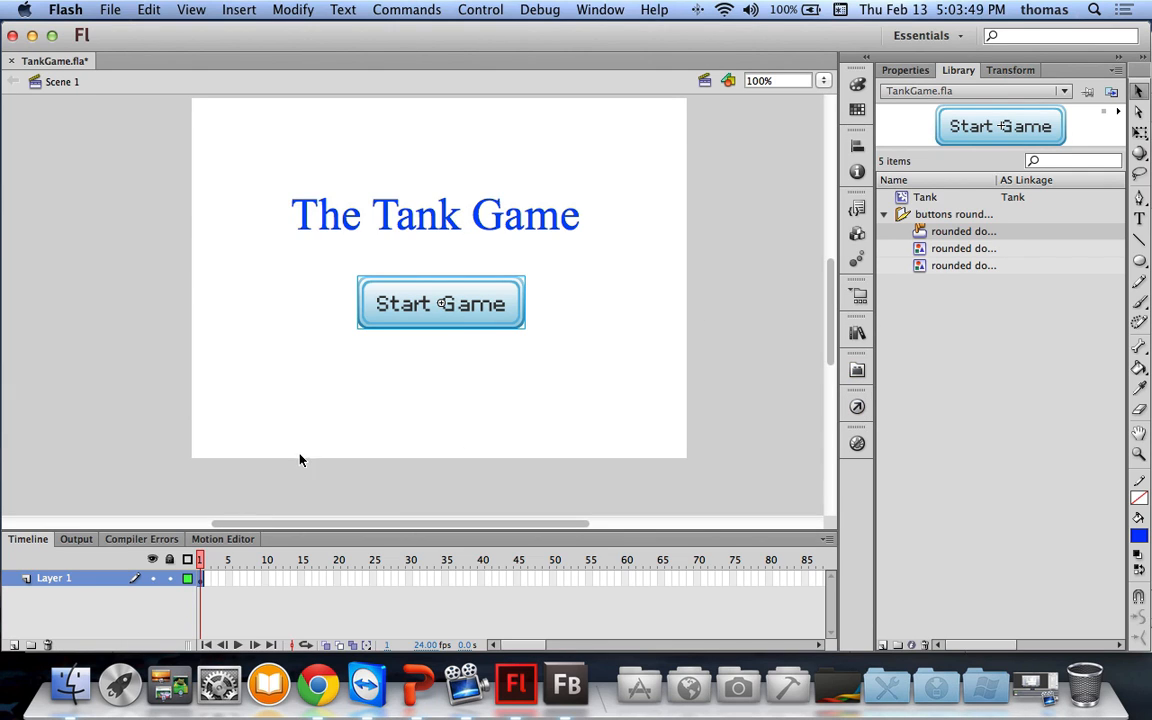
left_click(201, 580)
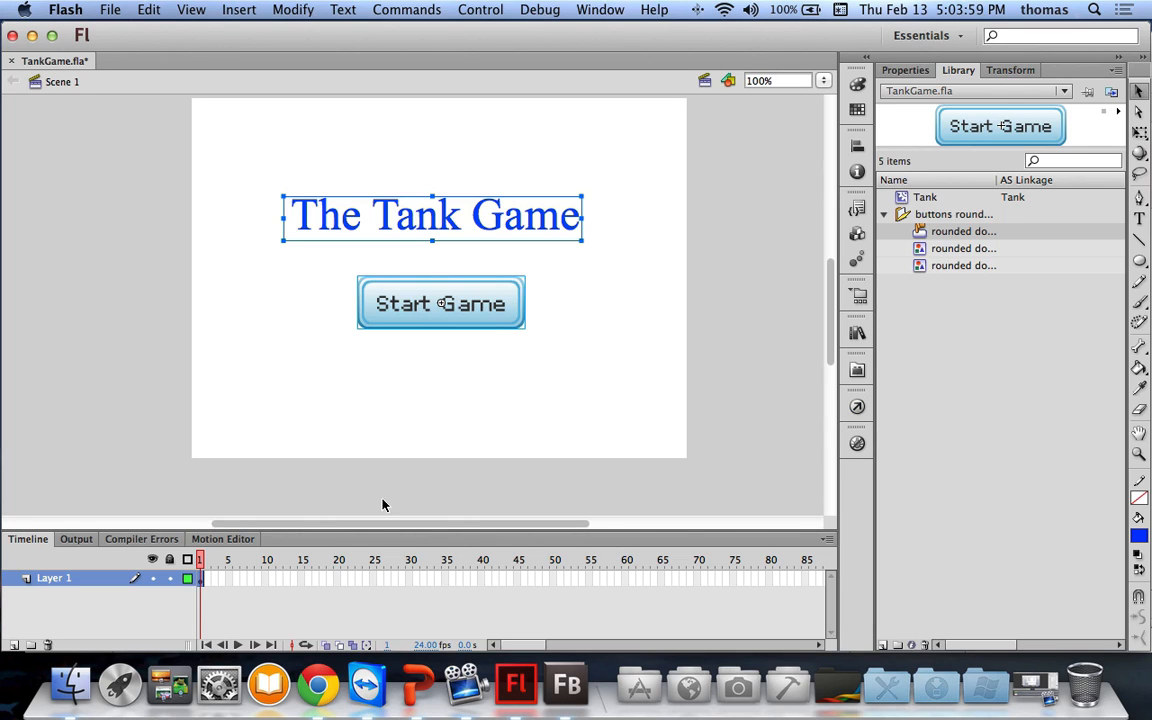
double_click(72, 580)
type("M")
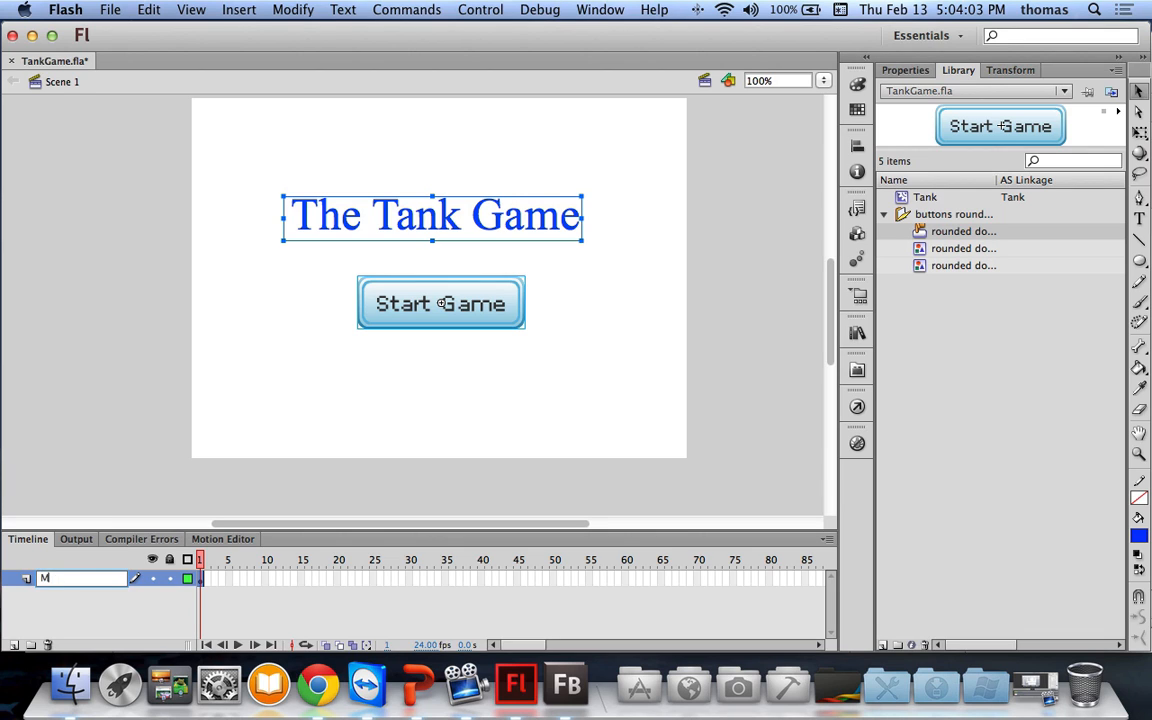
type("ain")
key("Return")
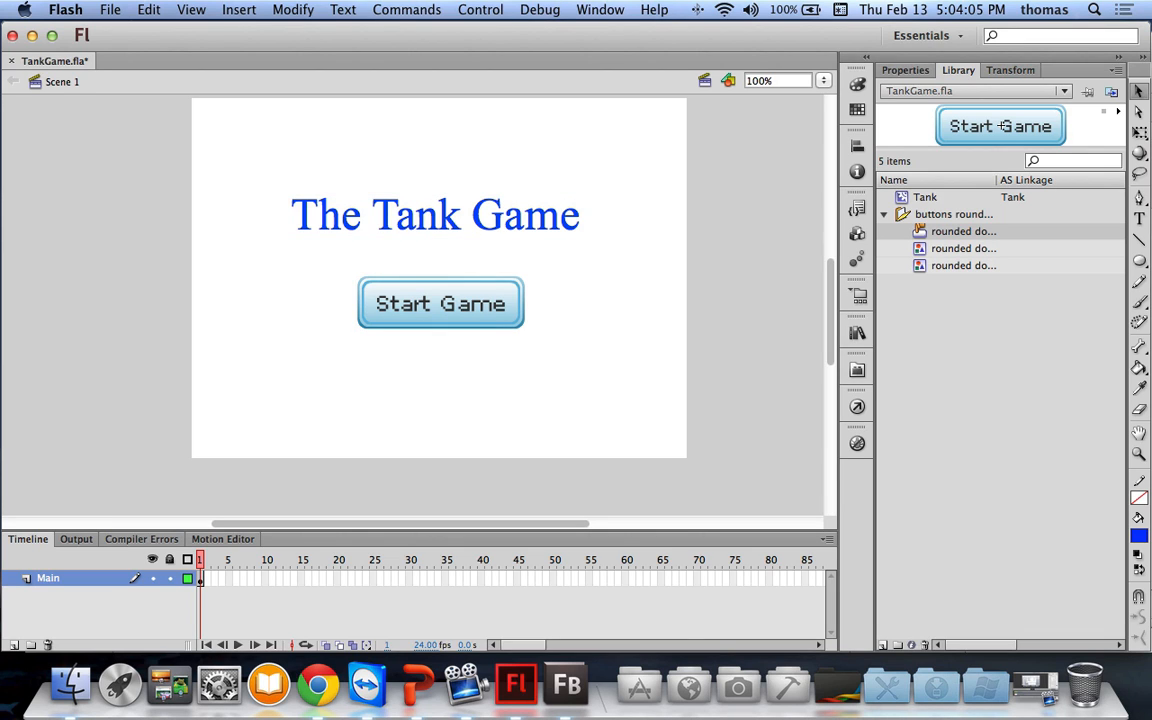
Step: Begin a stage.addEventListener( call in the frame 1 script, leaving two blank lines above it
left_click(857, 407)
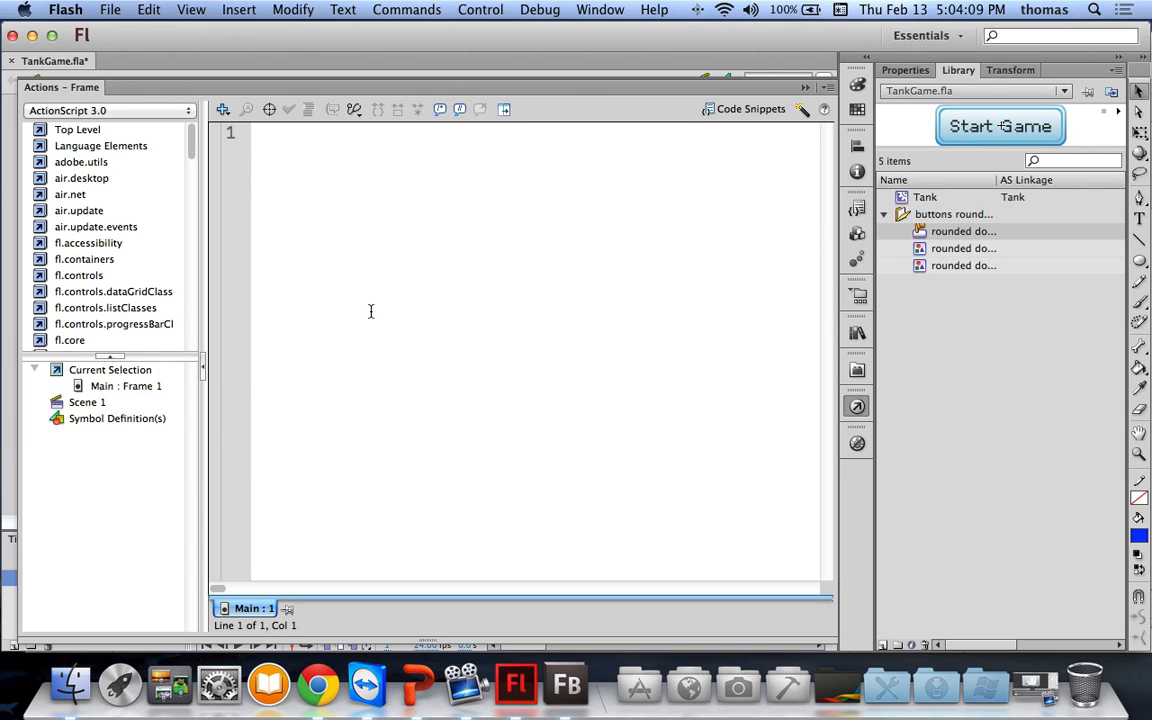
type("stage.")
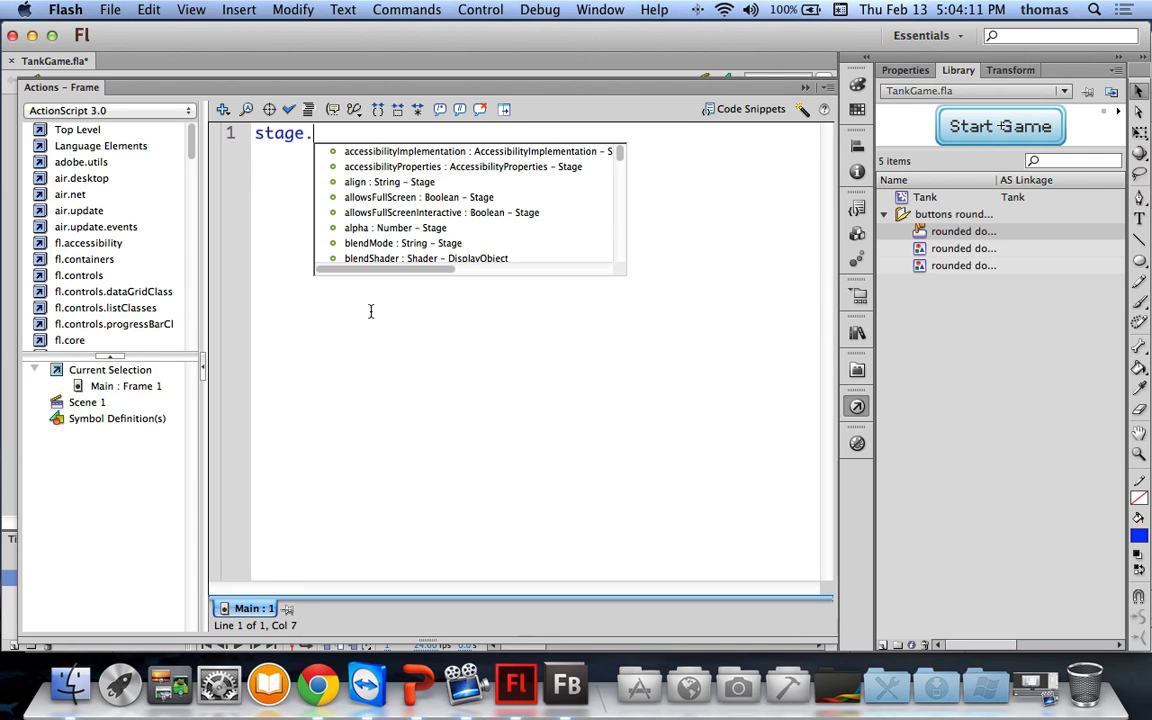
type("addEve")
key("Return")
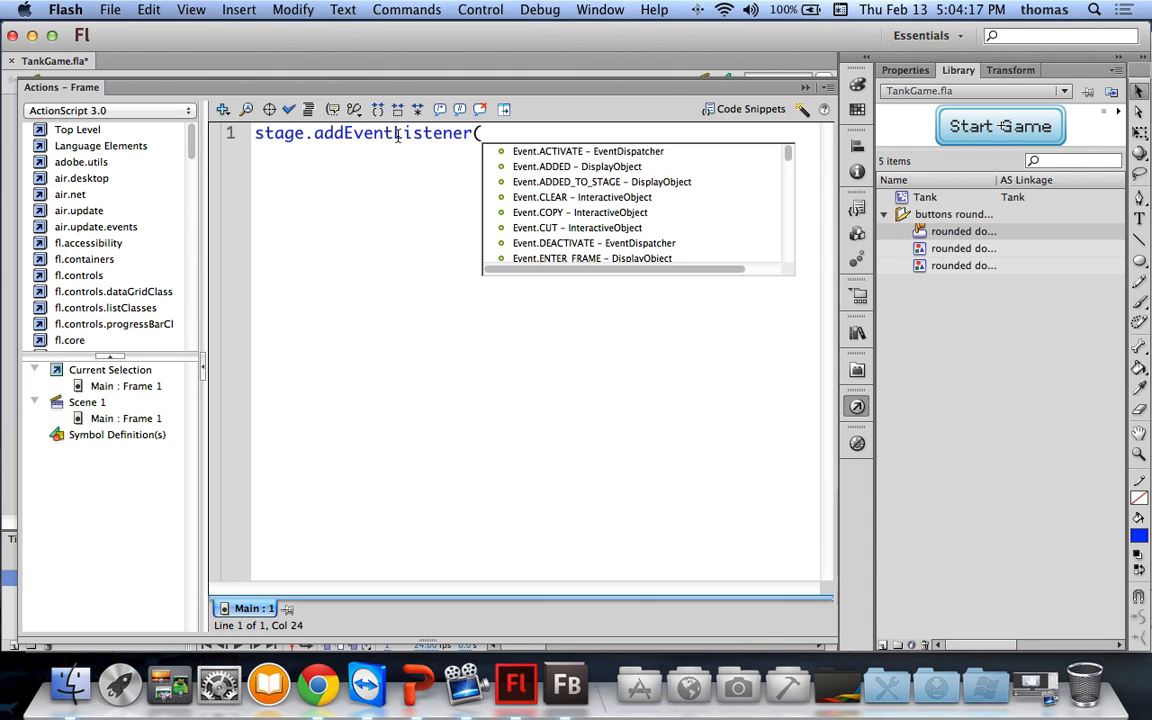
key("Escape")
left_click(256, 137)
key("Return")
key("Return")
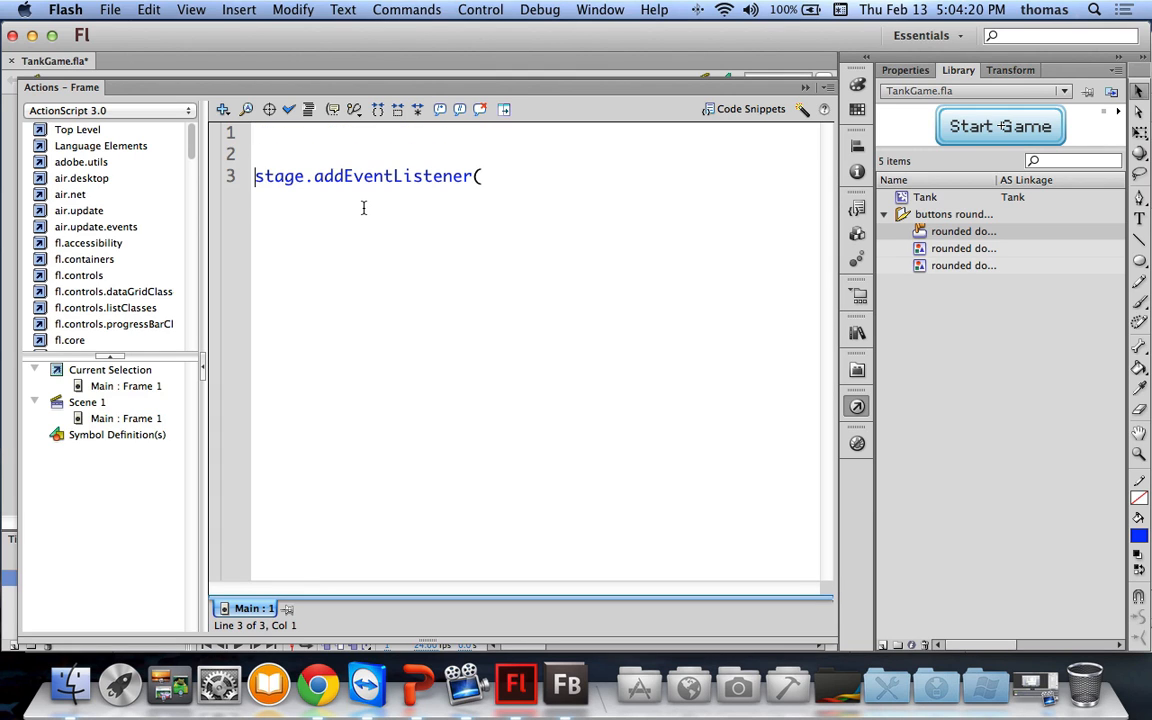
Step: Export the "rounded double blue" button symbol for ActionScript with the class name StartButton
left_click(905, 70)
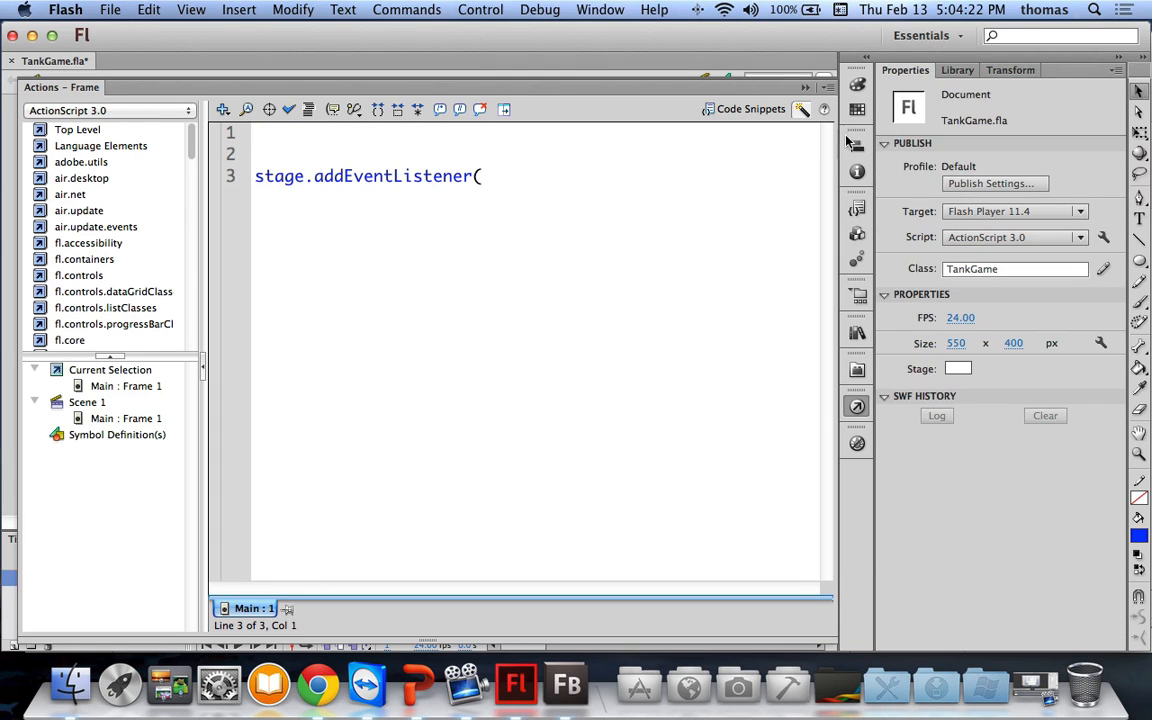
left_click(1012, 70)
left_click(958, 70)
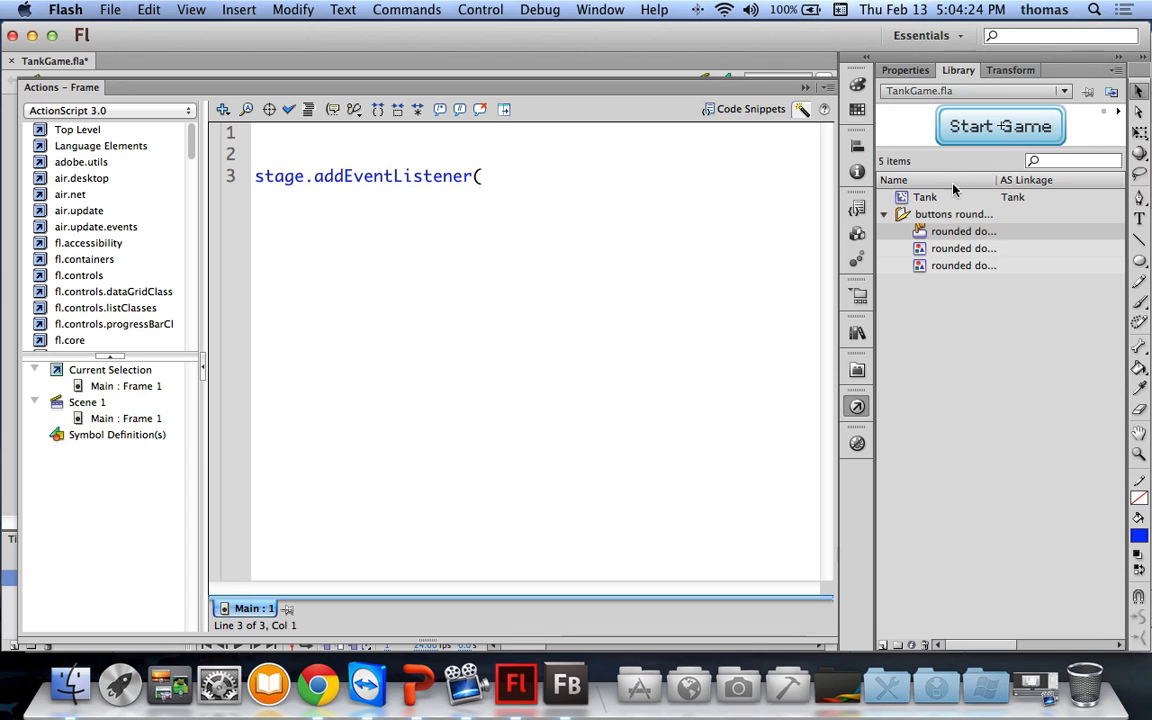
right_click(932, 237)
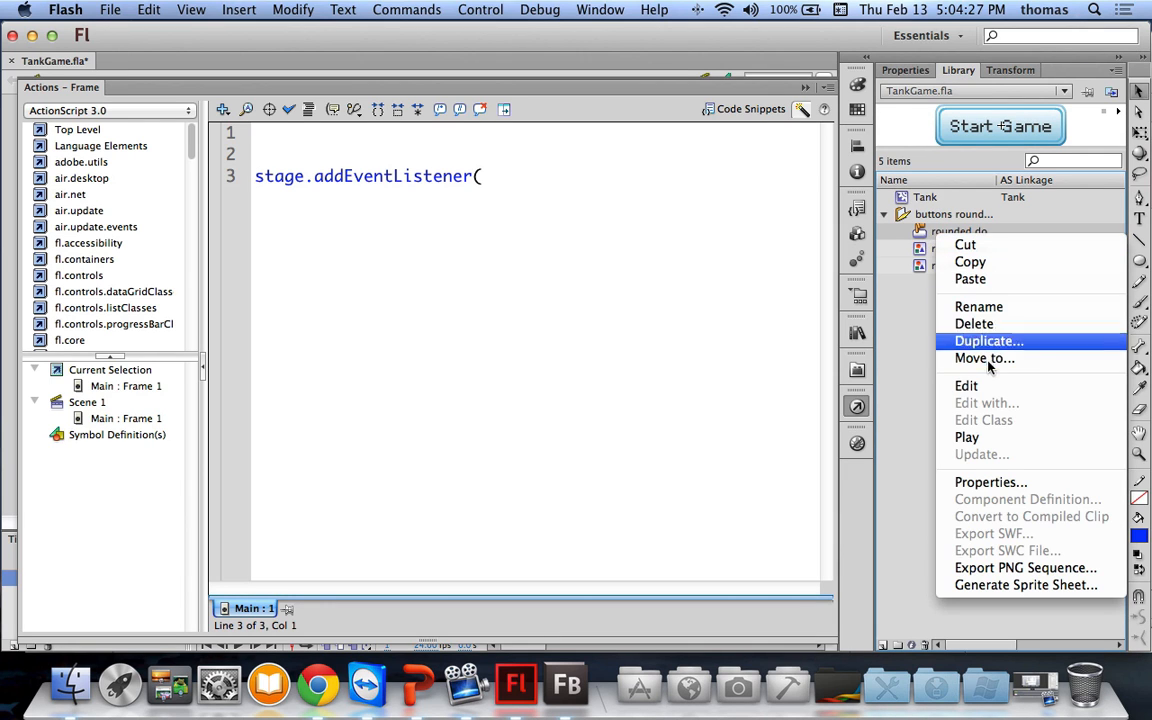
left_click(985, 482)
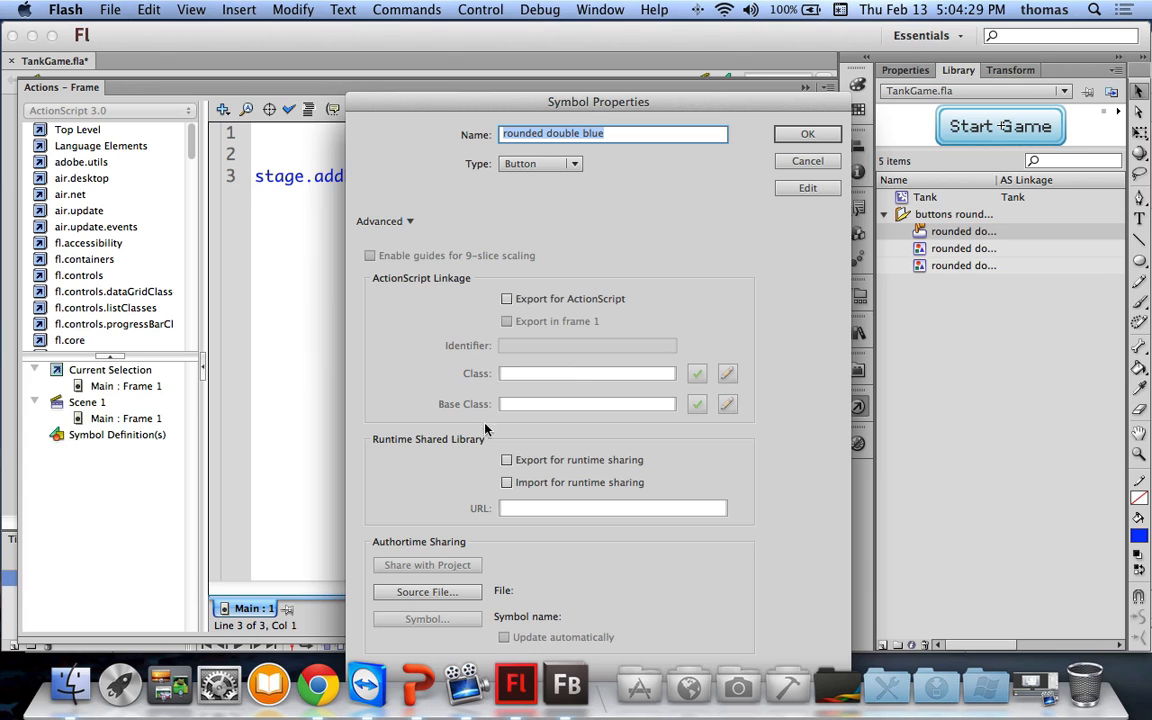
left_click(506, 298)
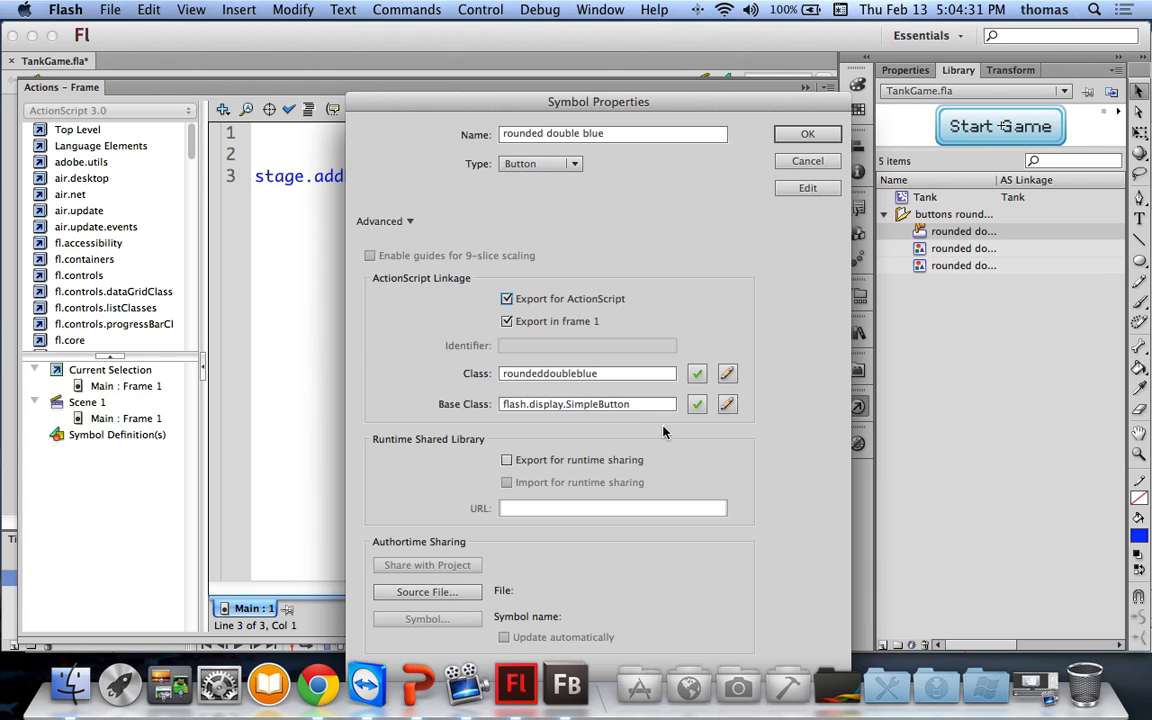
double_click(600, 373)
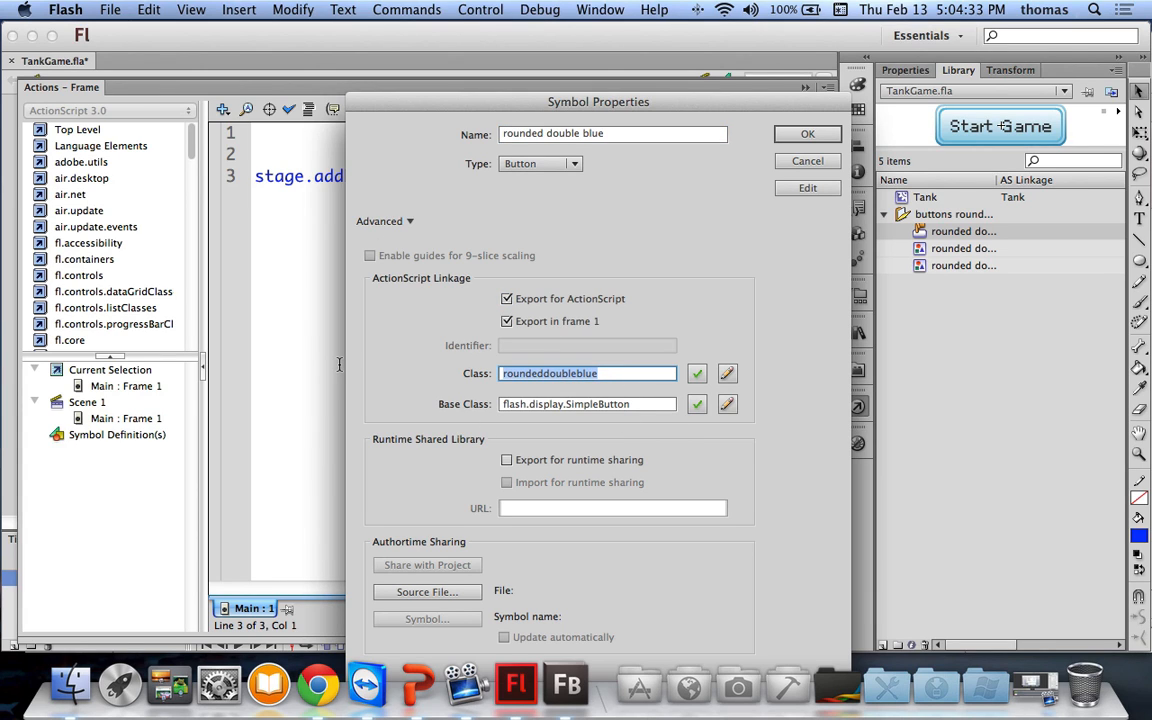
type("StartButton")
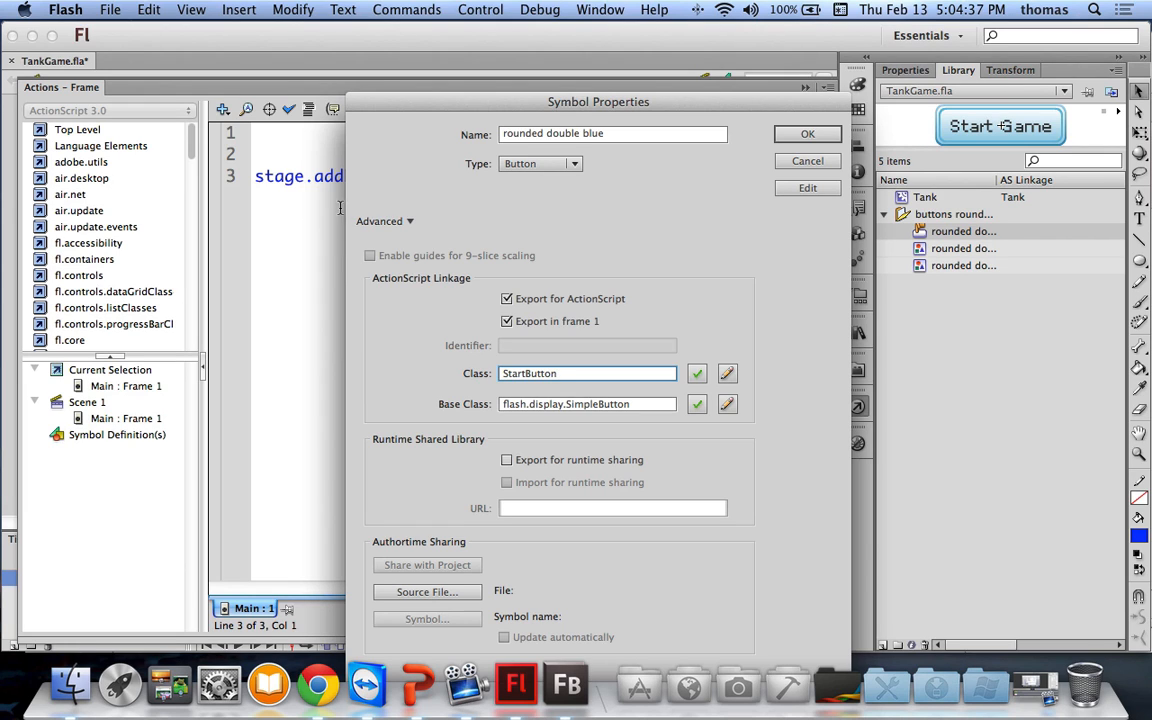
left_click(810, 134)
left_click(750, 403)
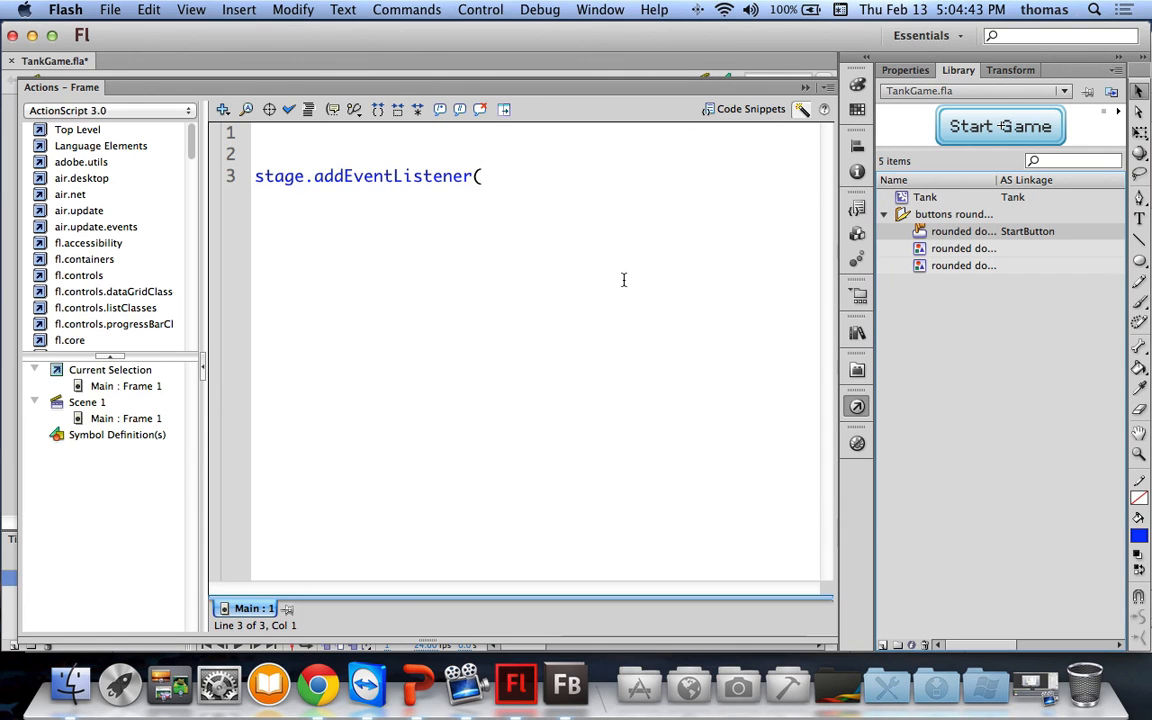
left_click(303, 140)
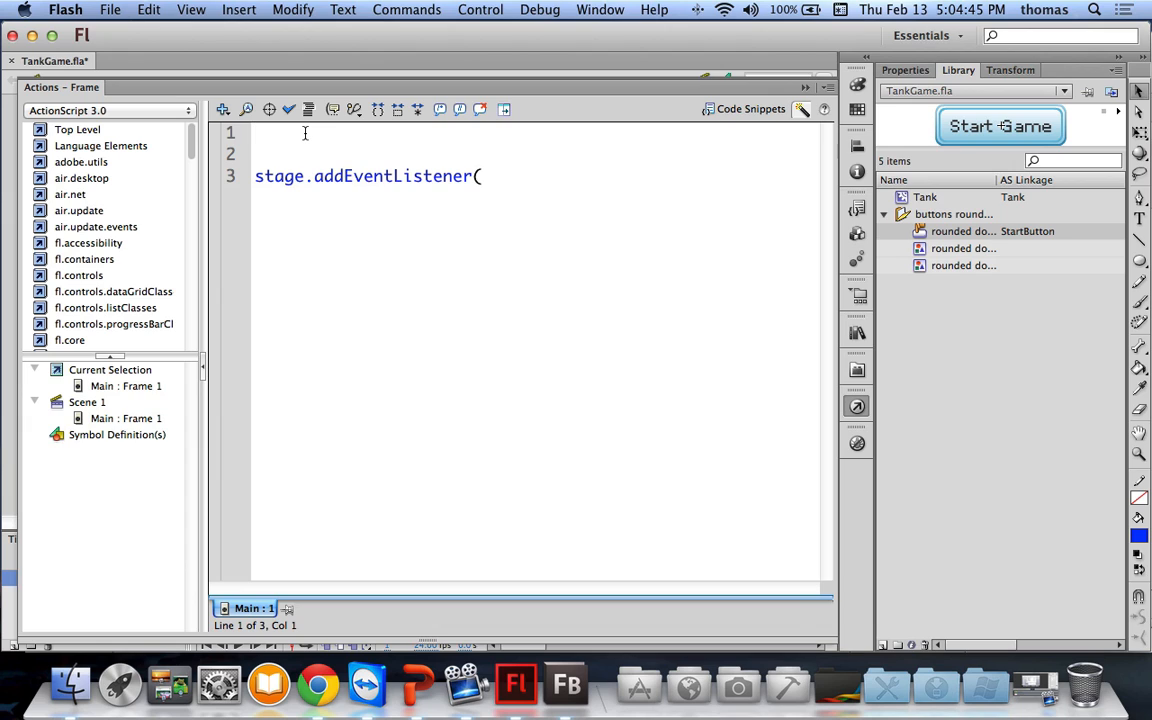
type("var")
key("BackSpace")
key("BackSpace")
key("BackSpace")
left_click(484, 177)
left_click(907, 72)
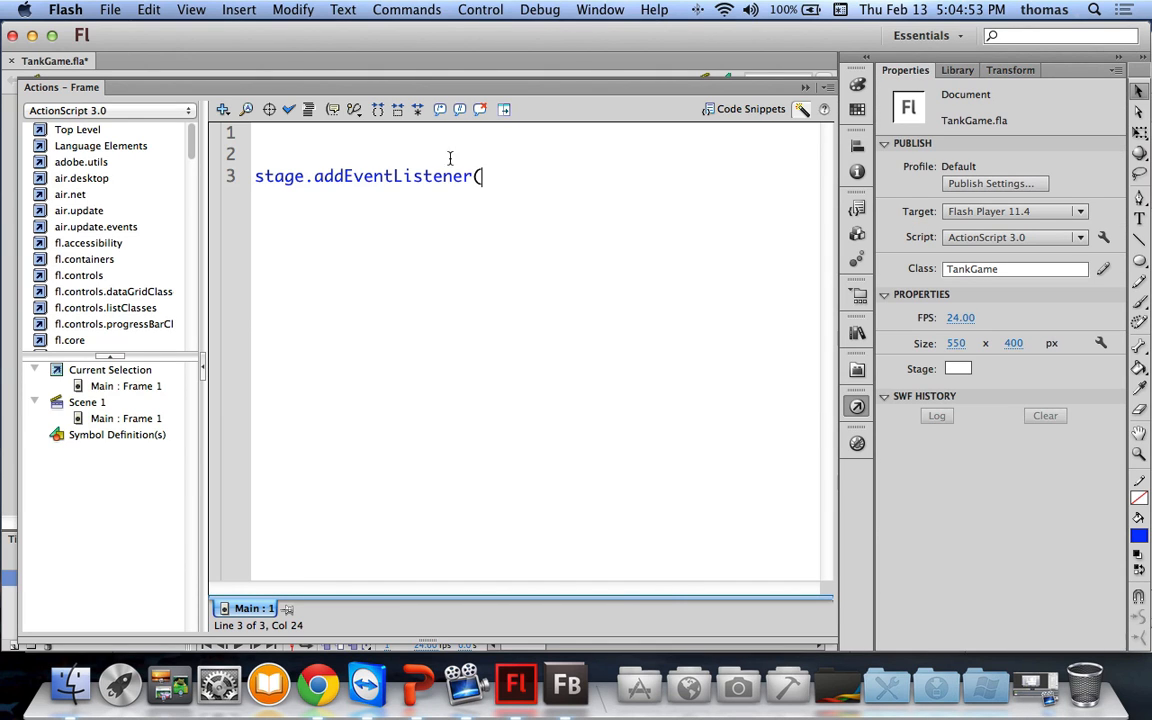
left_click(962, 71)
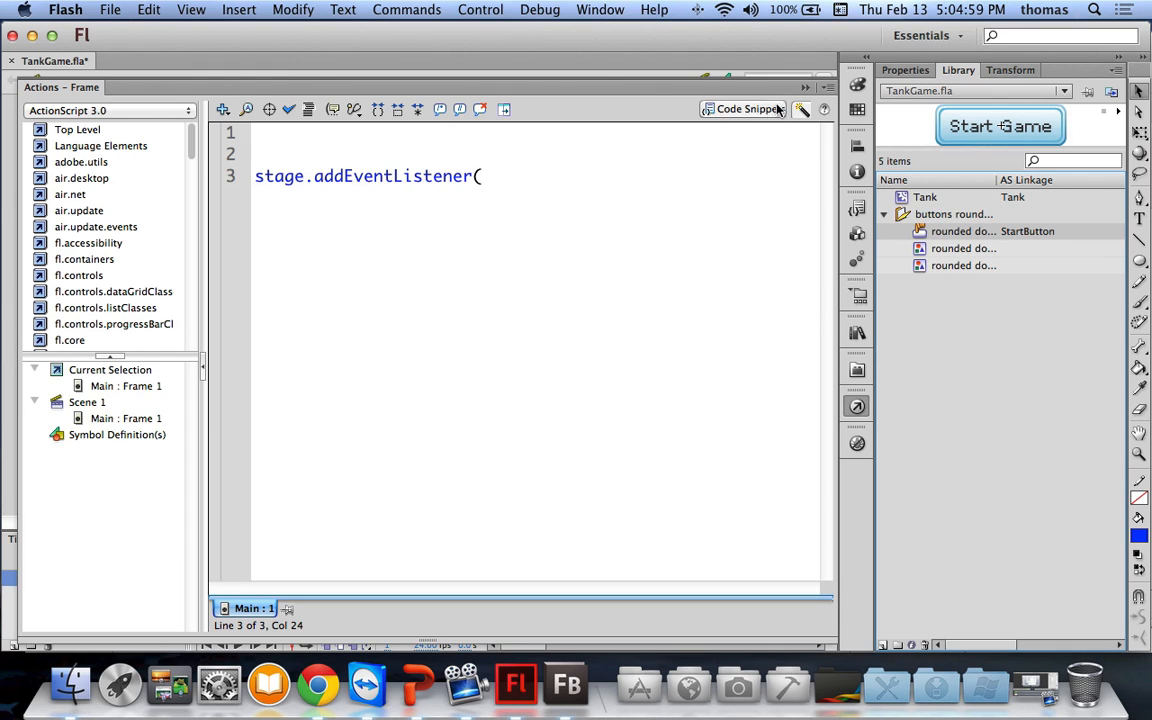
Step: Give the Start Game button on the stage the instance name StartButton
left_click(805, 88)
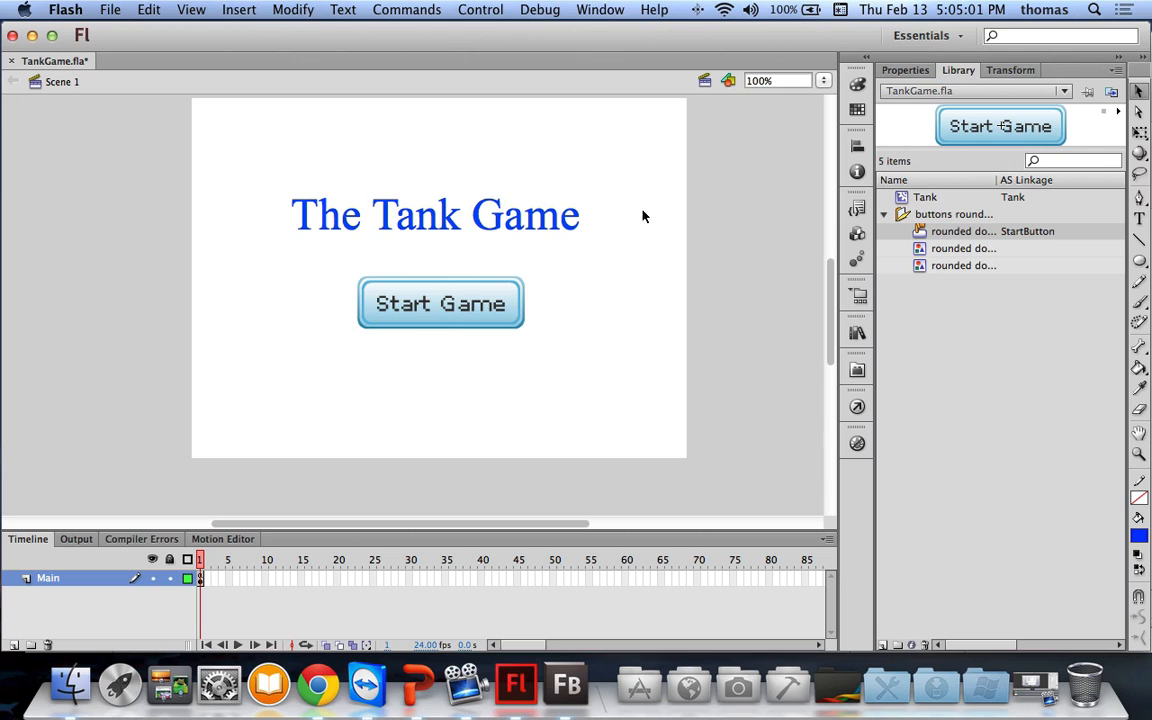
left_click(905, 70)
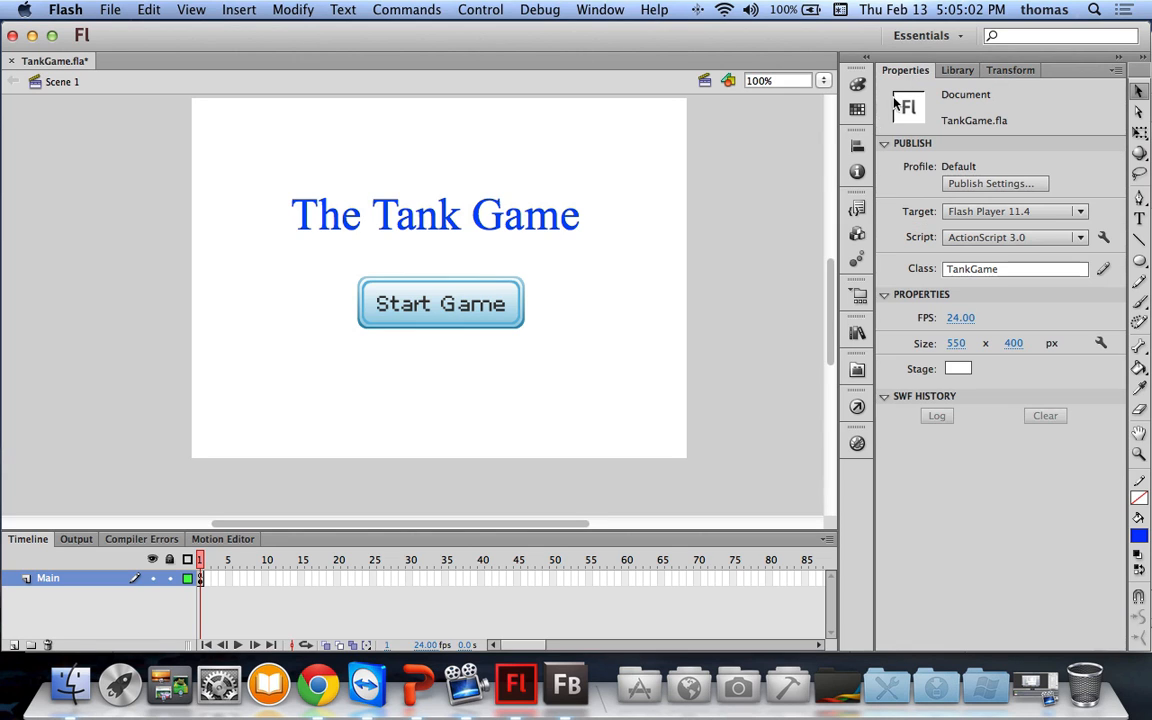
left_click(410, 305)
left_click(975, 95)
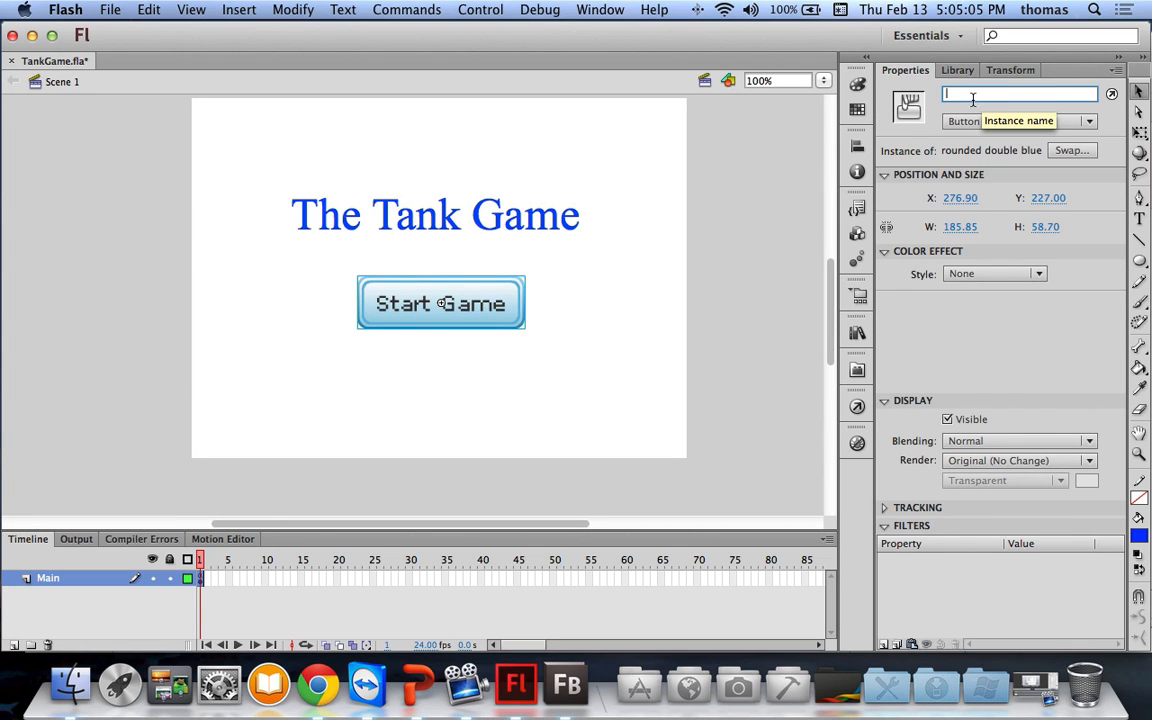
type("StartButton")
key("Return")
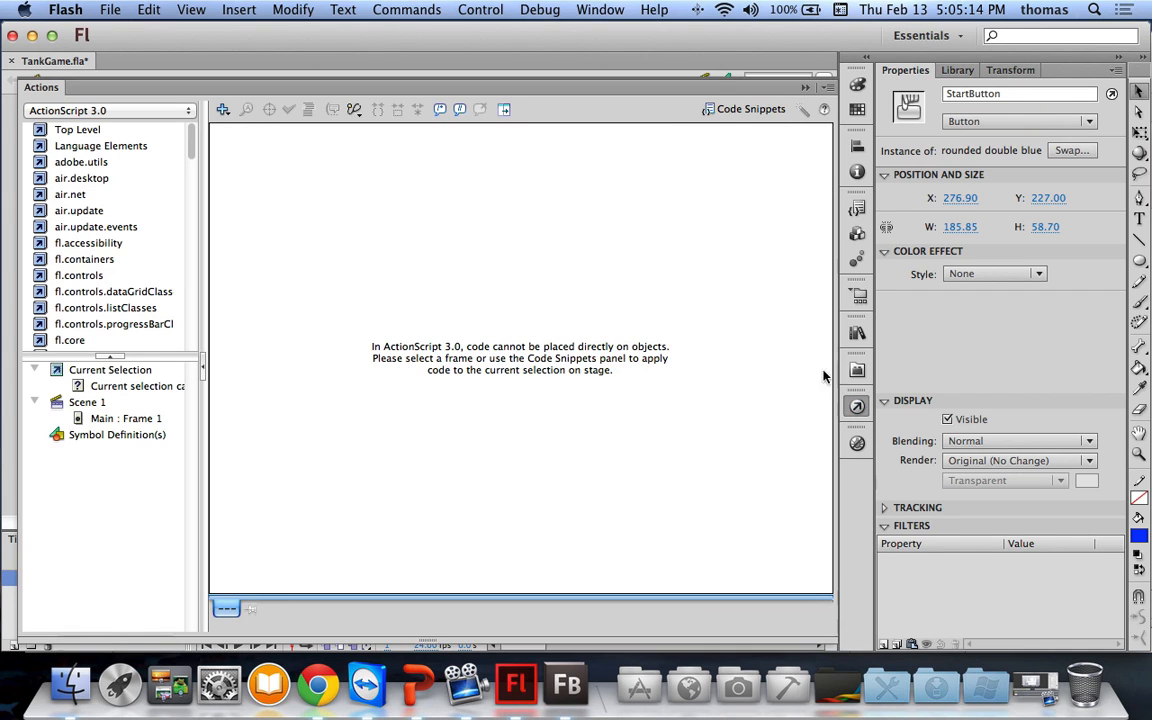
Step: Open the script of the Main layer's frame 1 in Scene 1 for editing
left_click(857, 406)
left_click(122, 418)
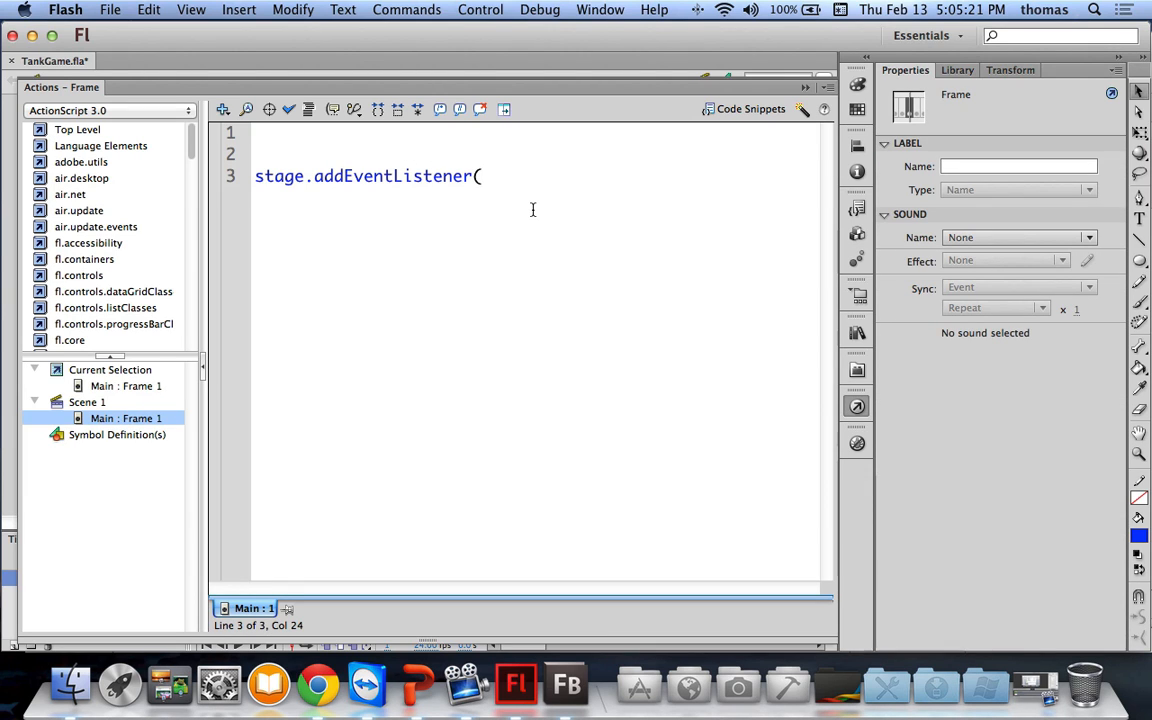
type("Start")
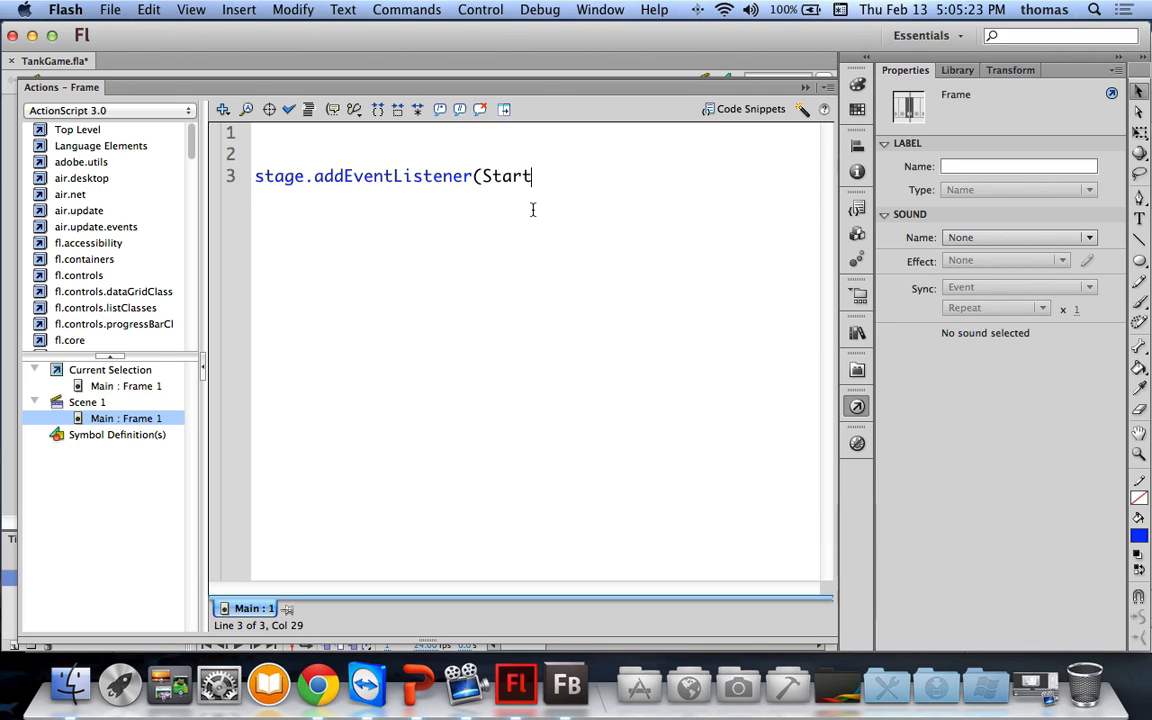
type("Button")
key("BackSpace")
key("BackSpace")
key("BackSpace")
key("BackSpace")
key("BackSpace")
key("BackSpace")
key("BackSpace")
key("BackSpace")
key("BackSpace")
key("BackSpace")
key("BackSpace")
type("Mou")
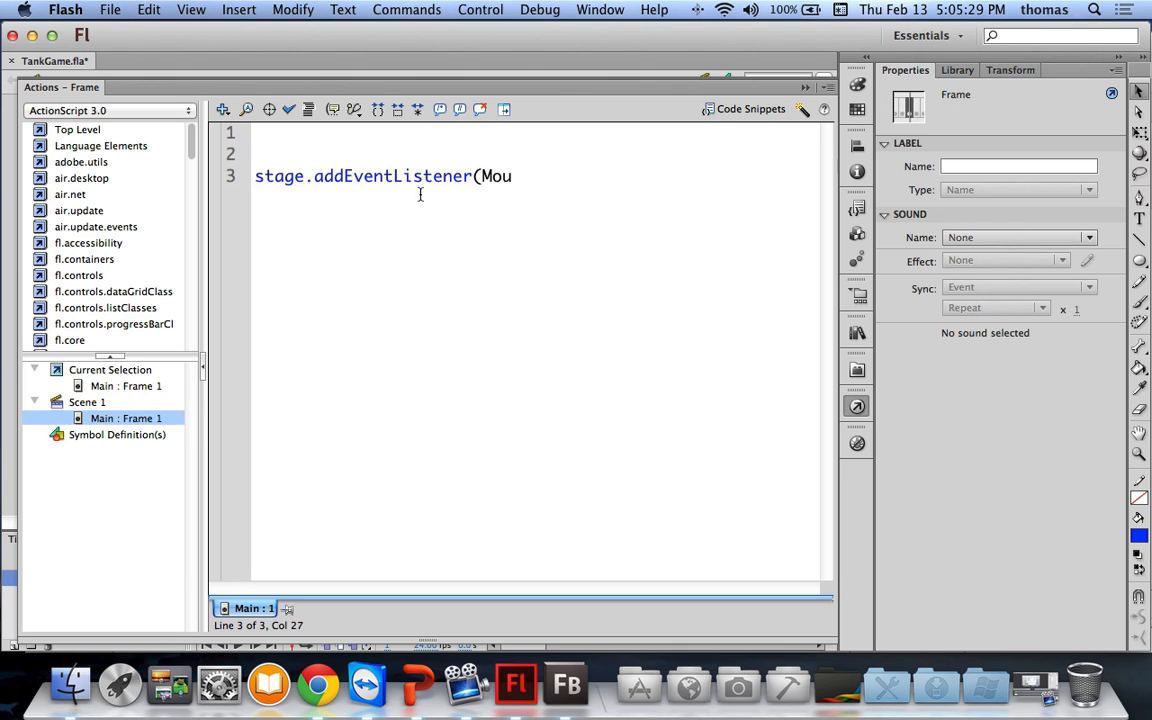
Step: Replace the whole frame script with StartButton.addEventListener(MouseEvent.CLICK, StartGame); using the suggested MouseEvent class with its import
left_click_drag(630, 155, 324, 176)
left_click_drag(576, 176, 5, 130)
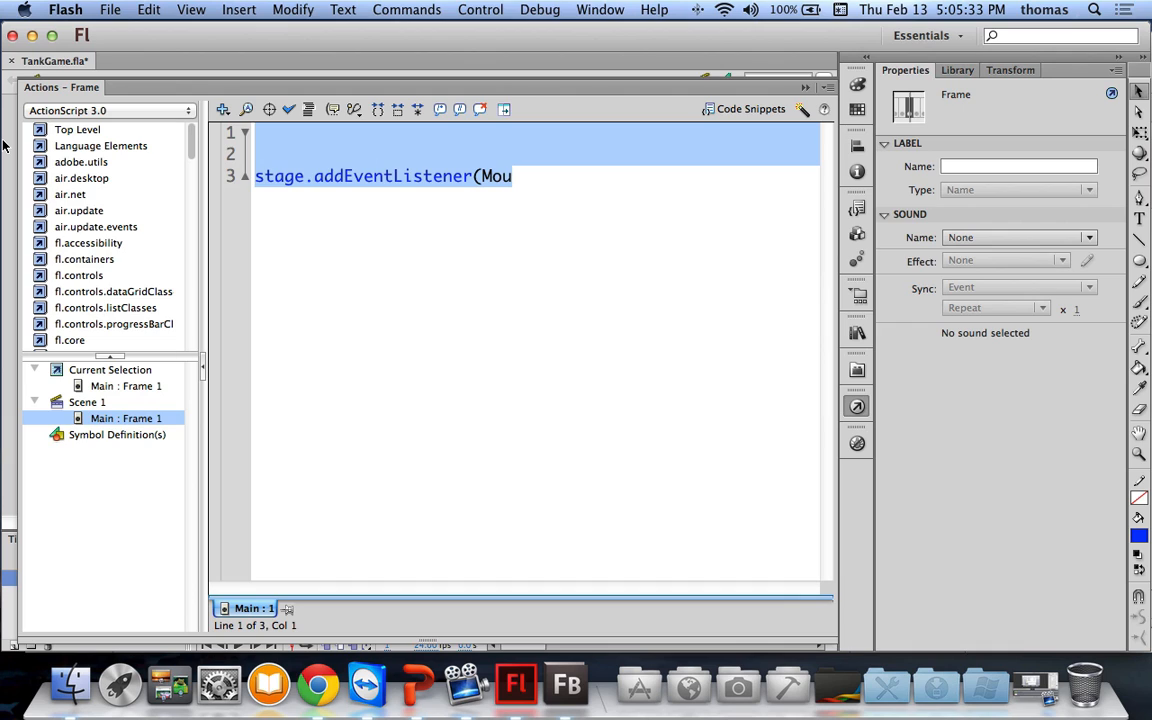
type("StartButton.")
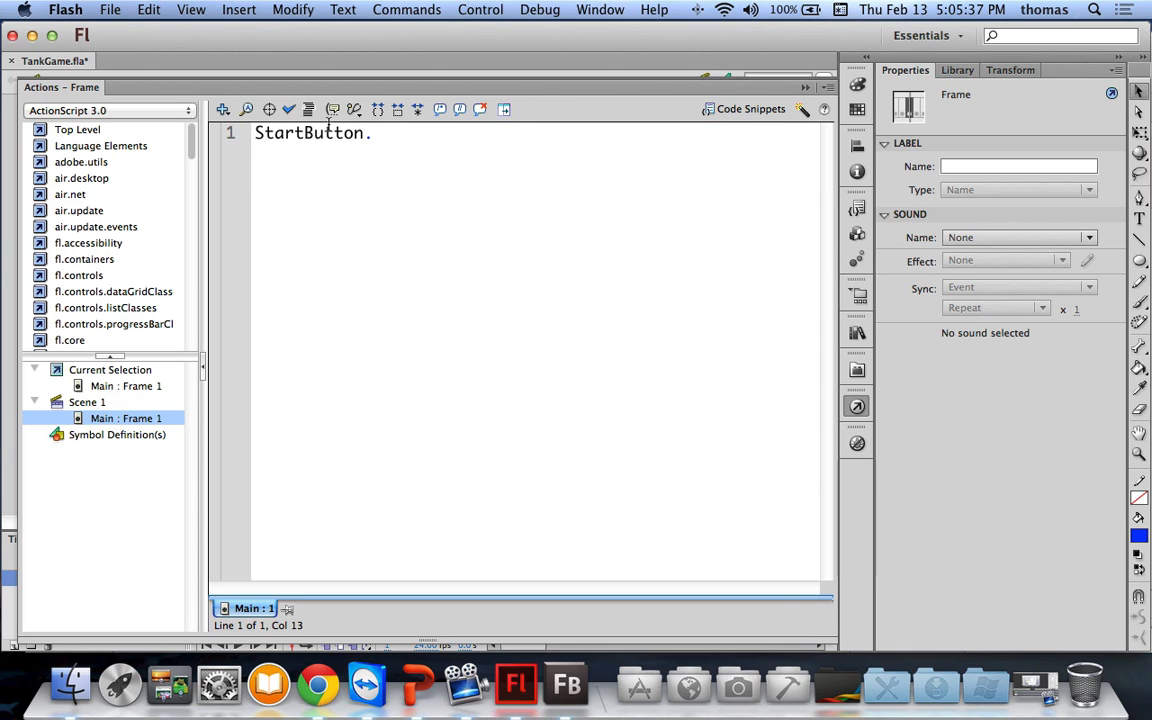
type("addEventListener")
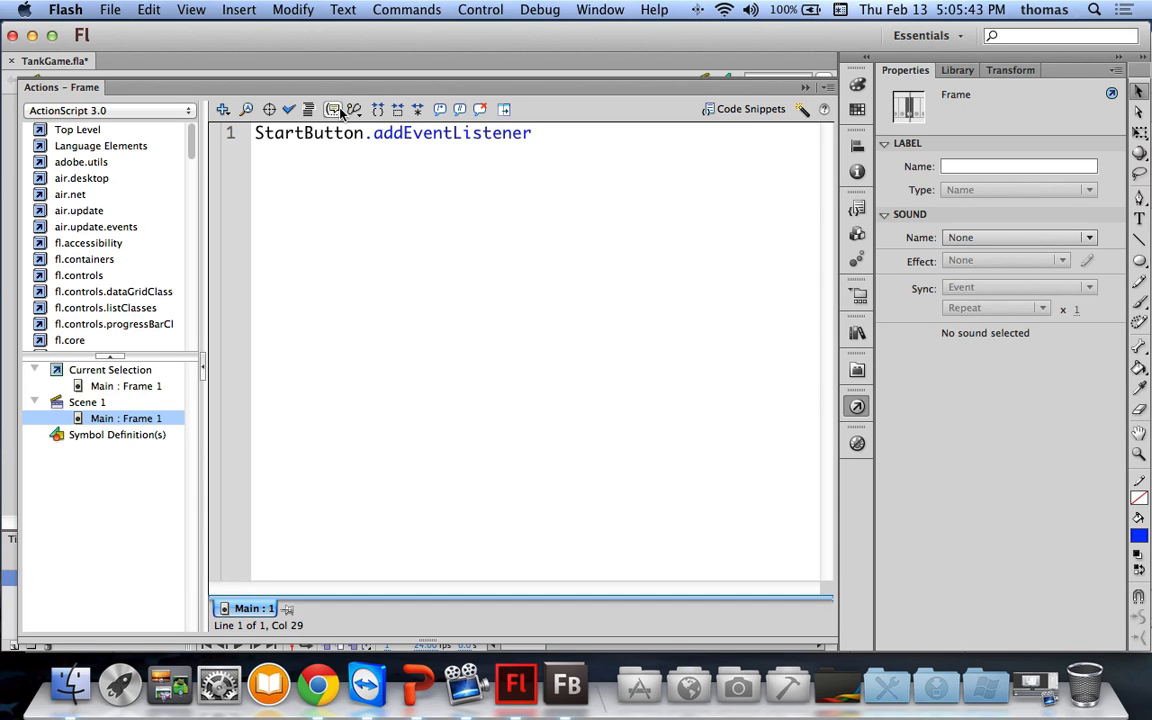
type("(Mouse")
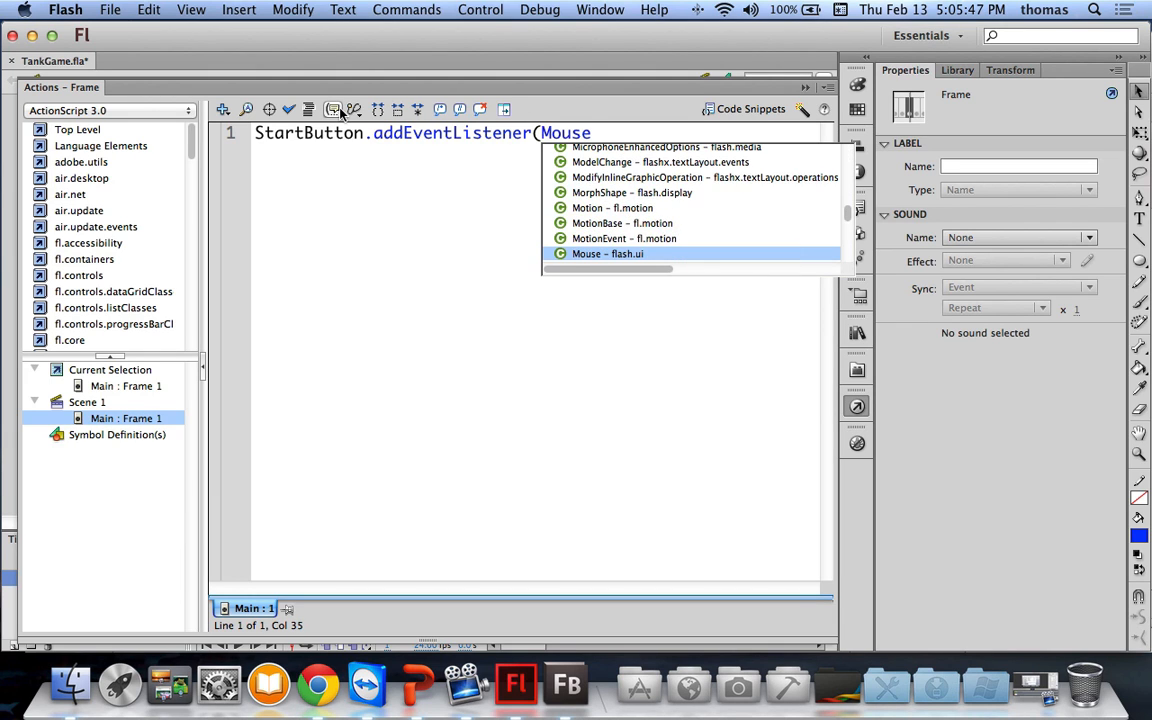
type("ev")
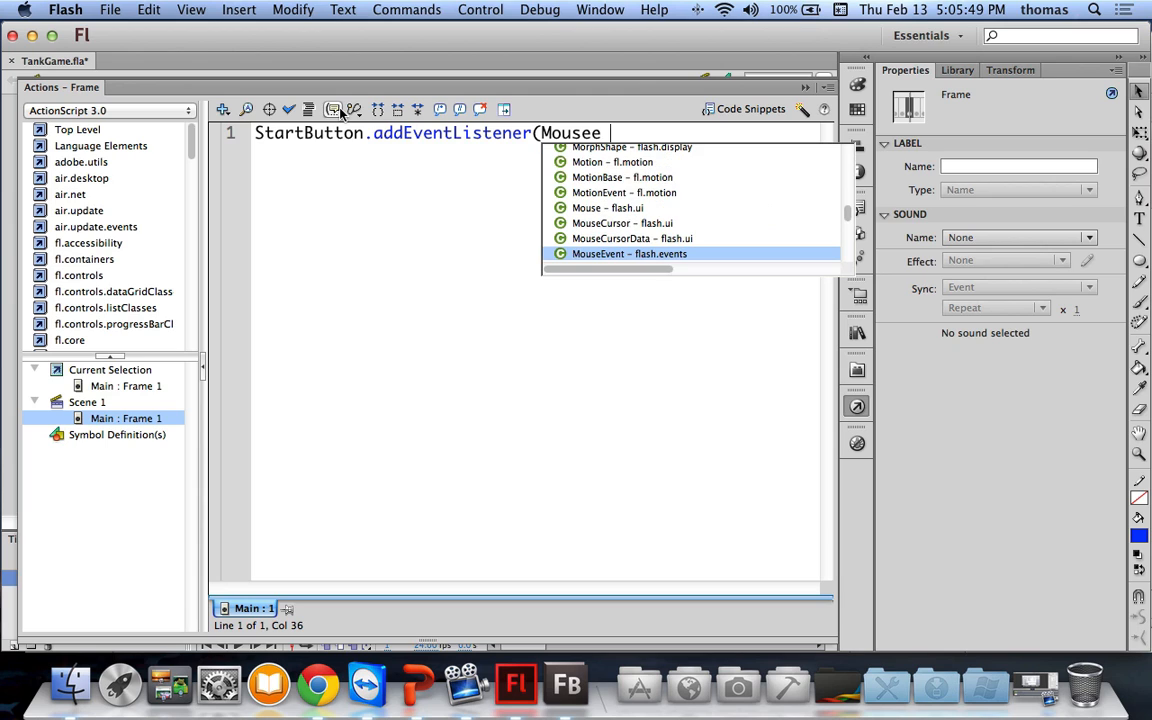
double_click(581, 258)
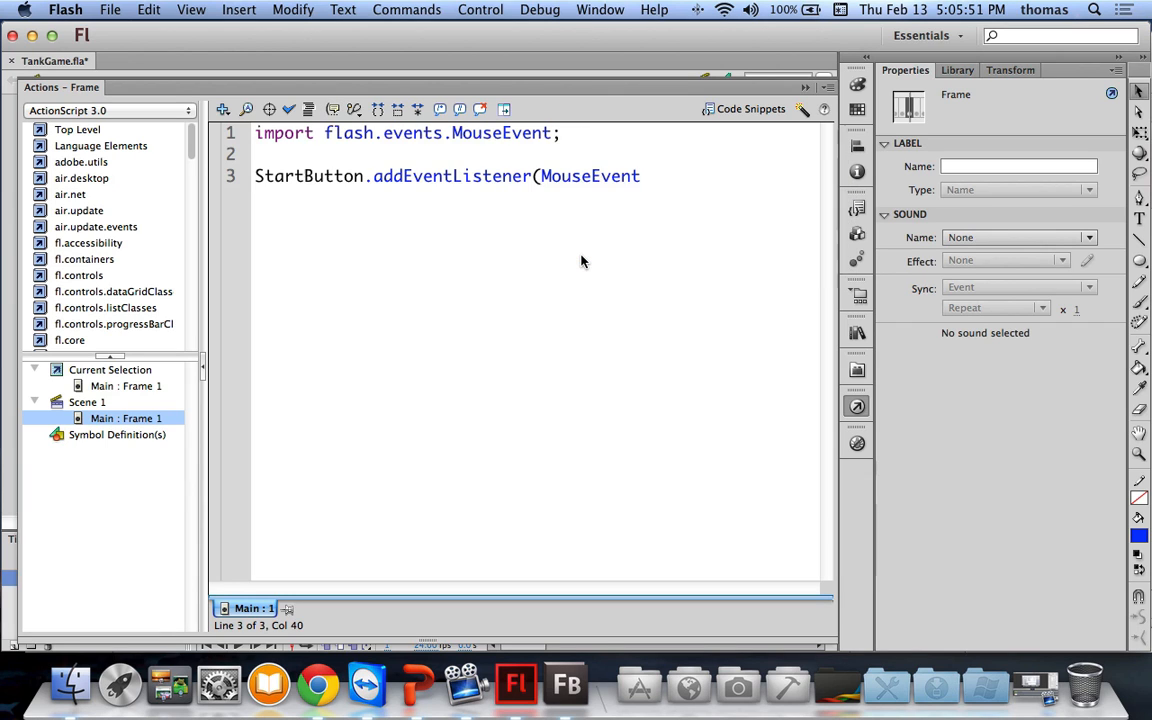
type(".cl")
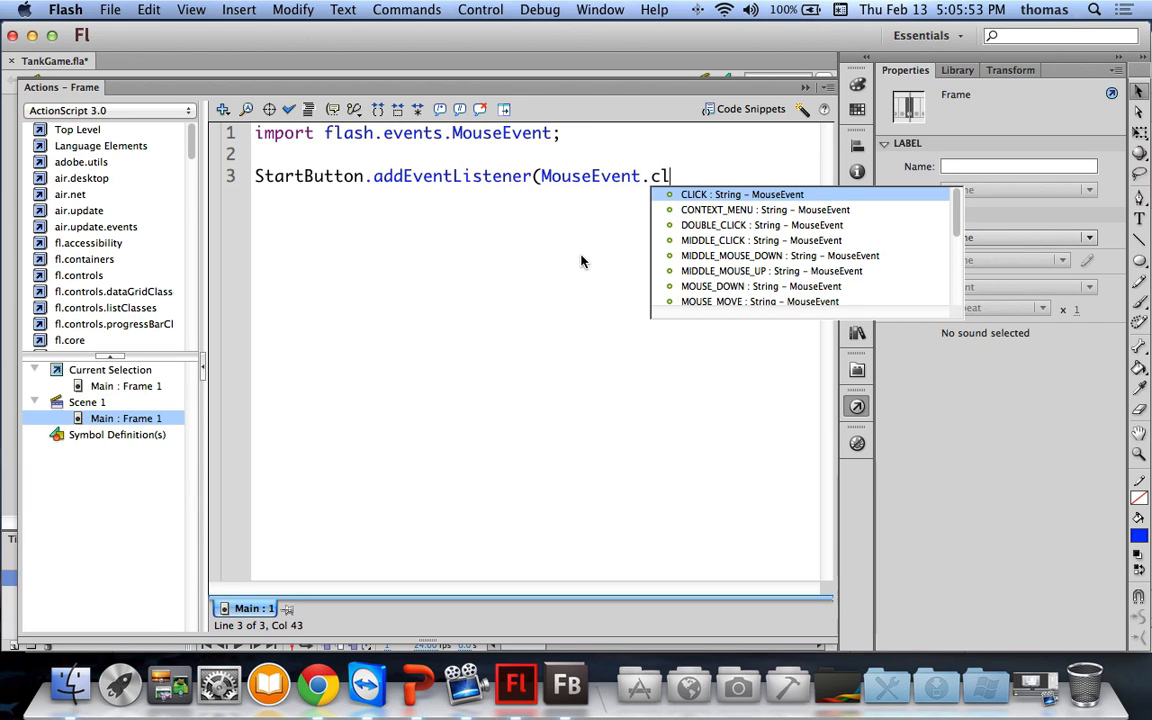
double_click(700, 196)
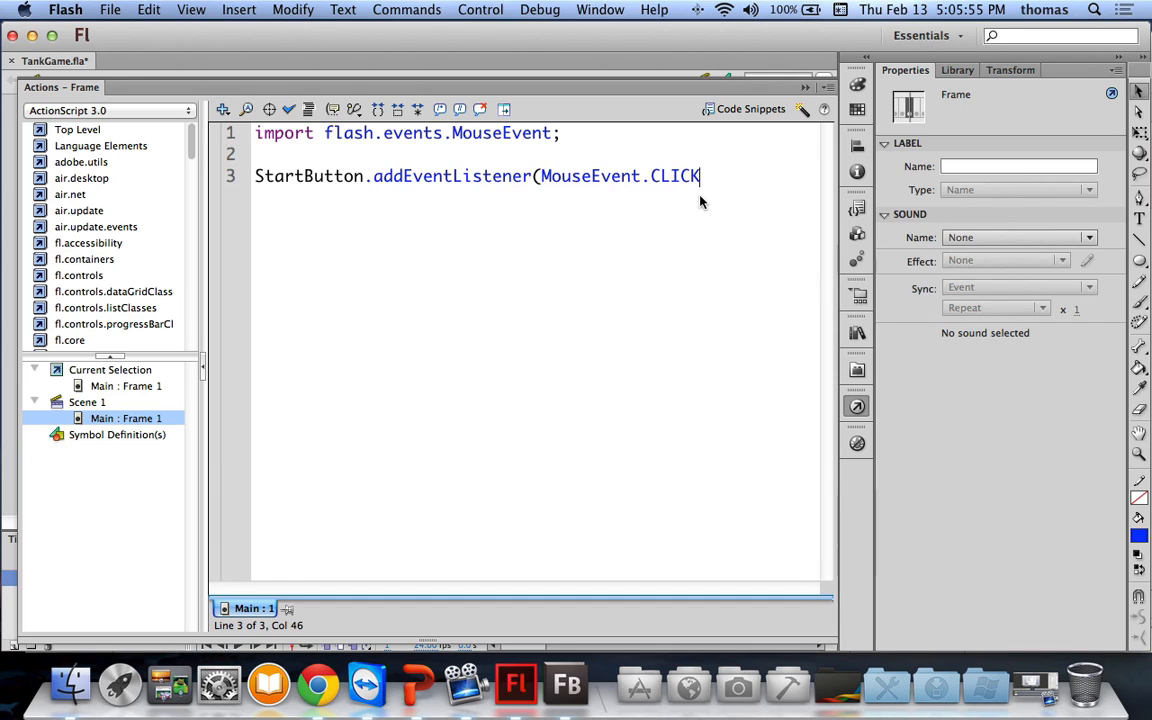
type(", StartGame);")
Step: Below the listener line, add an empty function StartGame(event:MouseEvent):void with its opening and closing braces
key("Return")
key("Return")
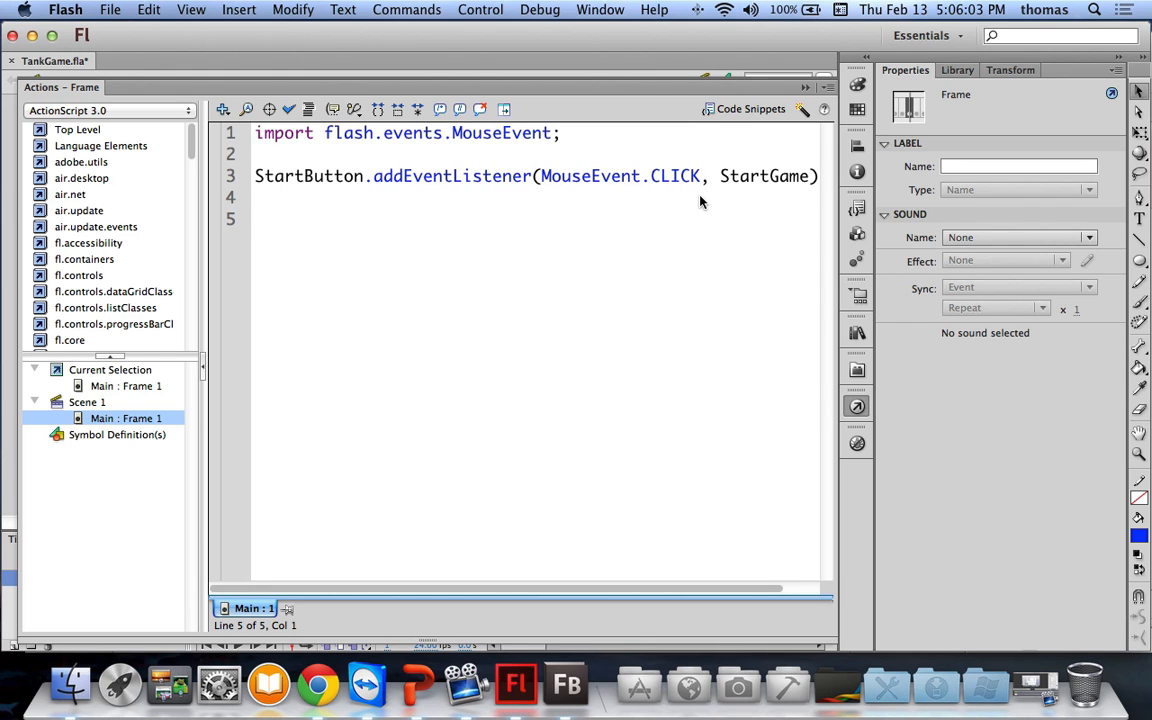
type("function S")
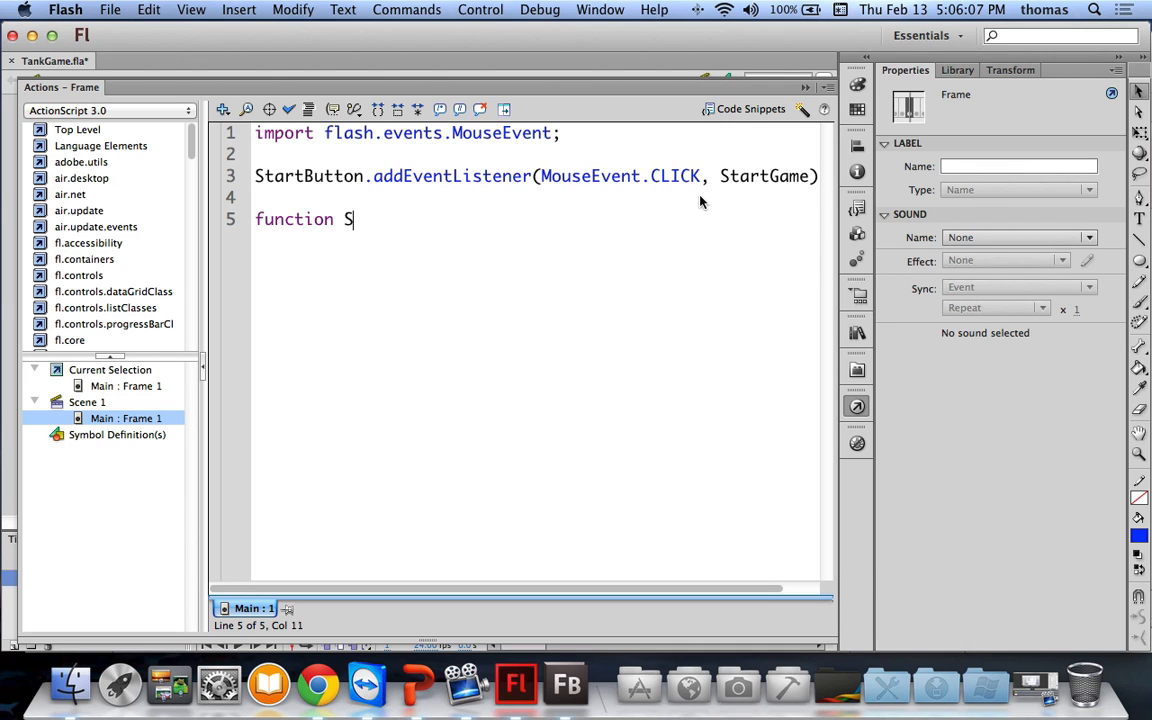
type("tartGame(")
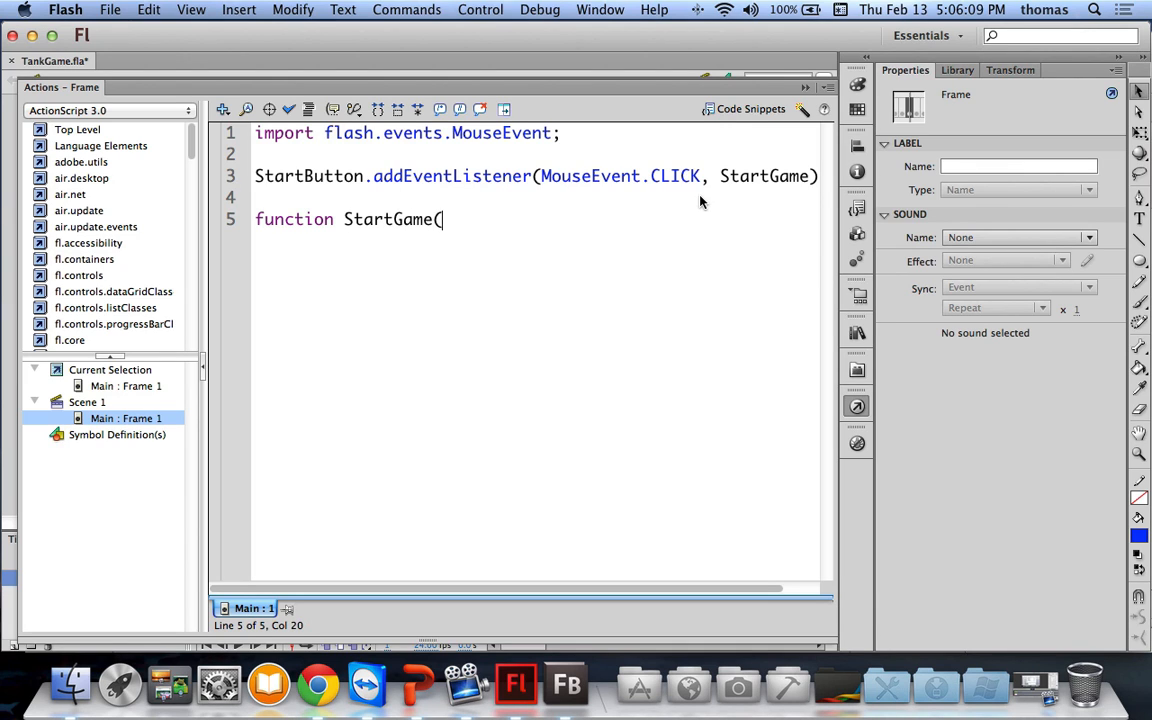
type("event:")
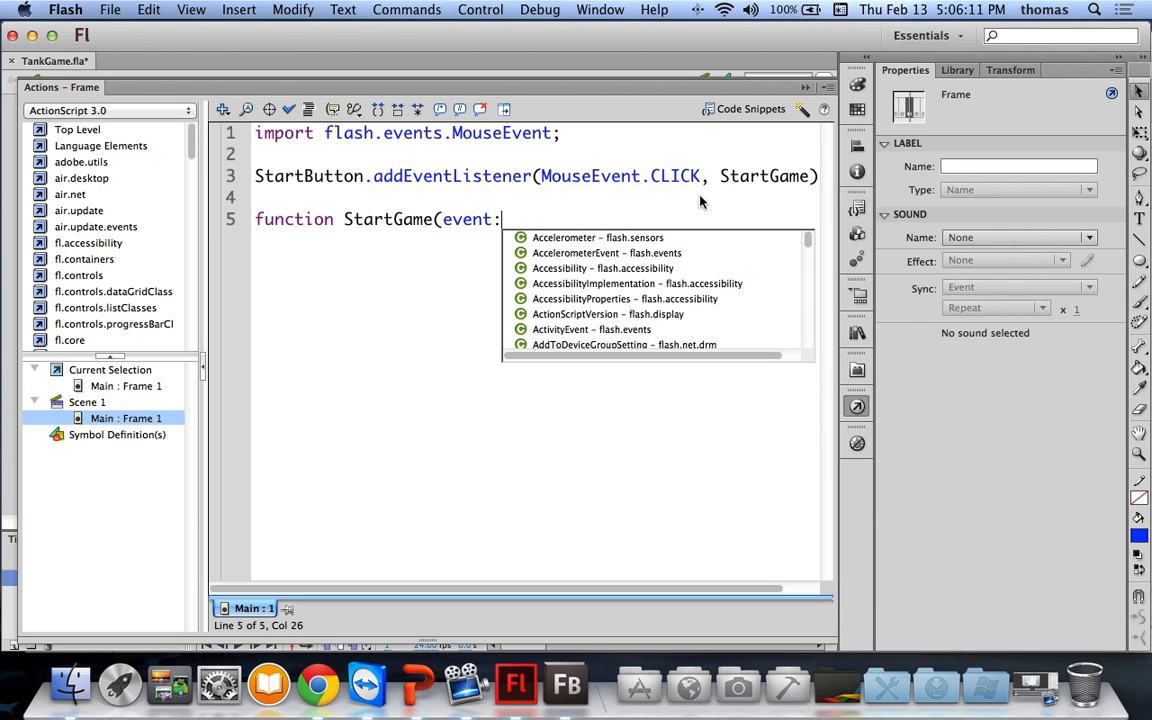
type("mouseev")
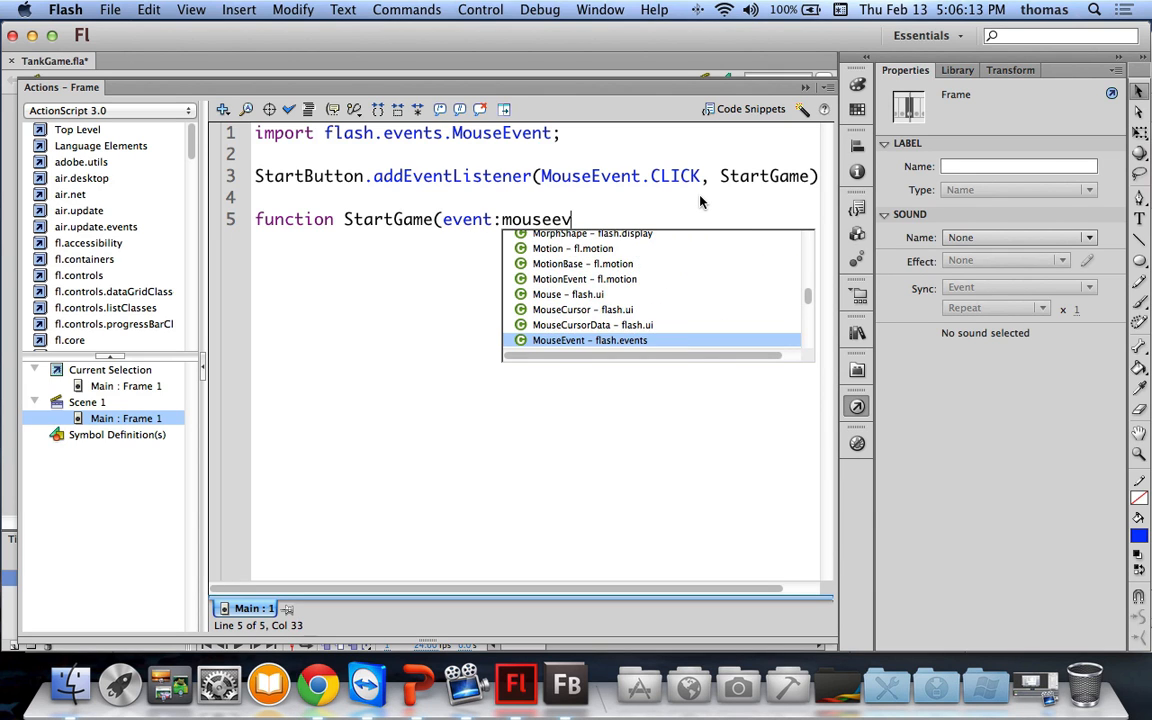
key("Return")
type("):void")
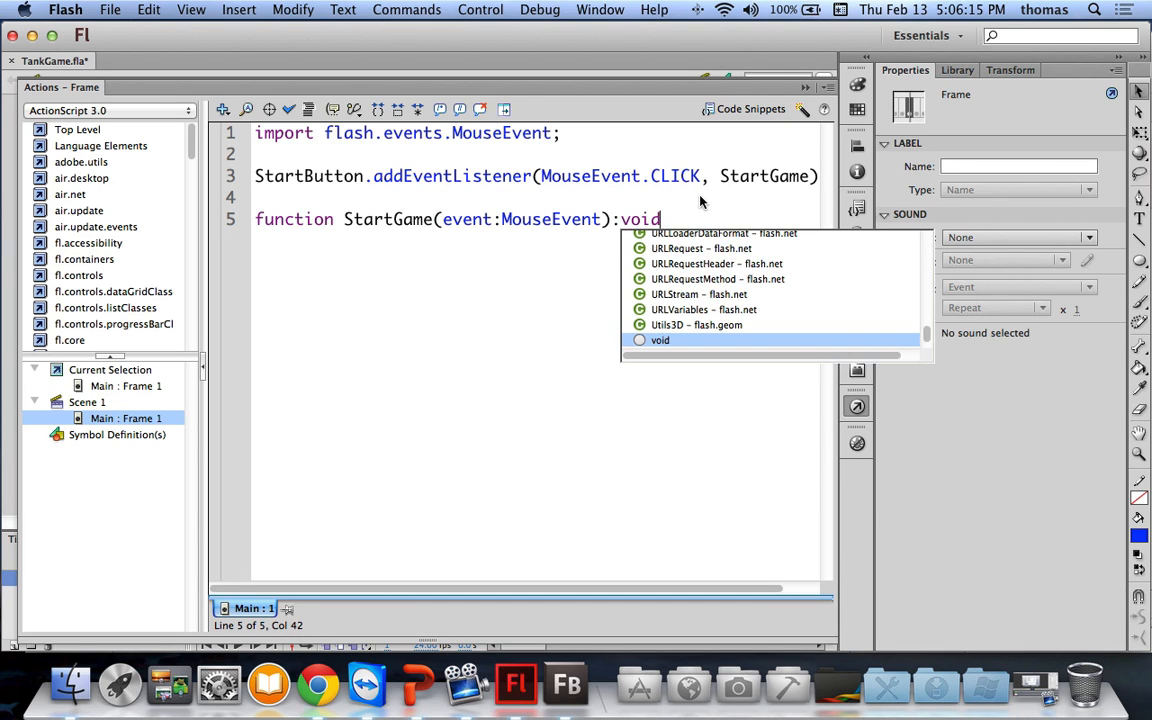
key("Return")
key("Return")
type("{")
key("Return")
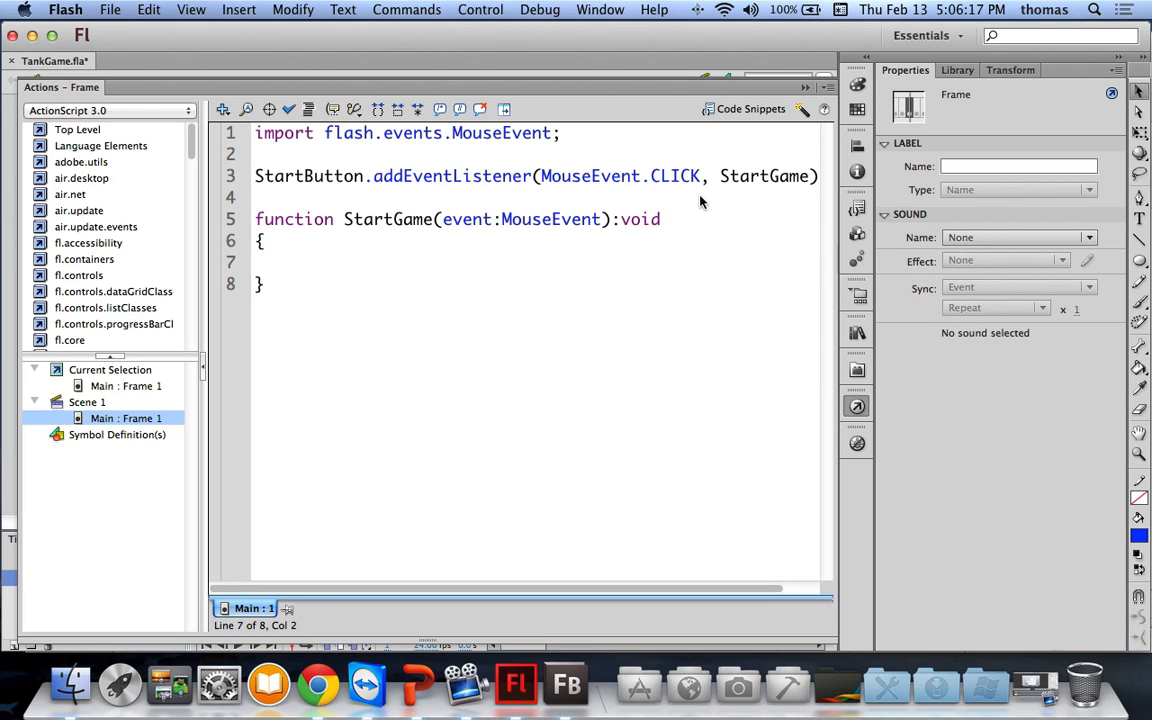
Step: Fill the StartGame function body with gotoAndStop("TankGame"); and close the script editor
type("gotoAndStop(")
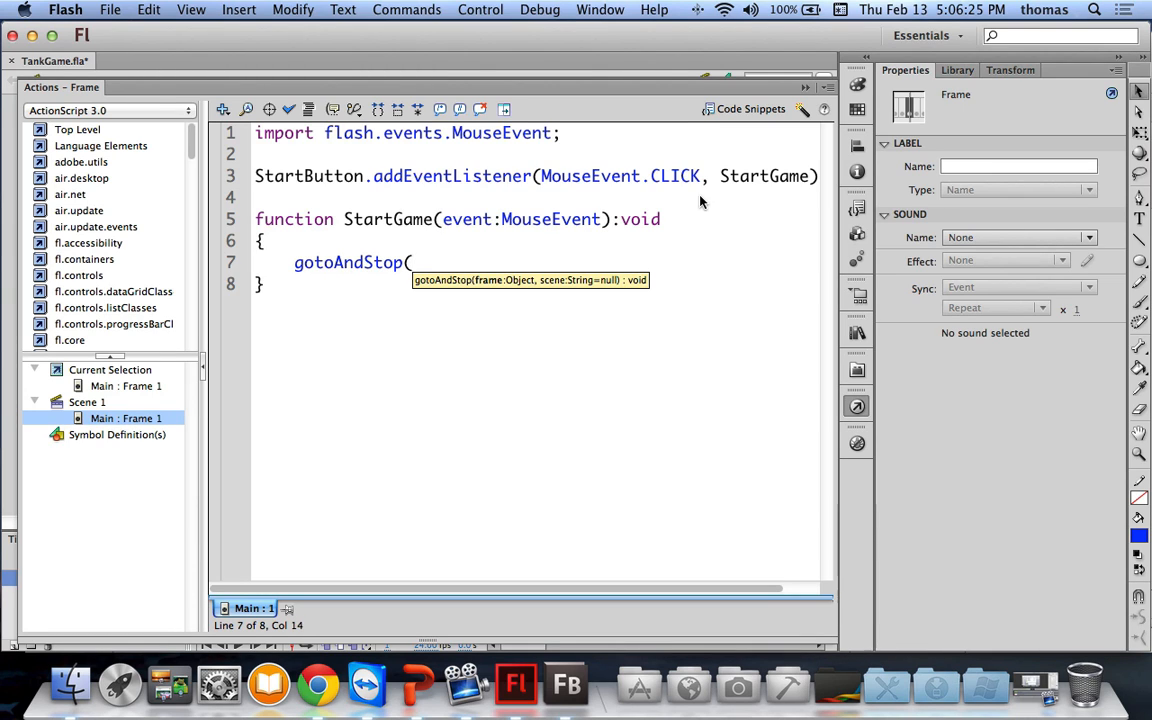
type("\"TankGame")
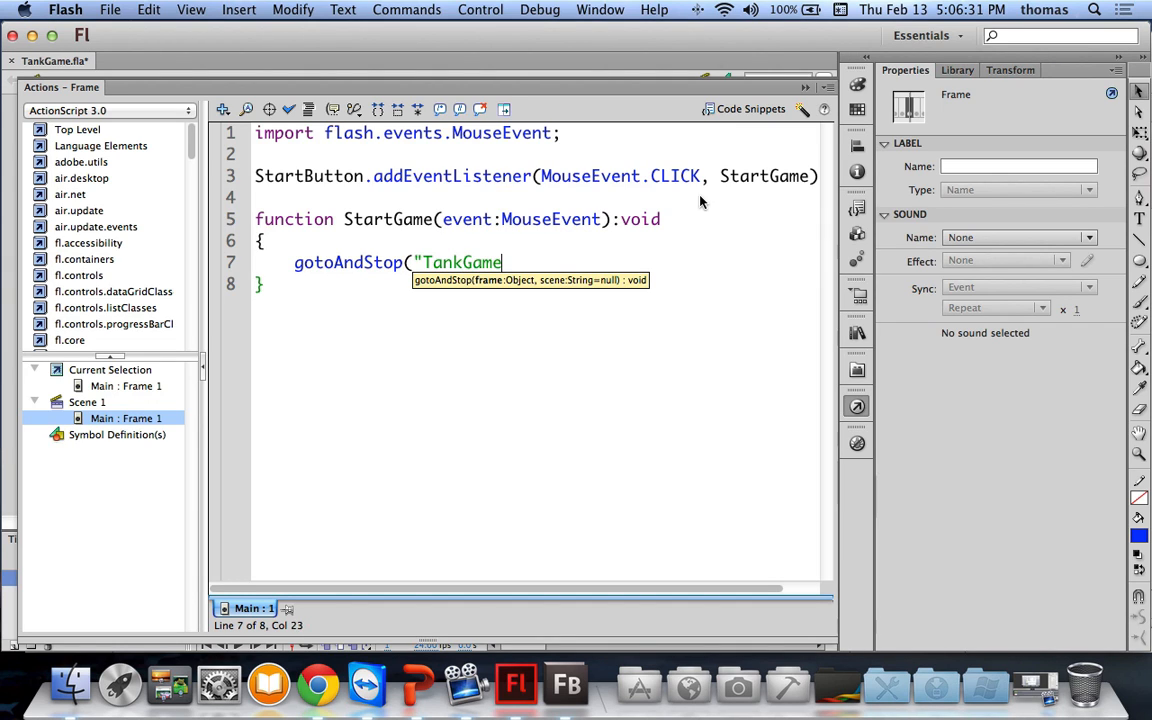
type("\");")
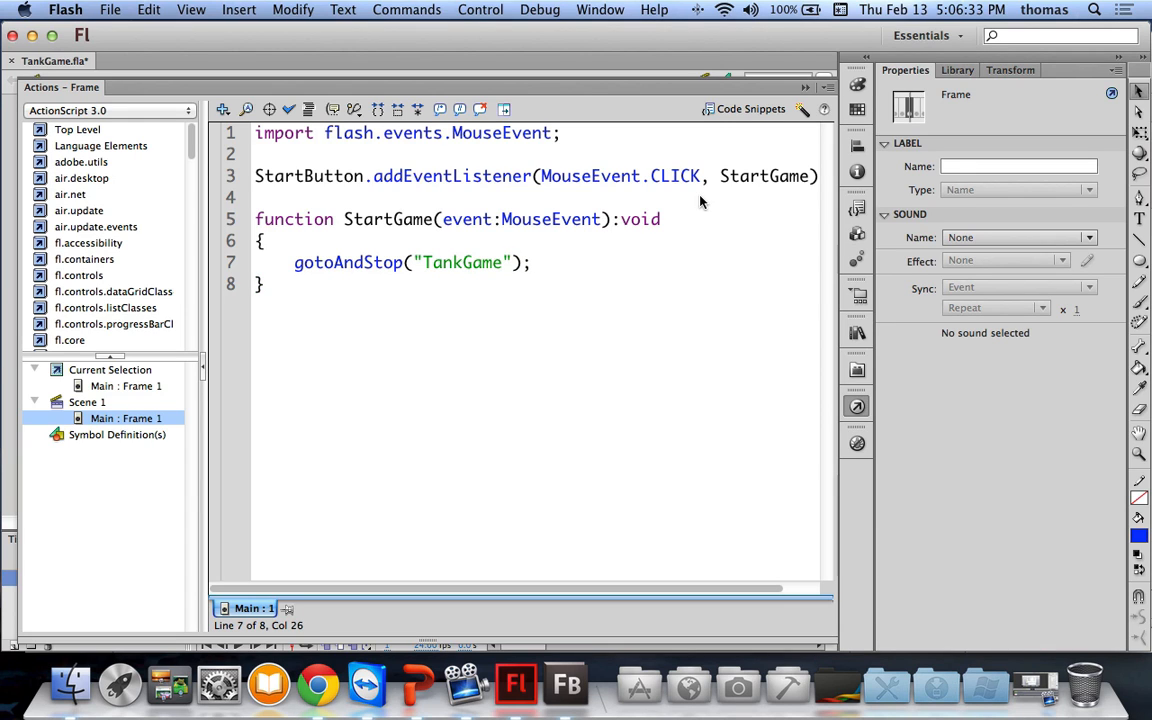
left_click(805, 87)
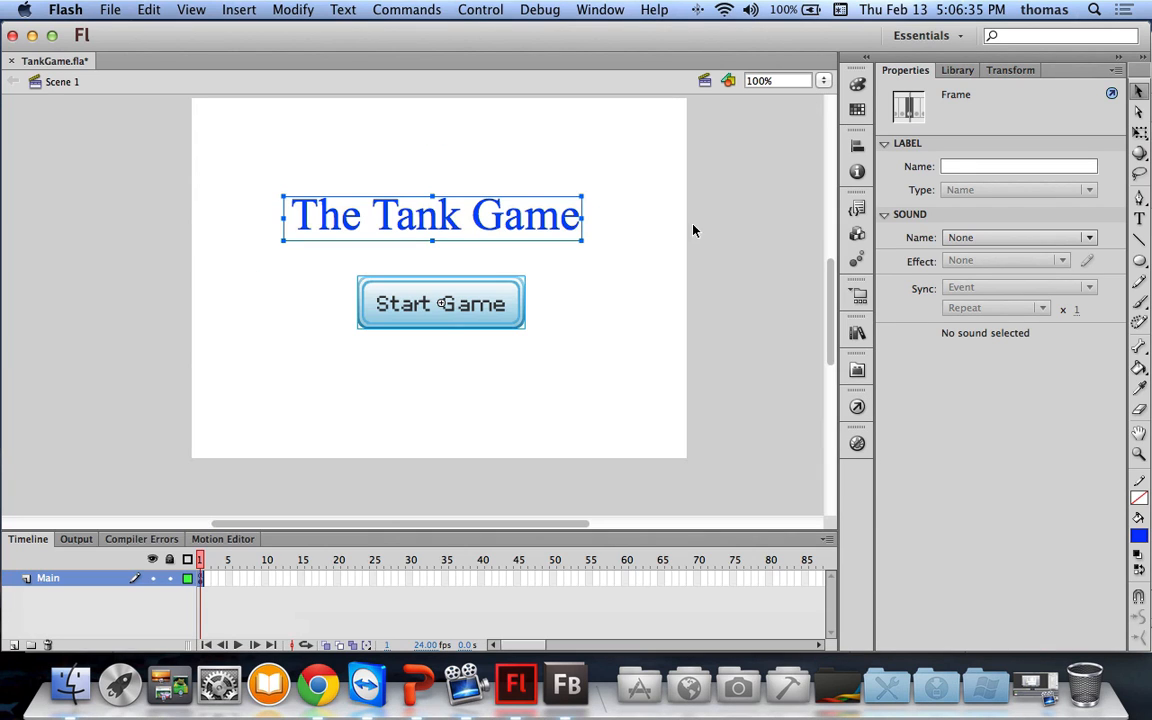
Step: Insert a keyframe at frame 2 and a blank keyframe at frame 3 of the Main layer
right_click(205, 580)
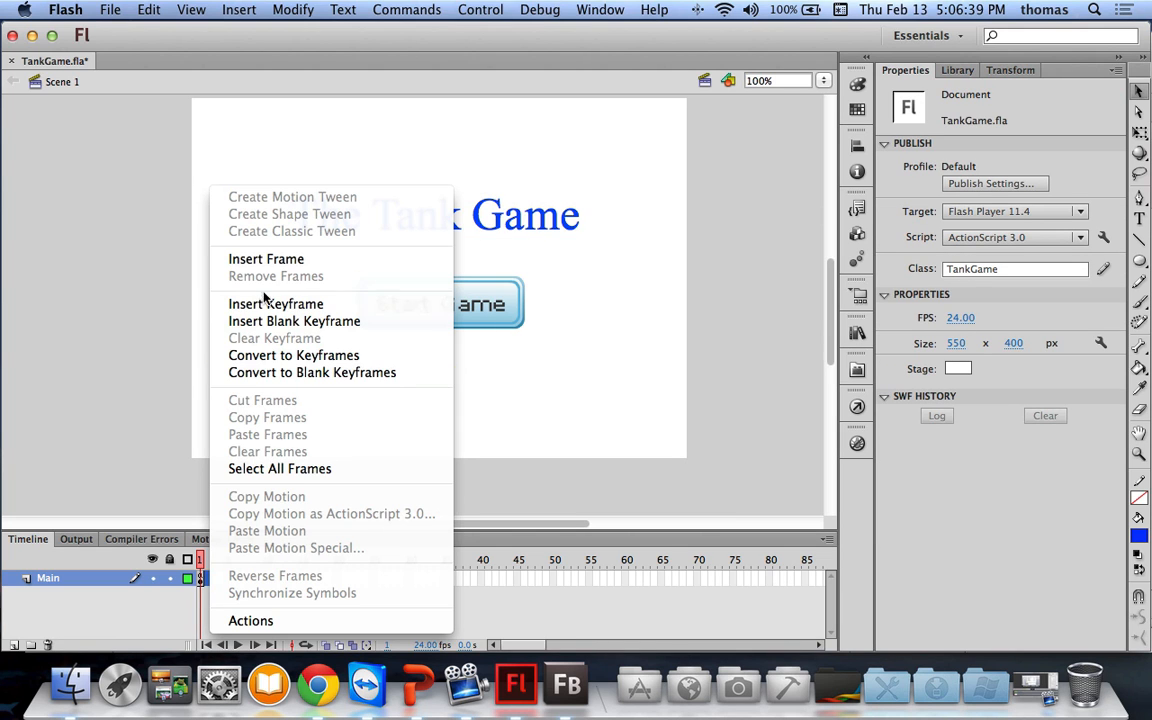
left_click(270, 303)
left_click(247, 594)
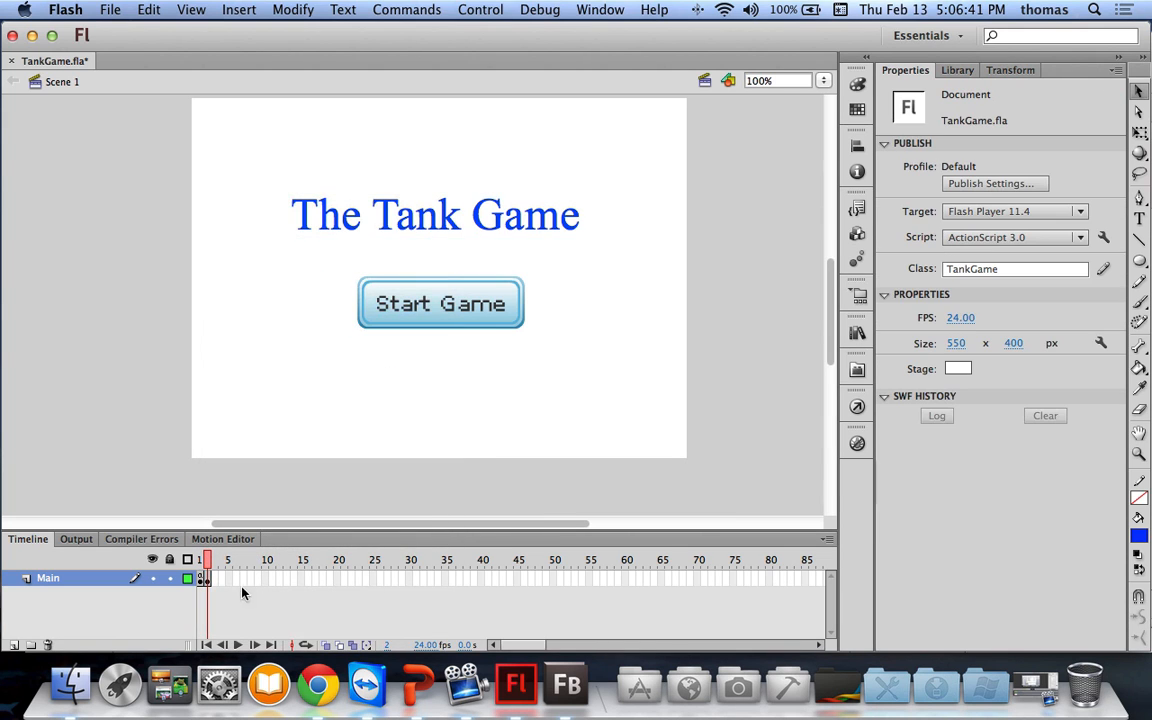
left_click(203, 579)
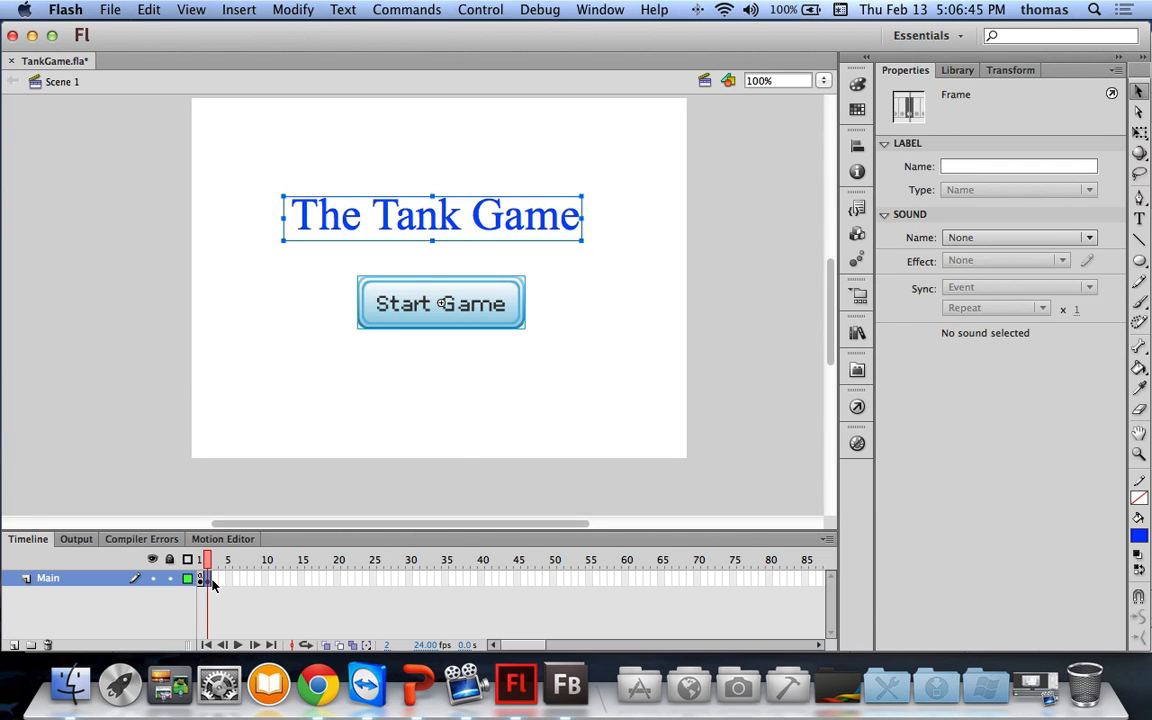
right_click(212, 585)
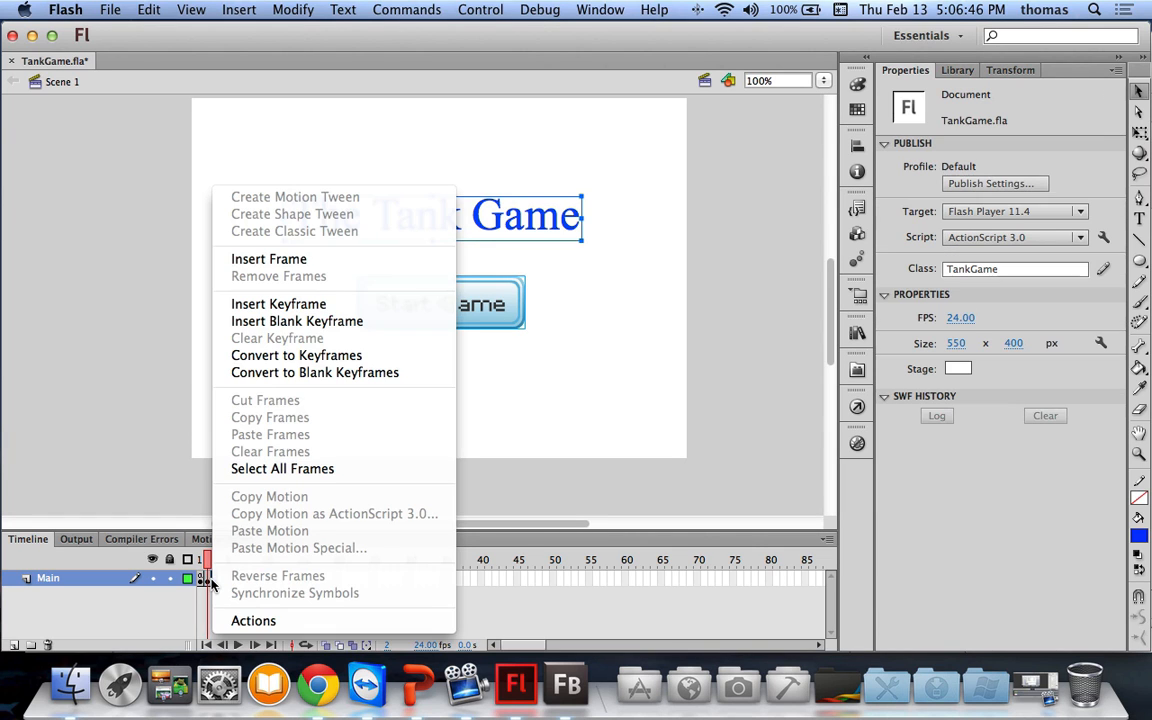
left_click(285, 321)
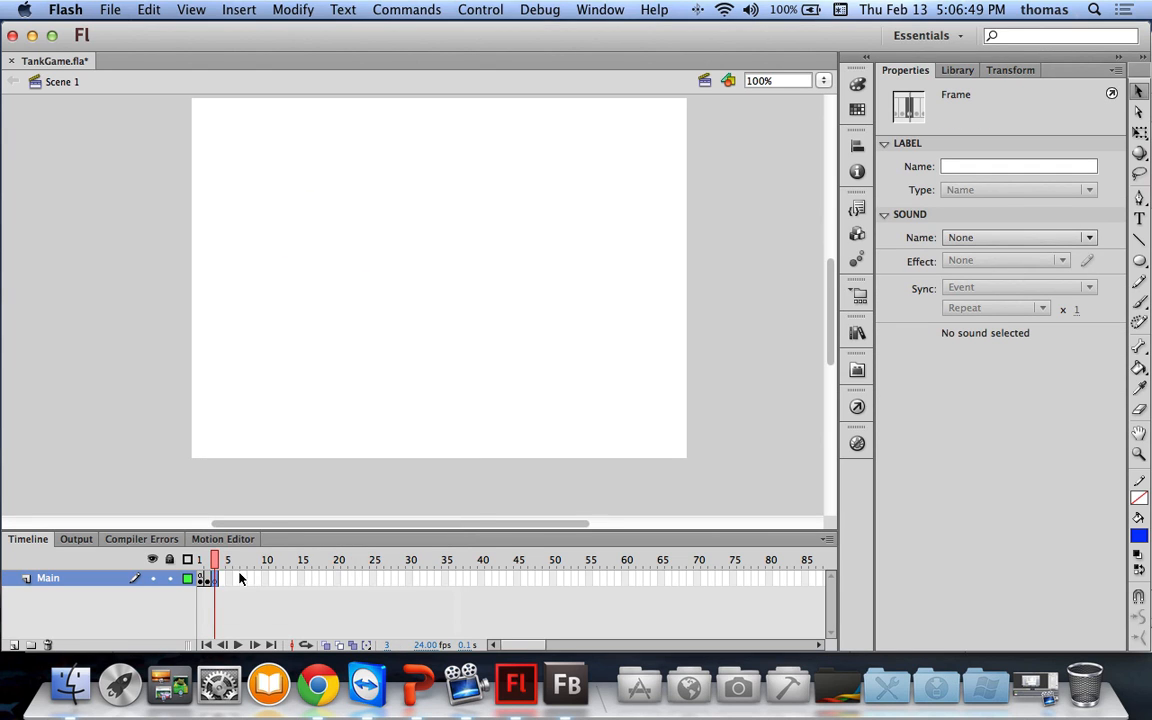
Step: Remove the Main layer's duplicated frame 2 so the blank keyframe takes its place
left_click(206, 579)
right_click(206, 579)
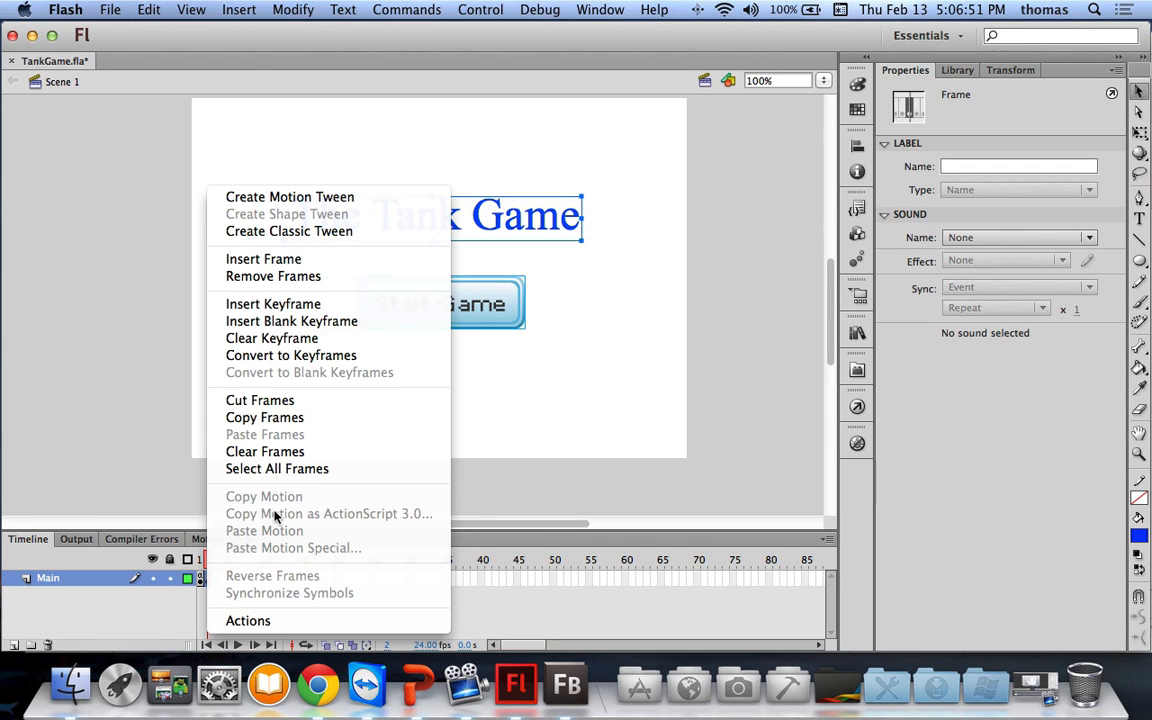
left_click(286, 278)
left_click(256, 585)
Step: Give the blank keyframe at frame 2 the frame label TankGame
left_click(210, 584)
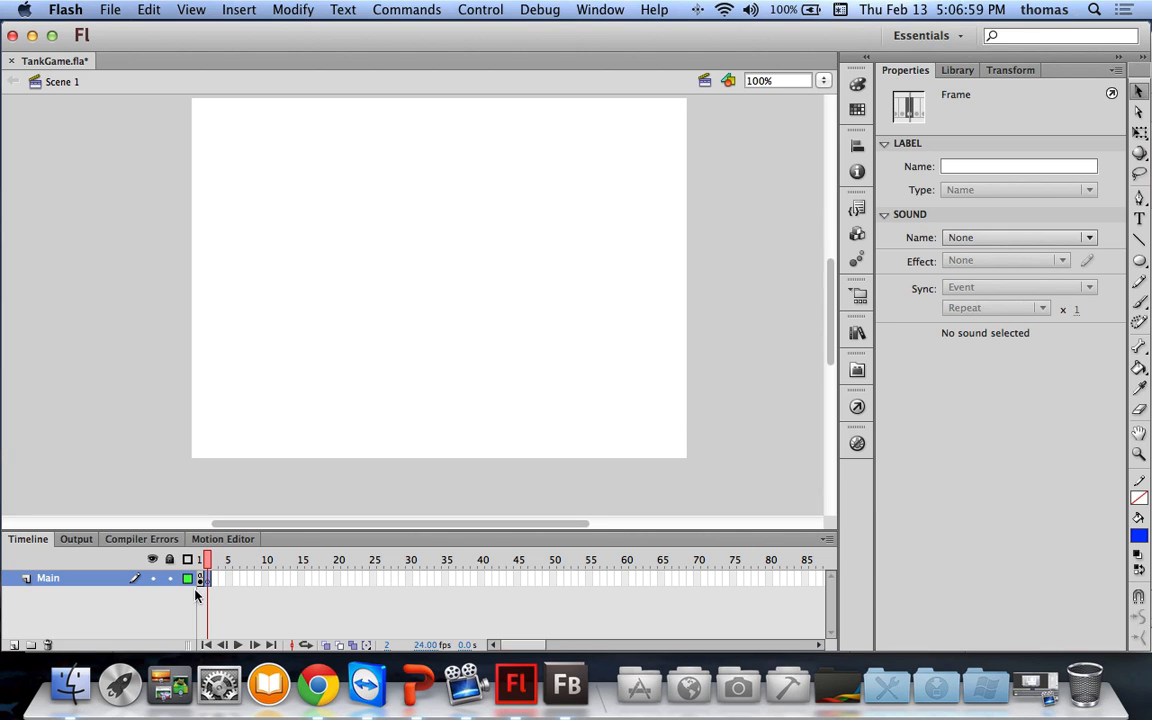
left_click(996, 165)
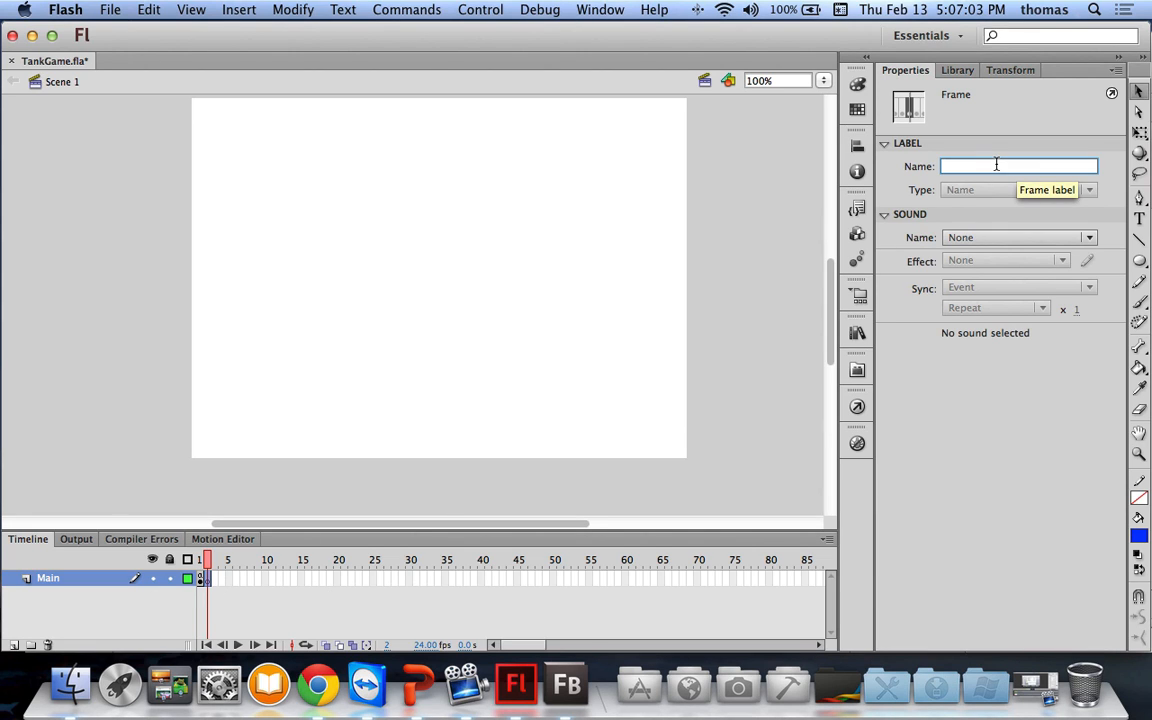
type("Ta")
key("Return")
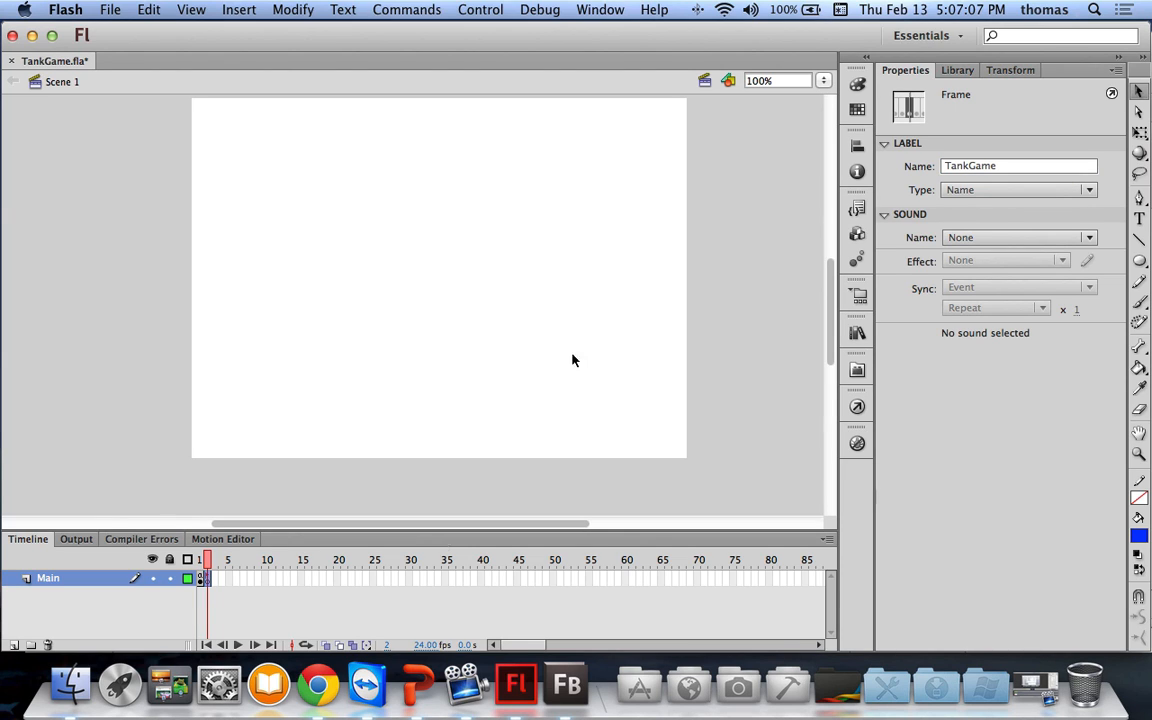
Step: Give frame 1 of the Main layer the frame label StartScreen
left_click(201, 580)
left_click(986, 165)
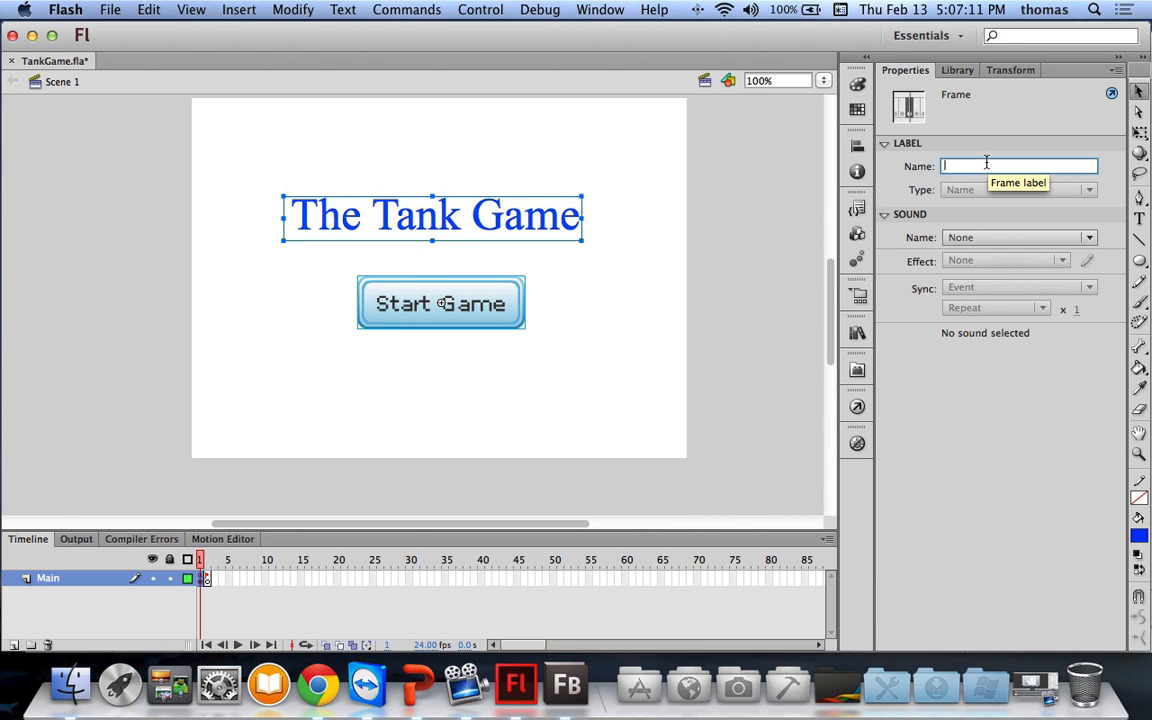
type("Start")
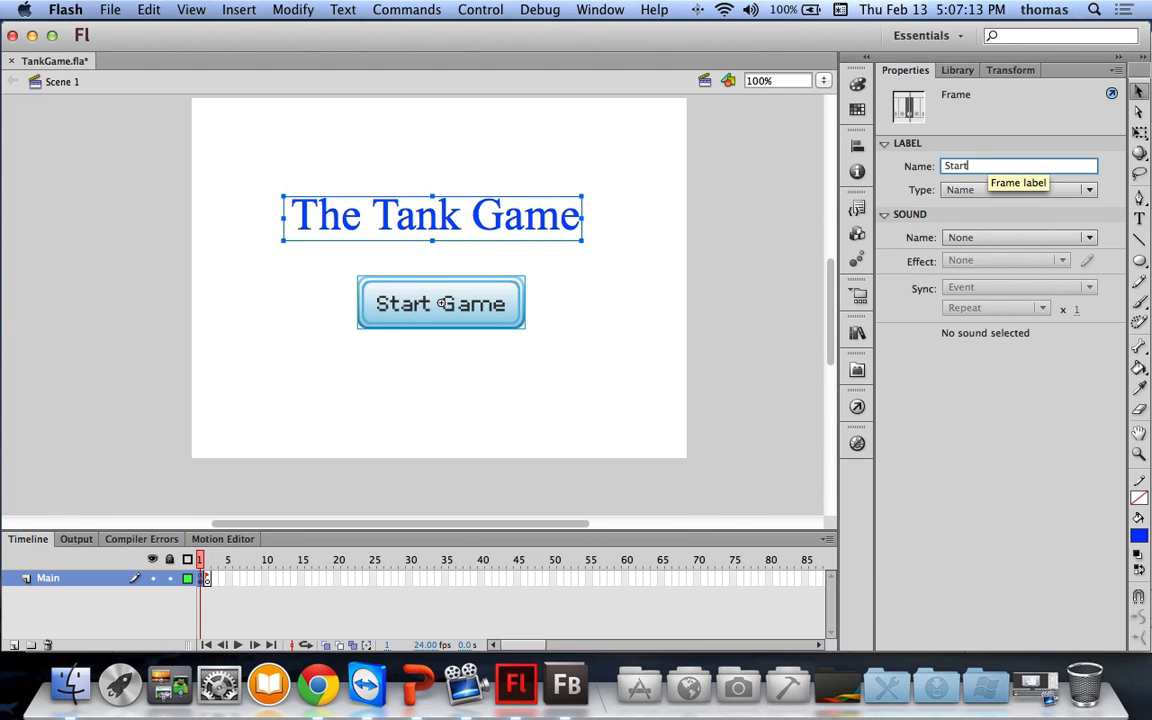
type("Screen")
key("Return")
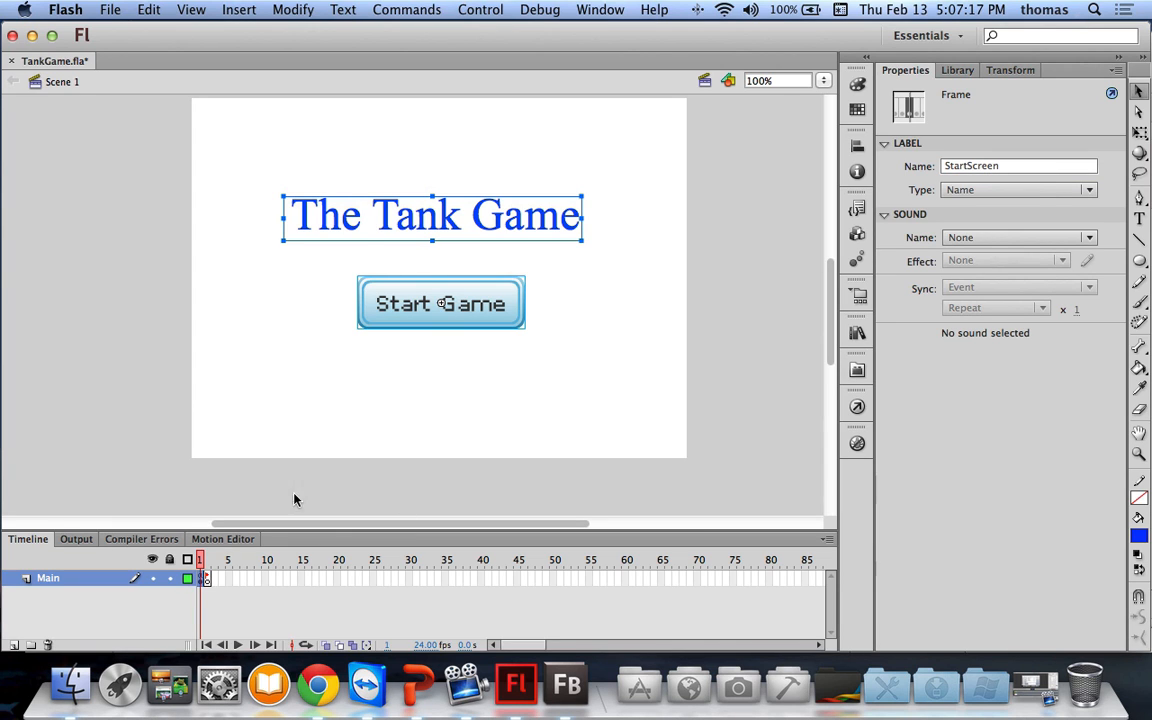
Step: Copy the title text "The Tank Game" from the stage of frame 1
left_click(241, 158)
left_click_drag(241, 158, 352, 294)
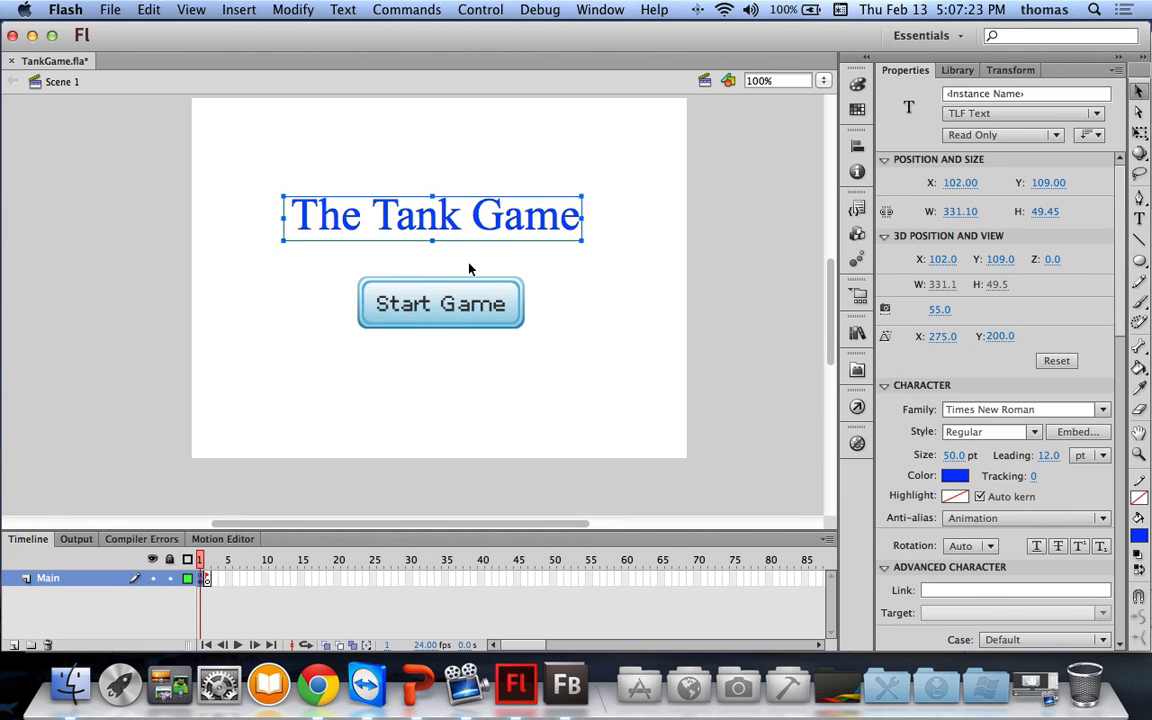
left_click(545, 265)
left_click(357, 217)
scroll(357, 217, "right", 2)
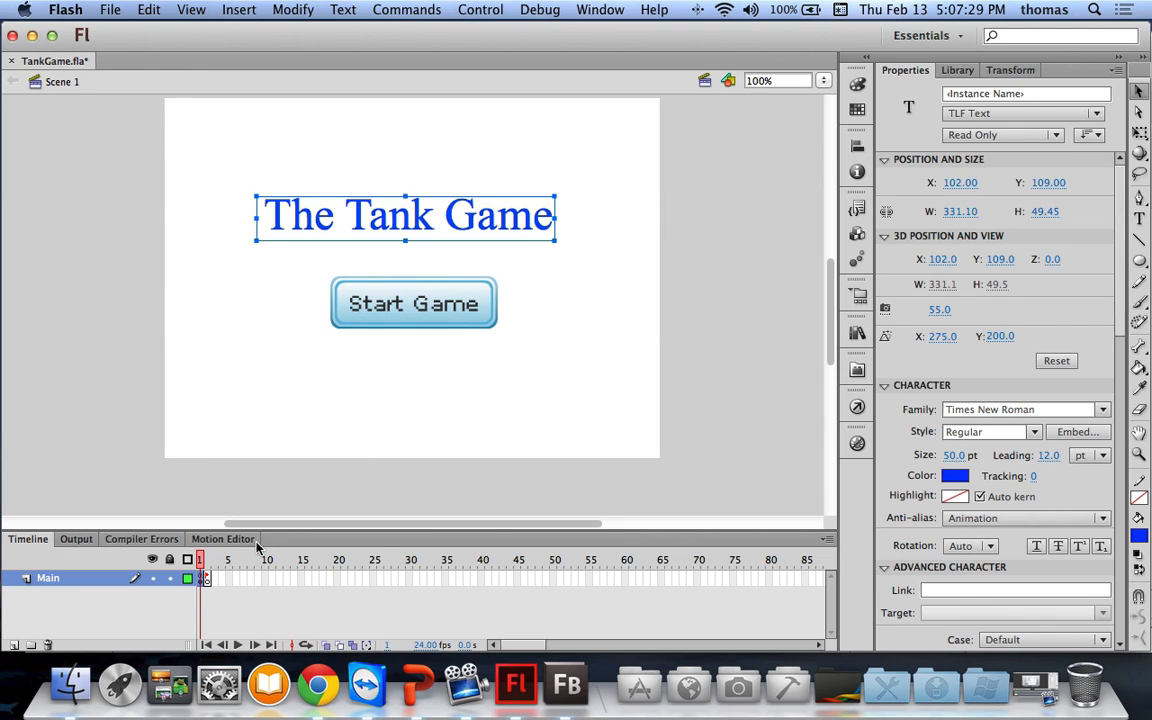
Step: Insert a blank keyframe at frame 3 of the Main layer and paste the copied title onto the upper part of its stage
left_click(210, 579)
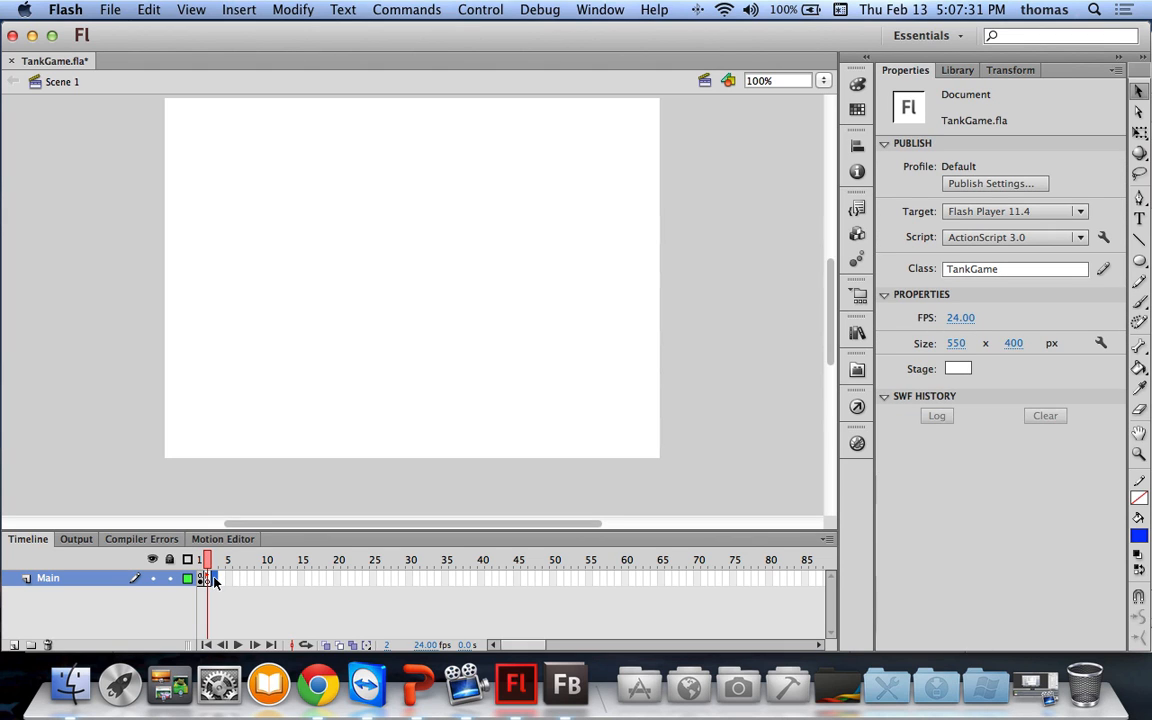
right_click(210, 579)
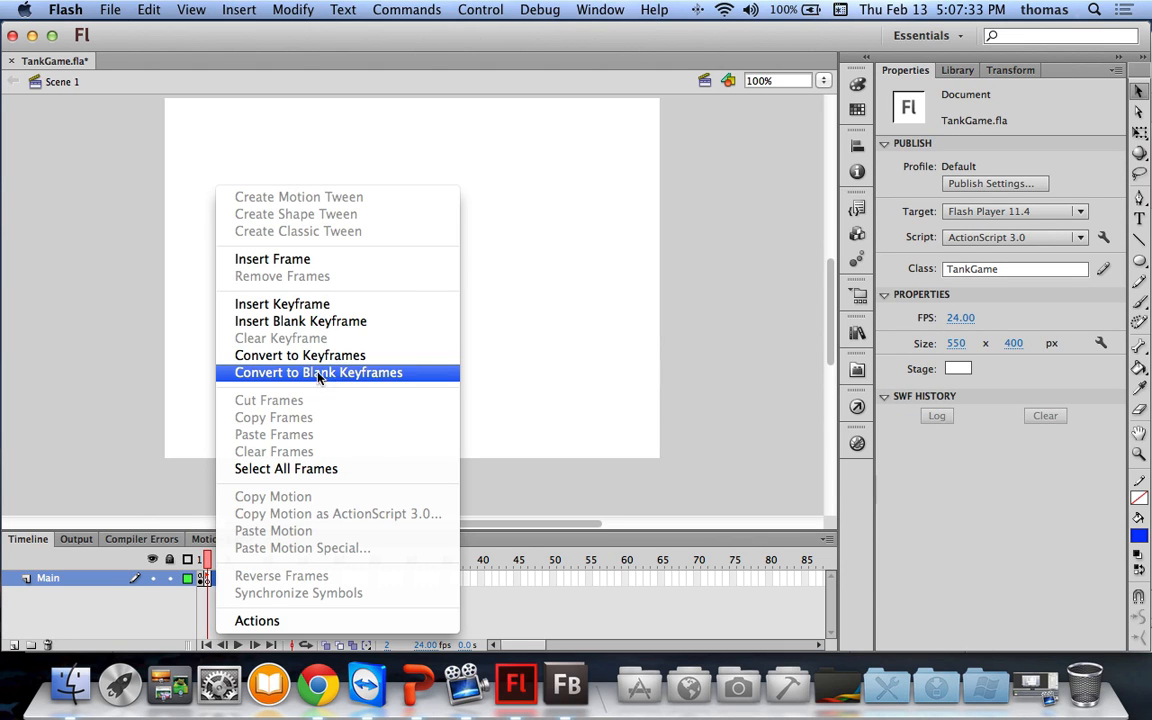
left_click(290, 321)
key("super+v")
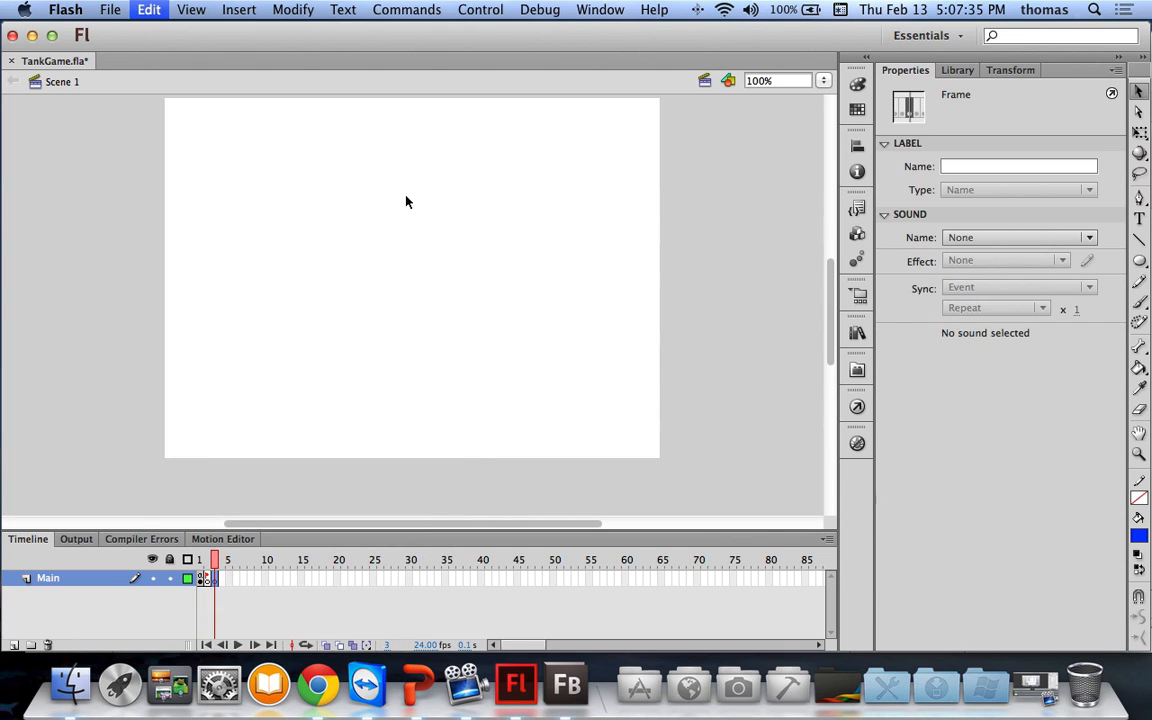
left_click_drag(367, 314, 359, 228)
Step: Change the pasted title's text to "Game Over" and shift it slightly down and to the left on the stage
double_click(344, 217)
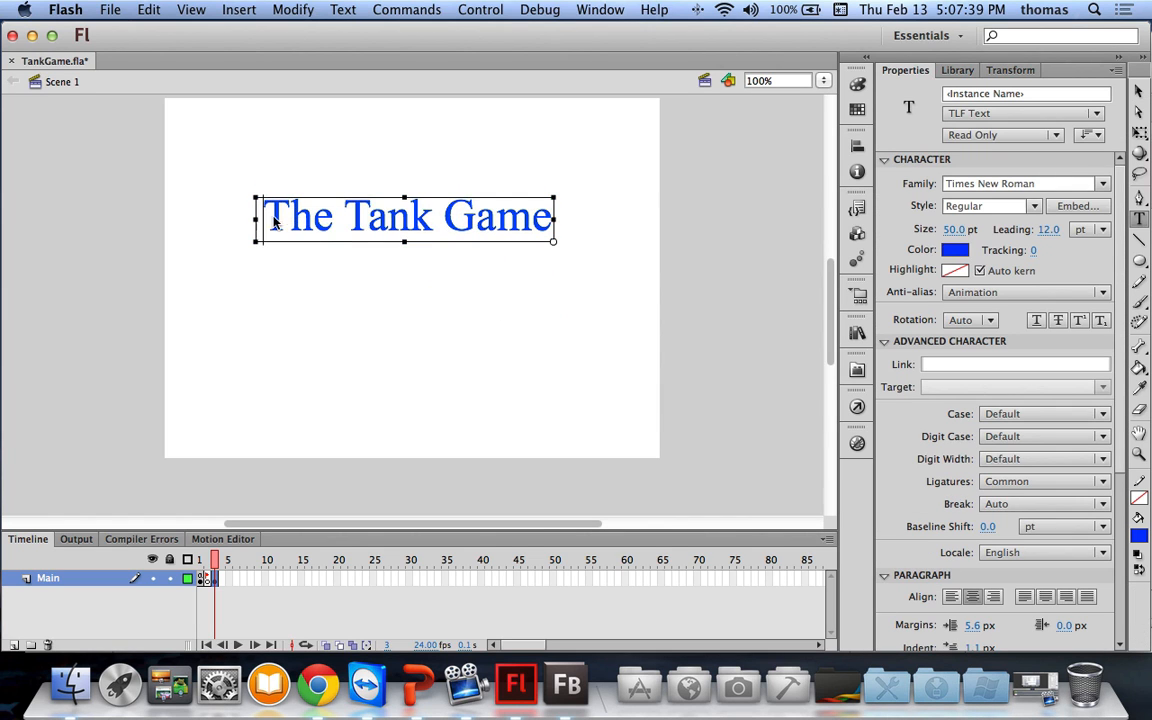
left_click_drag(258, 200, 659, 214)
type("Game Over")
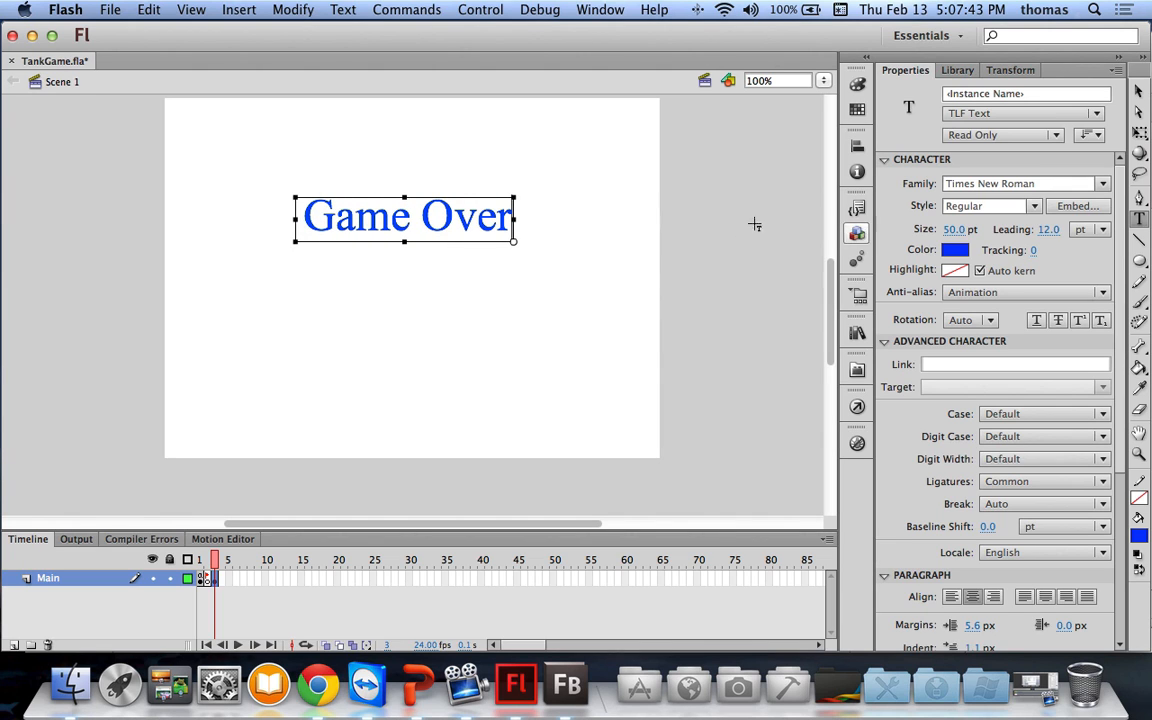
left_click(630, 230)
key("v")
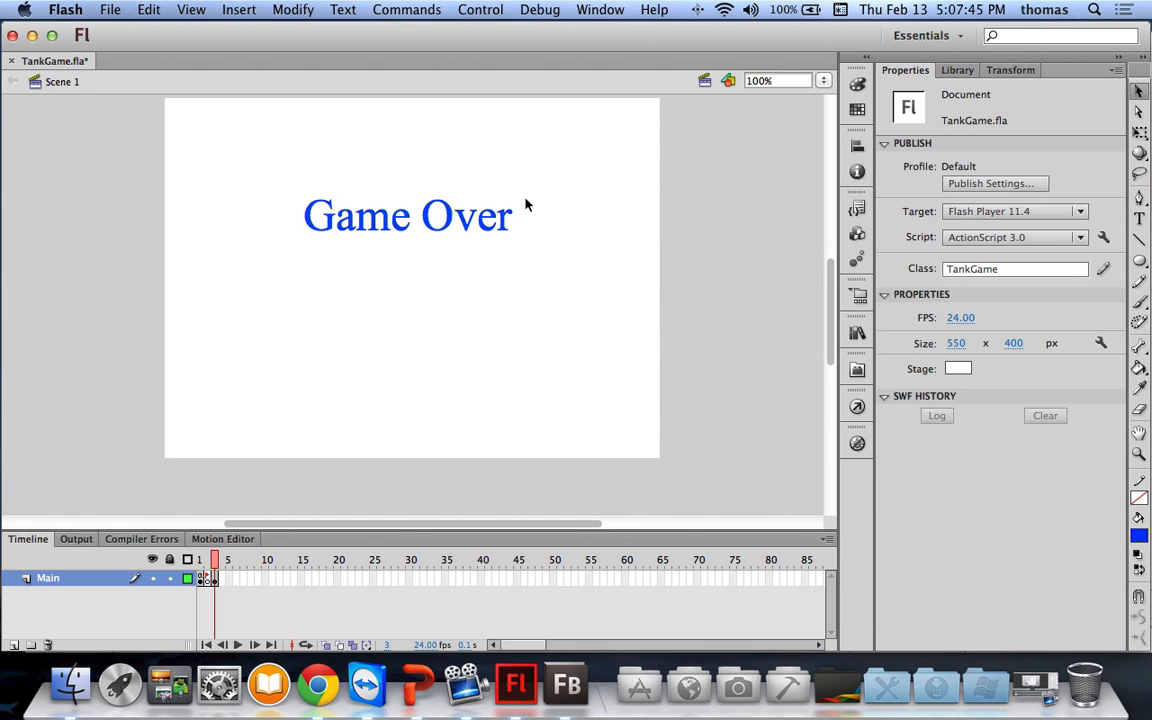
left_click(395, 224)
left_click(607, 268)
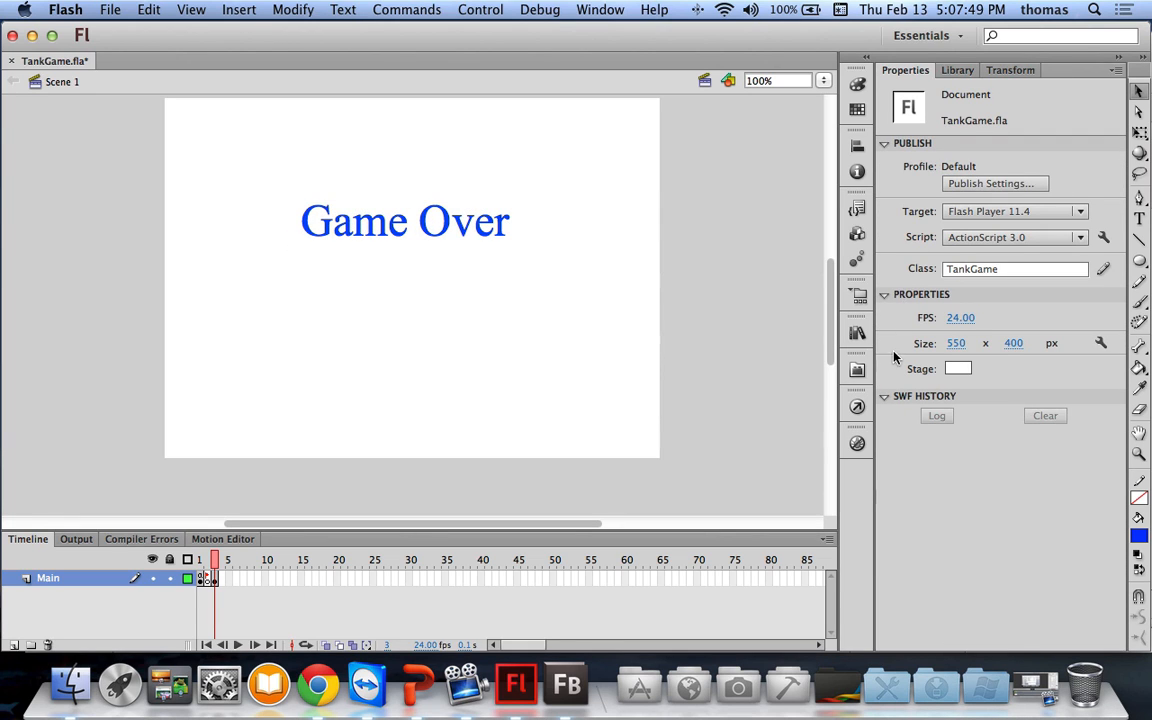
Step: Place the rounded stripes blue button from the common buttons rounded stripes folder on frame 3's stage, centred below the Game Over title
left_click(858, 335)
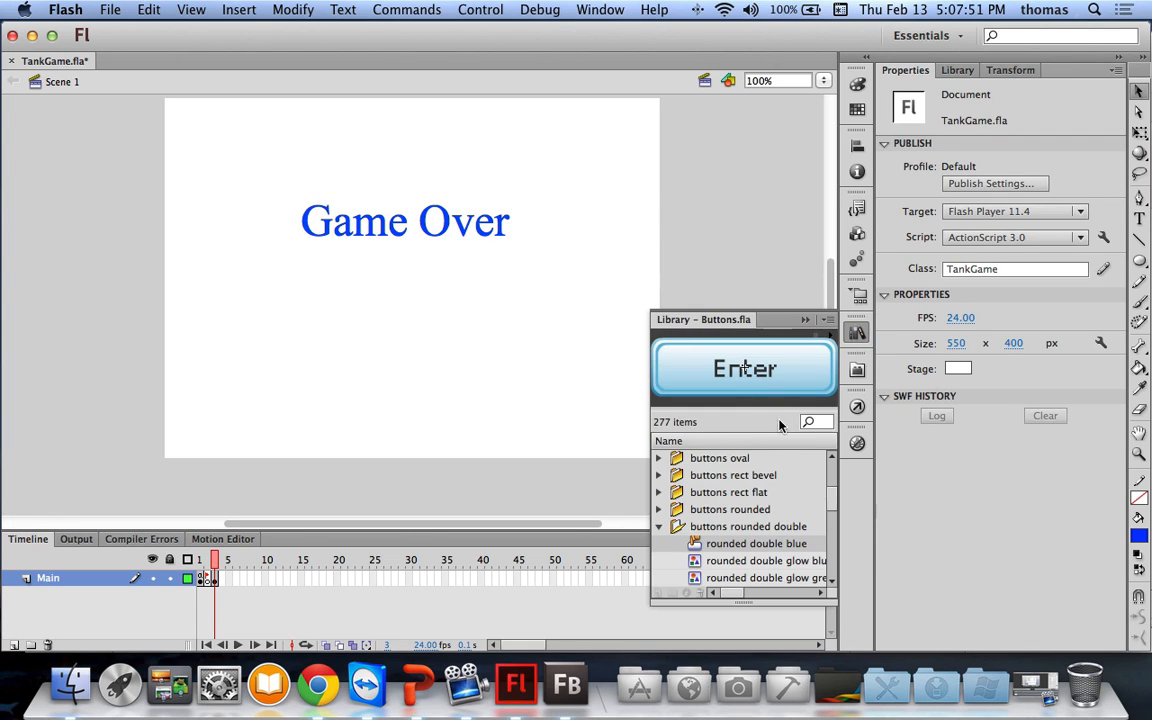
scroll(834, 512, "down", 3)
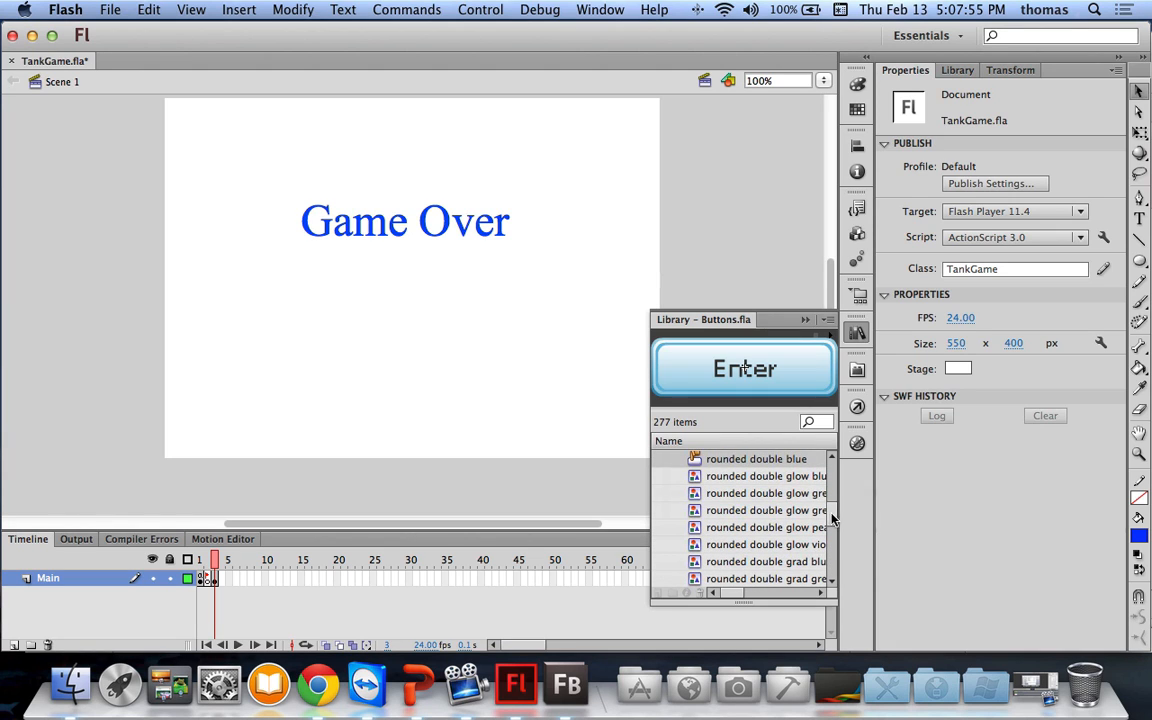
scroll(830, 514, "up", 2)
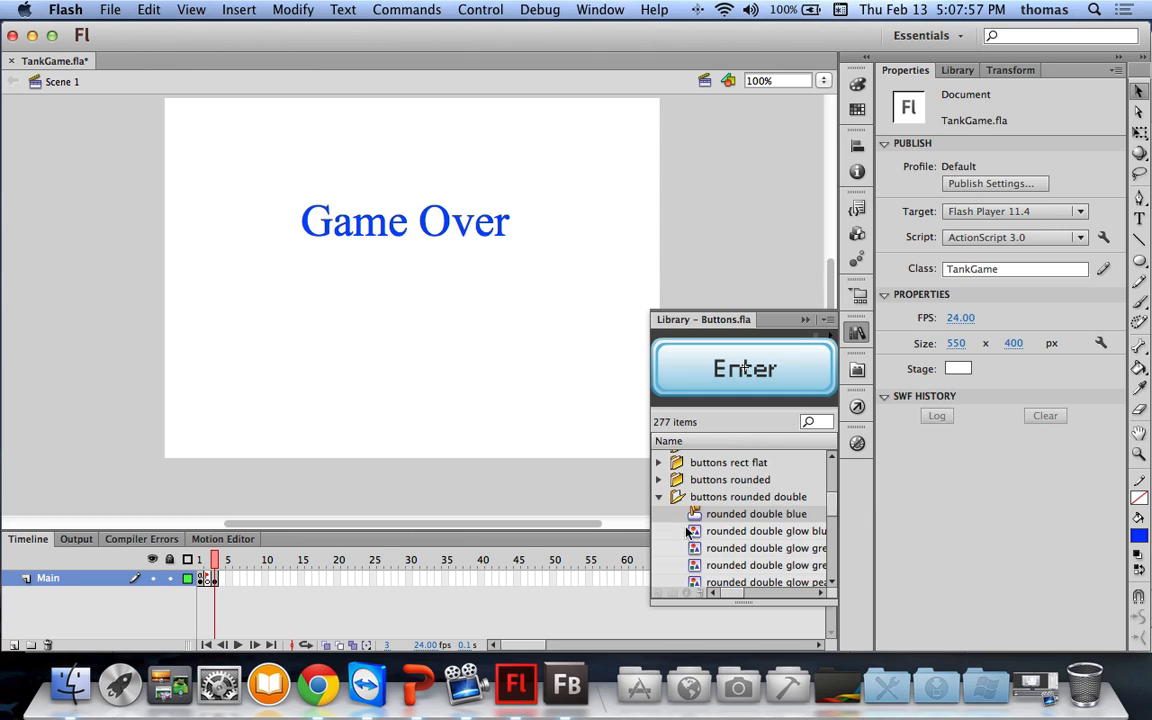
key("Down")
key("Down")
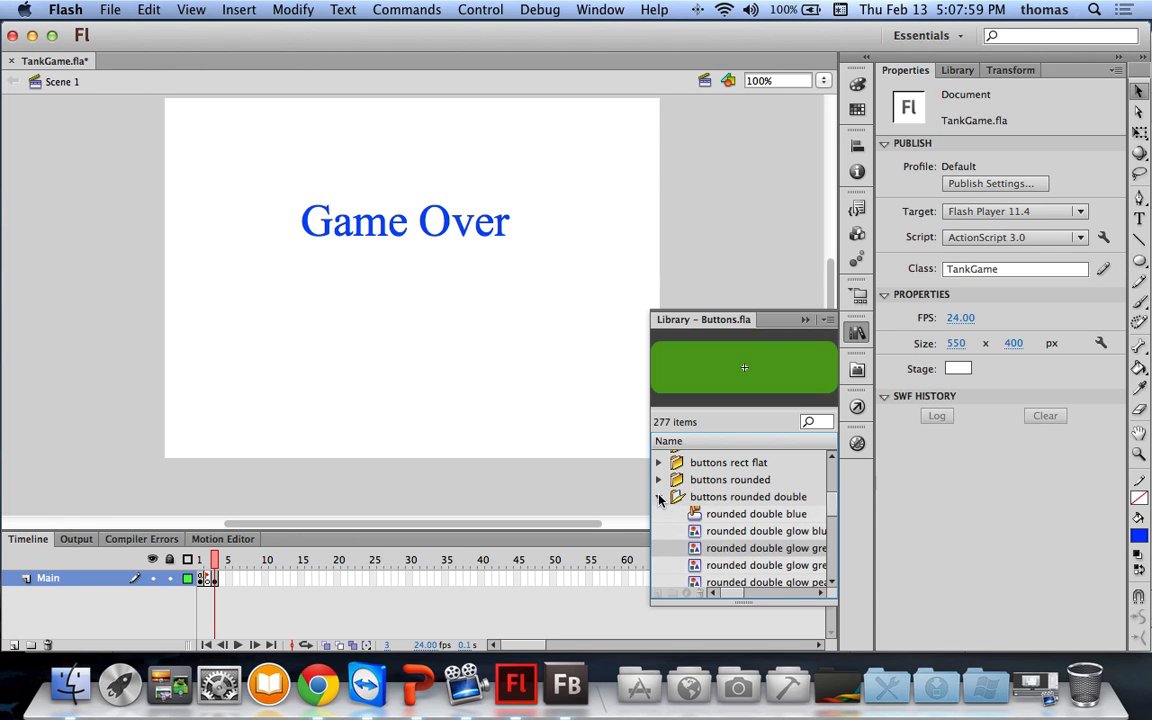
left_click(660, 499)
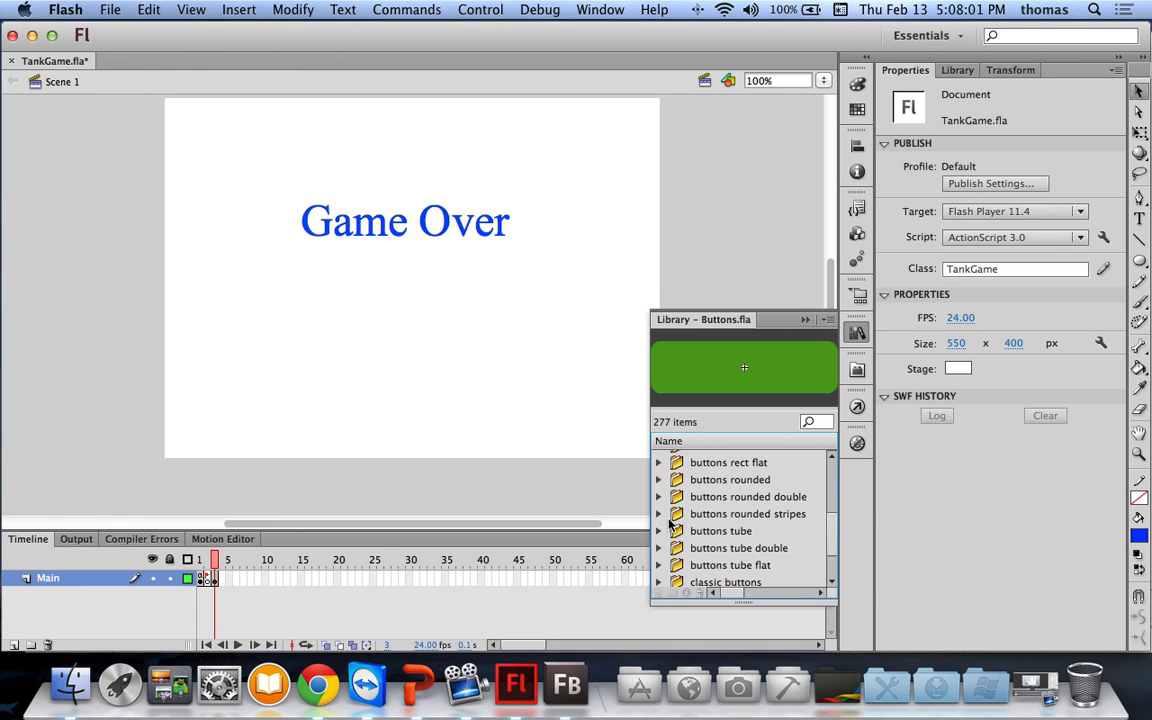
left_click(659, 514)
left_click(715, 537)
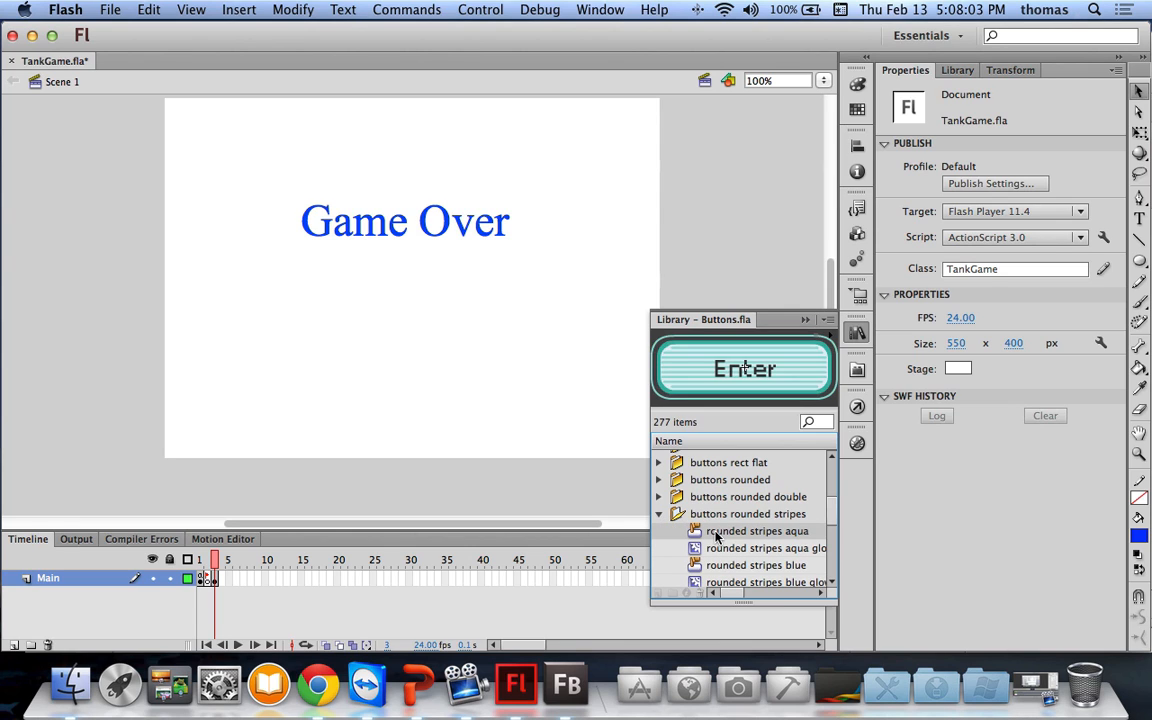
left_click(711, 566)
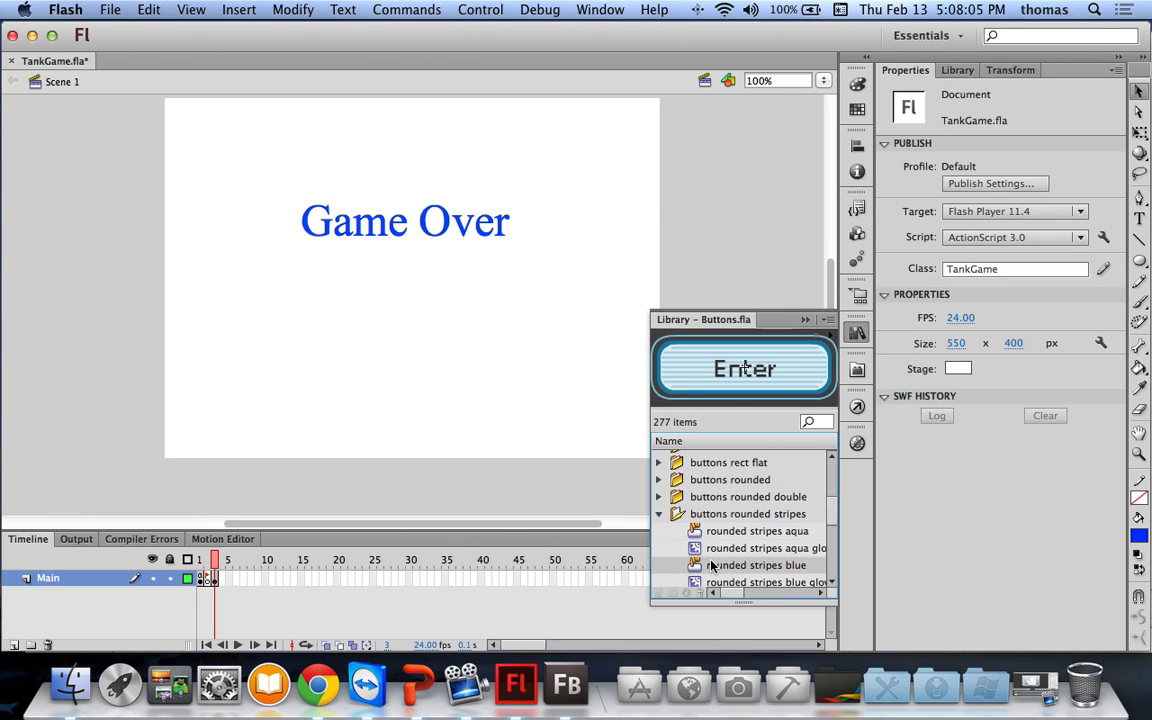
left_click_drag(694, 567, 404, 302)
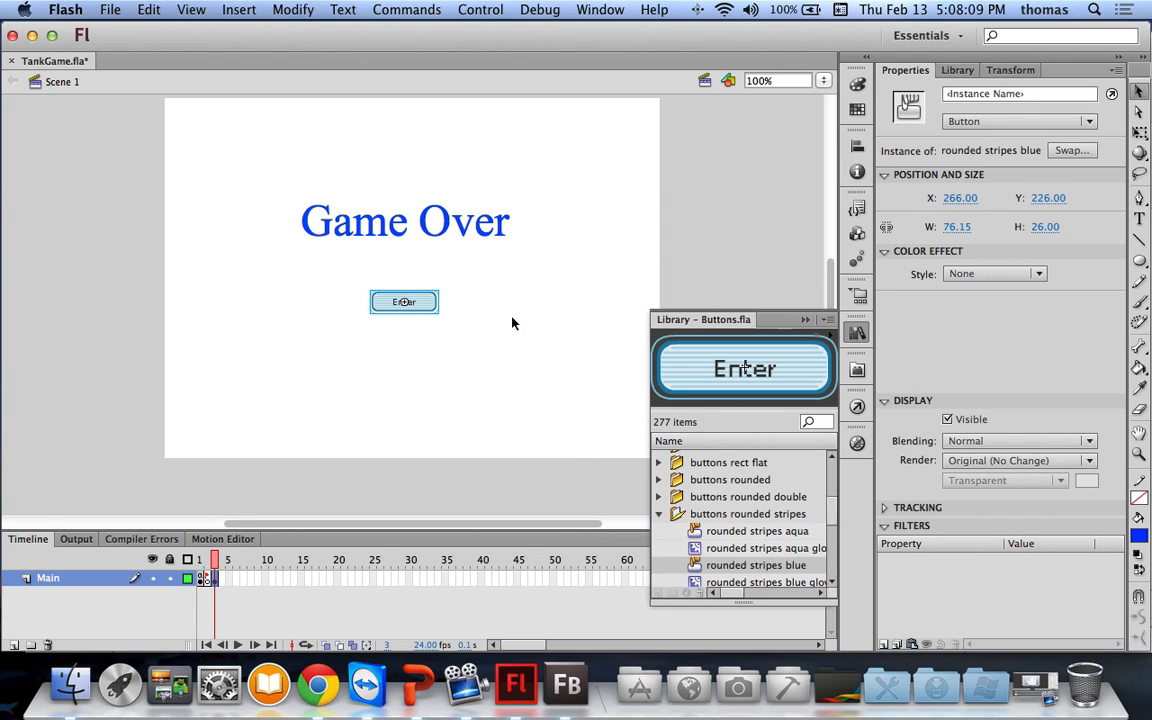
Step: Enlarge the placed button with Free Transform to about 154 by 53 px
left_click(521, 313)
left_click(421, 303)
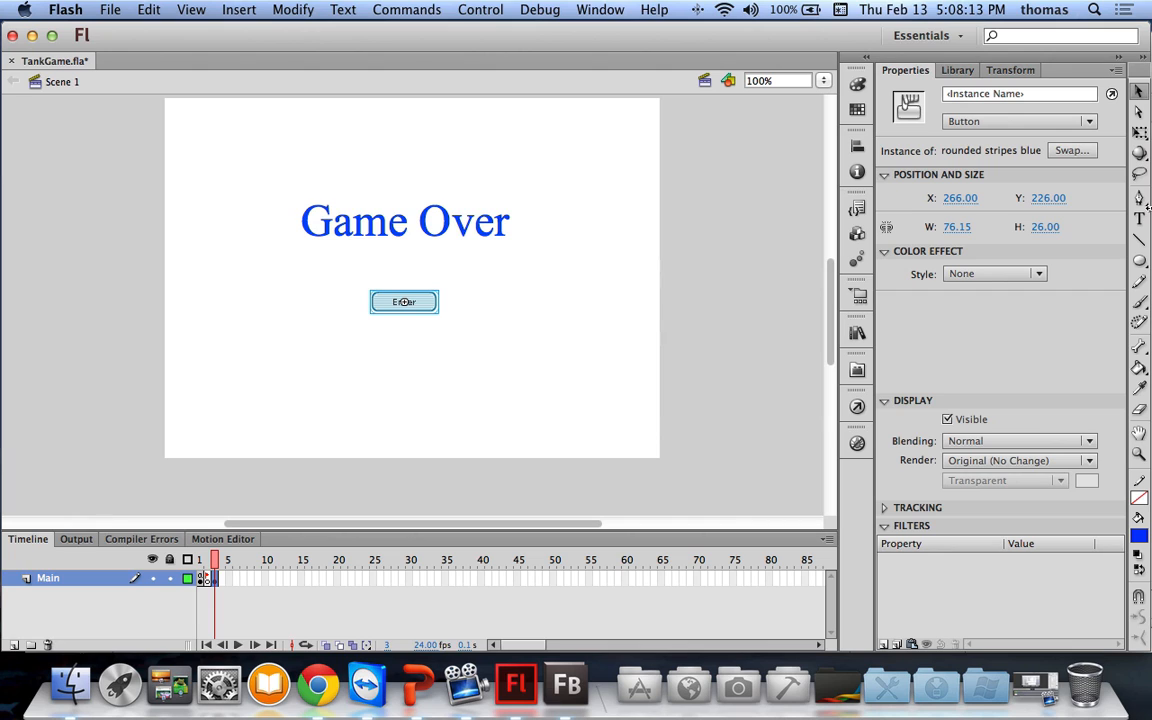
key("q")
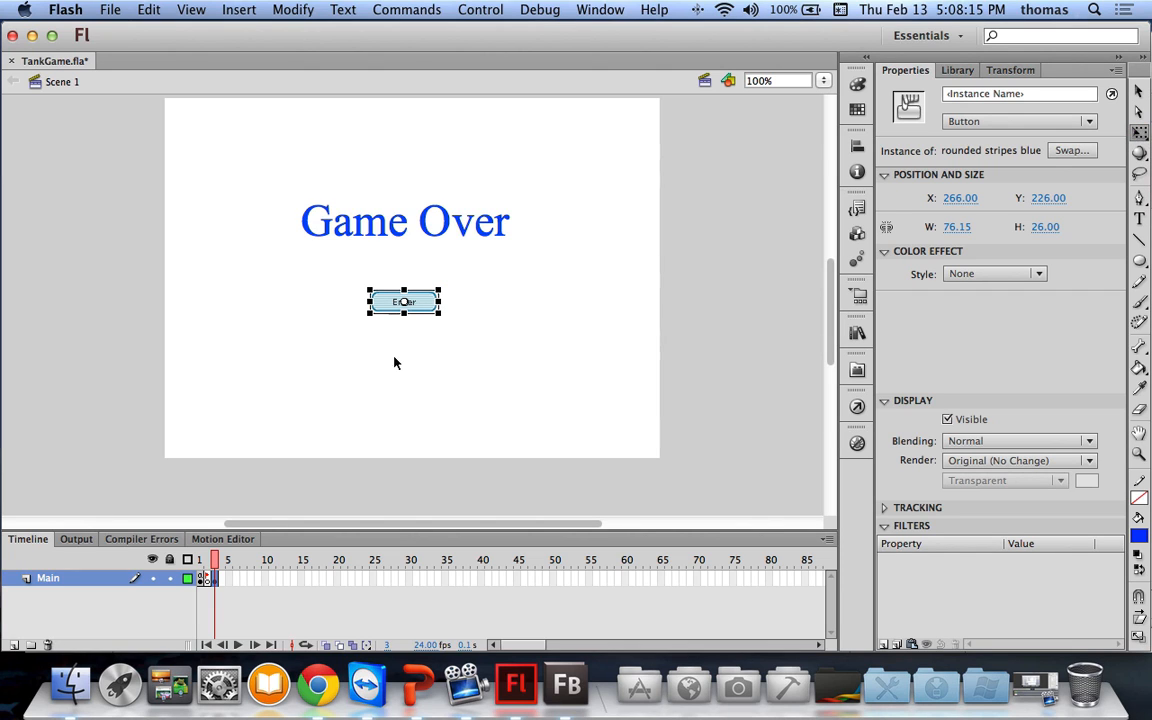
left_click_drag(442, 313, 475, 325)
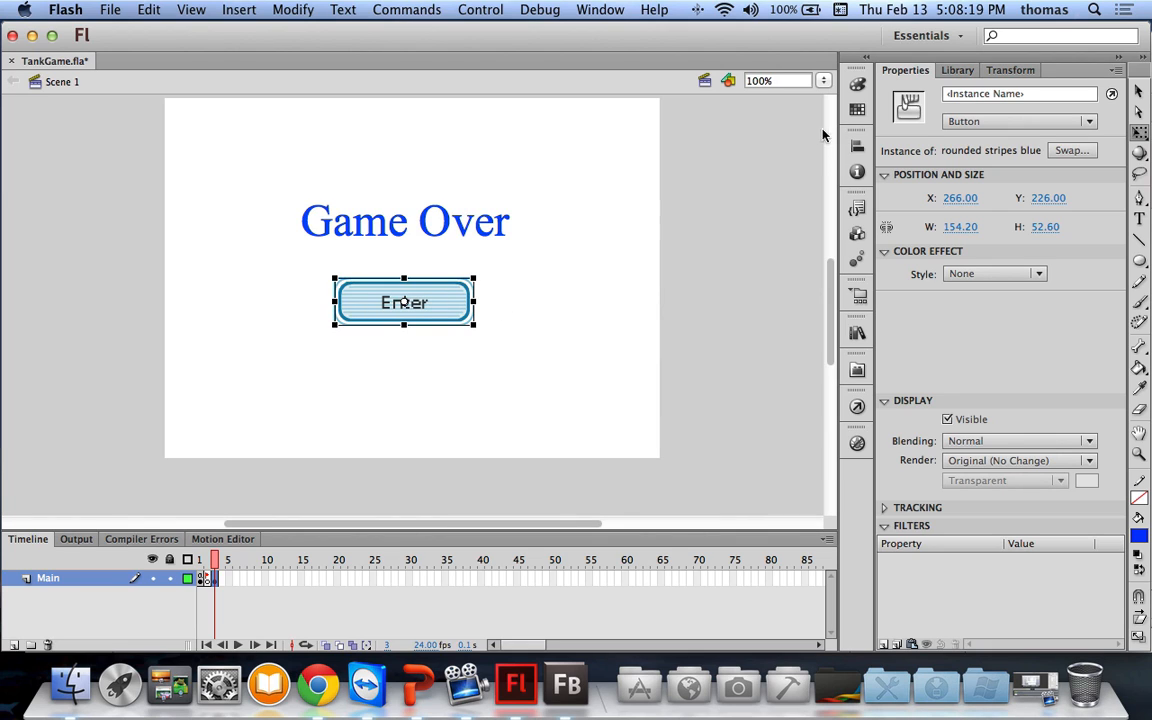
Step: Open the rounded stripes blue button symbol for editing and unlock its text layer
left_click(963, 72)
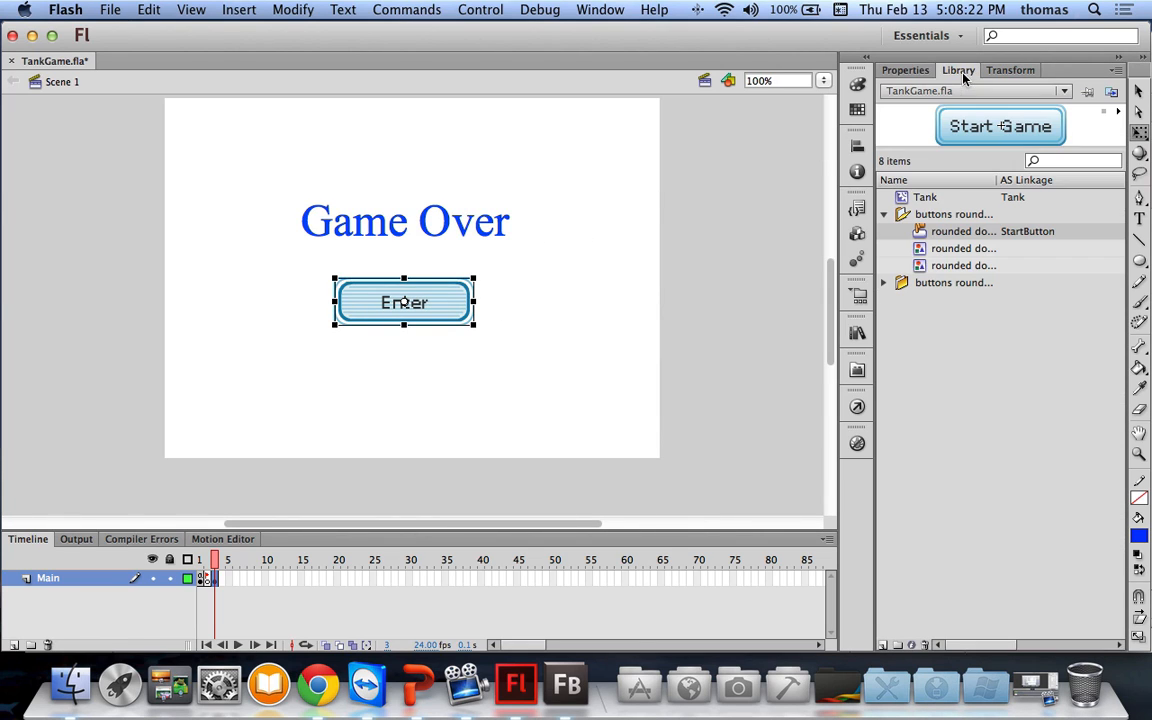
left_click(883, 214)
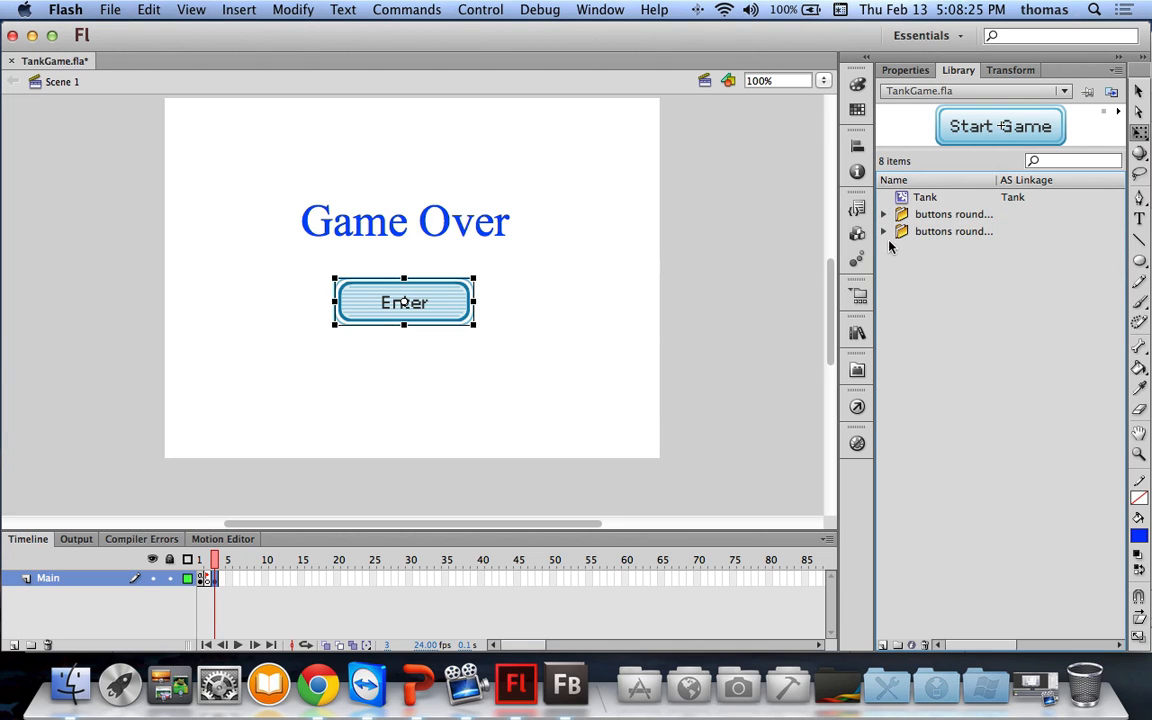
left_click(883, 231)
left_click(920, 249)
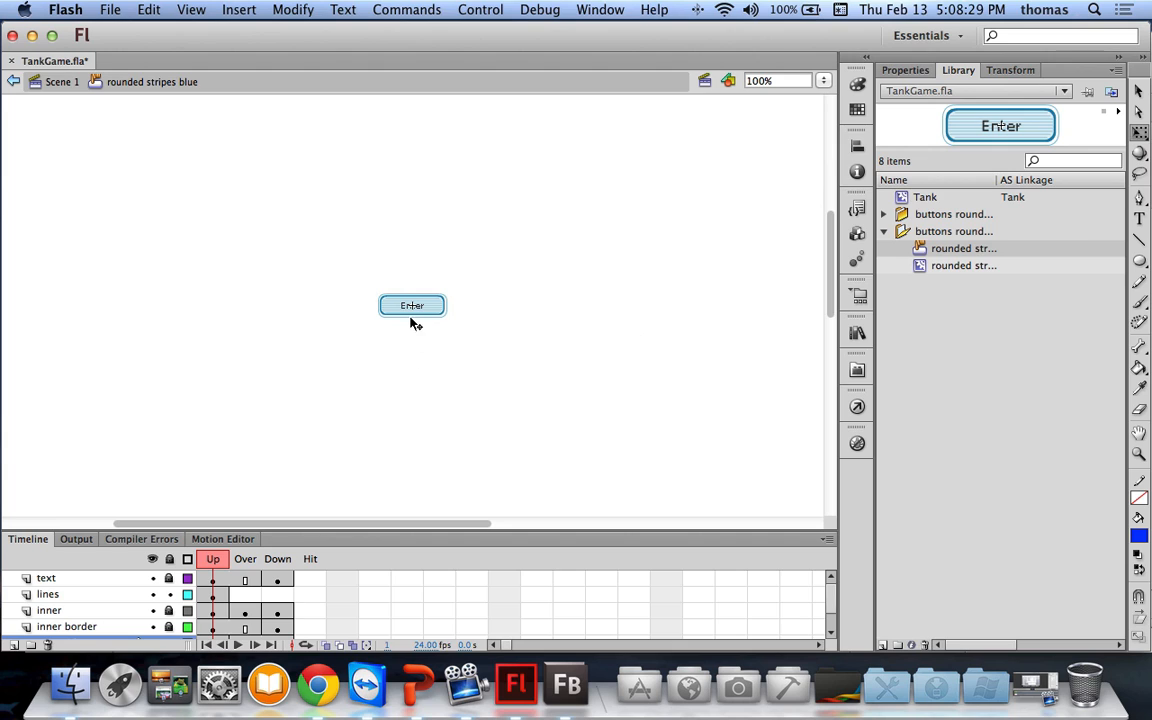
left_click(415, 307)
left_click(70, 583)
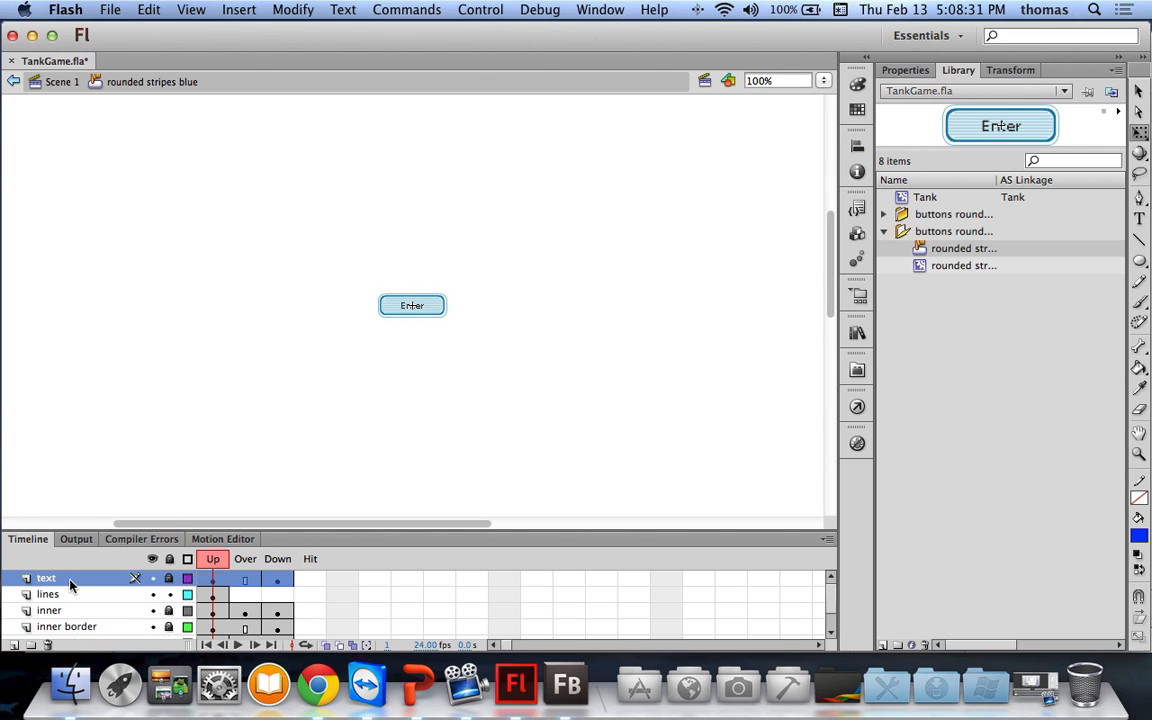
Step: Replace the button symbol's Enter caption with "Play Again" and return to Scene 1
left_click(418, 308)
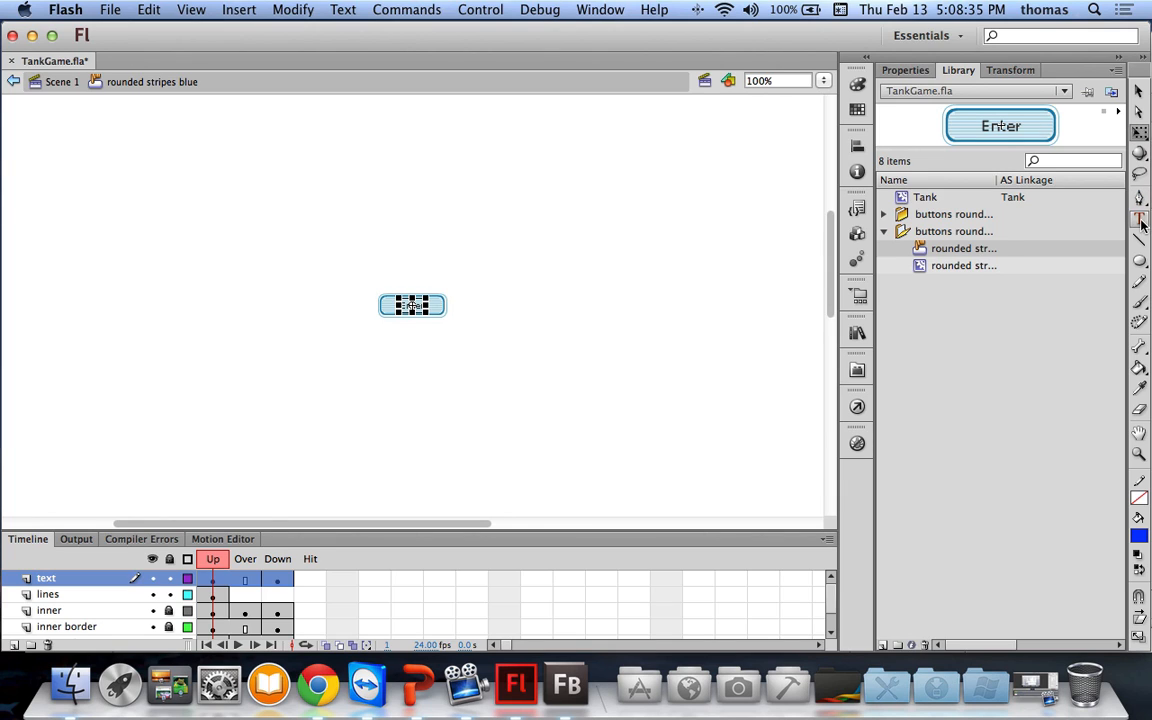
key("t")
left_click(418, 308)
double_click(418, 306)
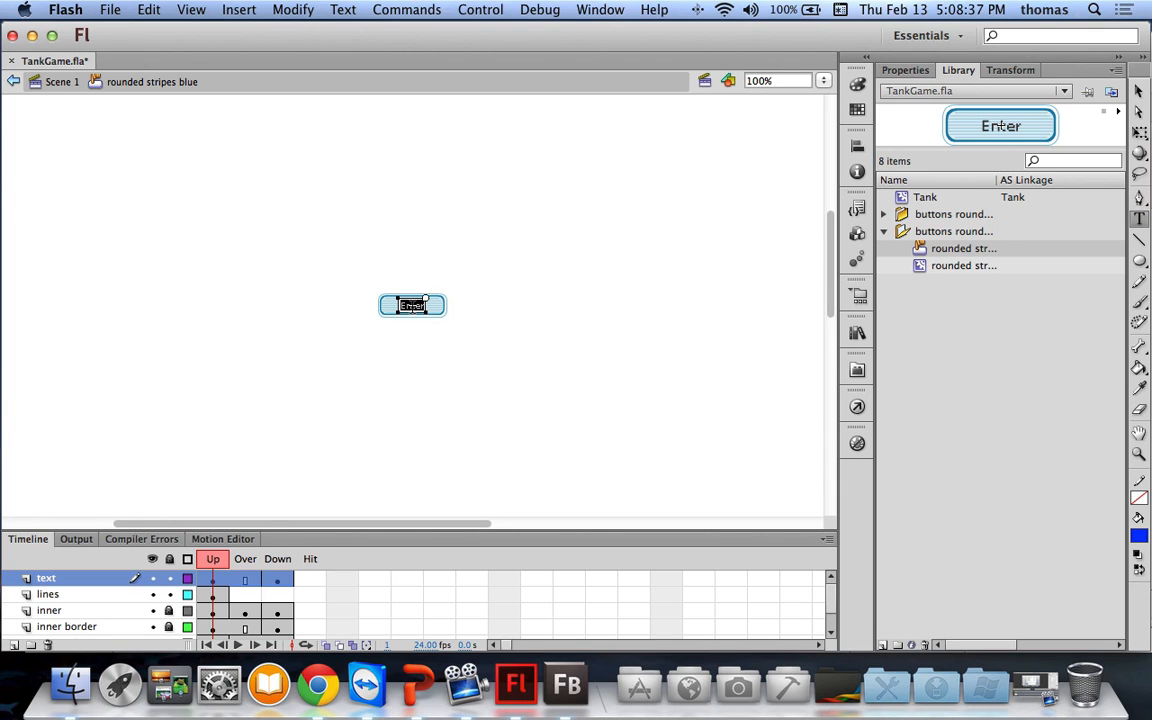
key("BackSpace")
type("Play Again")
left_click(1138, 90)
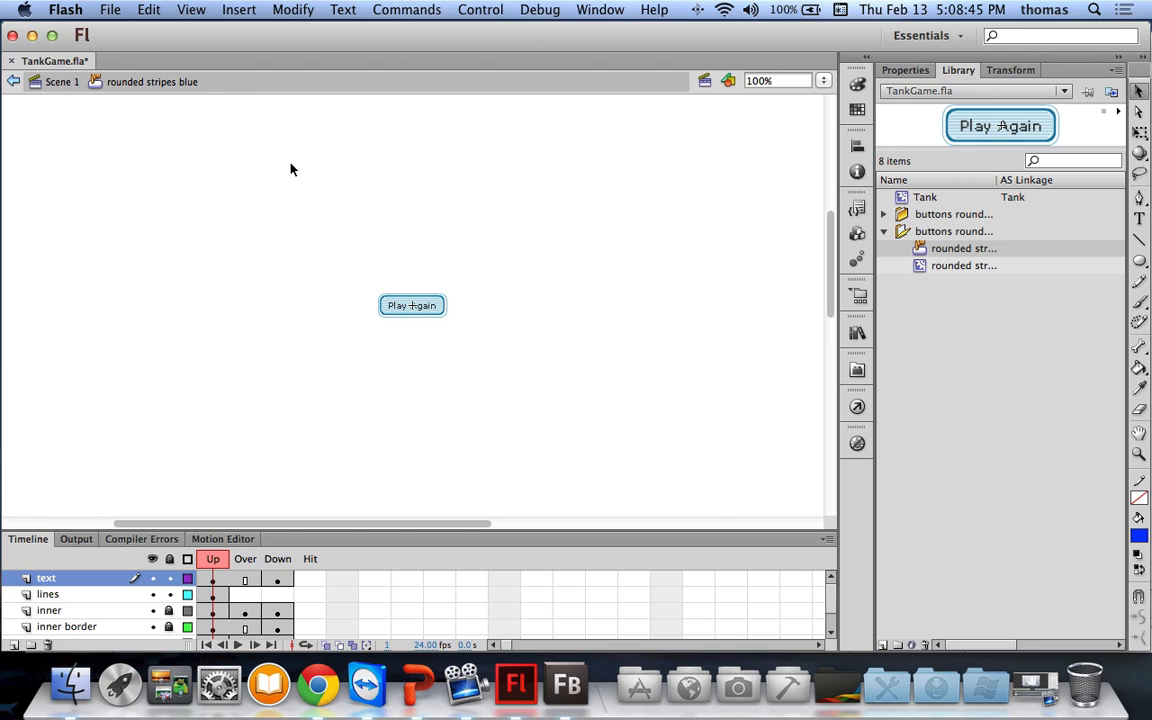
left_click(58, 82)
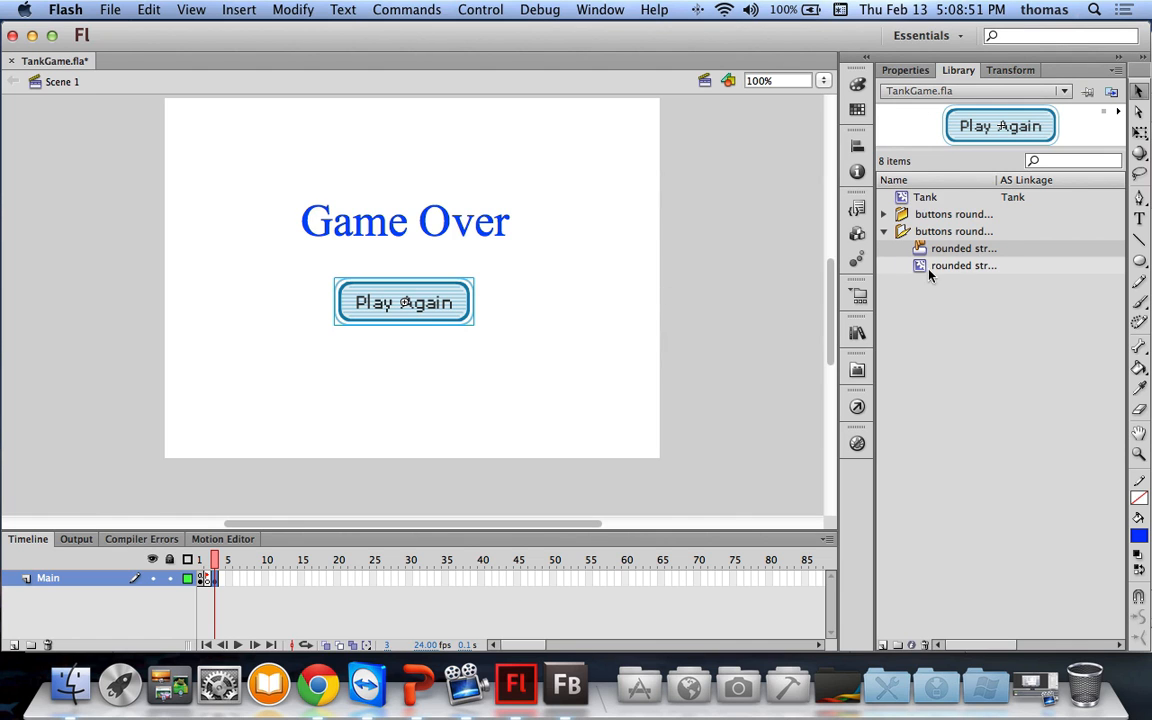
Step: Export the rounded stripes blue symbol for ActionScript with the class name PlayAgainButton
right_click(948, 249)
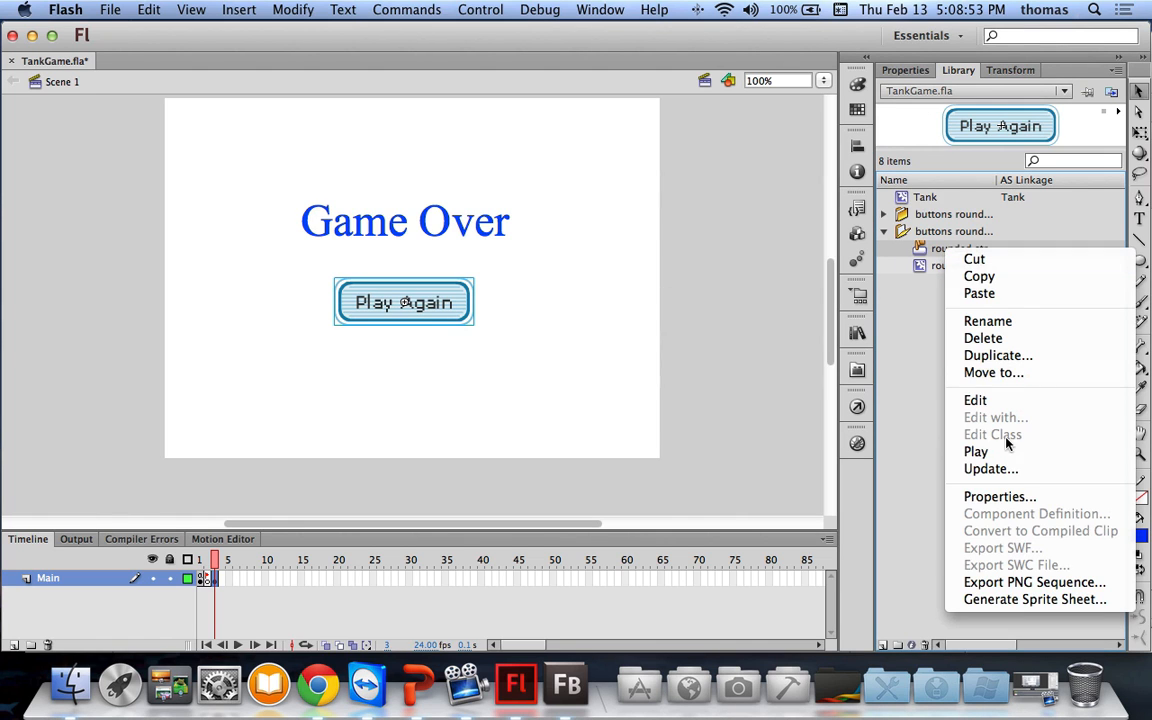
left_click(1000, 496)
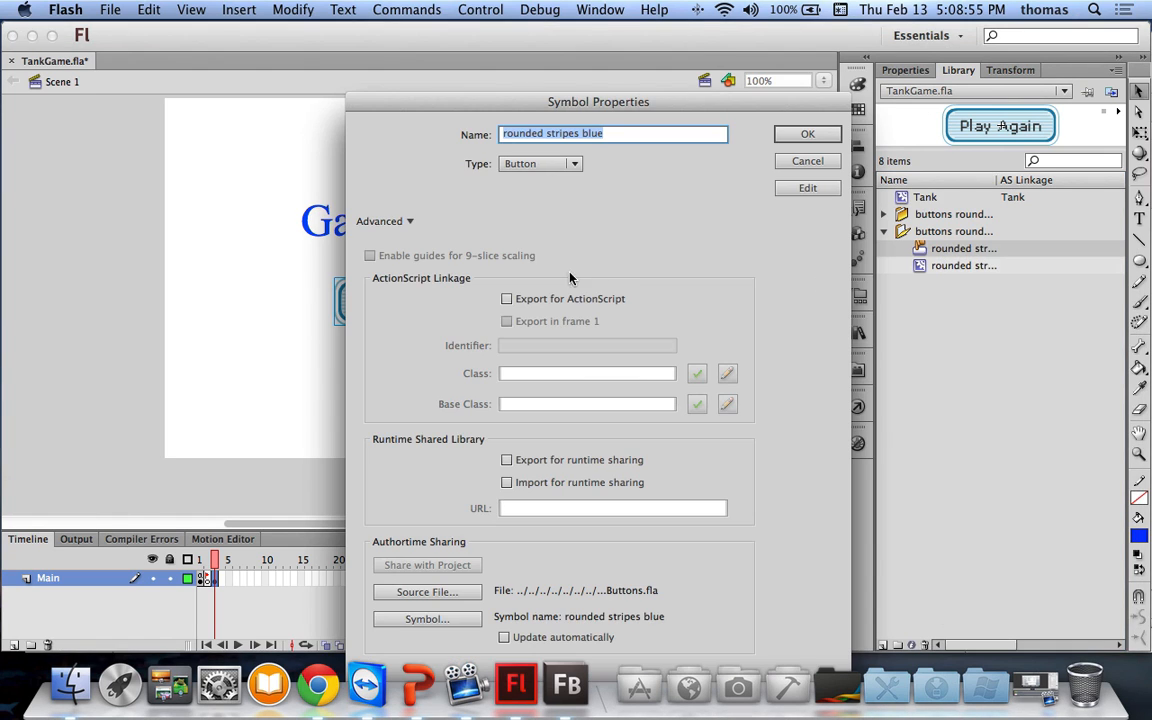
left_click(507, 298)
double_click(550, 373)
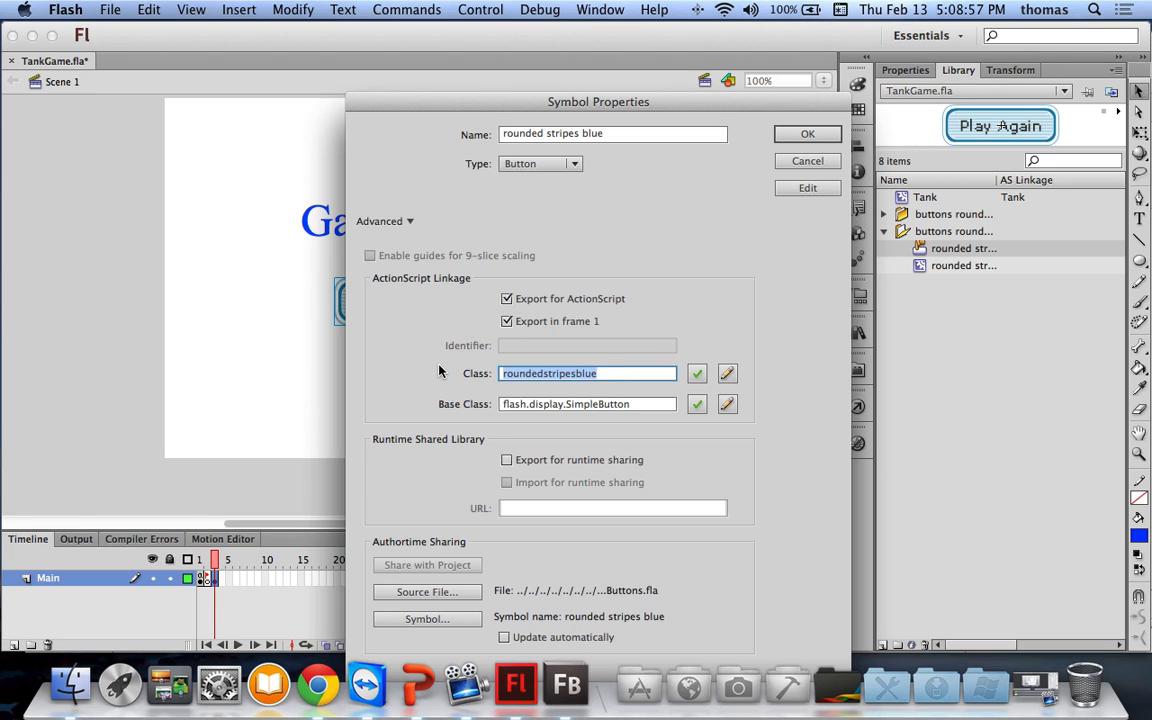
type("PlayAgainButton")
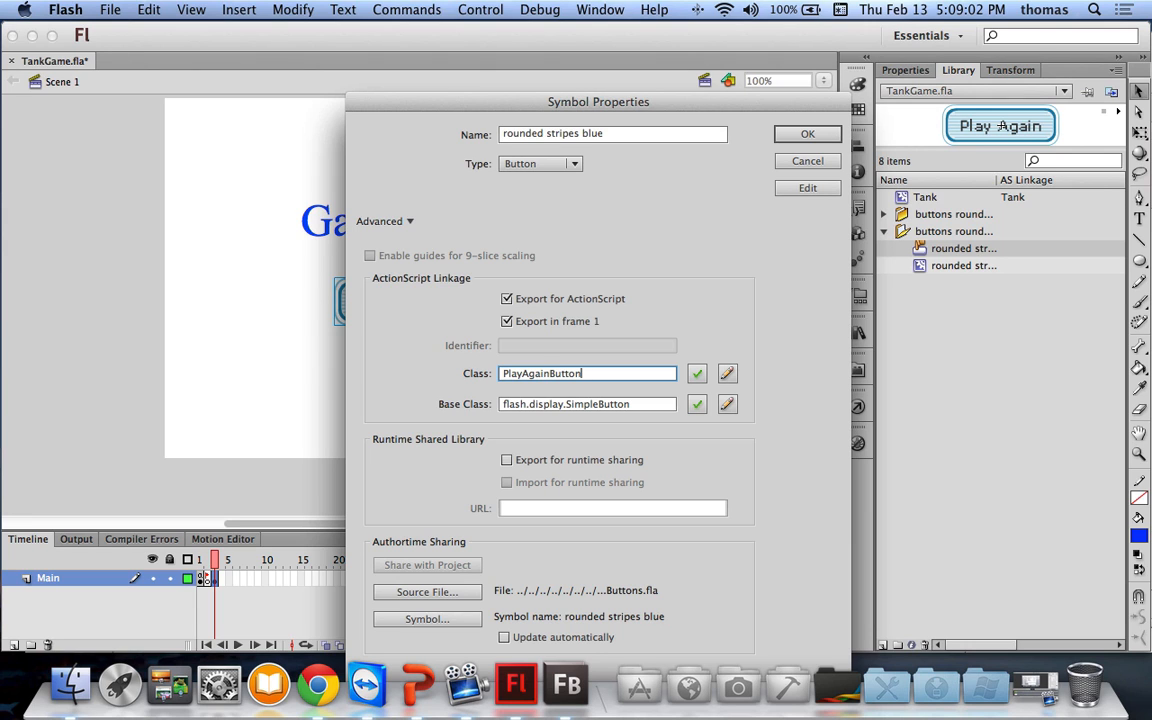
left_click(807, 134)
left_click(745, 403)
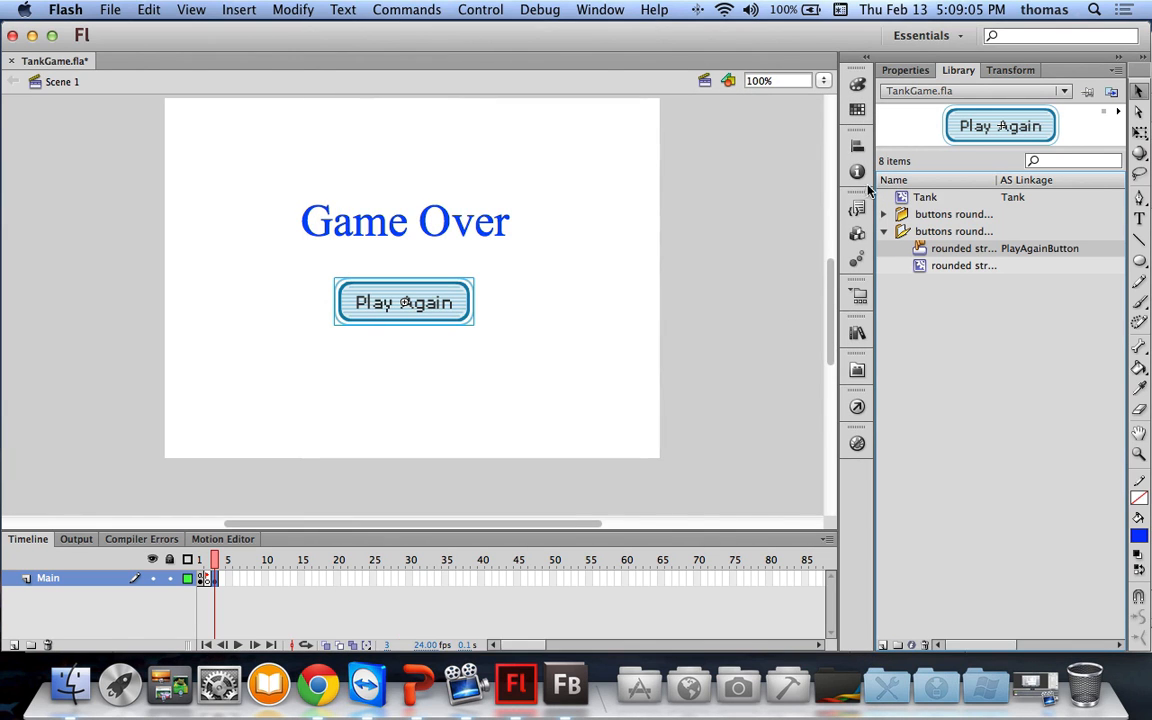
Step: Give the Play Again button on the stage the instance name PlayAgainButton
left_click(905, 70)
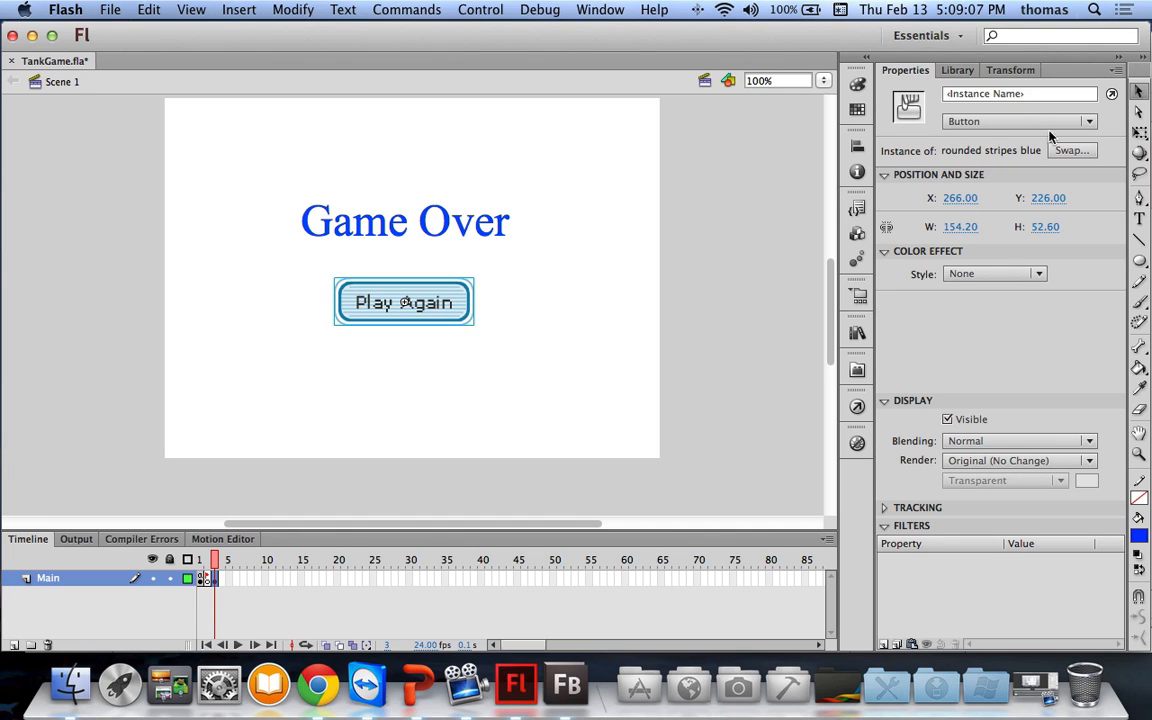
left_click(976, 94)
type("PlayAgainButton")
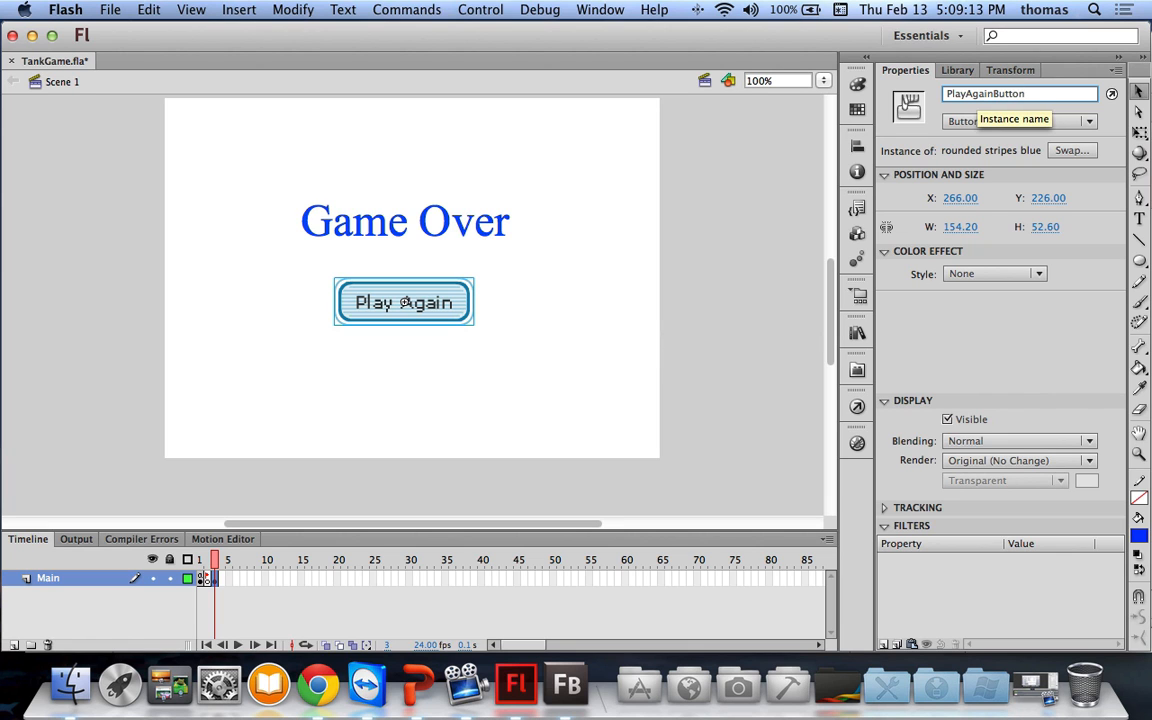
key("Return")
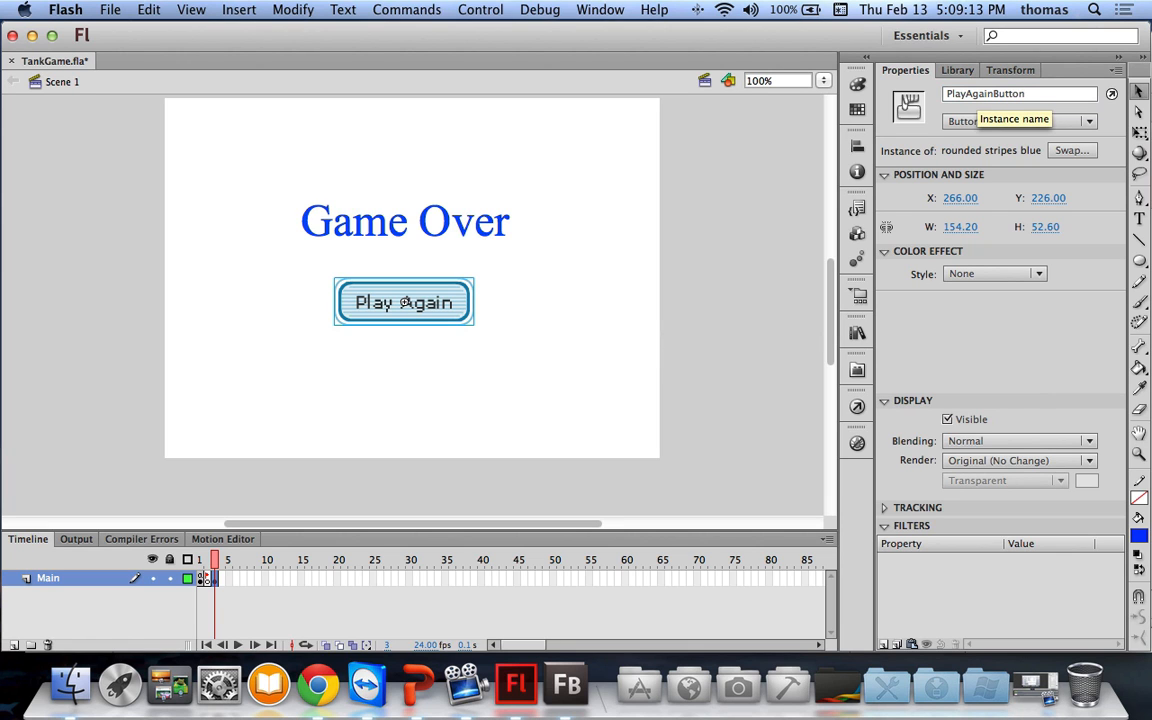
Step: Give frame 3 of the Main layer the frame label GameOver
left_click(201, 561)
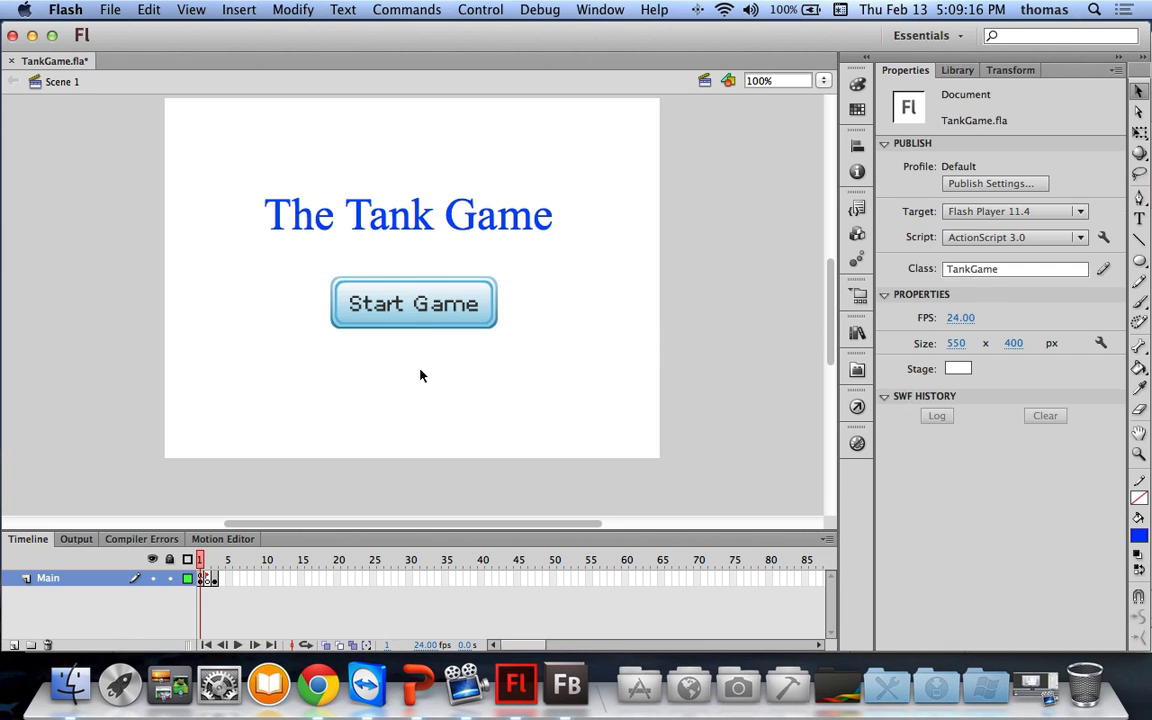
left_click(450, 310)
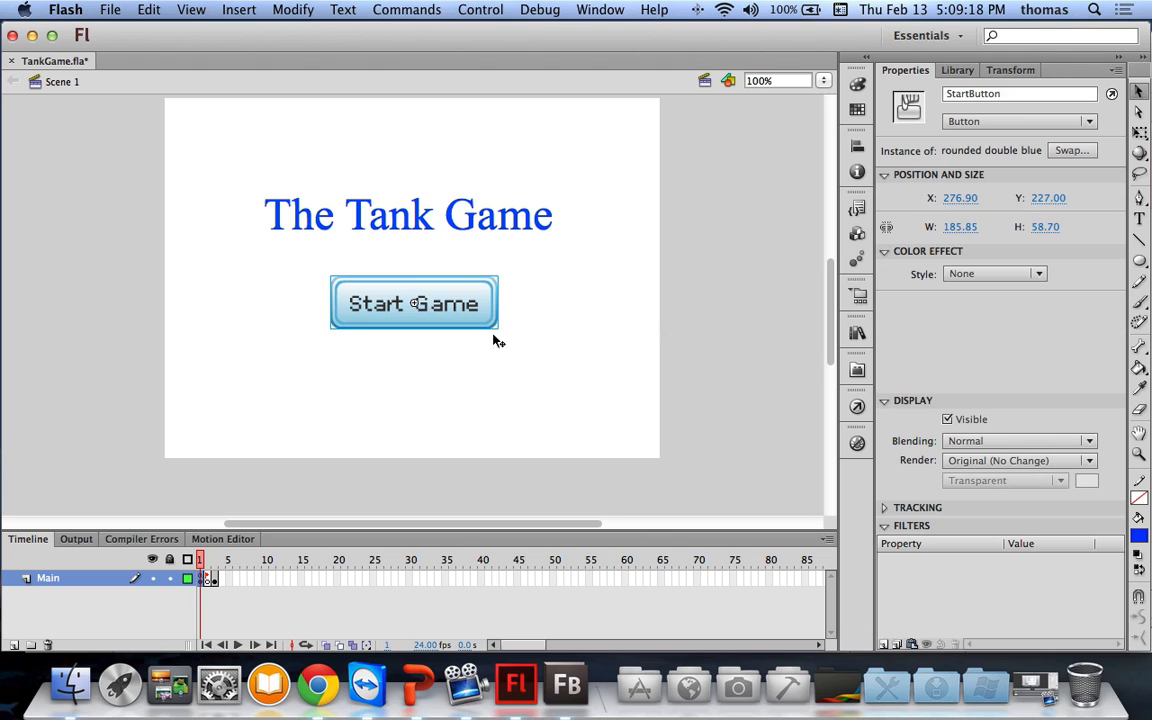
left_click(213, 578)
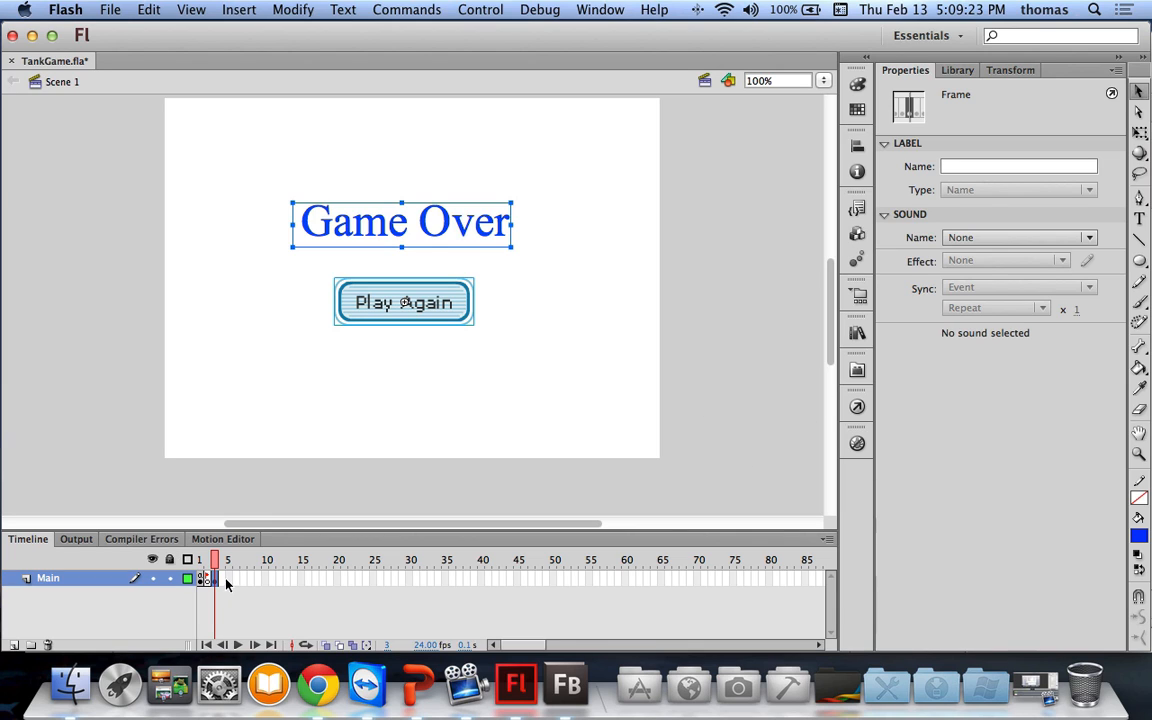
left_click(961, 166)
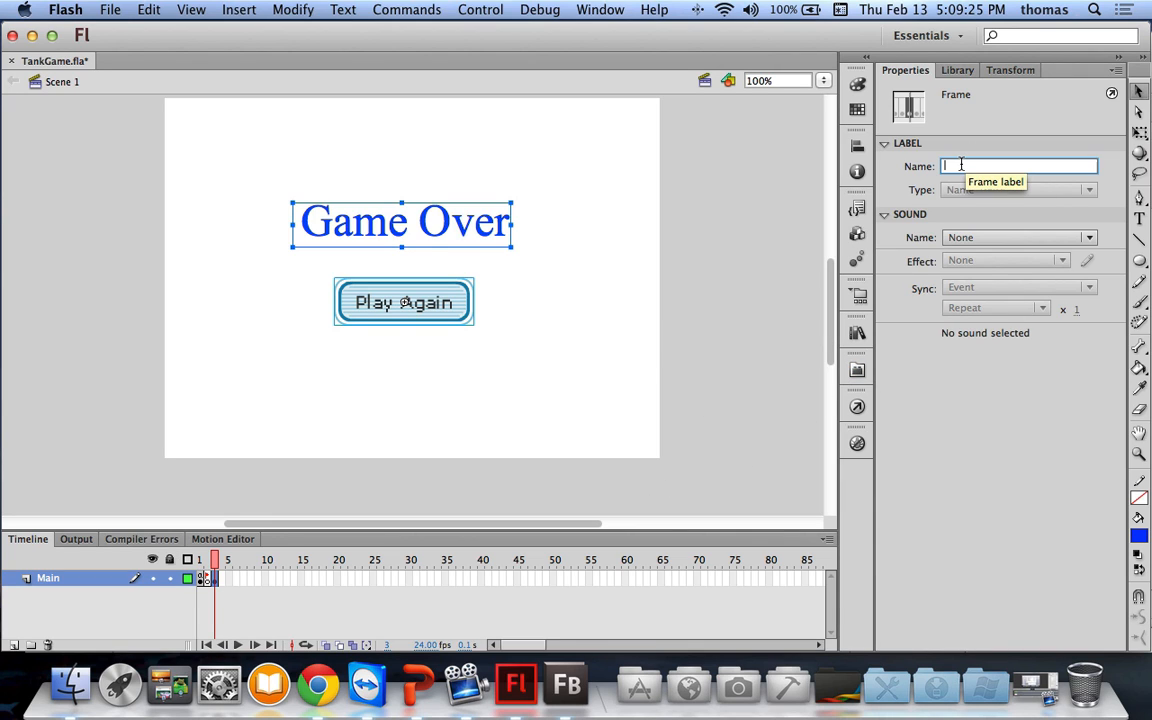
type("GameOver")
key("Return")
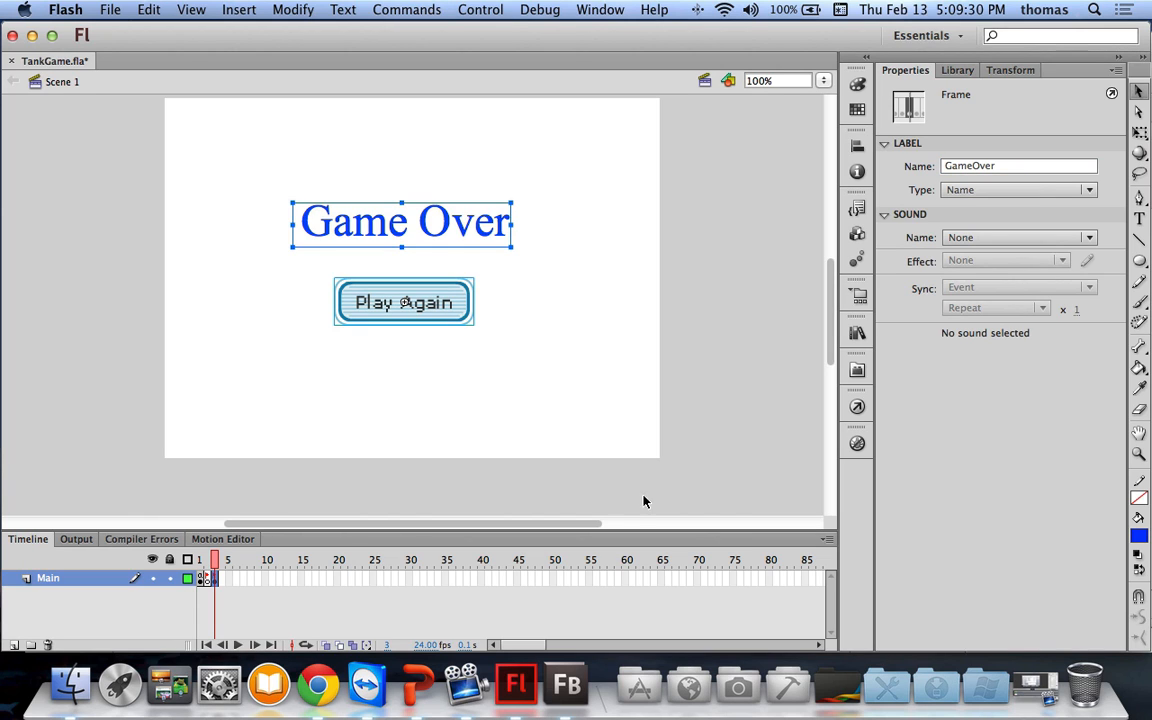
Step: Review the frame labels of frames 2 and 1 on the Main layer
left_click(207, 561)
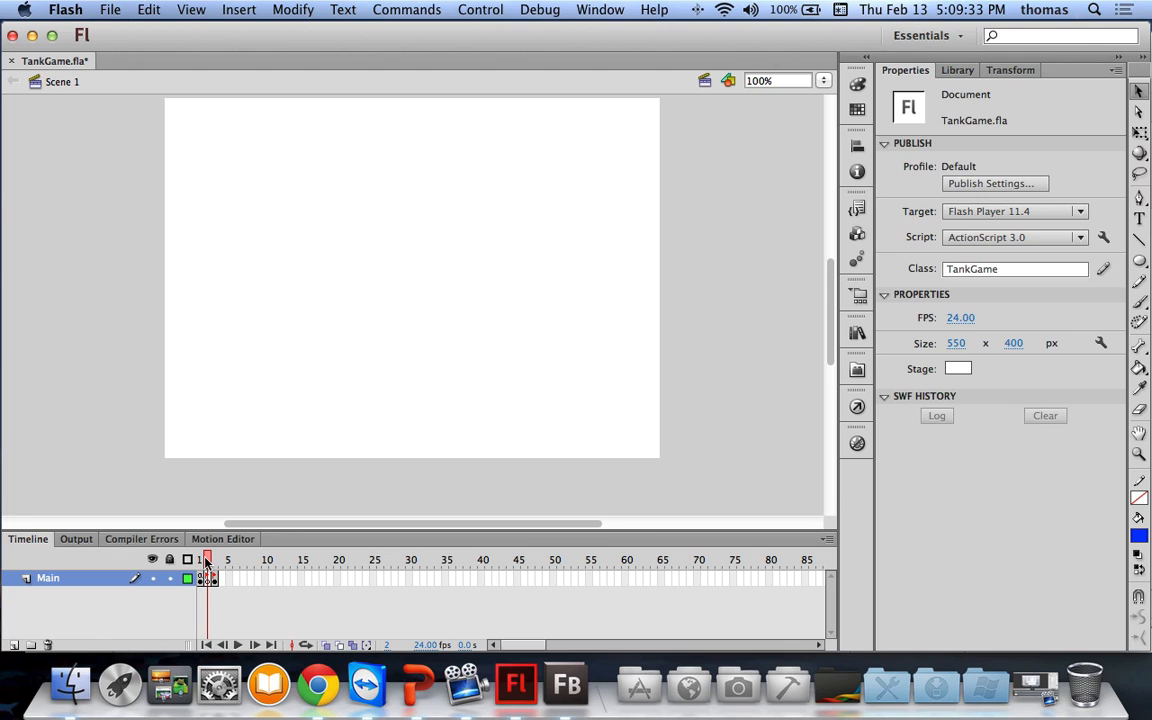
left_click(210, 580)
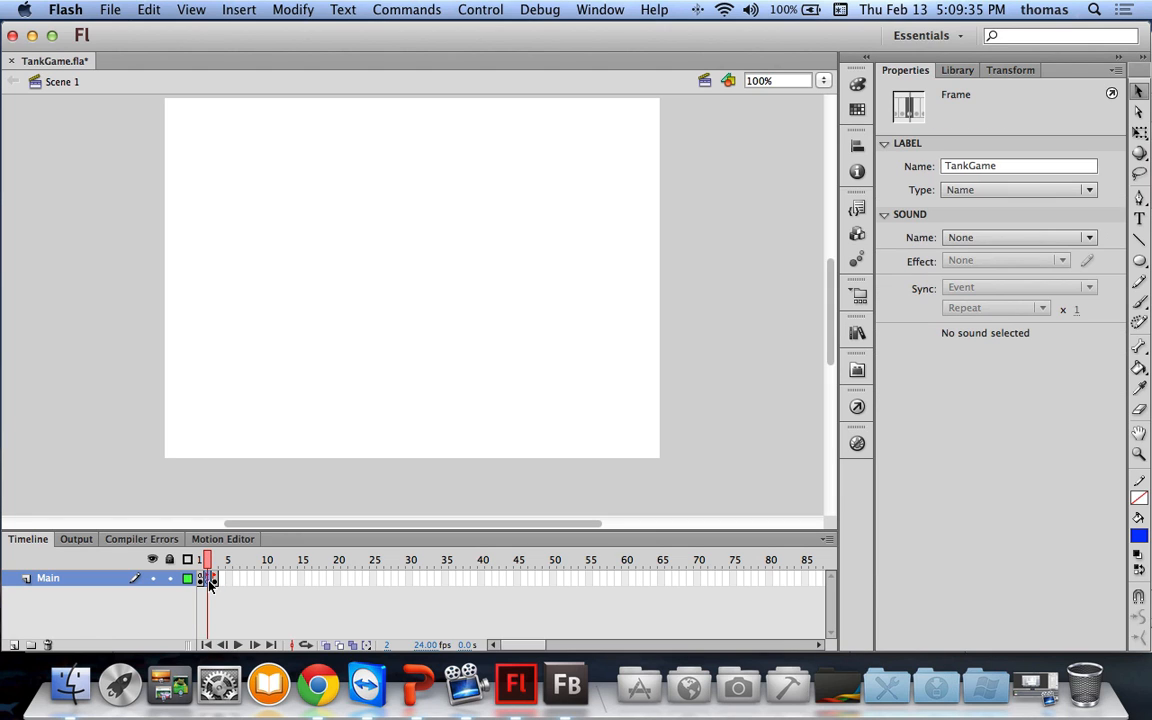
left_click(203, 580)
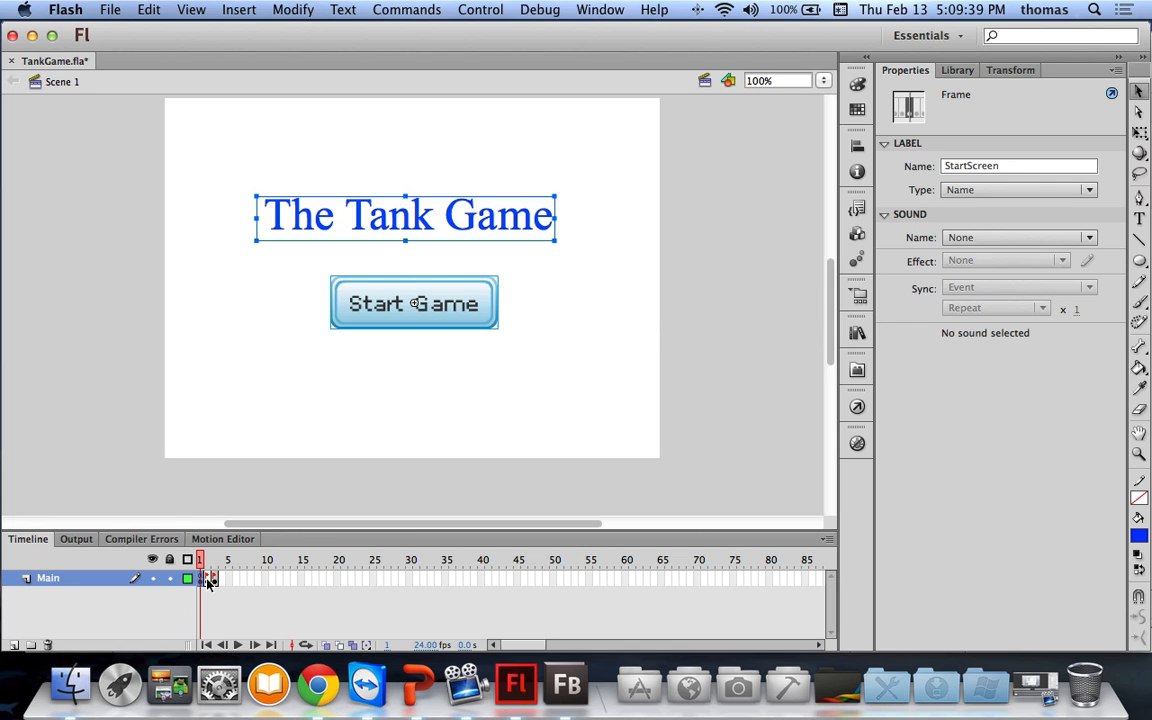
Step: Change the frame label of frame 3 on the Main layer to EndScreen
left_click(208, 580)
left_click(213, 579)
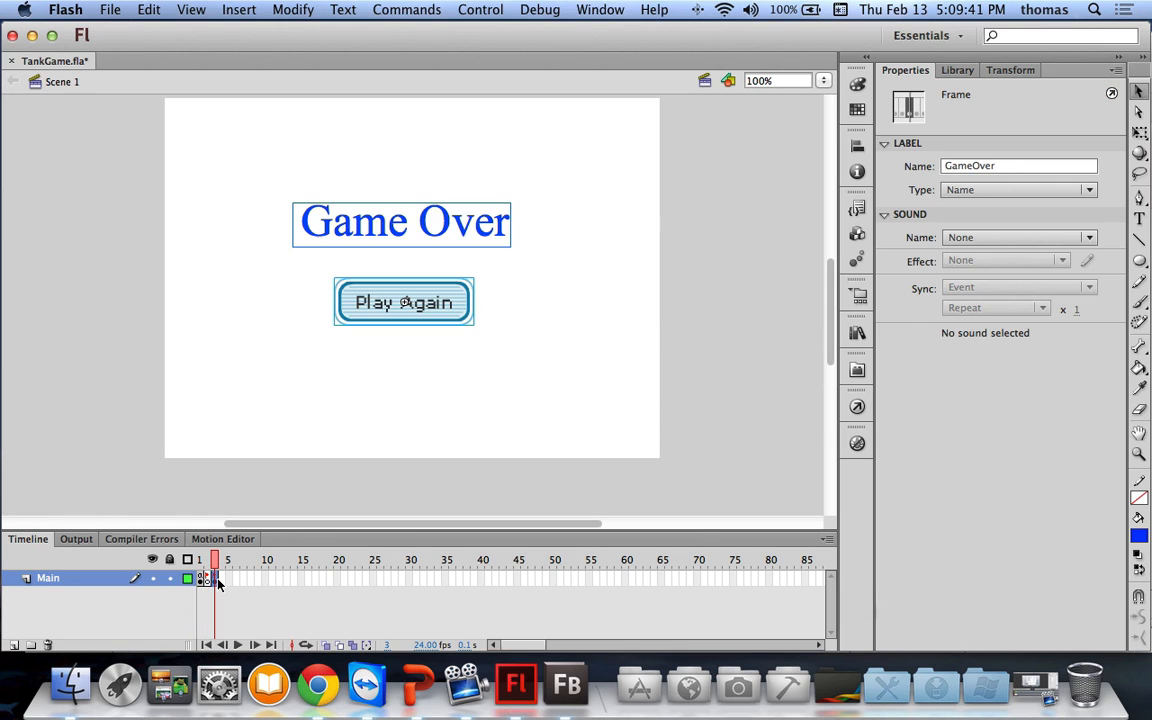
double_click(1012, 166)
type("EndScreen")
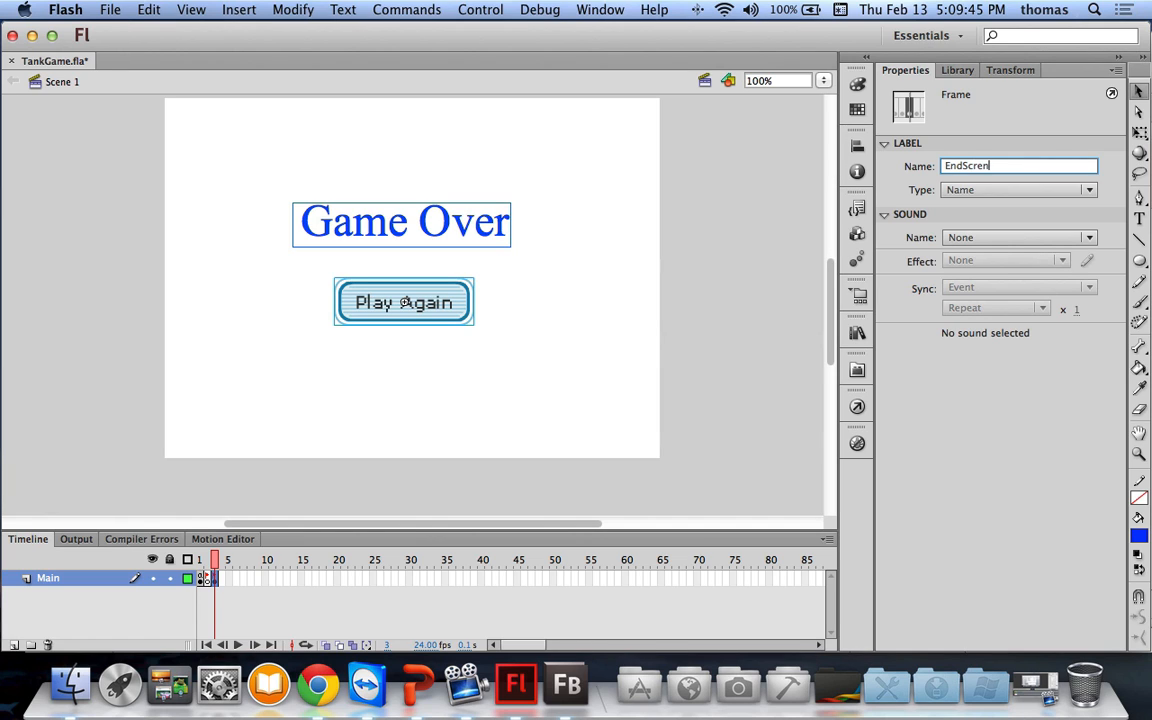
key("Return")
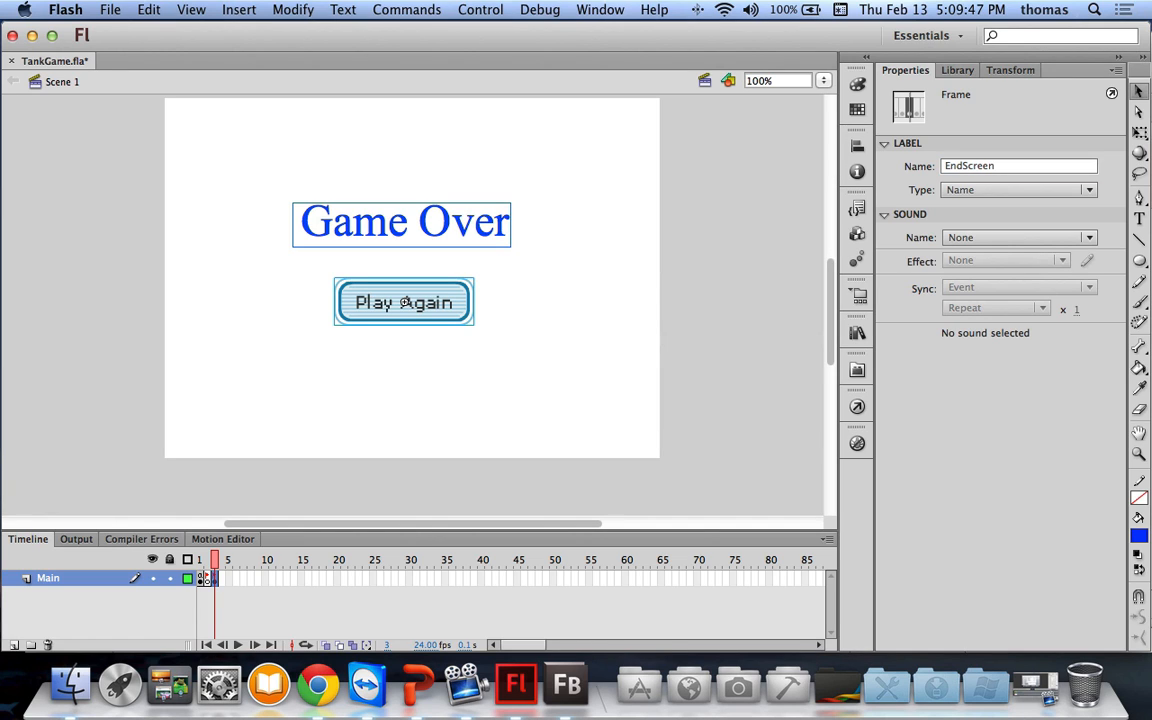
Step: Change the frame label of frame 2 on the Main layer to GameScreen
left_click(208, 580)
left_click(990, 168)
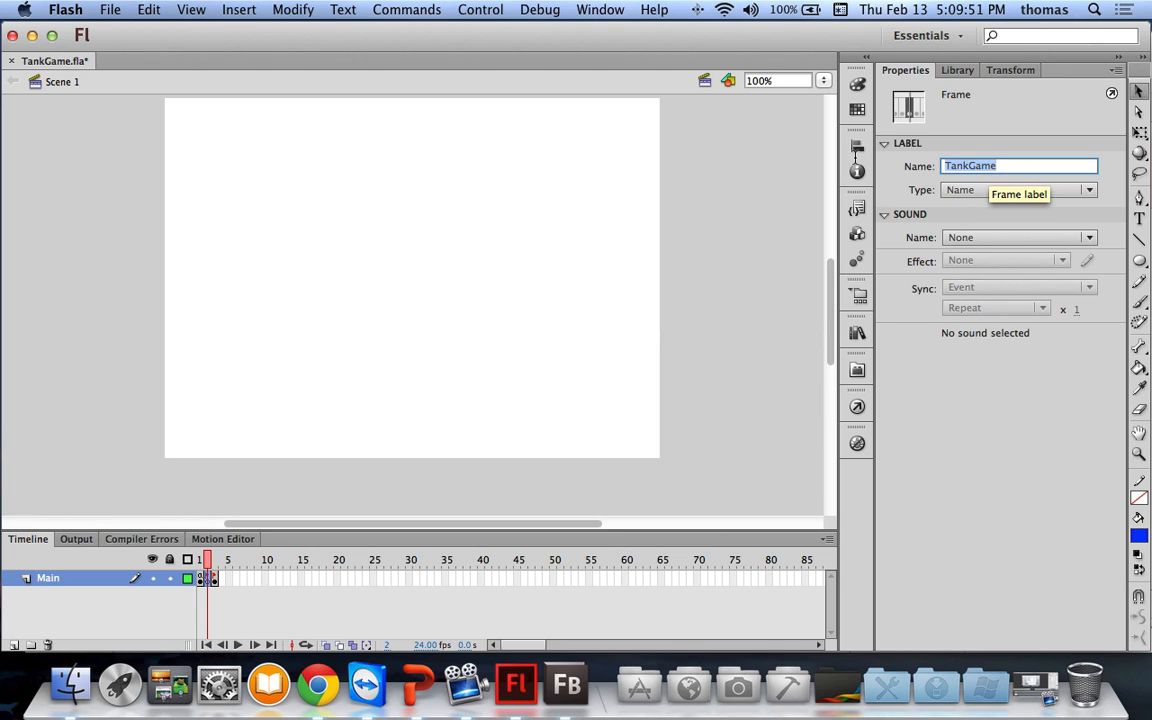
type("GameScreen")
key("Return")
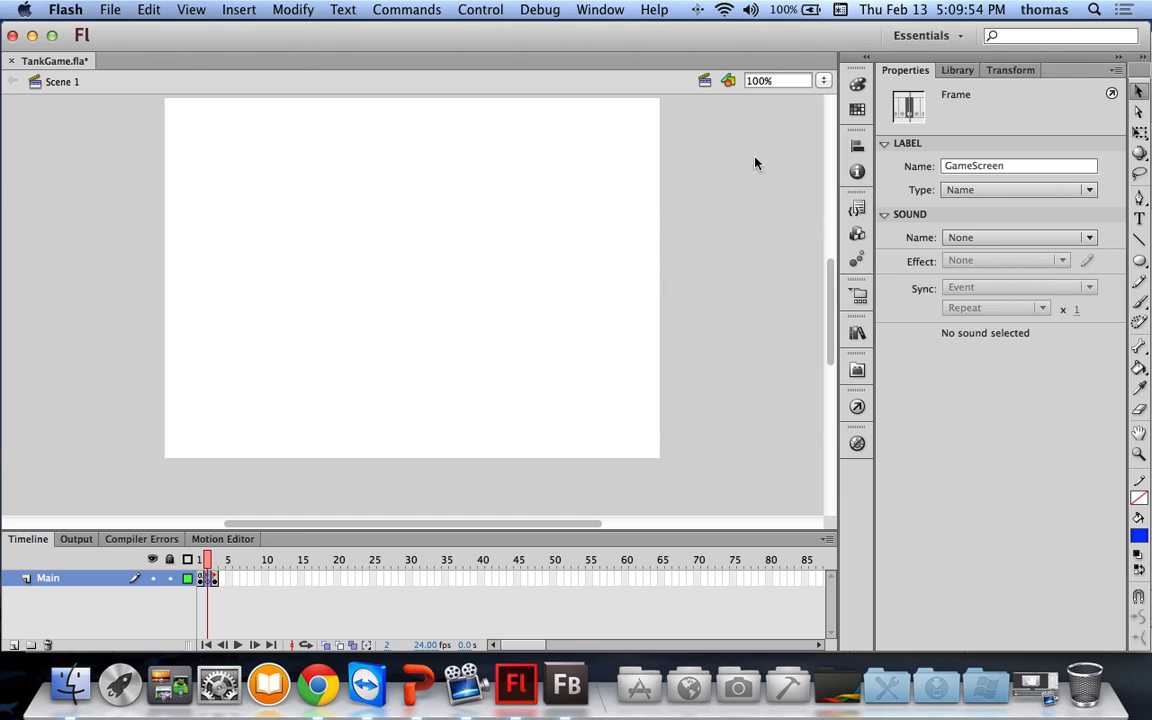
Step: In the frame 1 script, change the gotoAndStop target inside the StartGame function to "GameScreen"
left_click(203, 561)
mouse_move(203, 561)
left_mouse_down()
mouse_move(215, 561)
mouse_move(186, 561)
mouse_move(200, 561)
left_mouse_up()
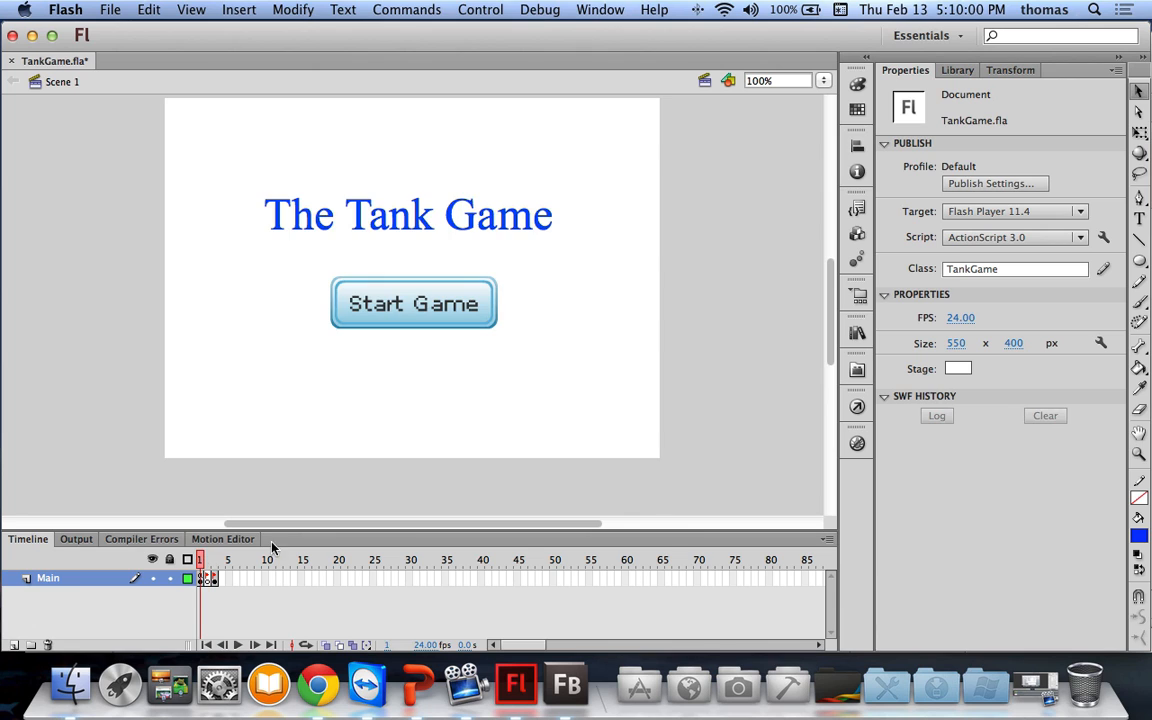
left_click(858, 408)
double_click(478, 263)
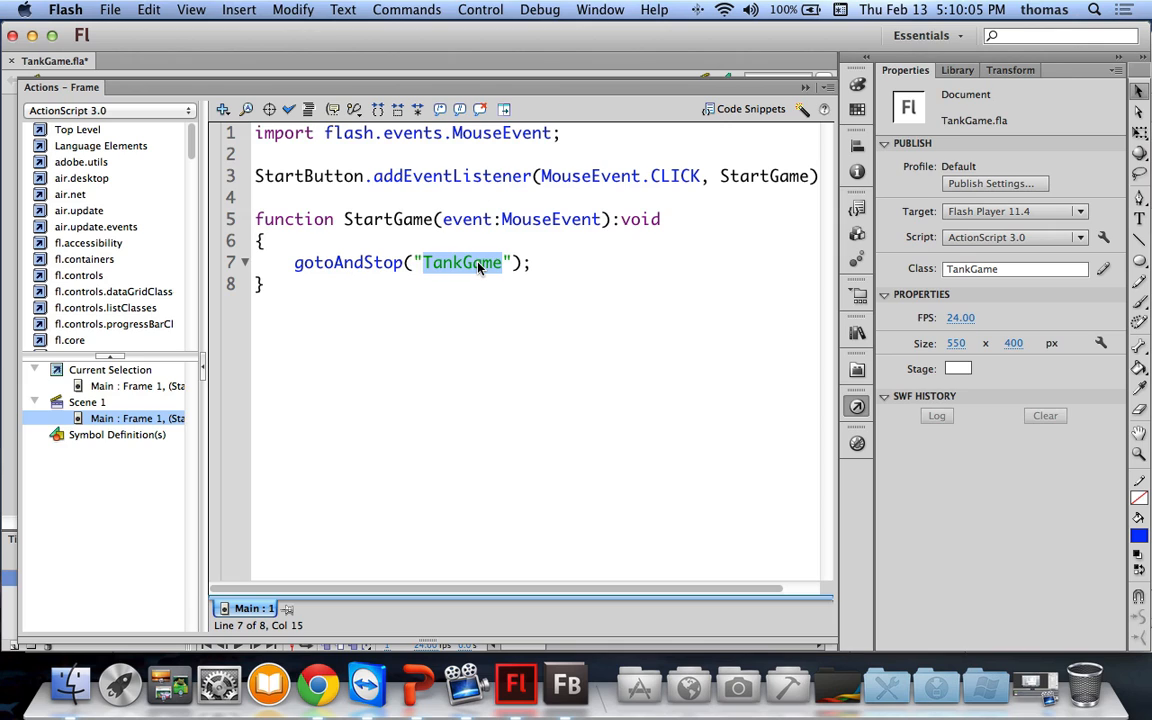
type("GameScreen")
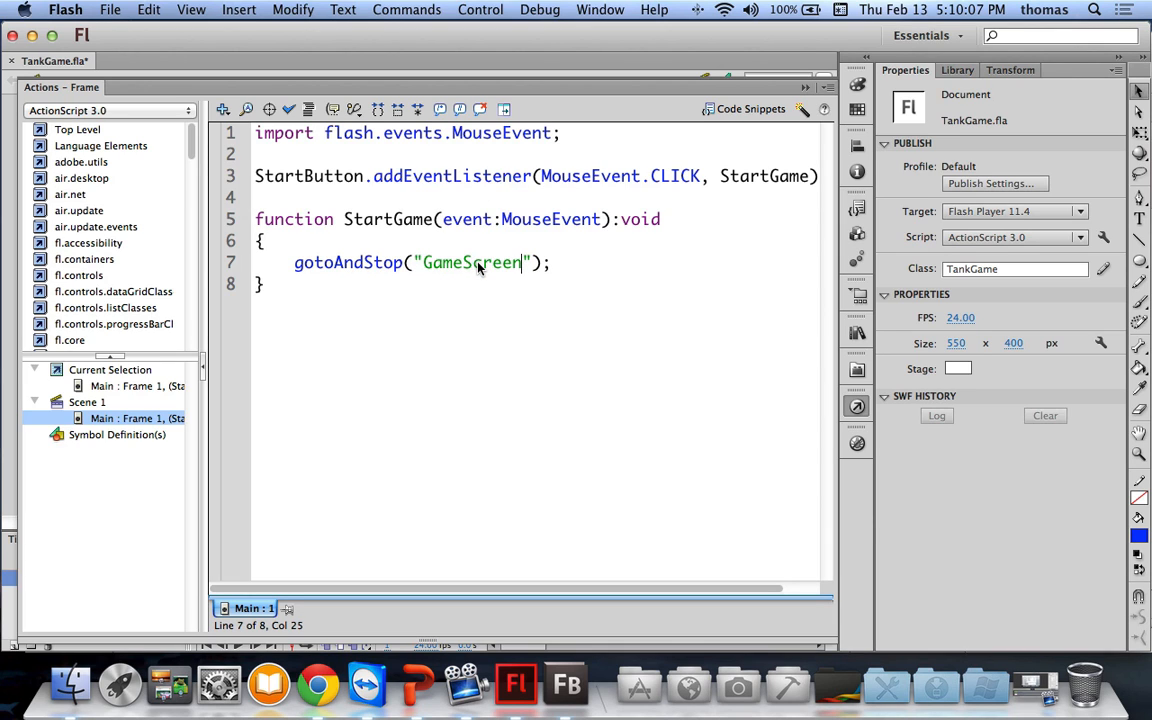
Step: Add a stop(); call on a new line after the StartGame function in the frame 1 script and close the script editor
left_click(285, 284)
key("Return")
type("stop();")
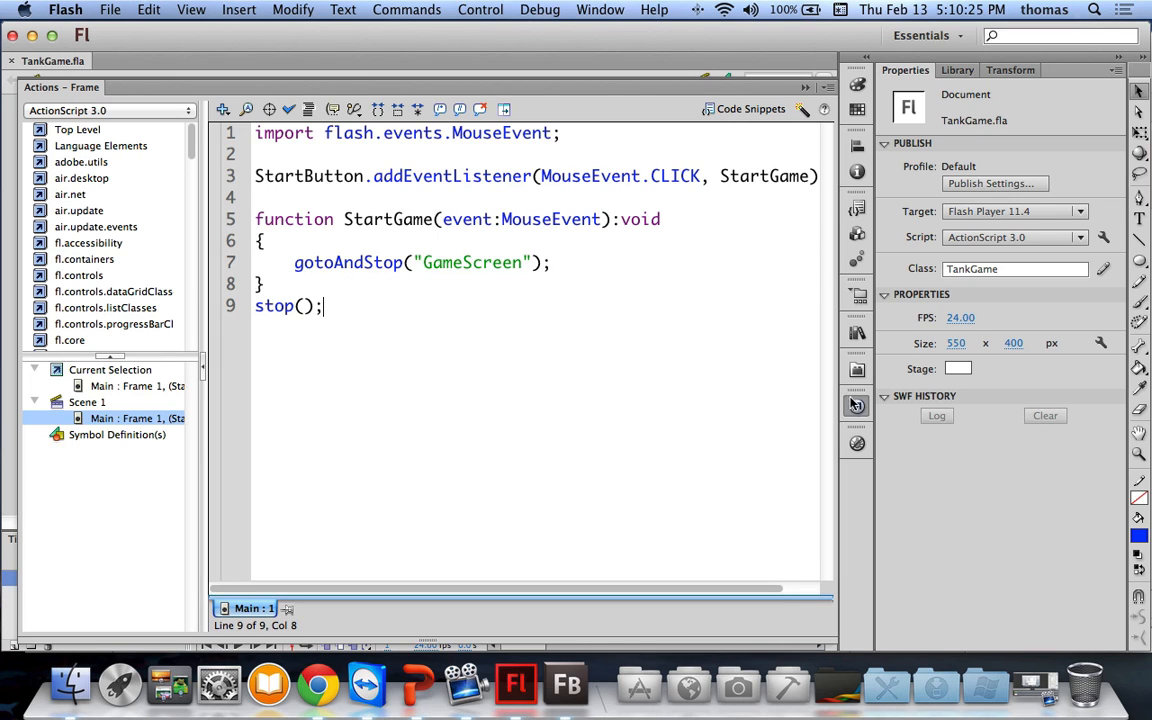
key("alt+F9")
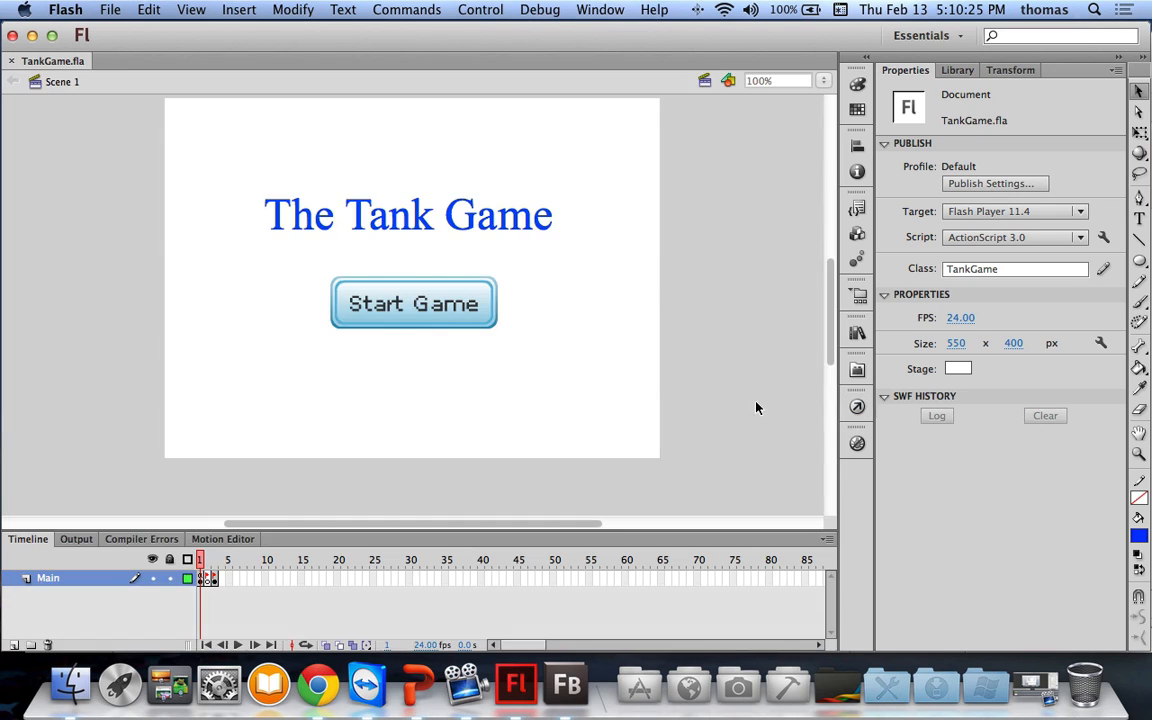
Step: Open the script of frame 3 on the Main layer, with no stage objects selected
left_click(213, 578)
left_click(396, 282)
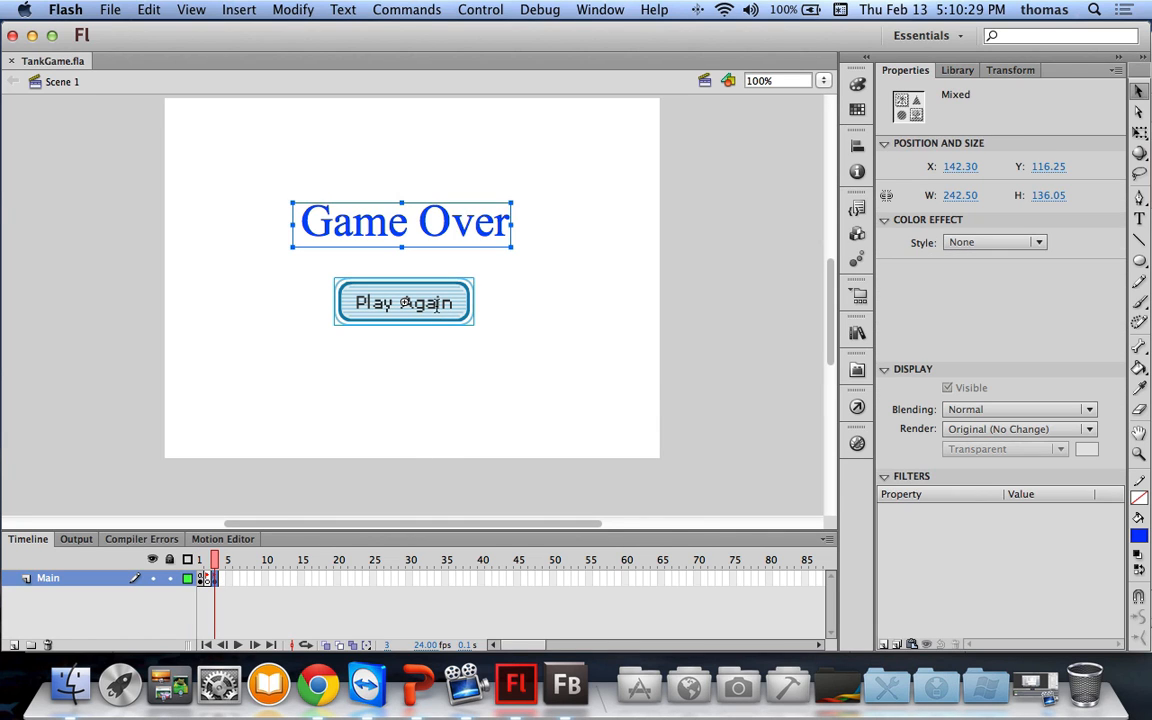
left_click(856, 408)
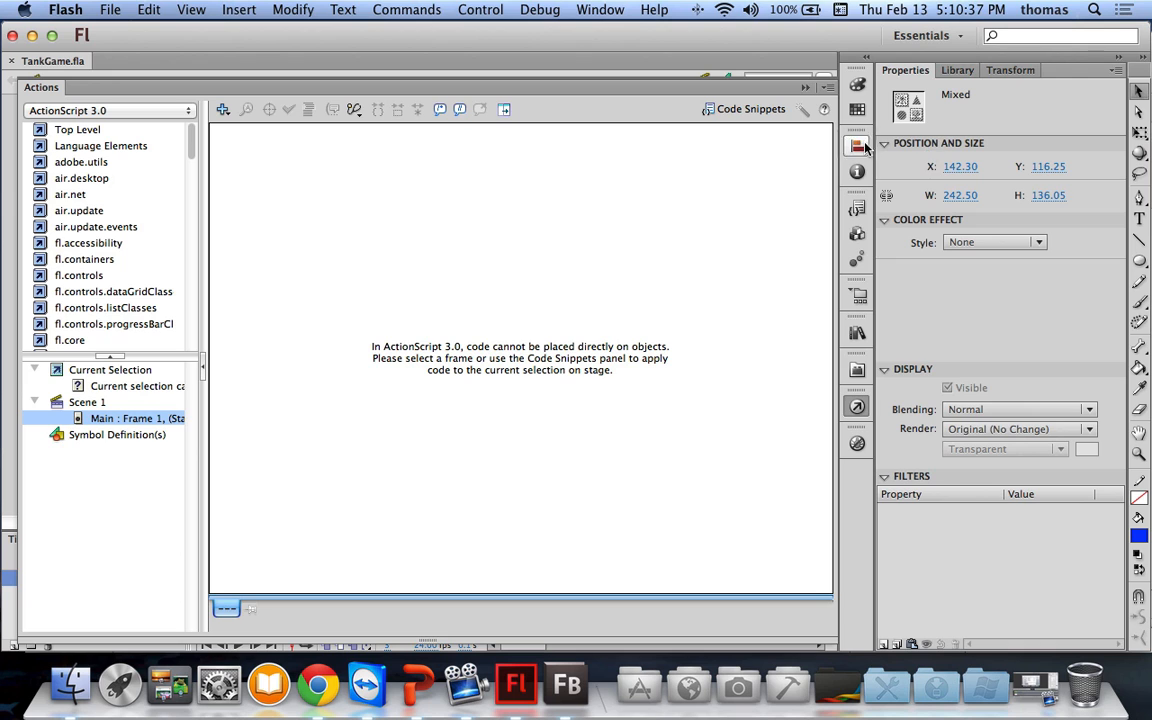
left_click(856, 408)
left_click(221, 590)
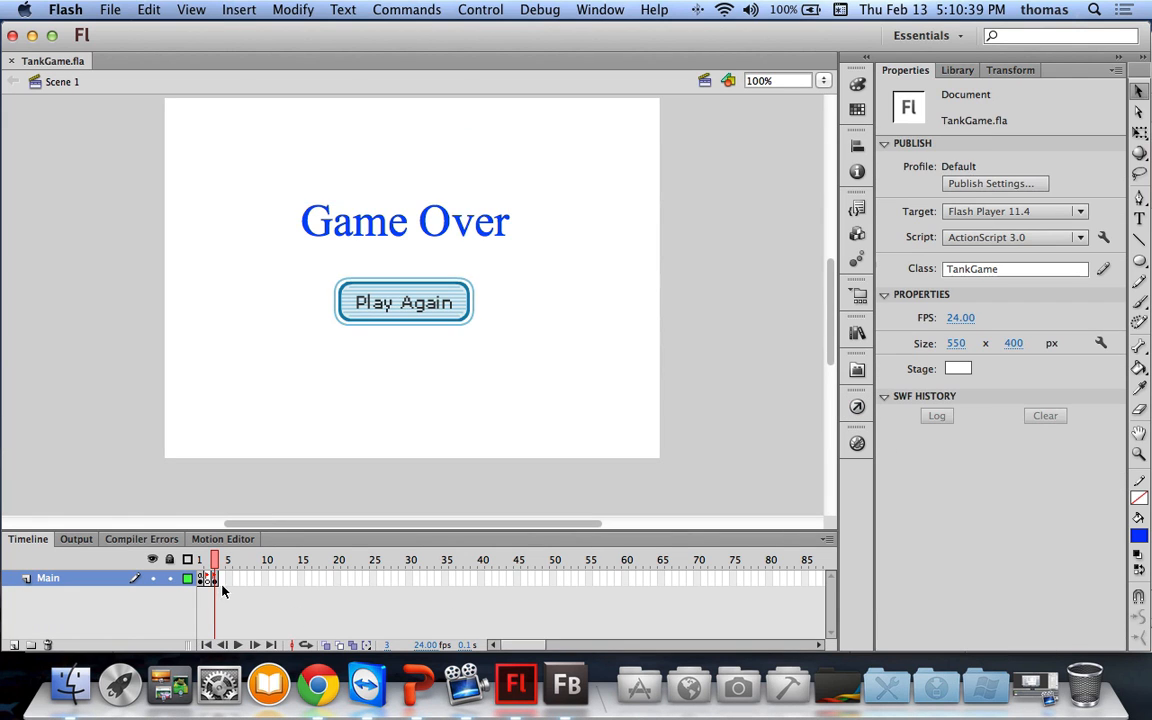
left_click(211, 577)
left_click(669, 368)
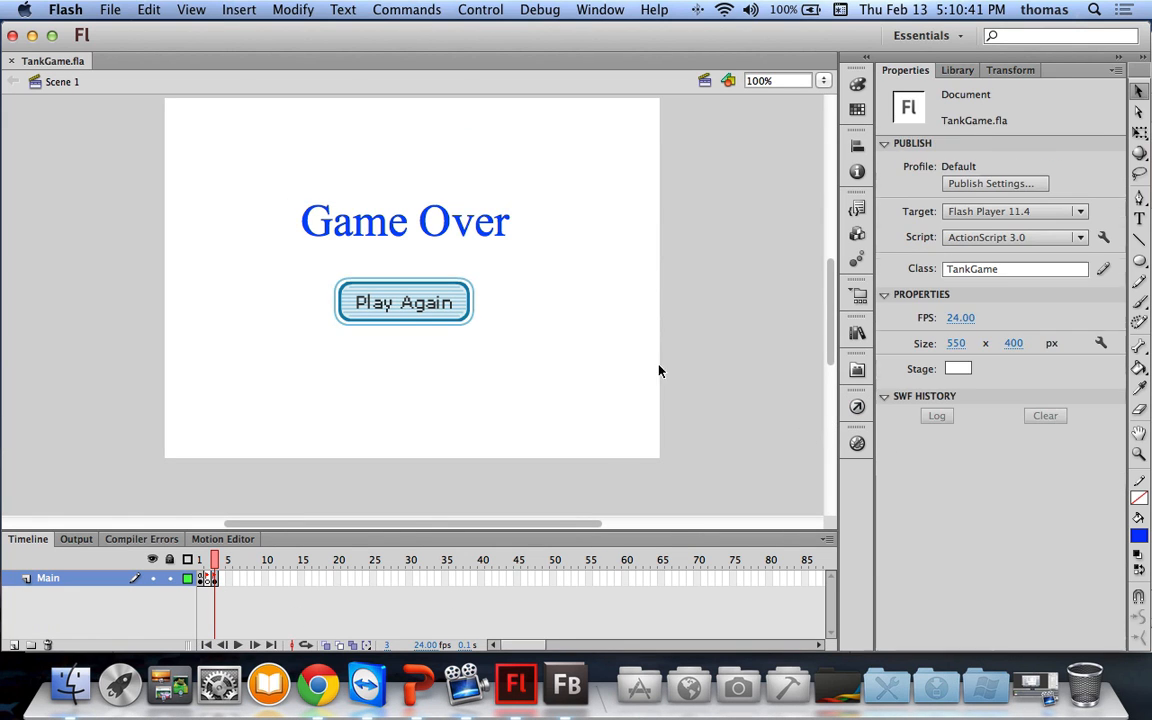
left_click(214, 580)
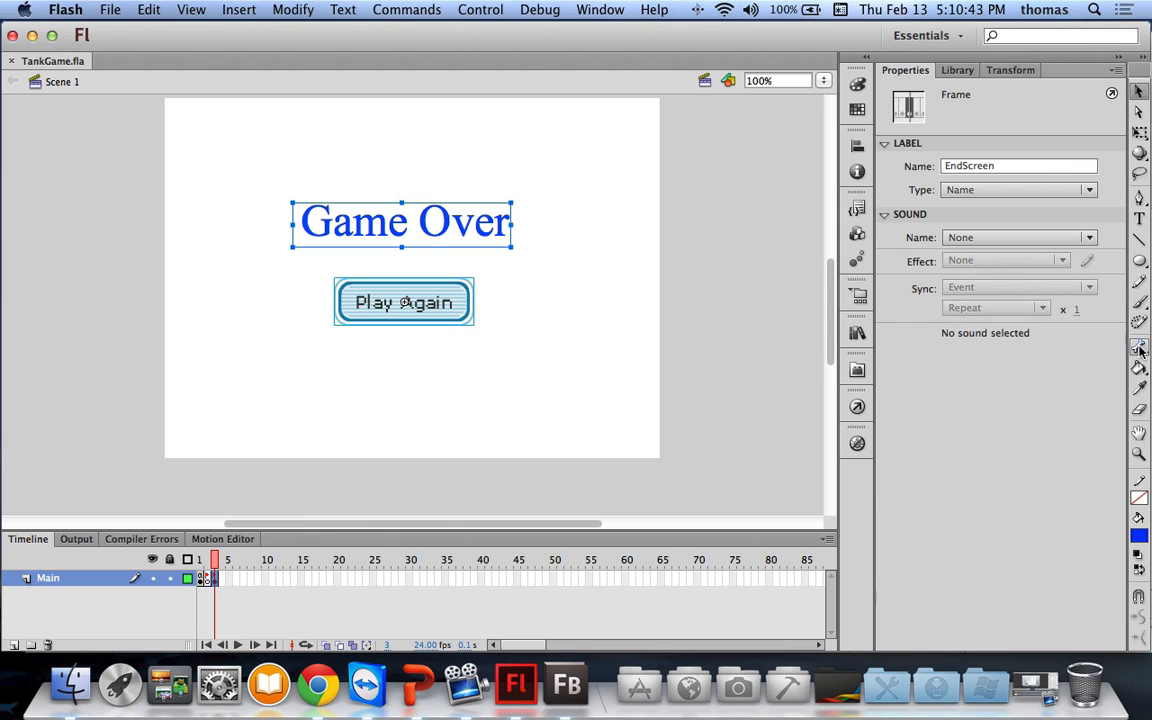
left_click(786, 291)
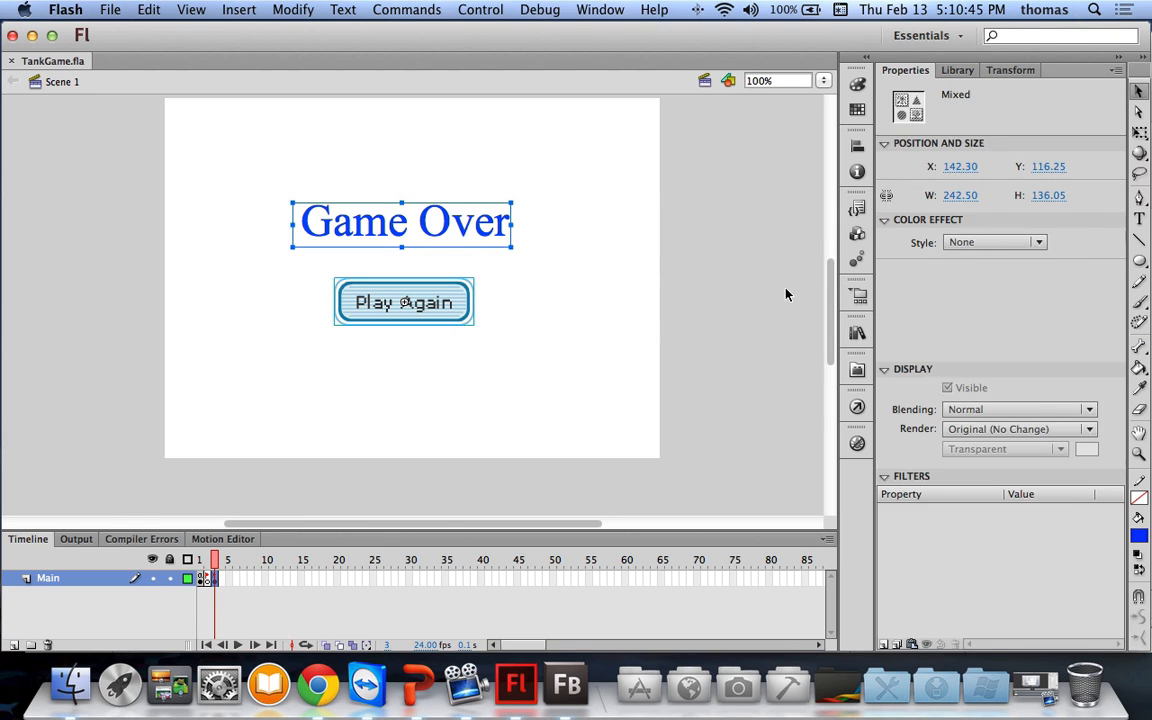
left_click(786, 294)
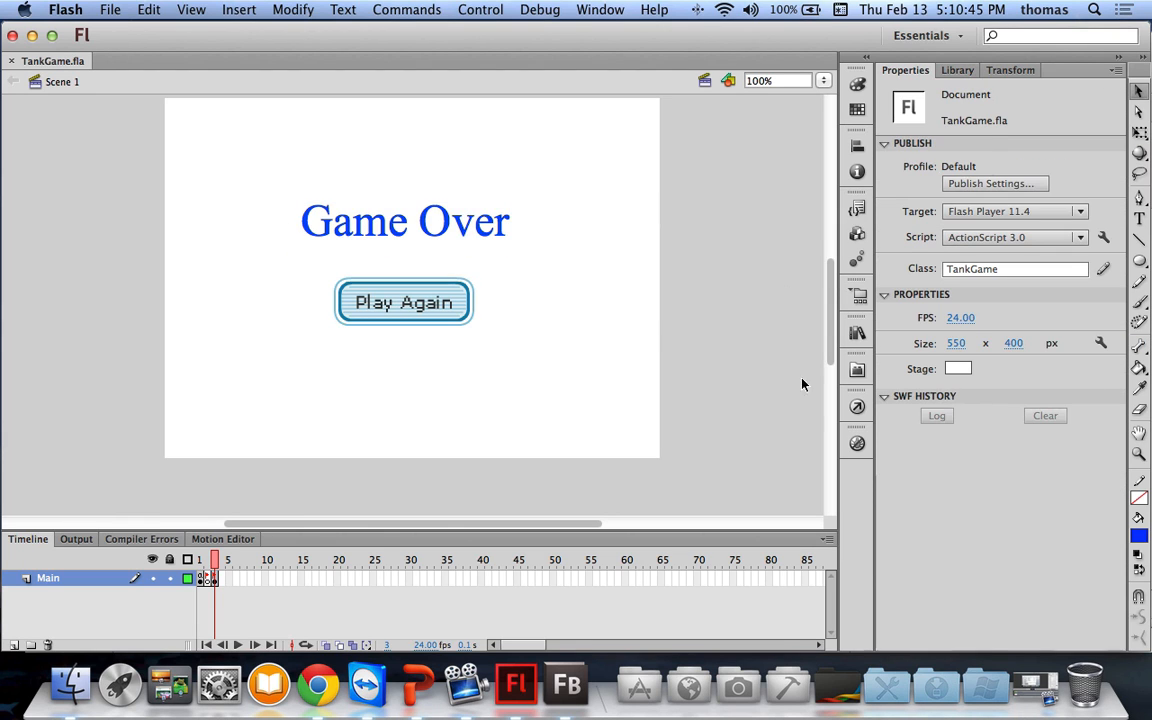
left_click(858, 408)
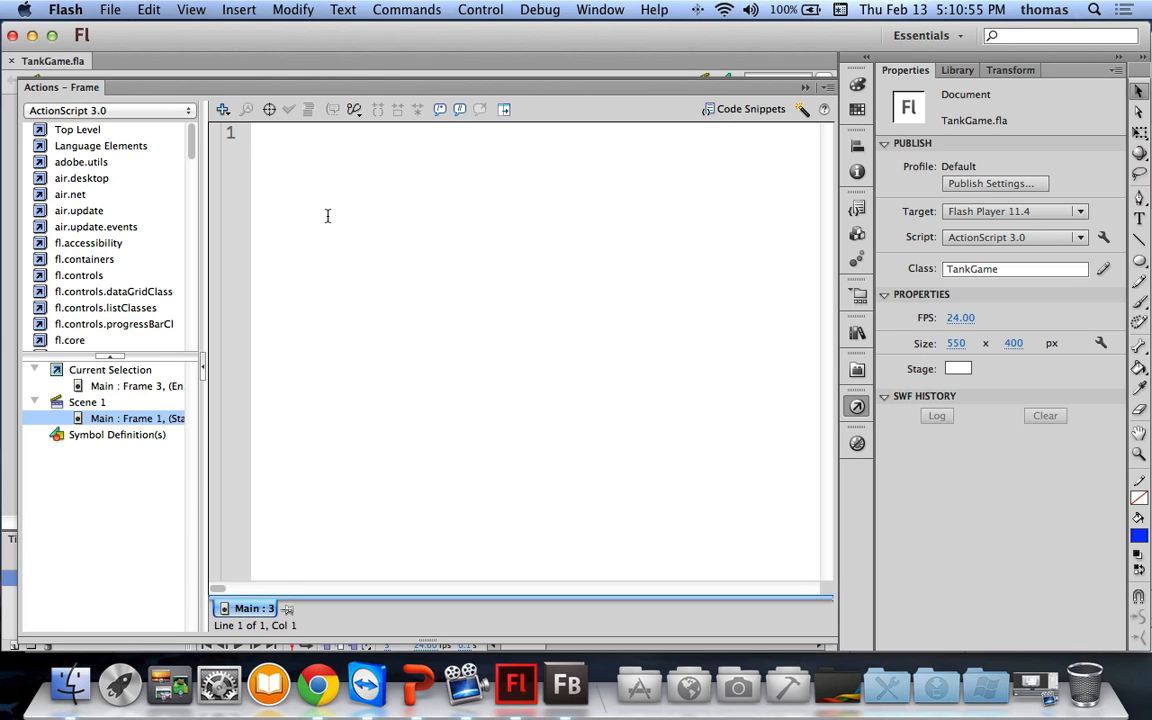
Step: Write PlayAgainButton.addEventListener(MouseEvent.CLICK, PlayAgain); as the first line of the frame 3 script
type("PlayAg")
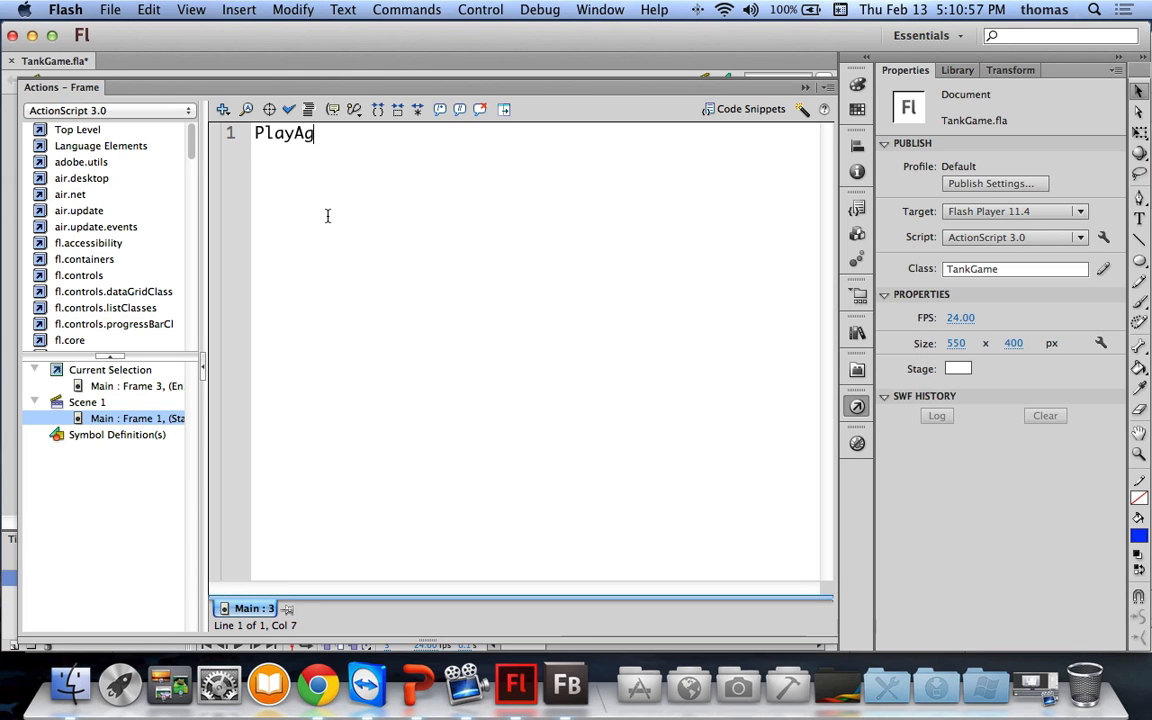
type("ainButton.")
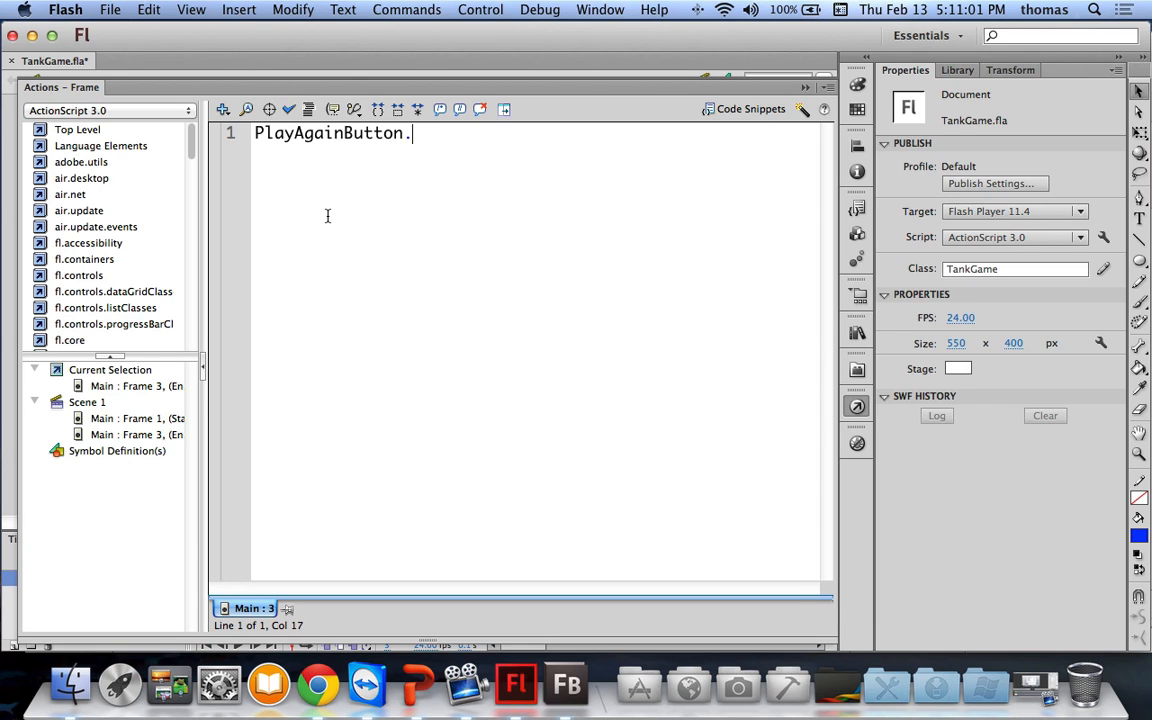
type("addEventListener(")
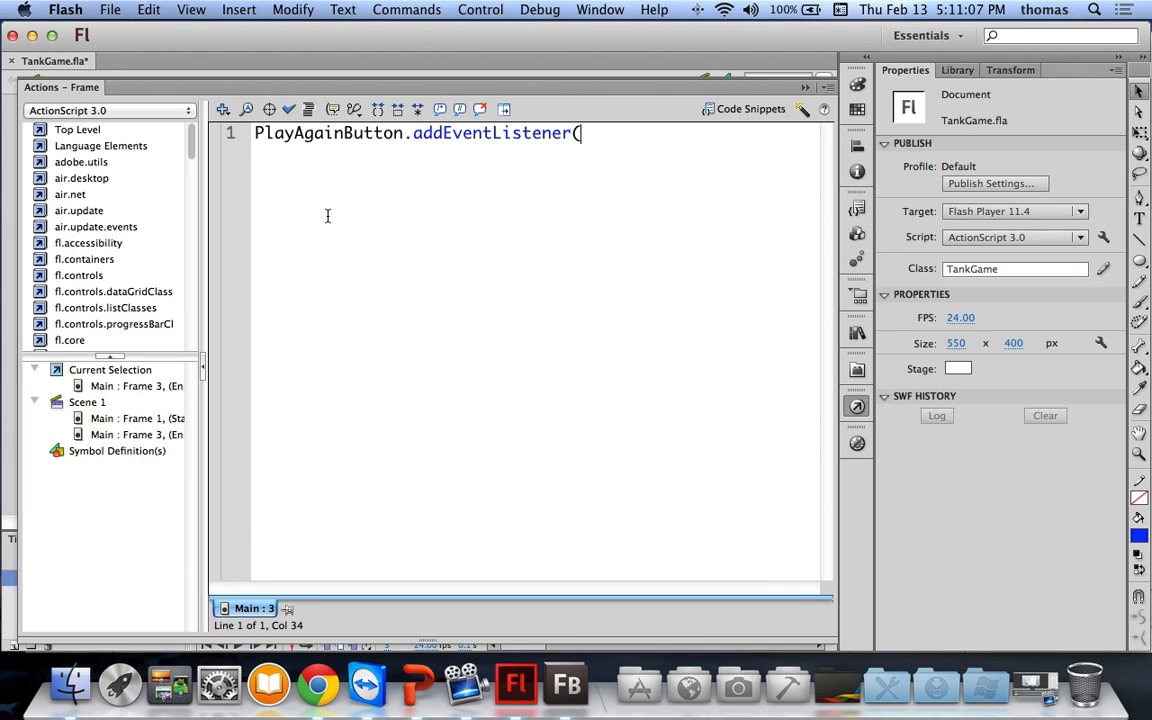
type("MouseEvent.CLICK")
key("comma")
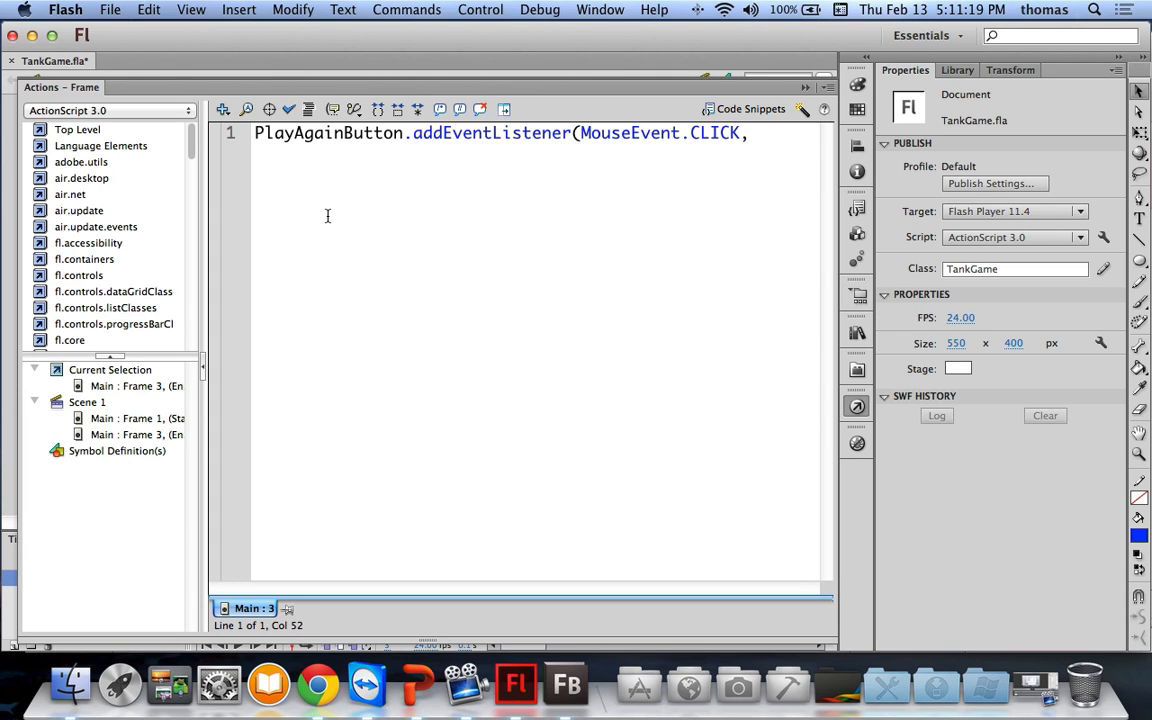
type("PlayAgain")
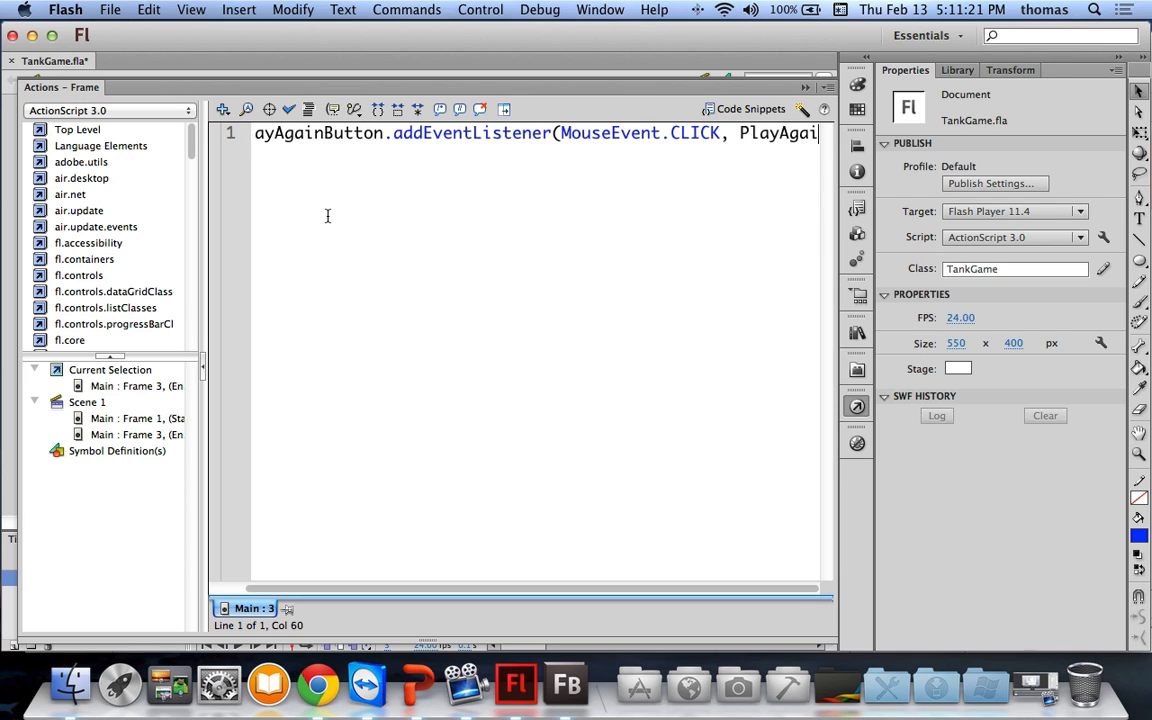
type(");")
key("Return")
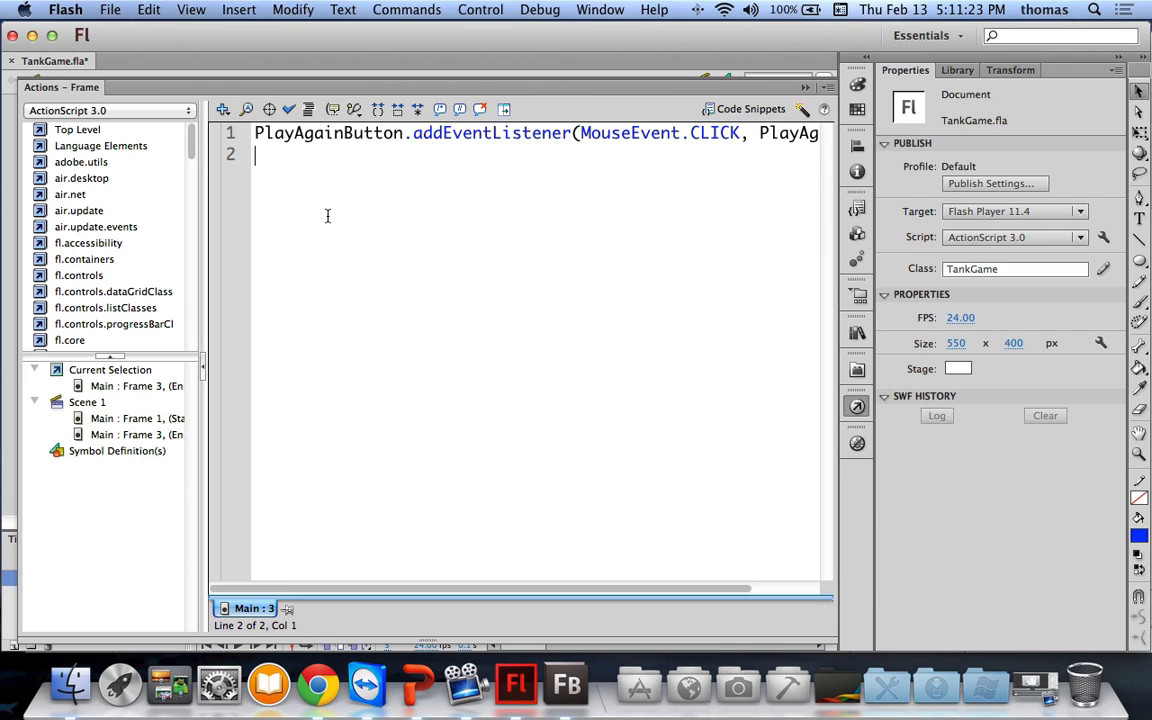
Step: Insert two lines above the listener and copy the import flash.events.MouseEvent; statement from the frame 1 script onto line 1
key("Up")
key("Return")
key("Return")
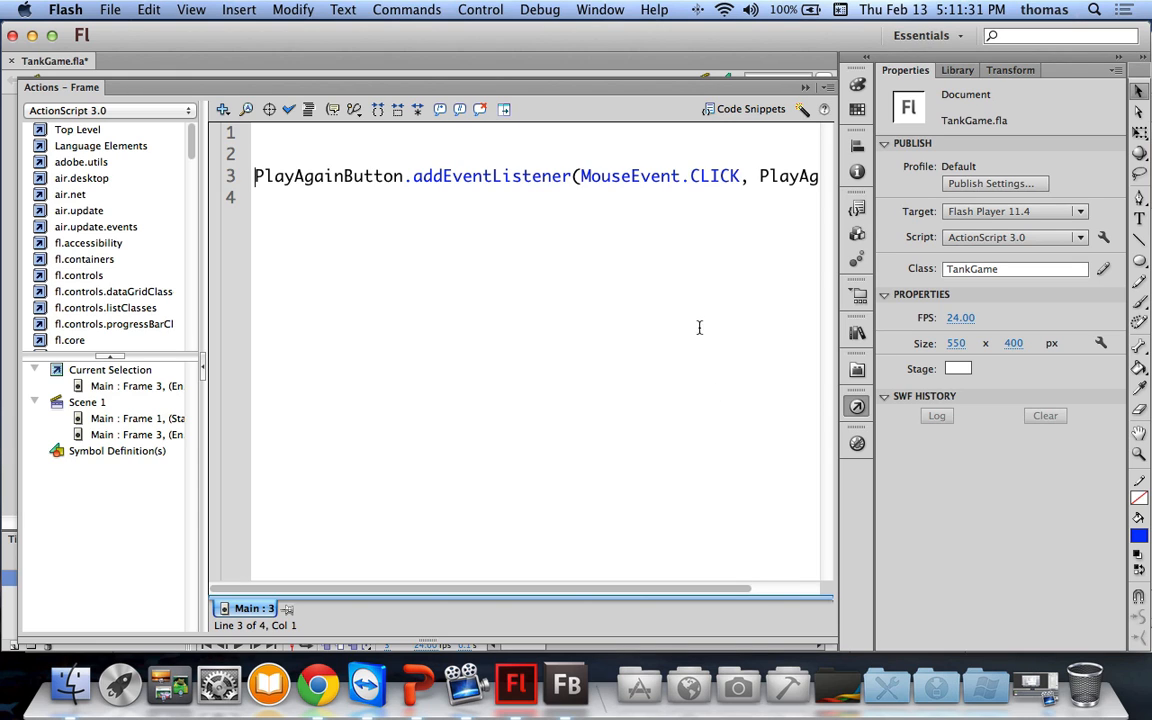
left_click(142, 418)
left_click(287, 133)
left_click_drag(253, 133, 568, 137)
key("super+c")
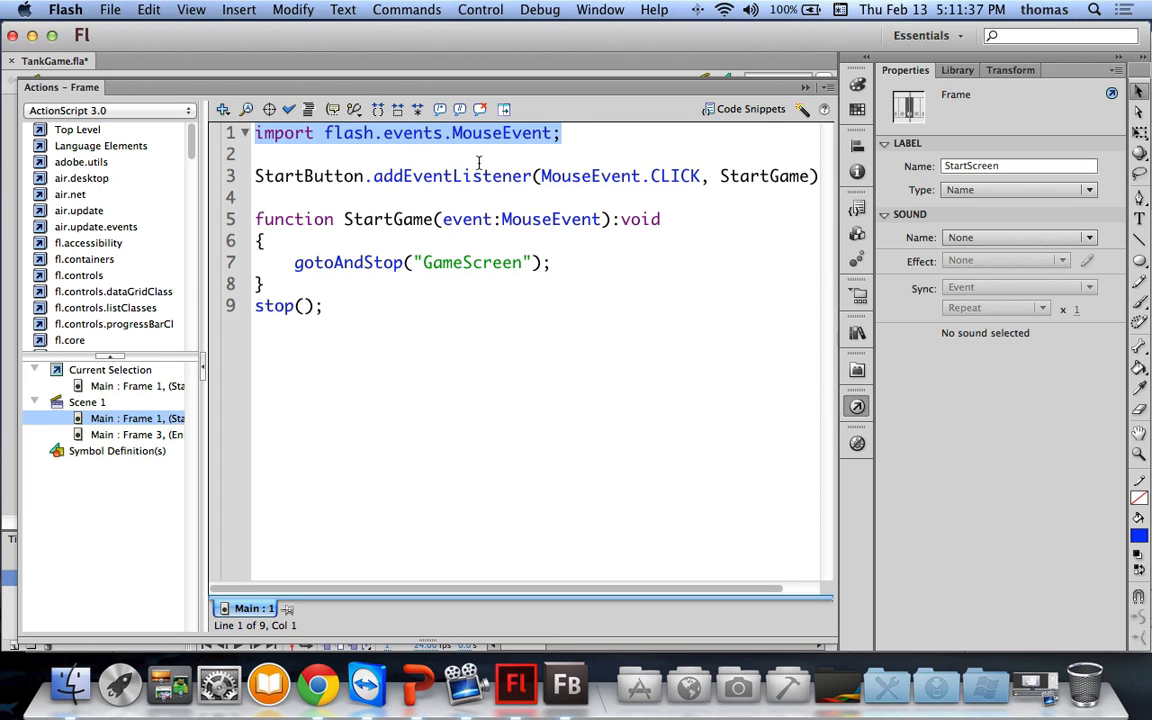
left_click(137, 436)
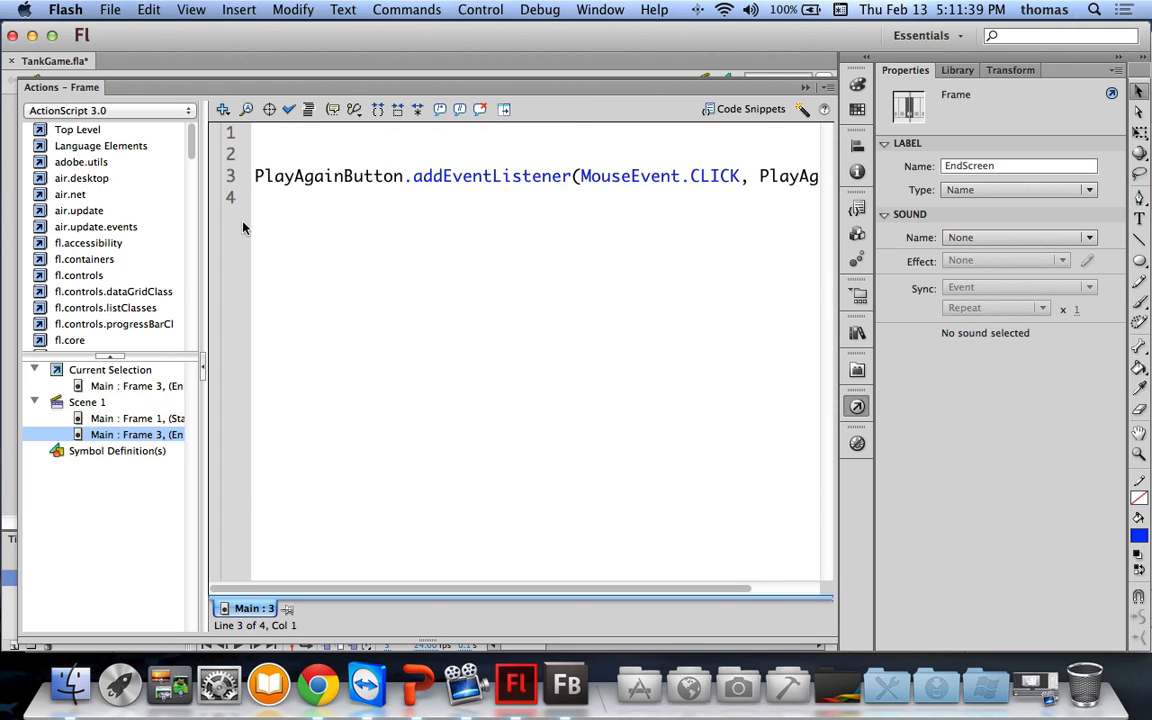
key("super+v")
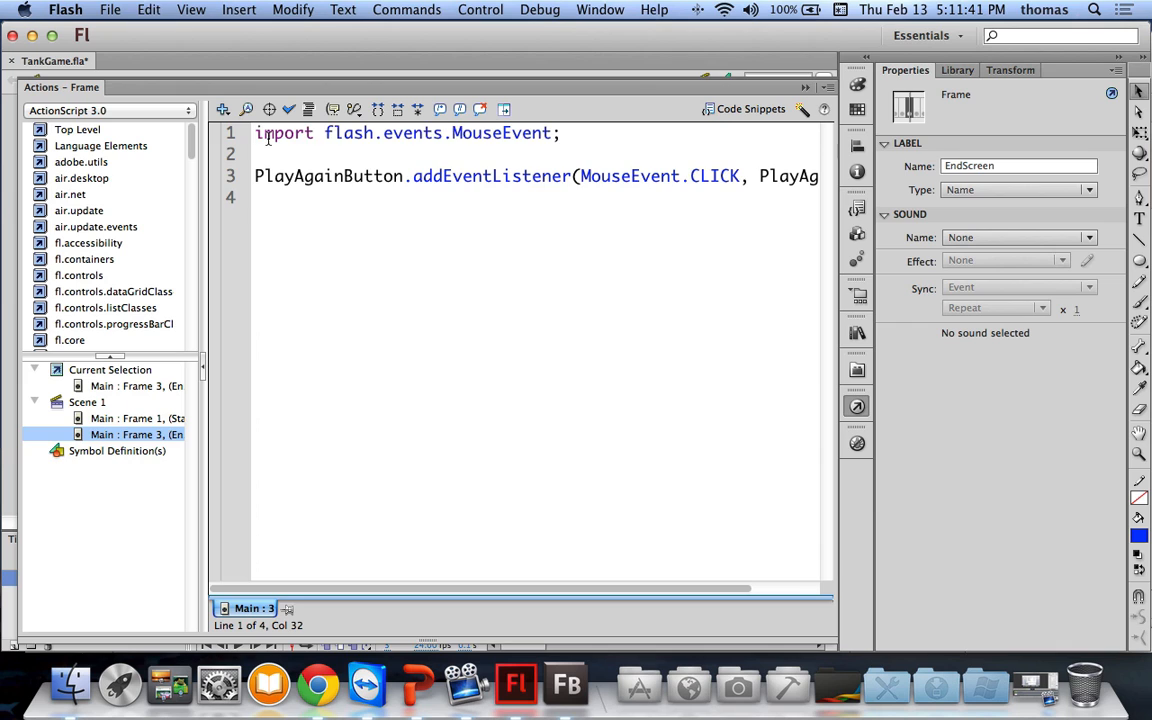
Step: Copy the StartGame function and the stop(); call from the frame 1 script to below the listener in the frame 3 script
left_click(137, 427)
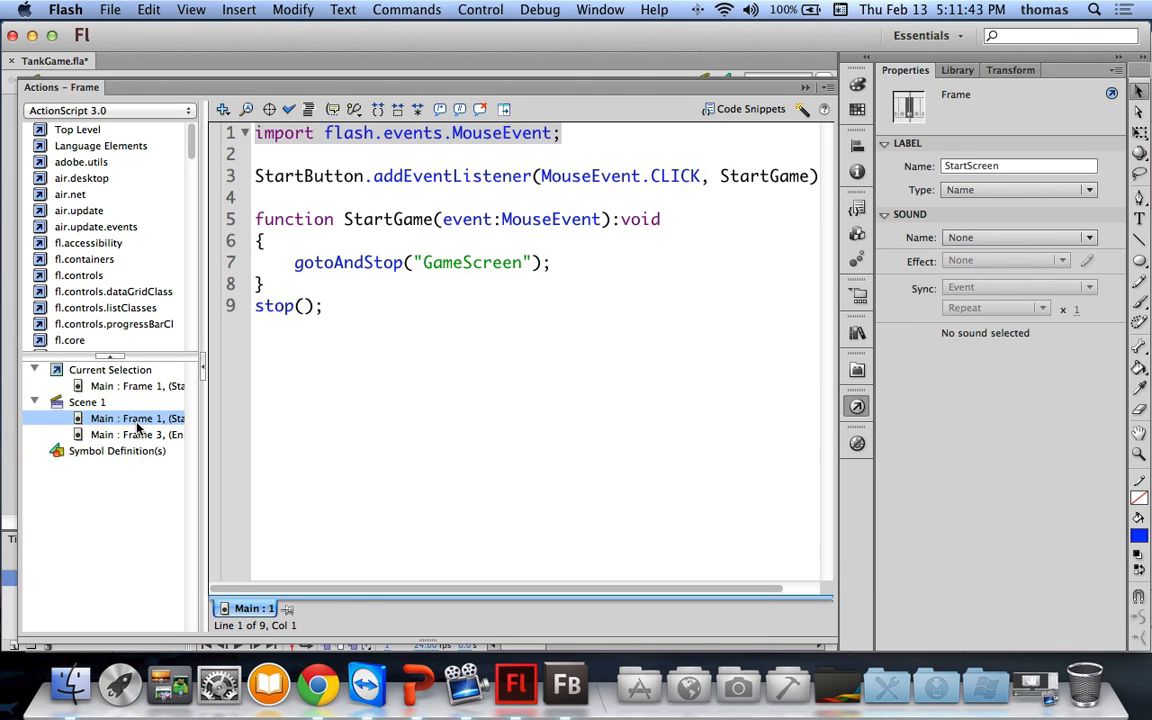
left_click(138, 434)
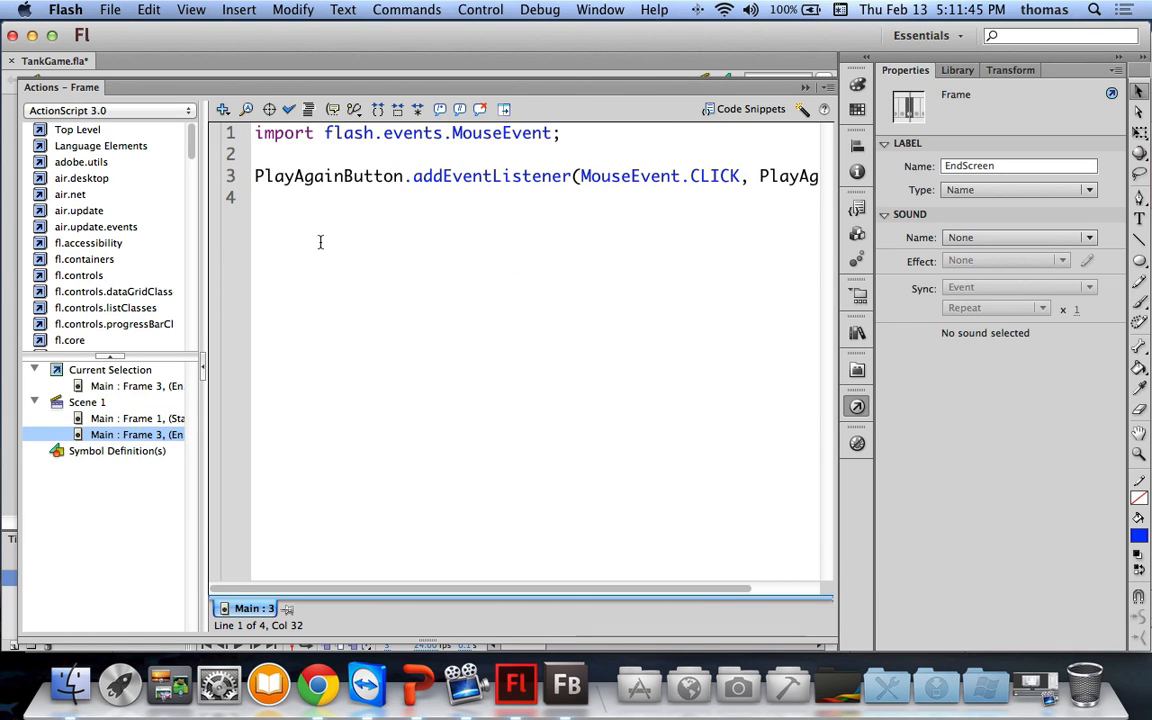
left_click(106, 421)
left_click_drag(256, 217, 326, 313)
key("super+c")
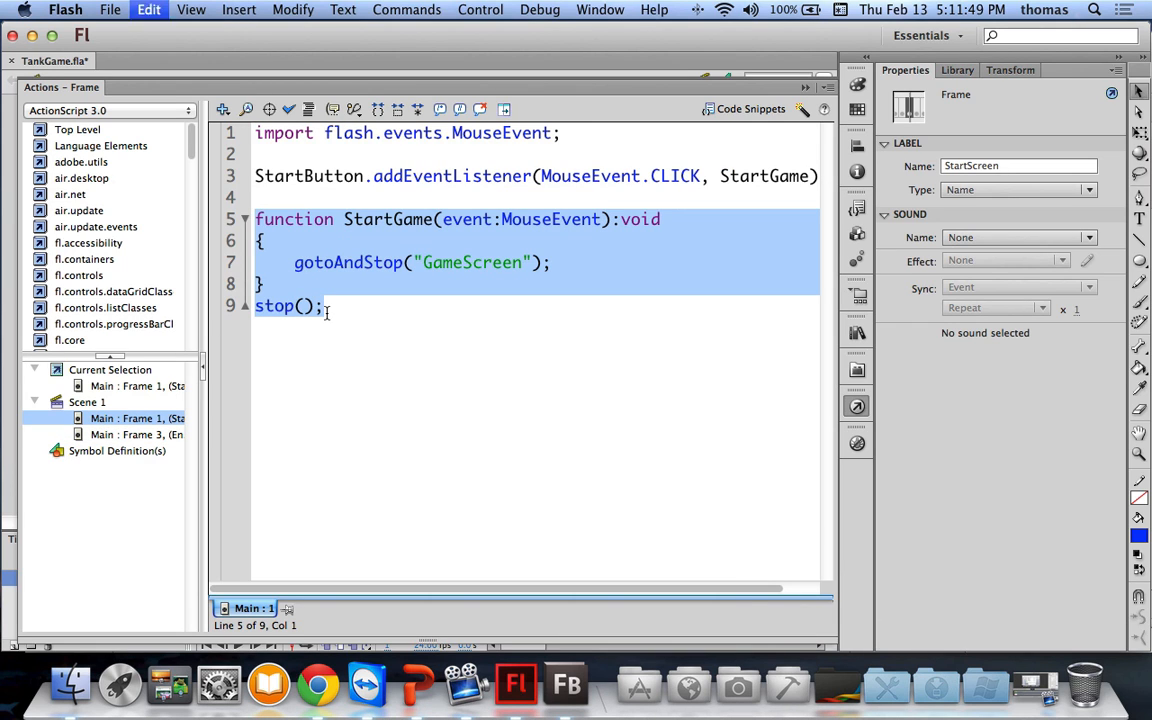
left_click(135, 434)
left_click(275, 226)
key("Return")
key("super+v")
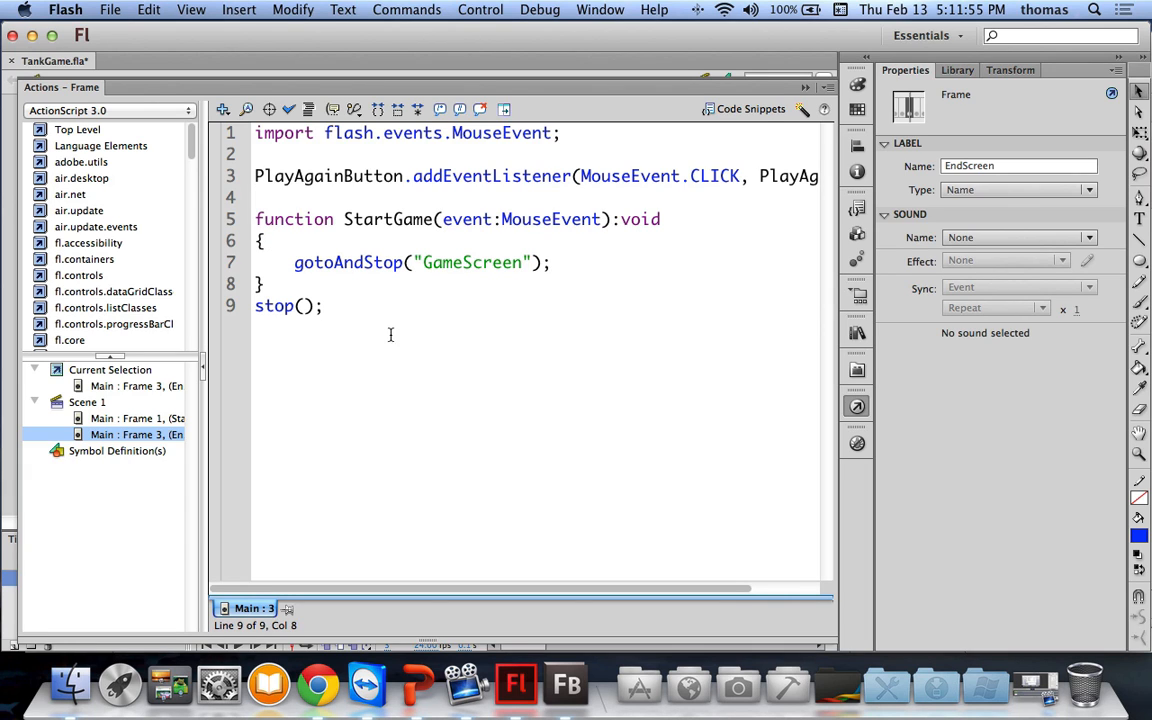
Step: Change the gotoAndStop target in the frame 3 script to "StartScreen"
key("shift+Home")
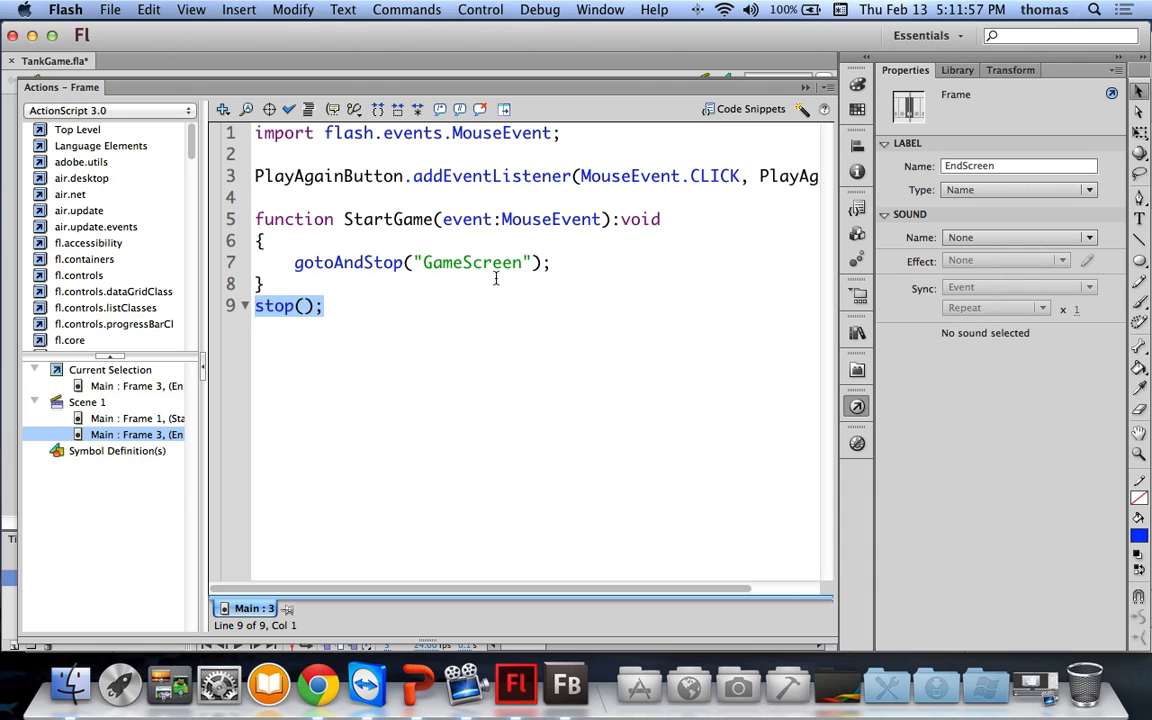
double_click(466, 262)
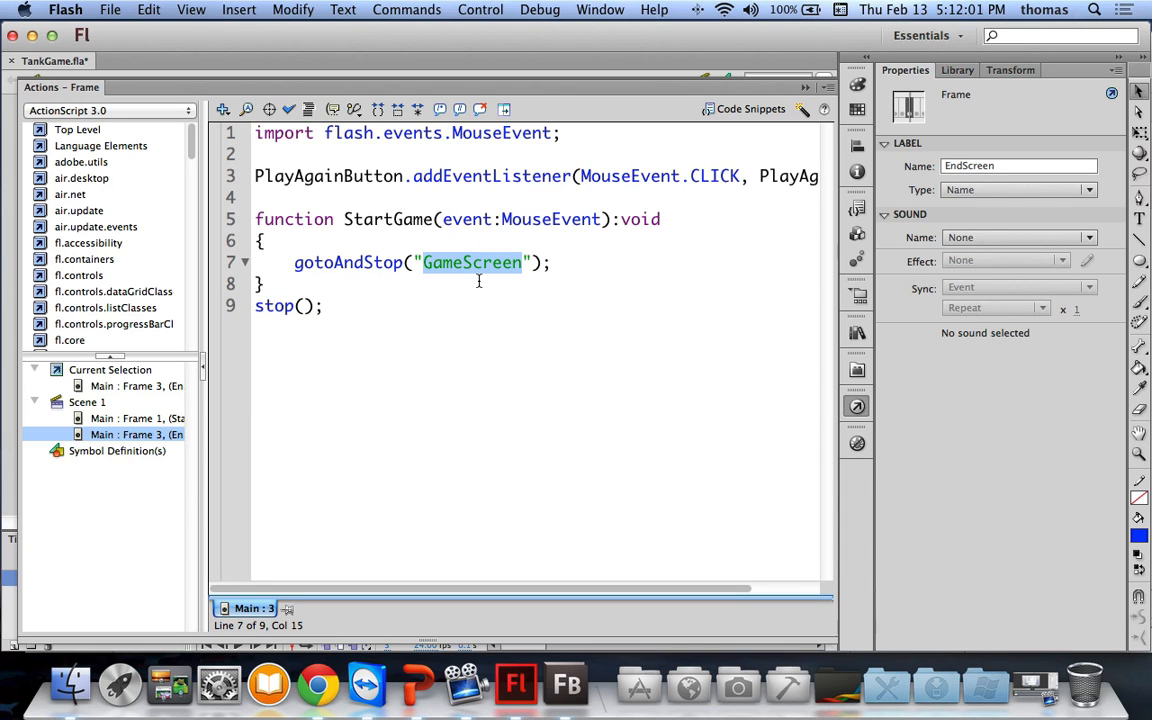
type("StartScreen")
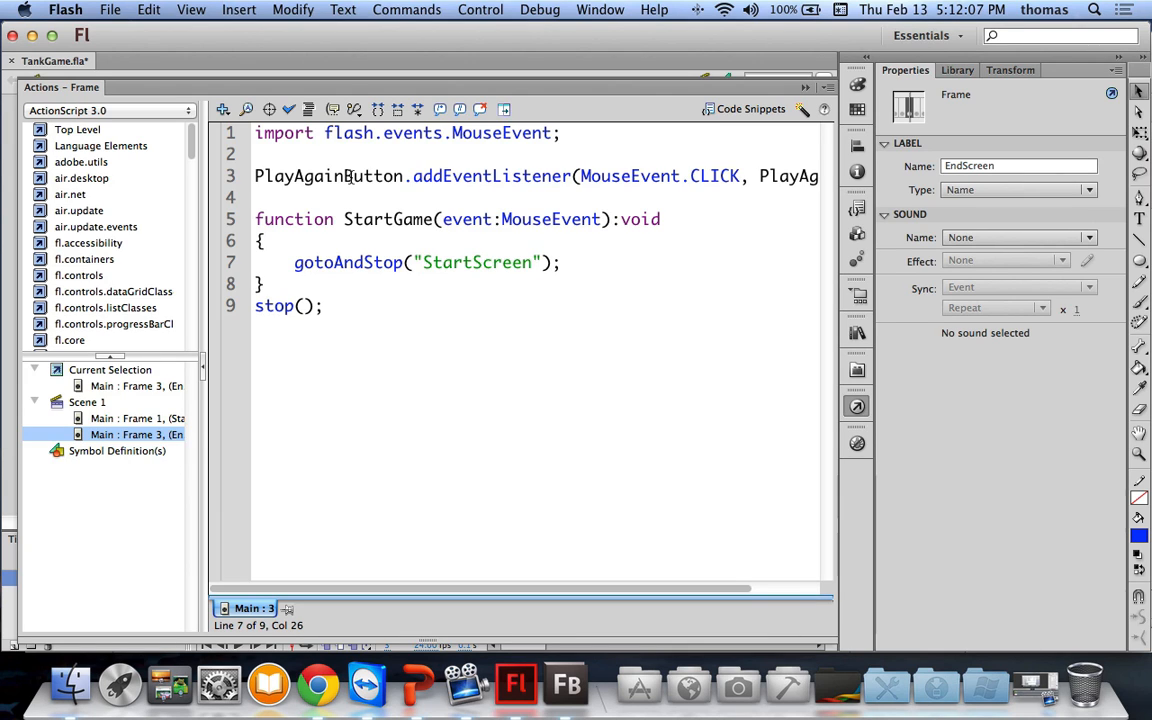
Step: Rename the StartGame function in the frame 3 script to PlayAgain and save the file
left_click(376, 219)
double_click(376, 219)
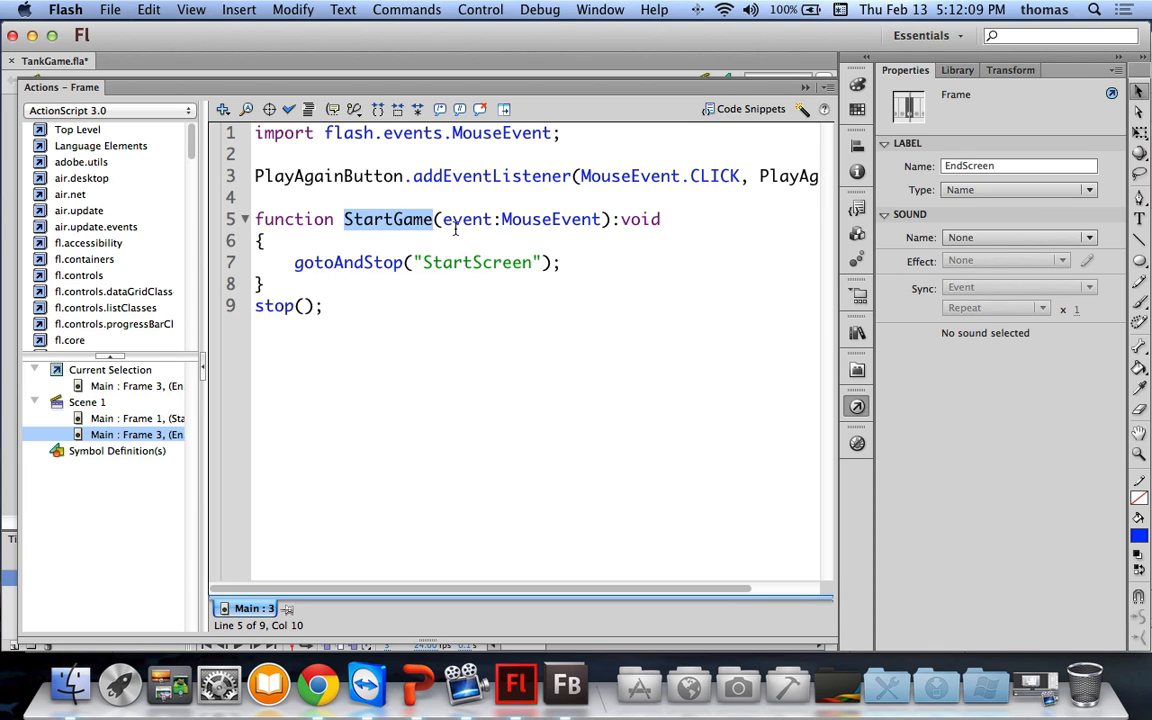
type("PlayAg")
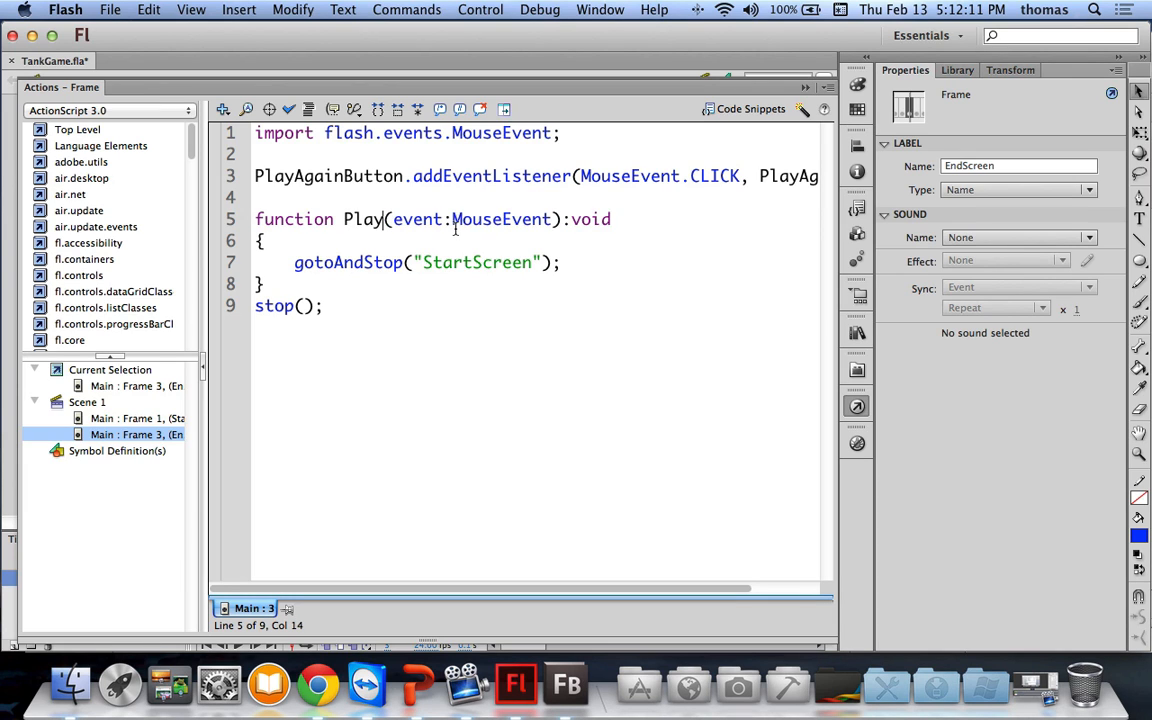
type("ain")
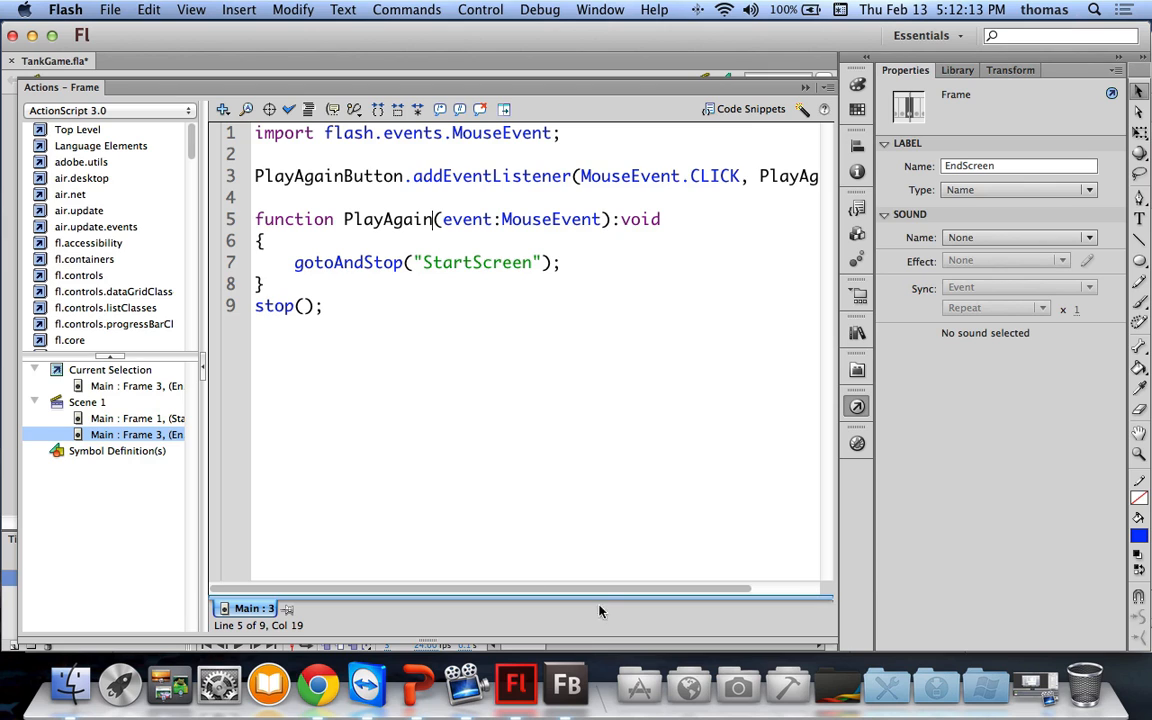
mouse_move(595, 592)
left_mouse_down()
mouse_move(650, 592)
mouse_move(595, 592)
left_mouse_up()
left_click(405, 243)
key("super+s")
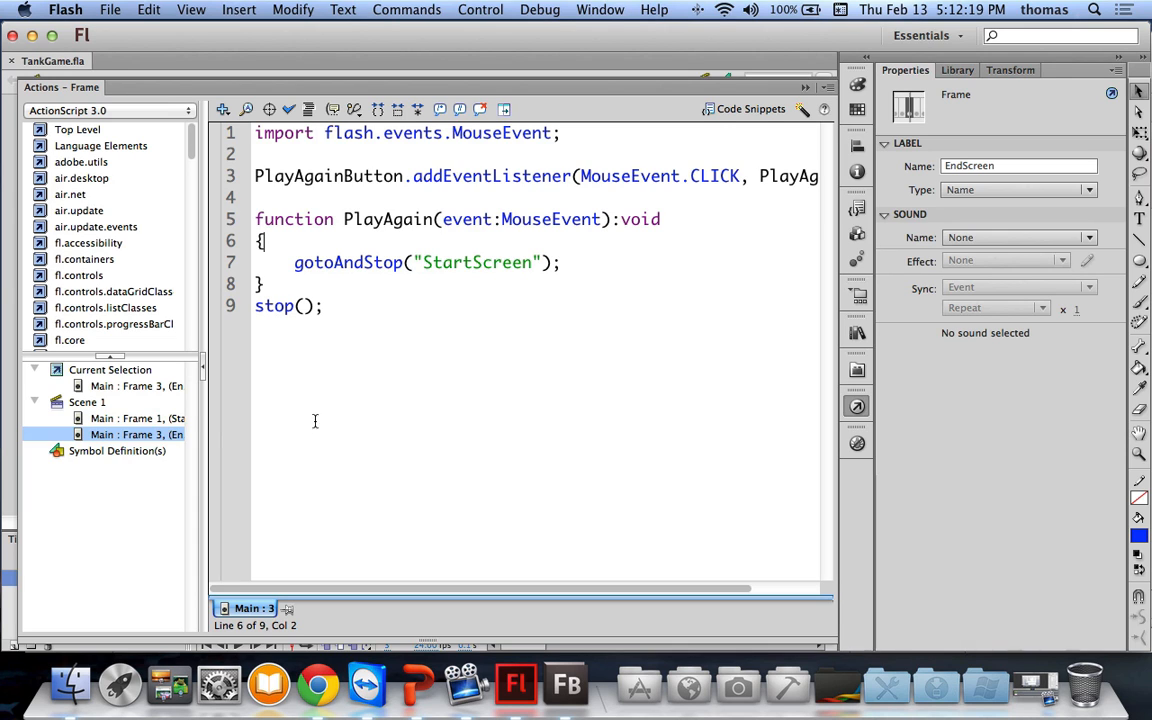
Step: Review the frame 1 and frame 3 scripts and the stage content of the EndScreen, StartScreen and GameScreen frames
left_click(137, 418)
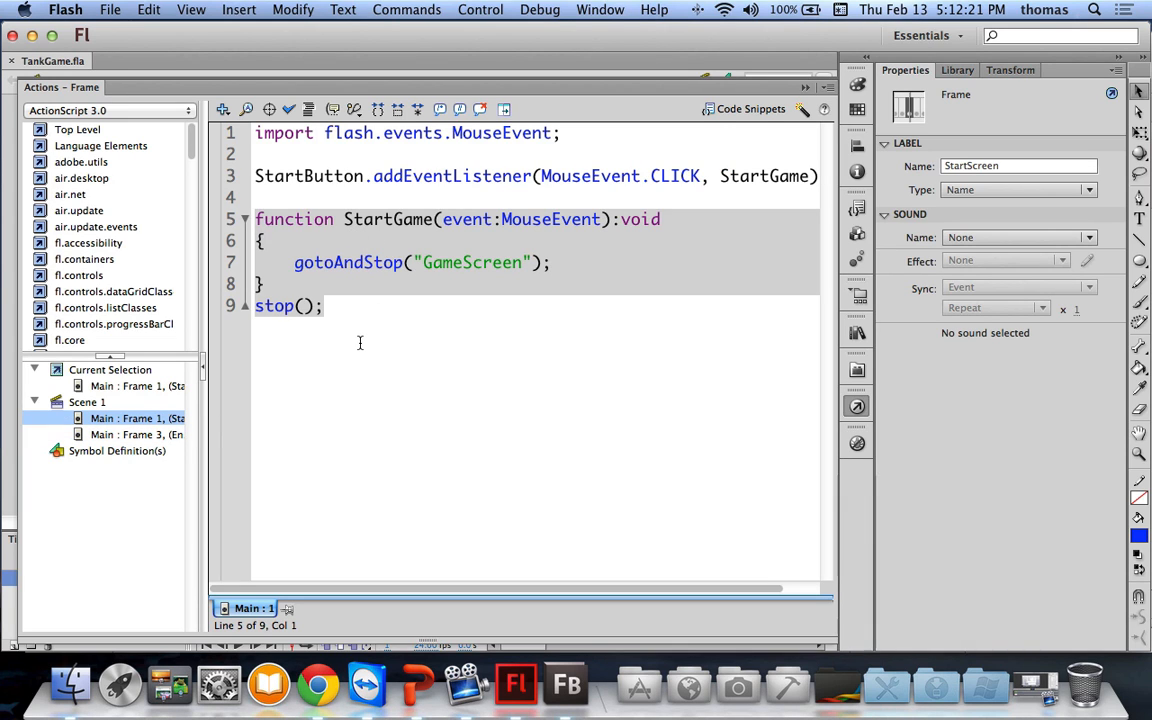
left_click(137, 434)
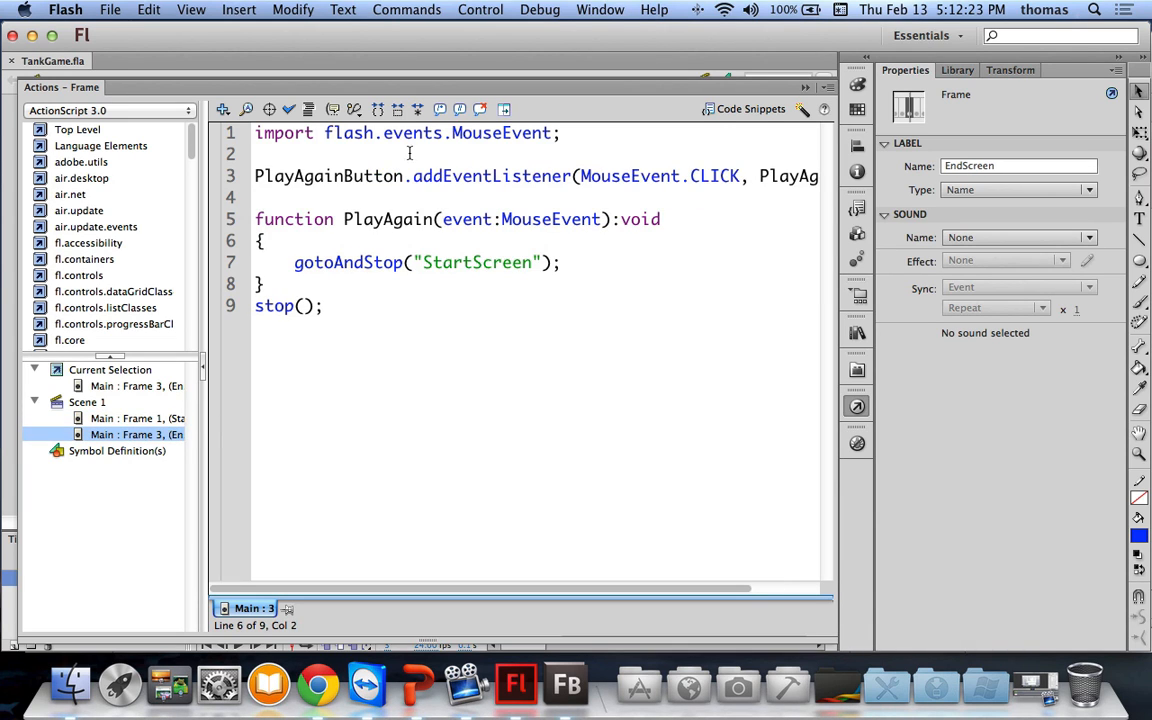
double_click(682, 88)
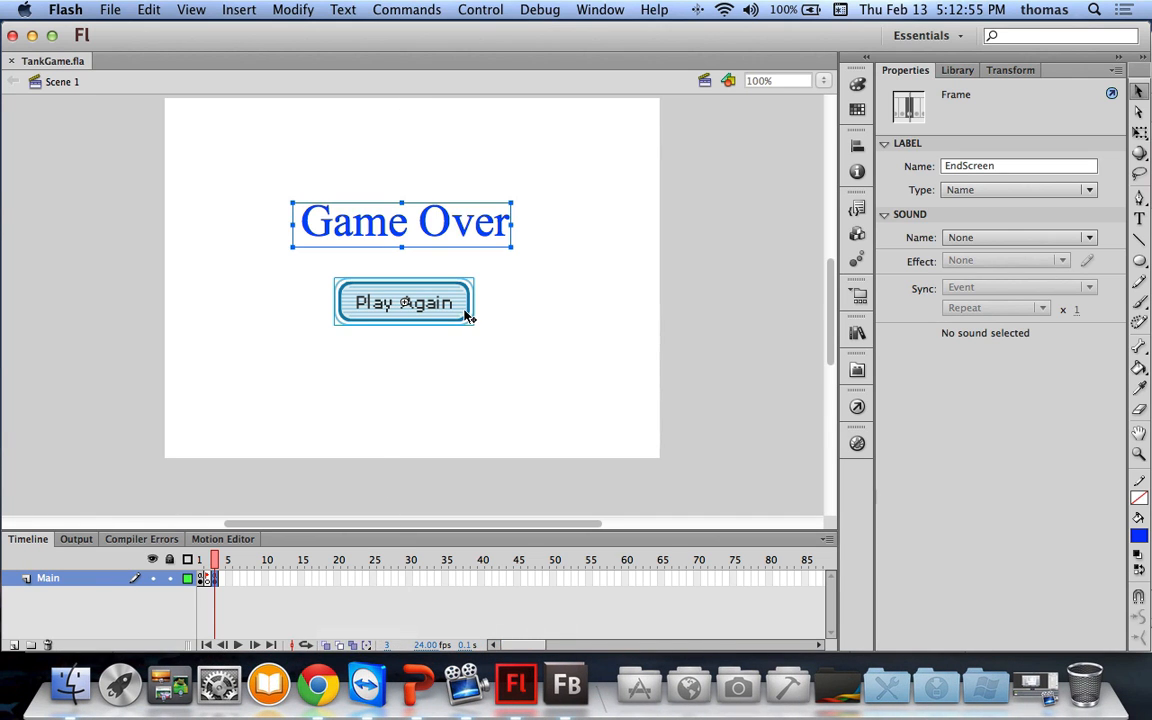
left_click(201, 578)
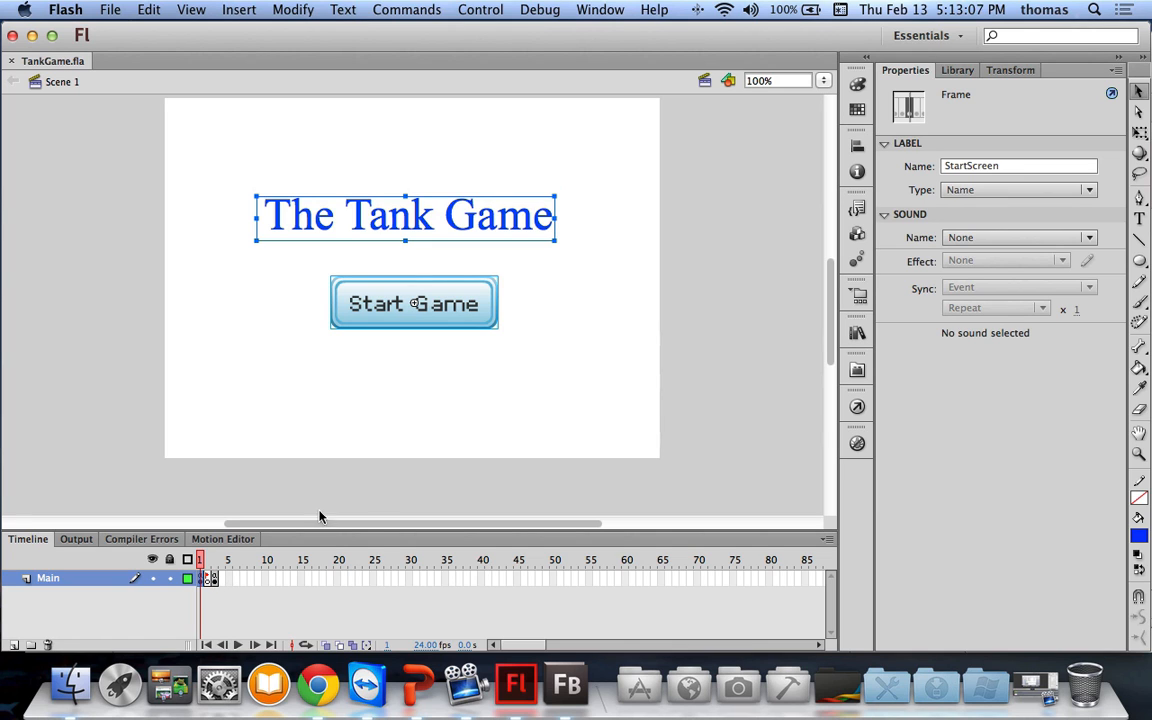
key("alt+F9")
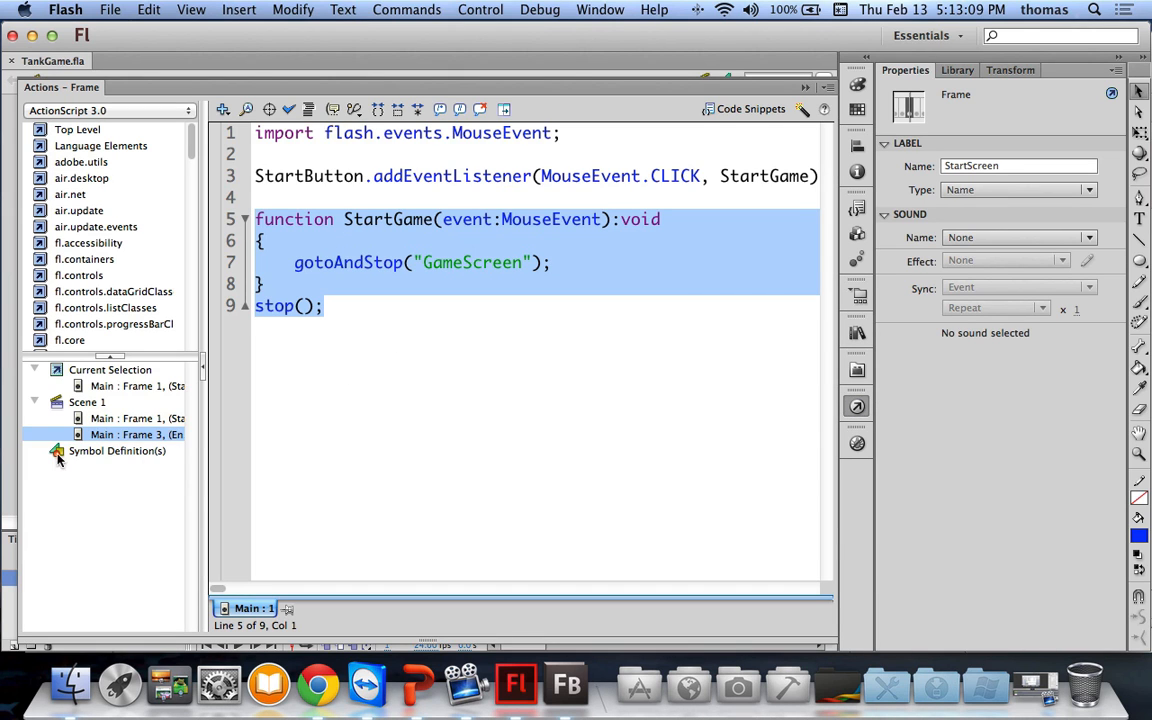
left_click(125, 418)
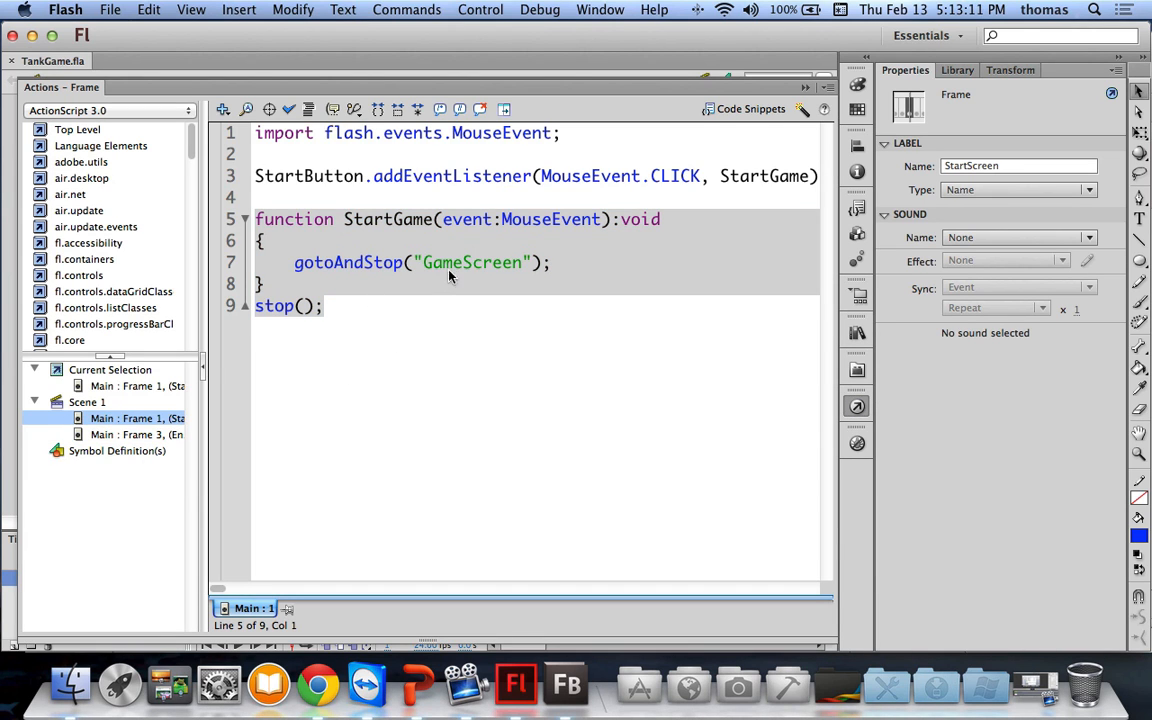
left_click(141, 436)
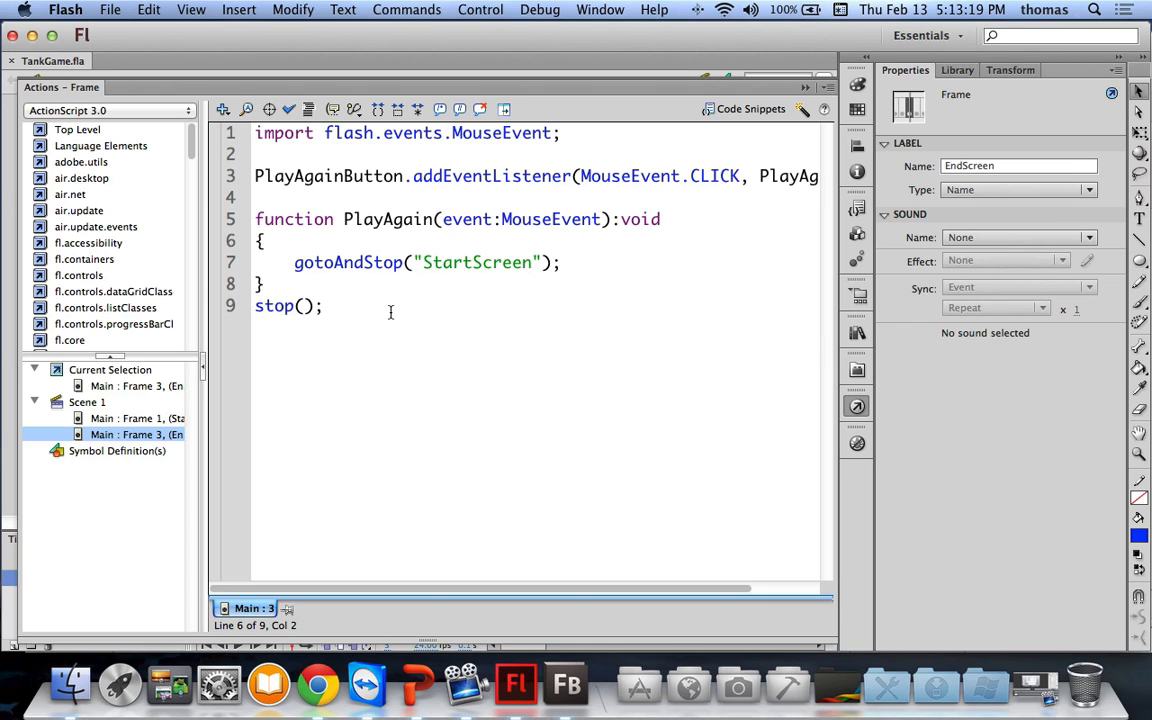
left_click(133, 419)
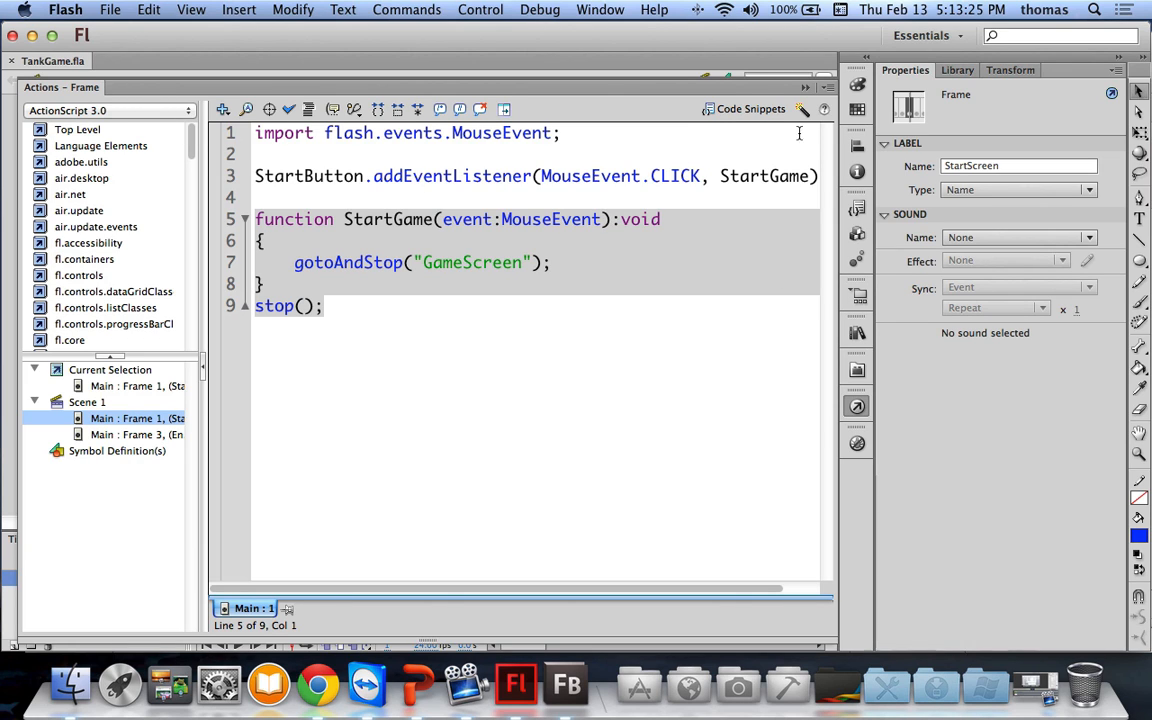
left_click(805, 87)
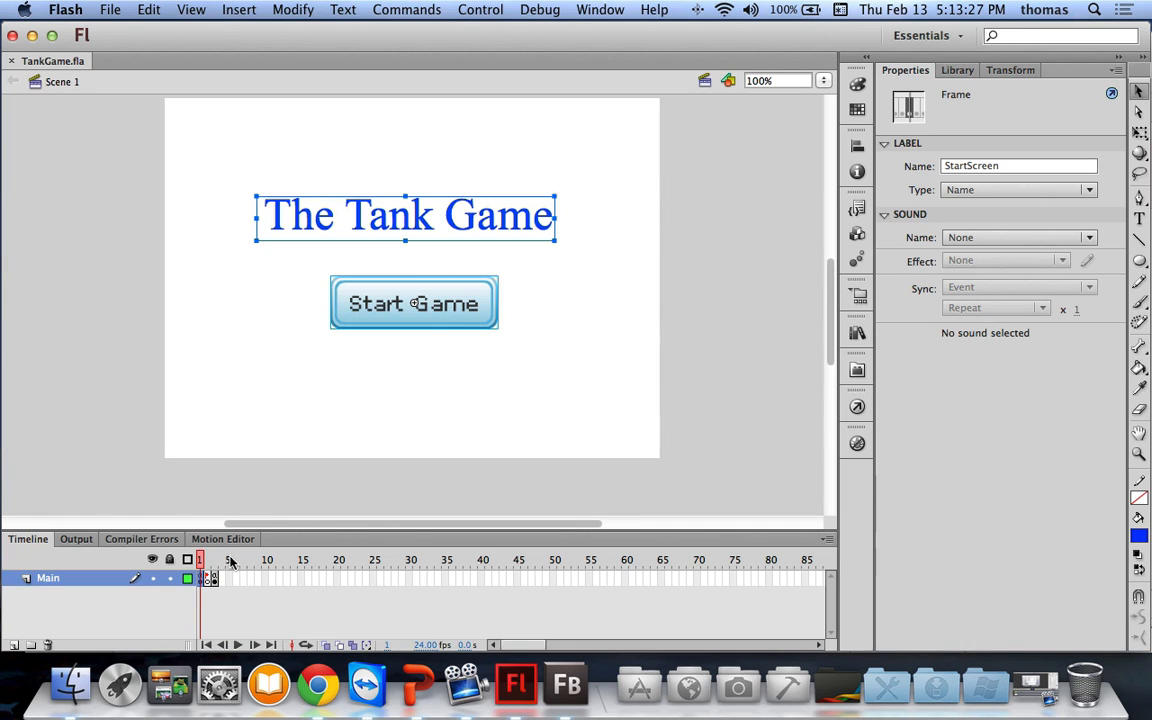
key(".")
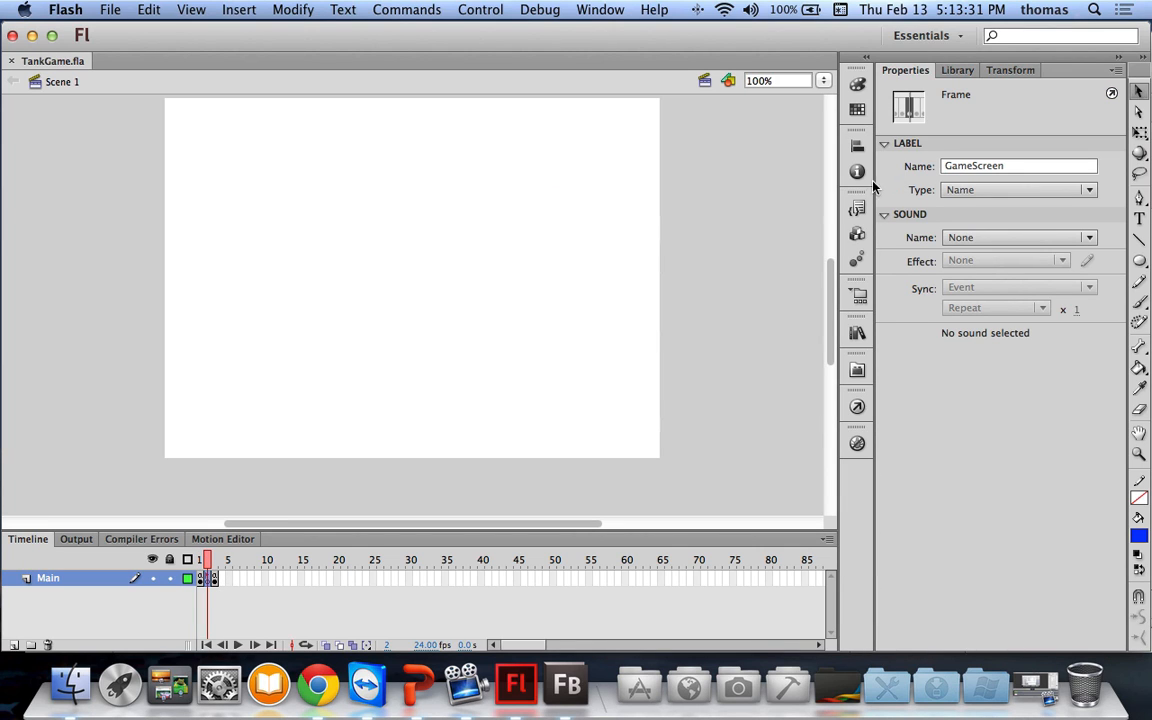
Step: Clear the document class of TankGame.fla so the Class field is empty
left_click(756, 160)
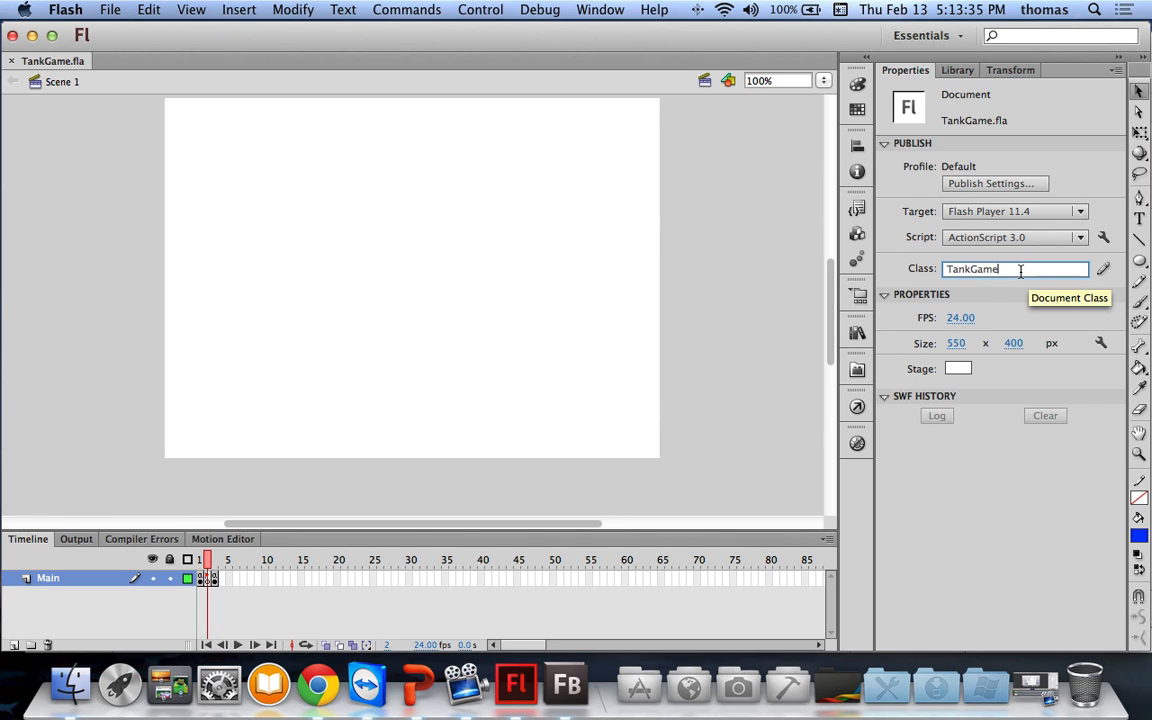
left_click_drag(1016, 267, 870, 270)
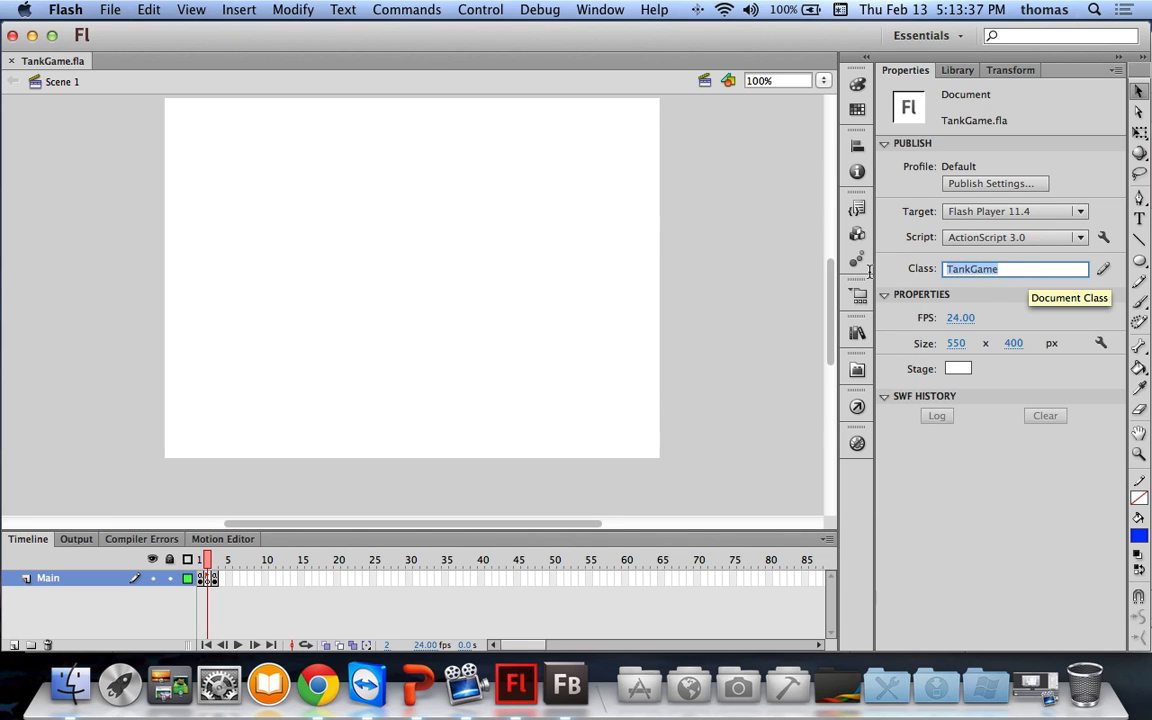
key("BackSpace")
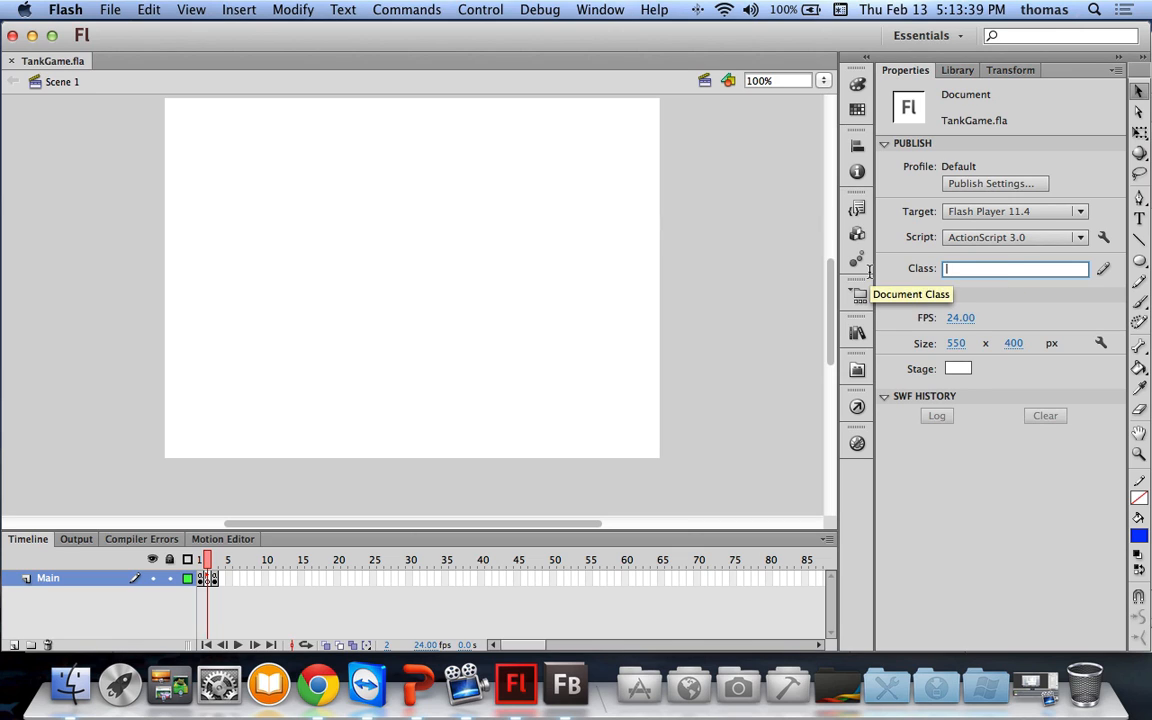
left_click(810, 256)
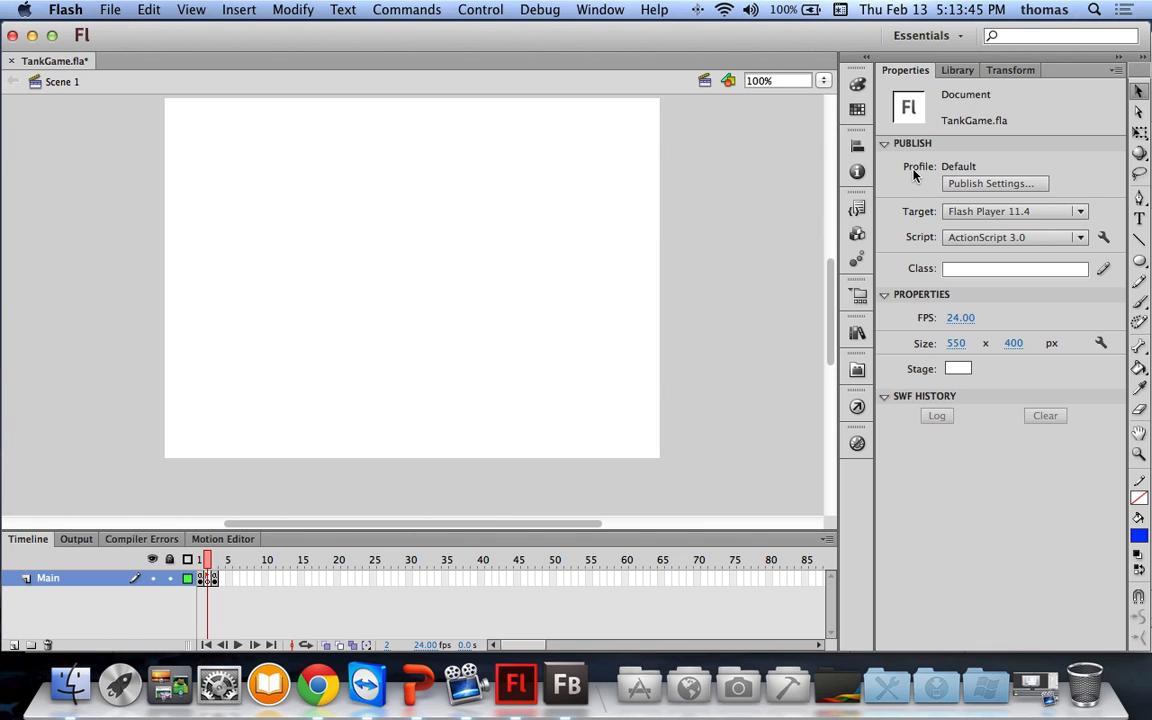
Step: Create a movie clip symbol named TankGameObject, exported for ActionScript in frame 1 with the class TankGameObject
left_click(955, 72)
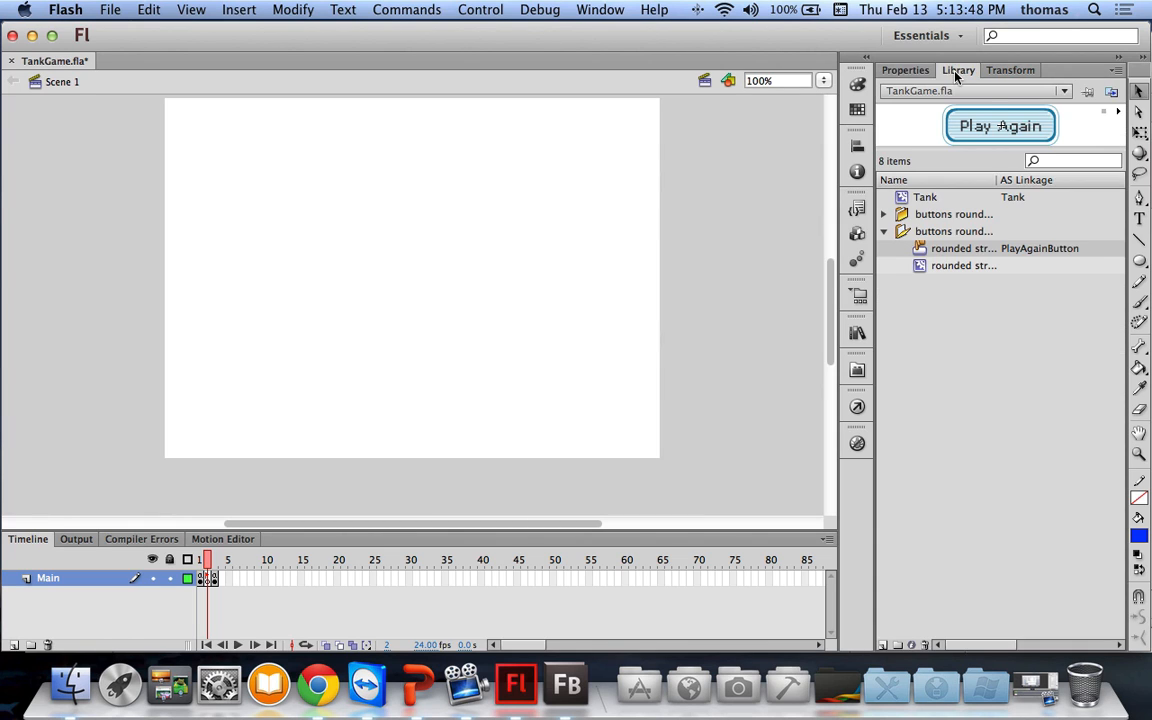
left_click(1116, 72)
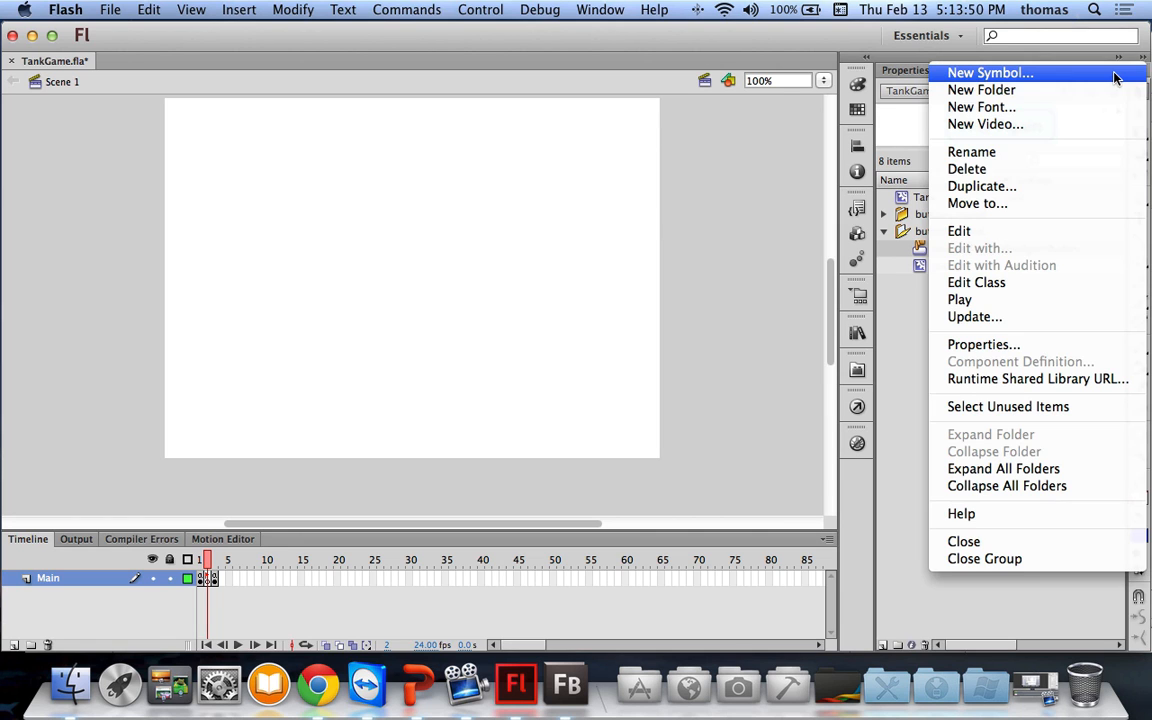
left_click(1015, 76)
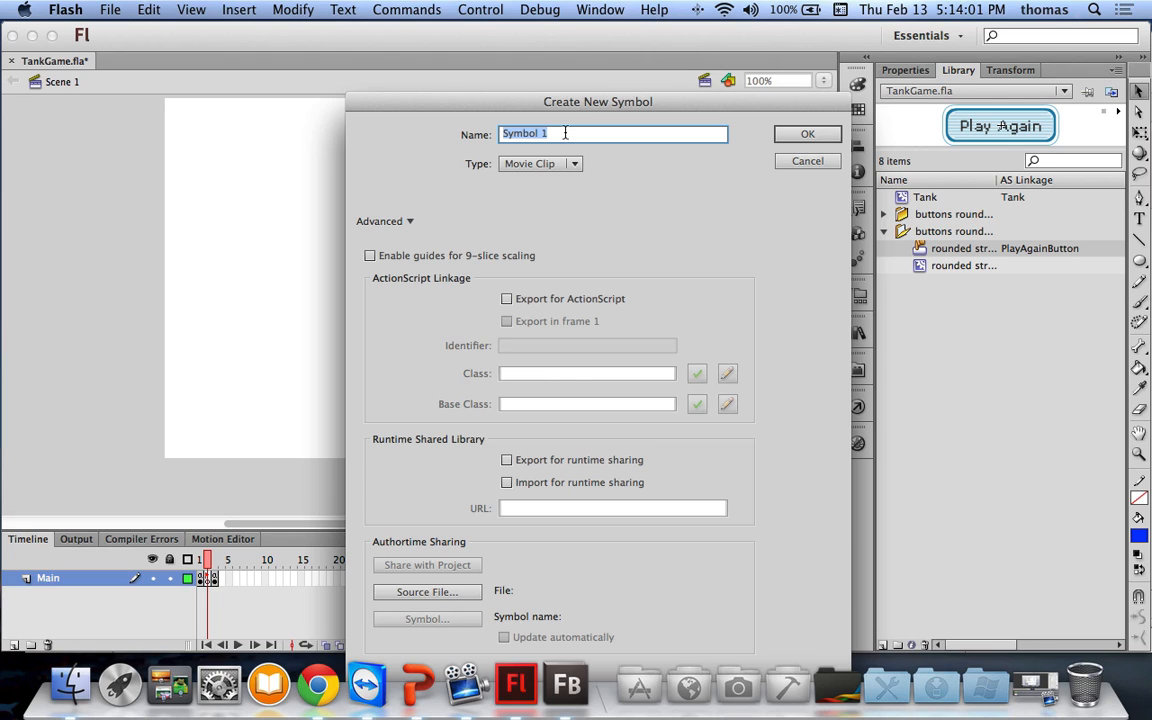
type("TankGameObject")
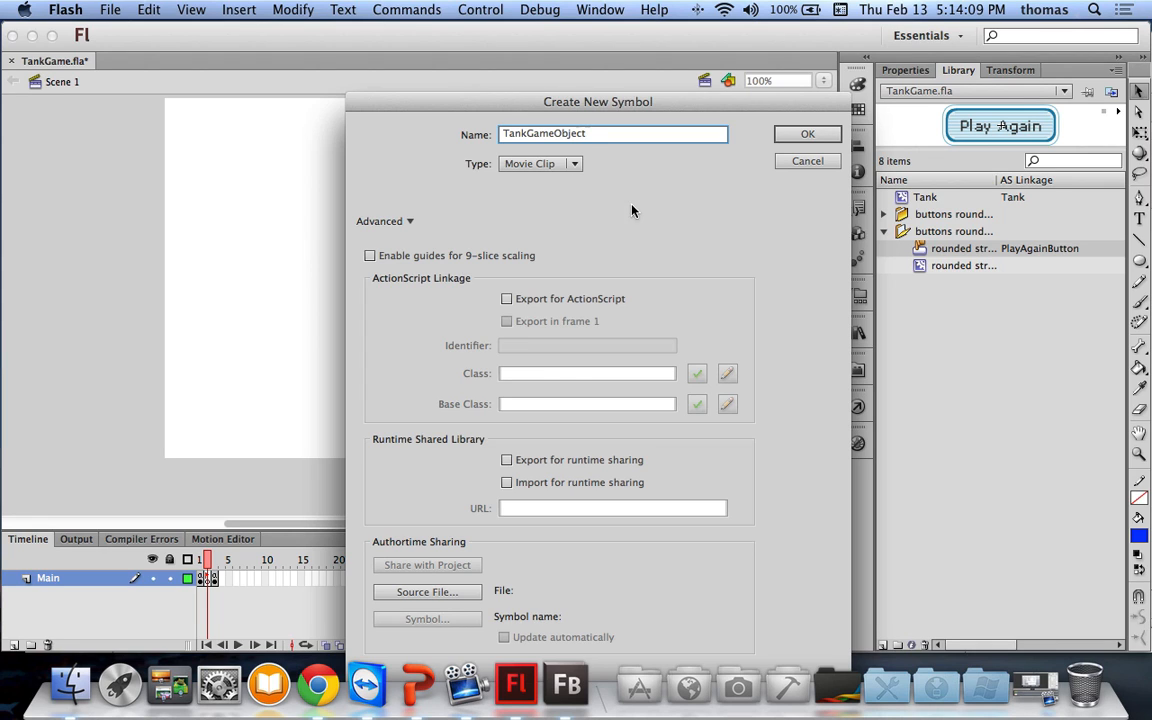
left_click(506, 298)
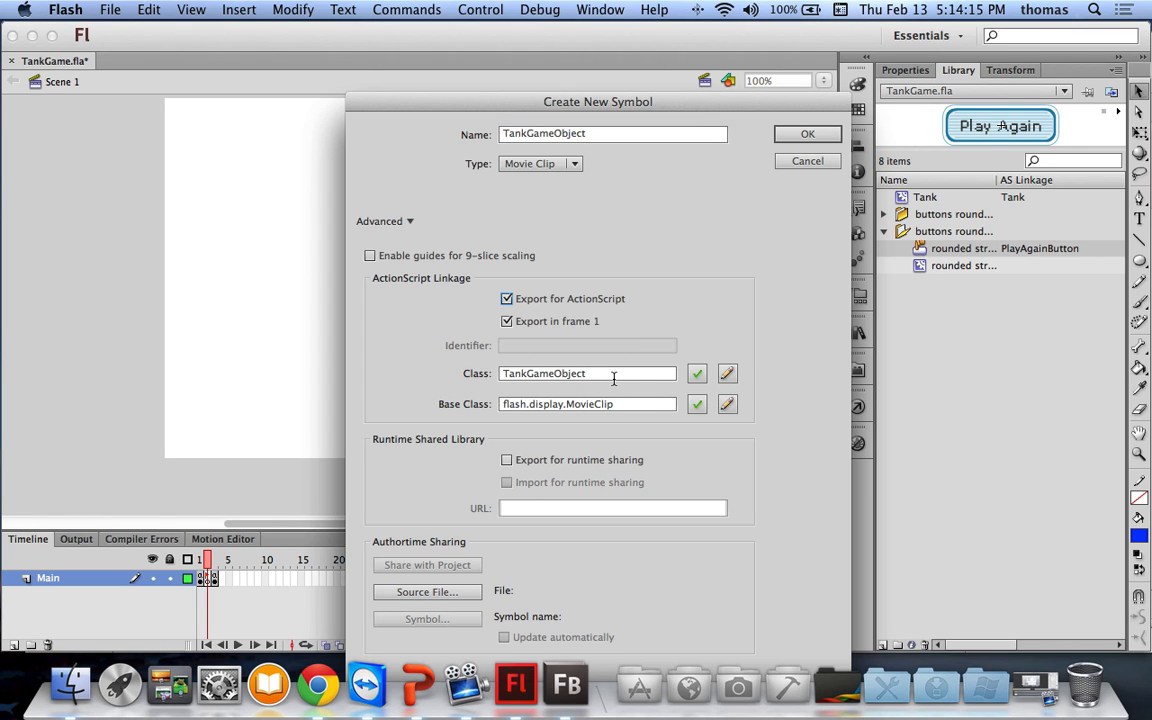
left_click(605, 372)
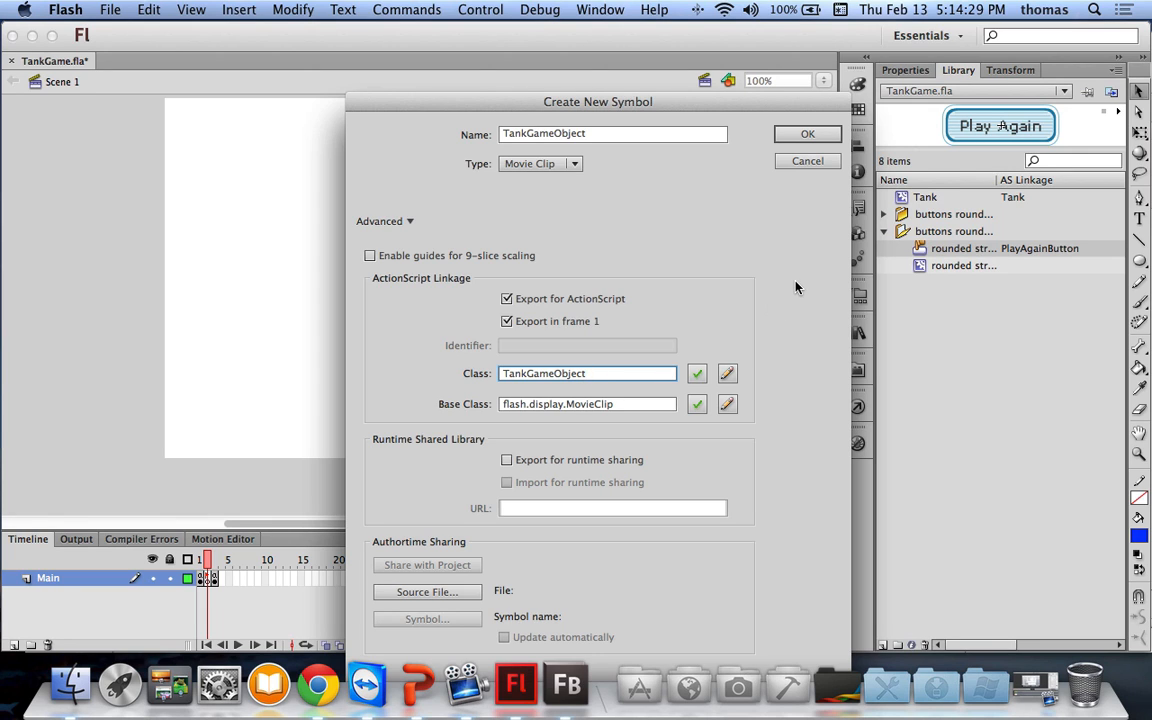
left_click(808, 134)
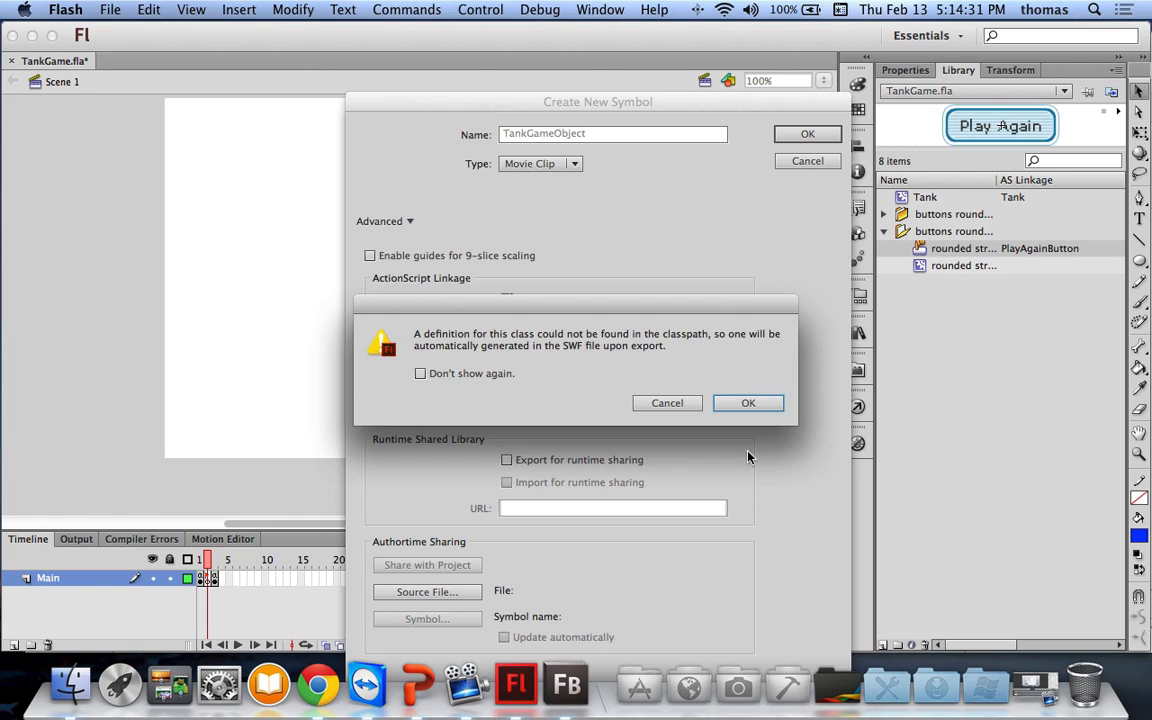
left_click(748, 402)
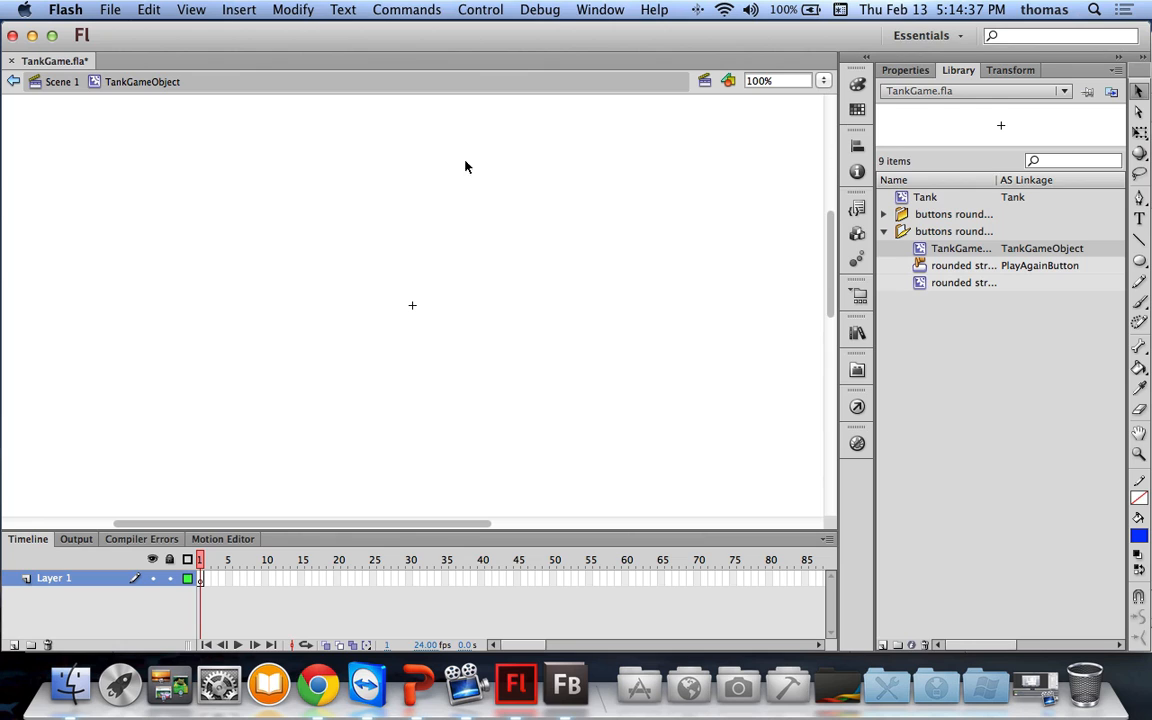
Step: Return to Scene 1, move the TankGameObject symbol out of the buttons folder to the library root, and collapse that folder
left_click(60, 84)
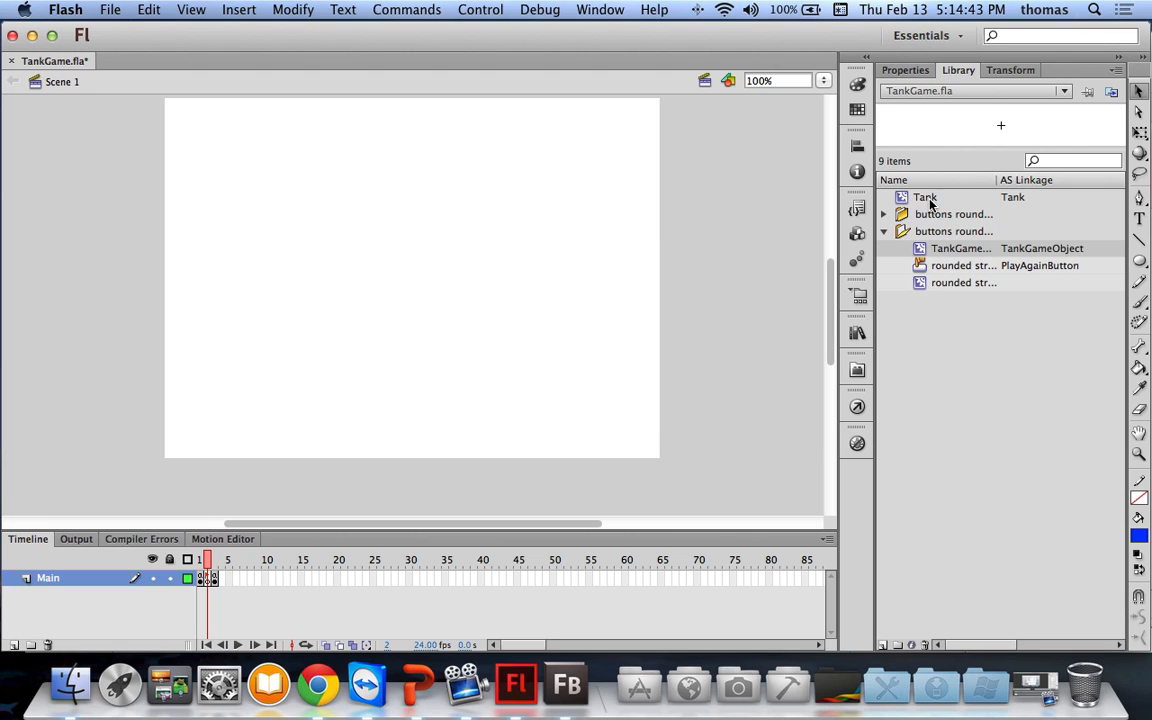
left_click_drag(951, 249, 938, 350)
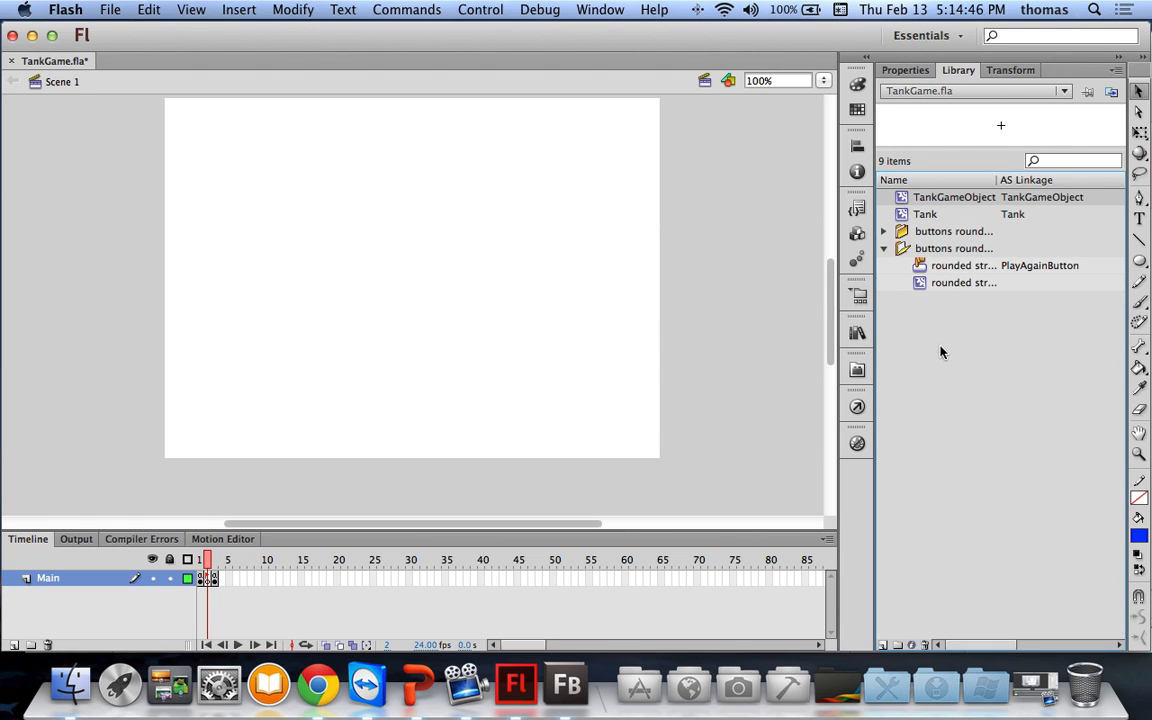
left_click(883, 248)
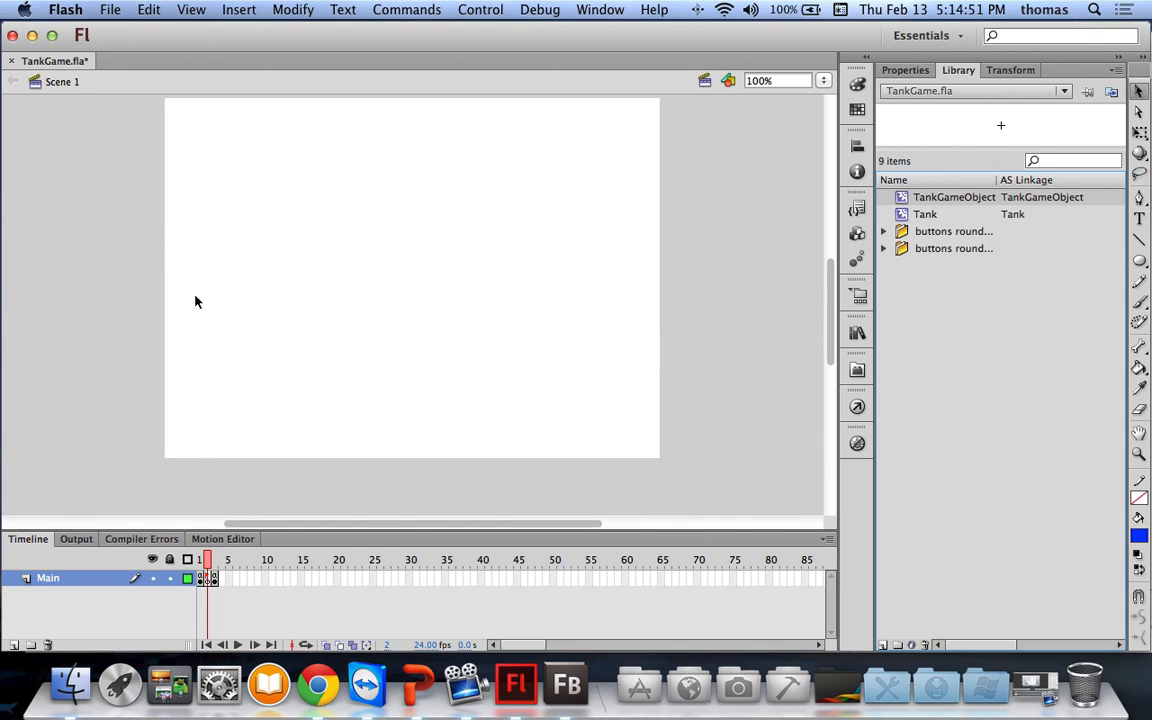
Step: Switch to Finder and expand the Code Archive folder of Lesson 06 in Courses to reach the TankGame files
left_click(70, 685)
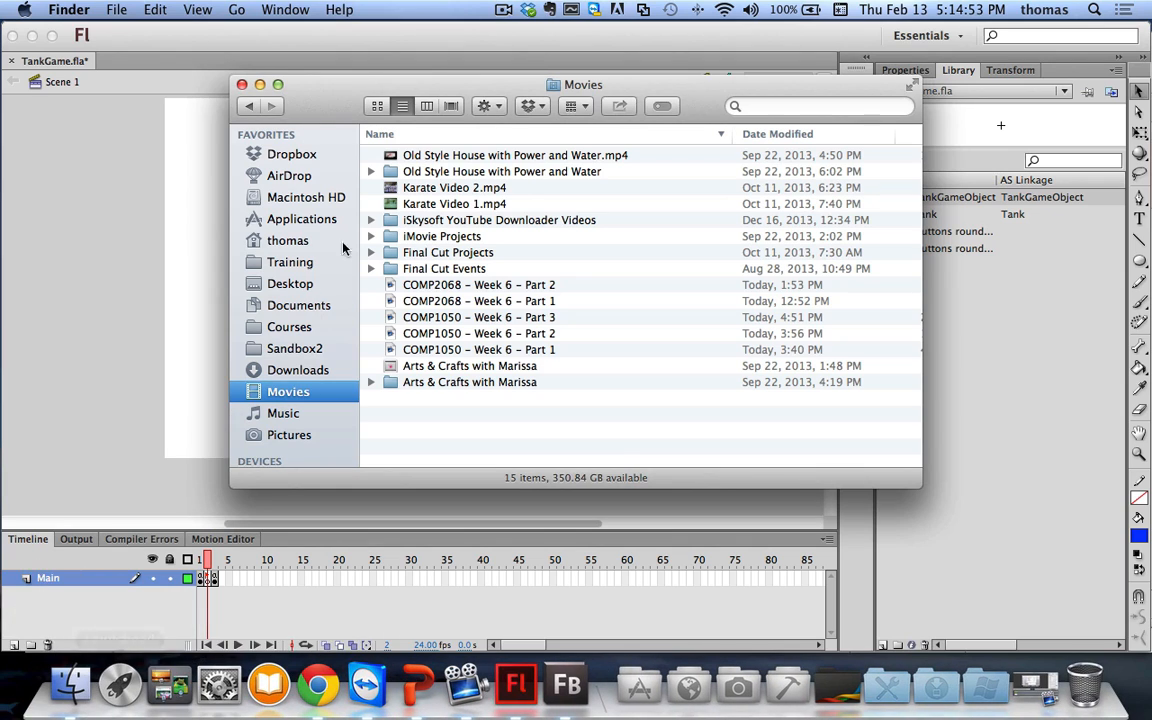
left_click(300, 328)
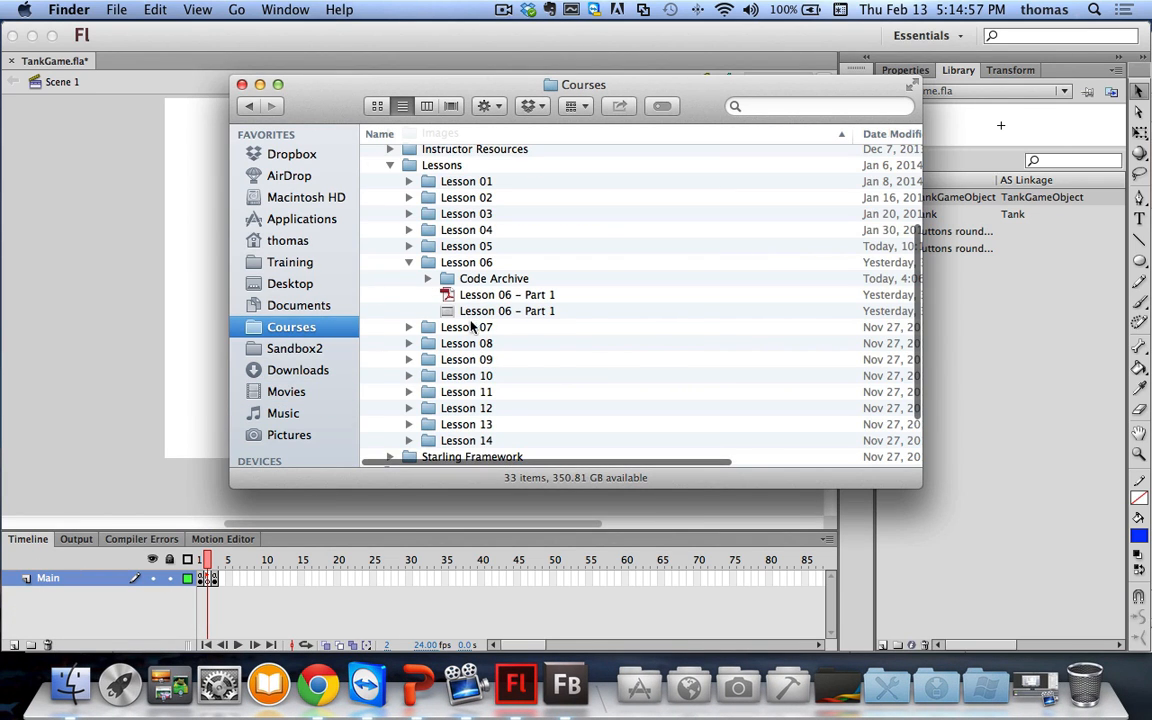
left_click(427, 278)
scroll(641, 320, "down", 3)
scroll(641, 318, "down", 10)
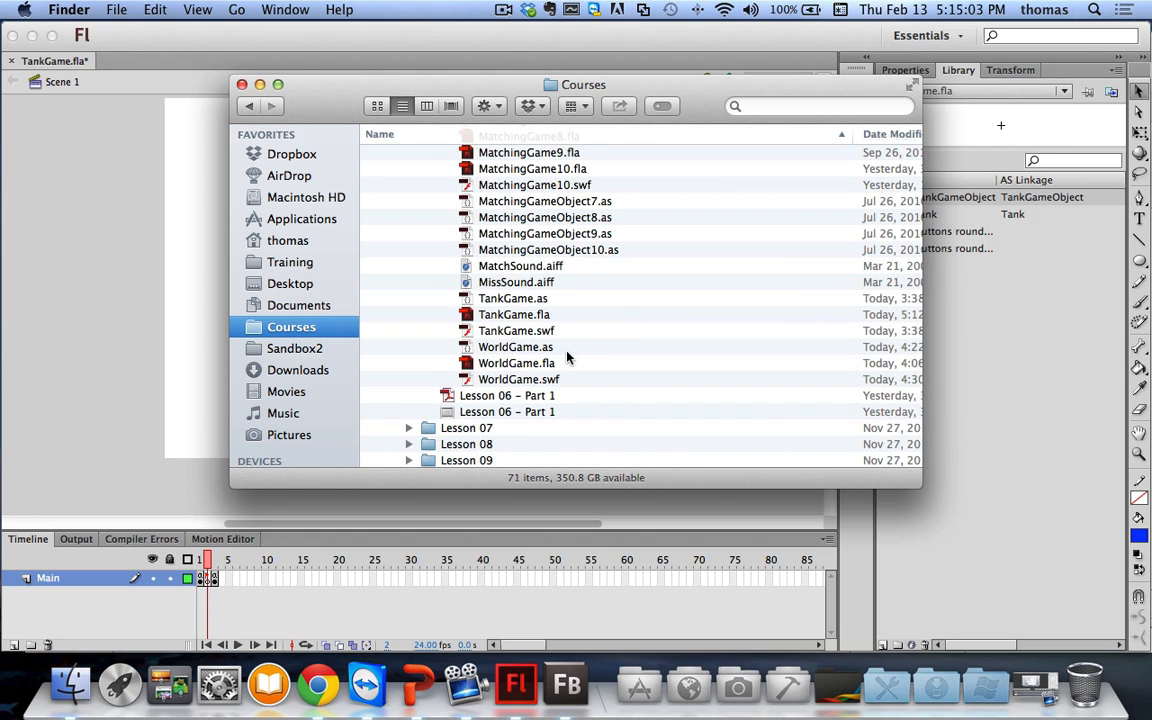
Step: Rename the file TankGame.as to TankGameObject.as and close the Finder window
left_click(520, 299)
key("Return")
left_click(534, 298)
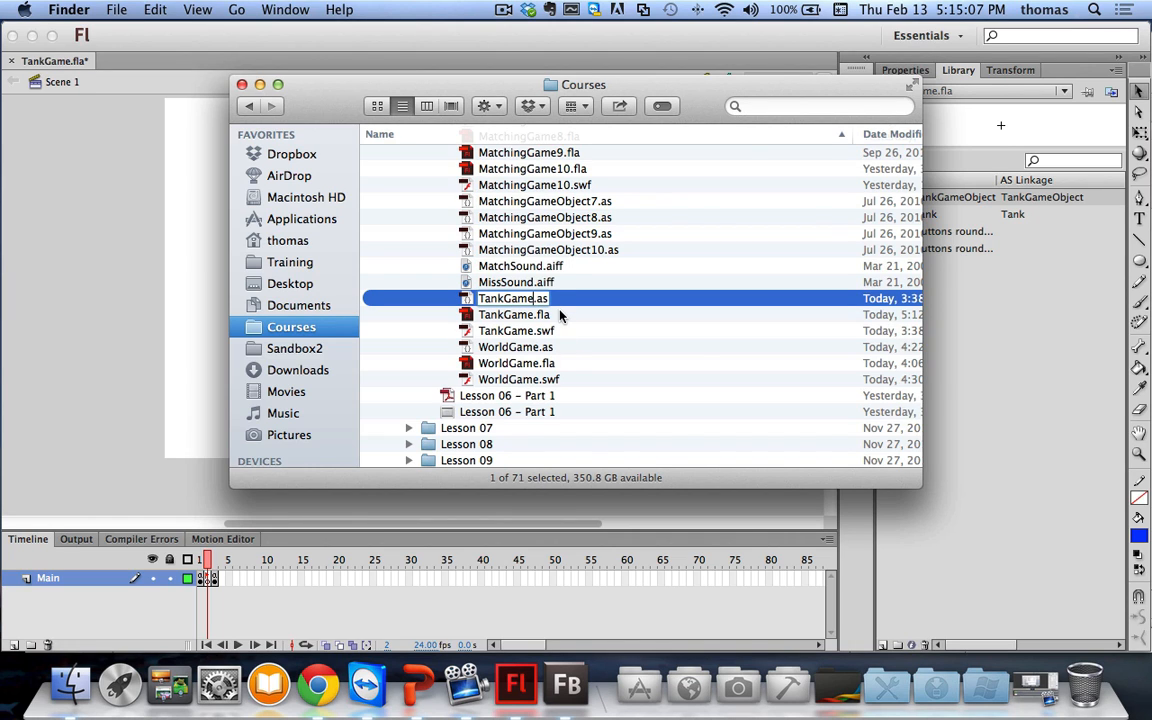
type("O")
key("BackSpace")
key("BackSpace")
type("bject")
key("Return")
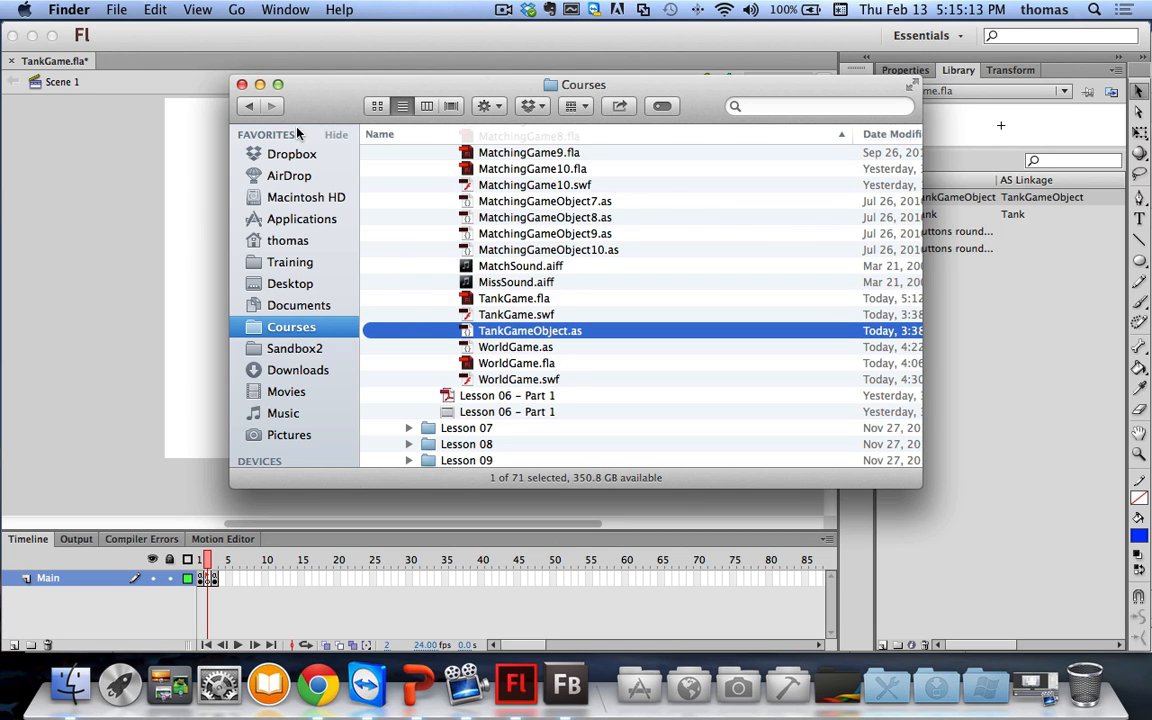
left_click(241, 85)
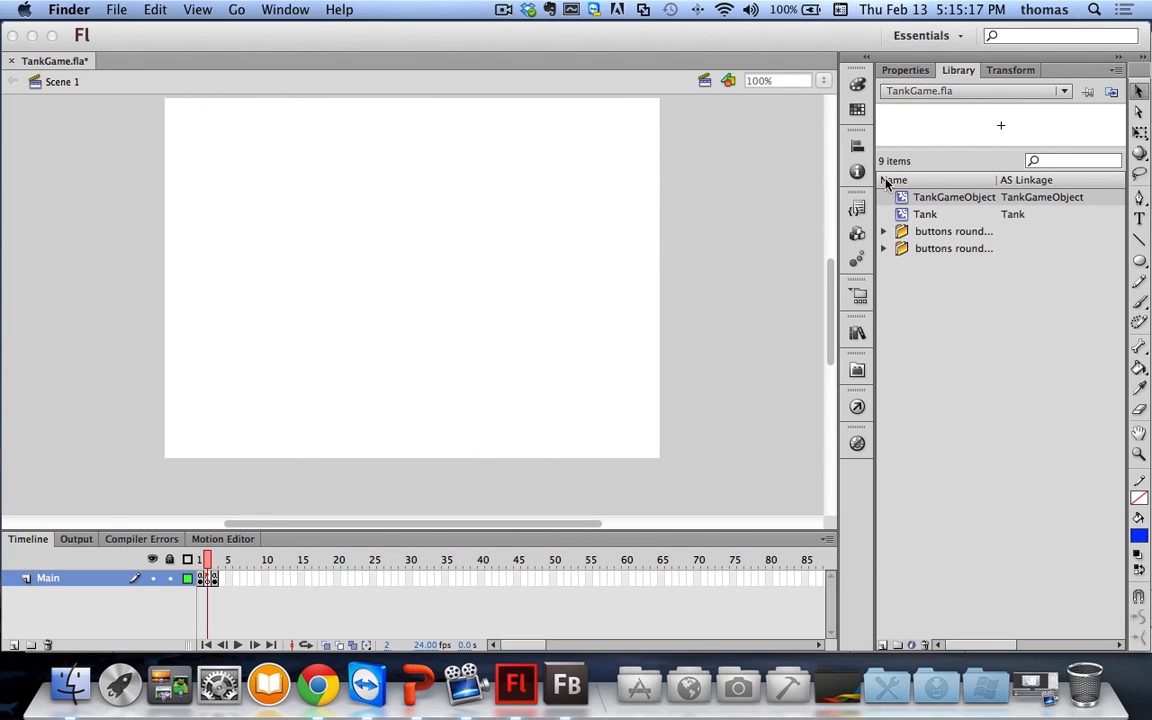
Step: Open the TankGameObject symbol's class file in Flash Professional from its symbol properties, inspect the code, and close the file
left_click(948, 201)
right_click(948, 201)
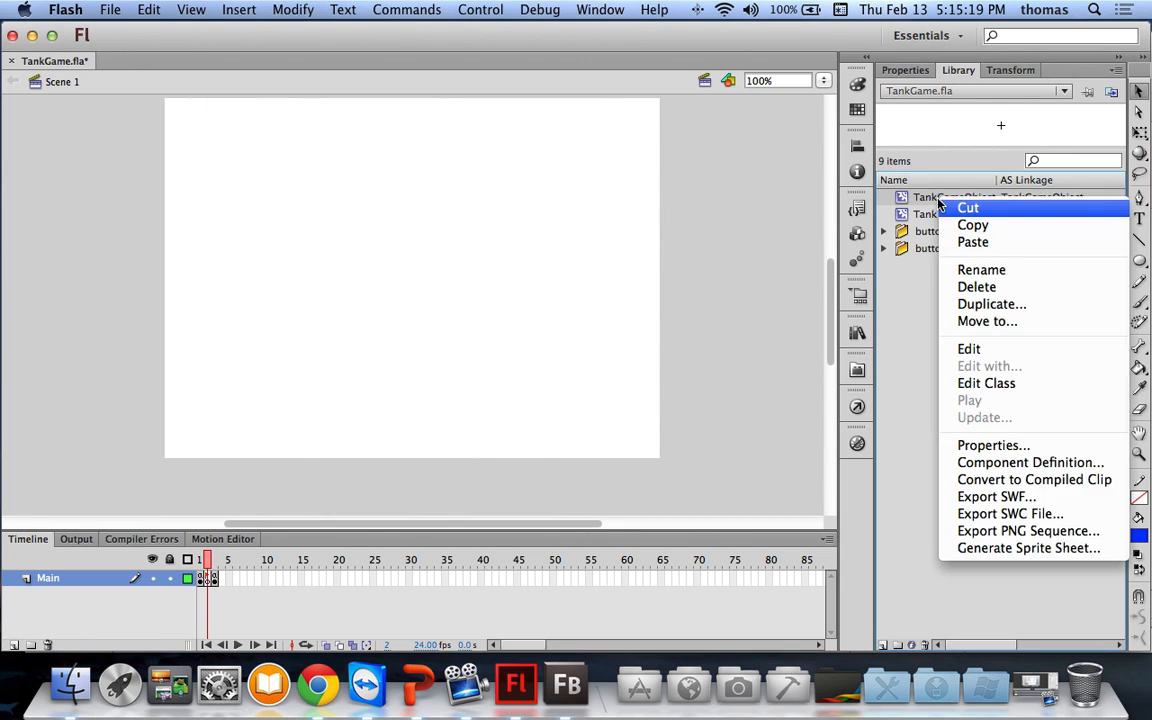
left_click(976, 443)
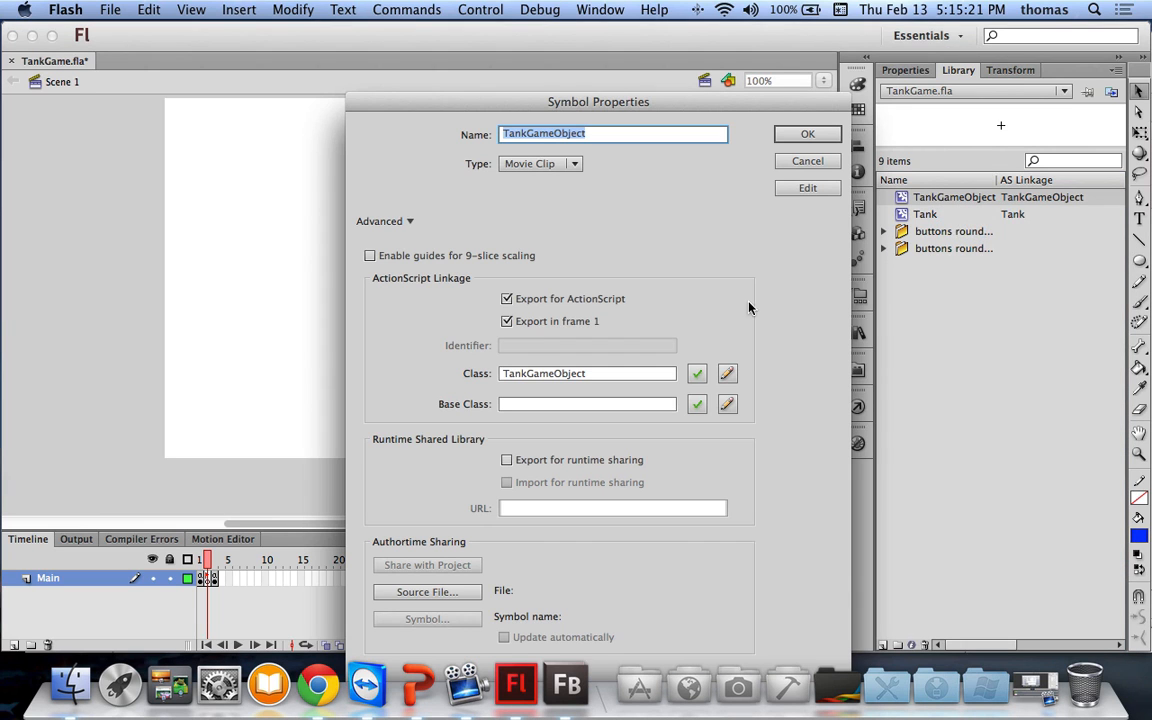
left_click(727, 374)
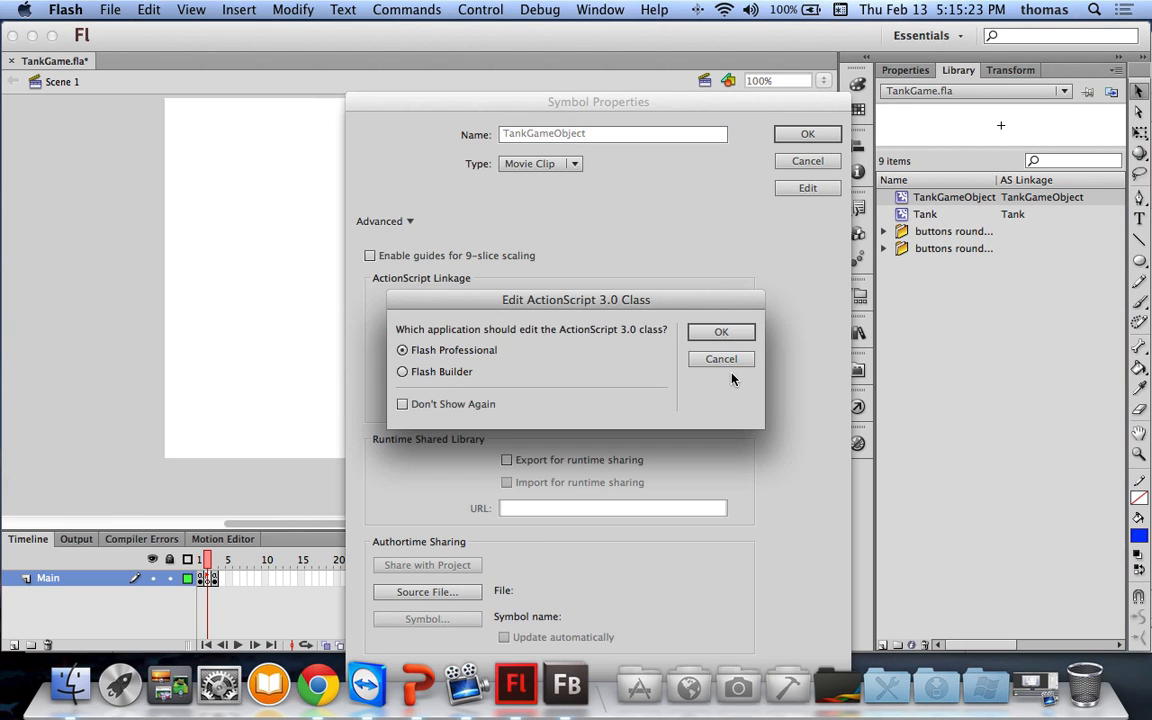
left_click(722, 334)
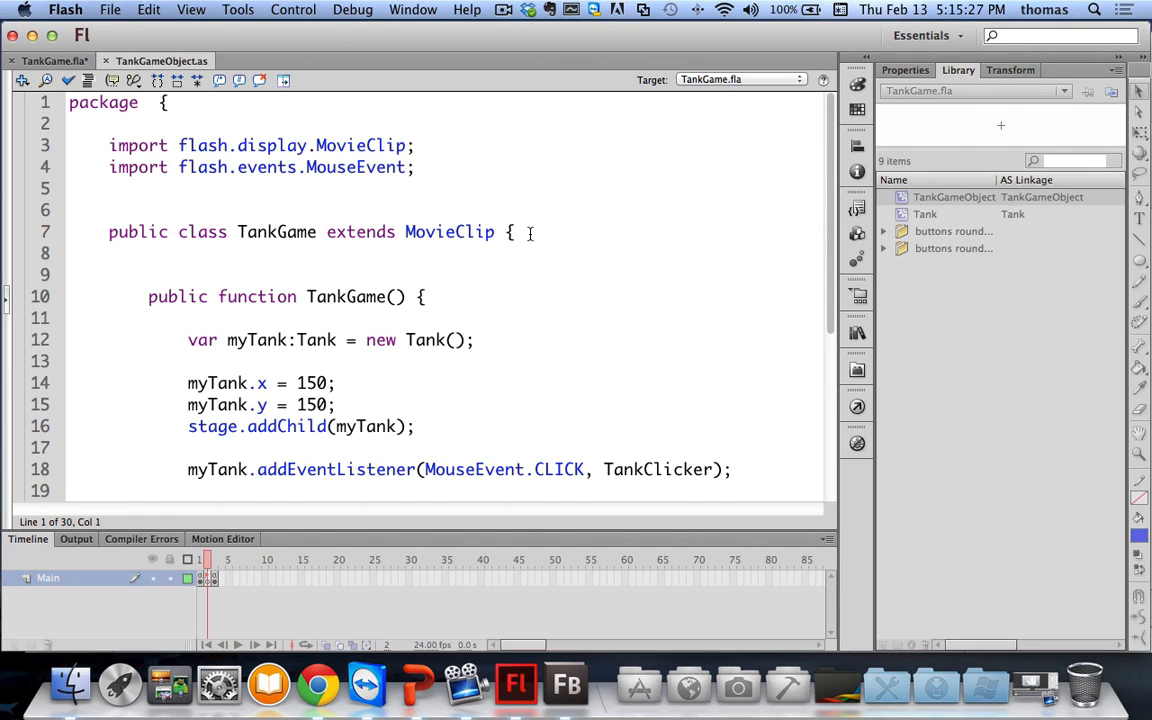
left_click(105, 61)
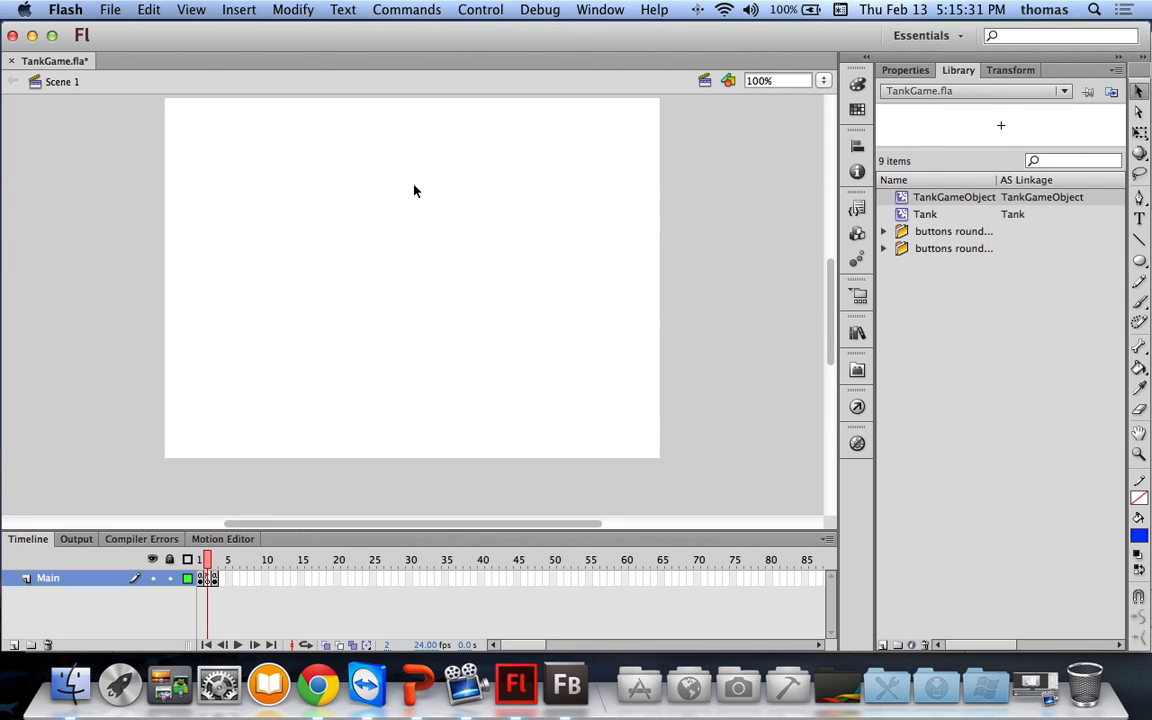
right_click(913, 199)
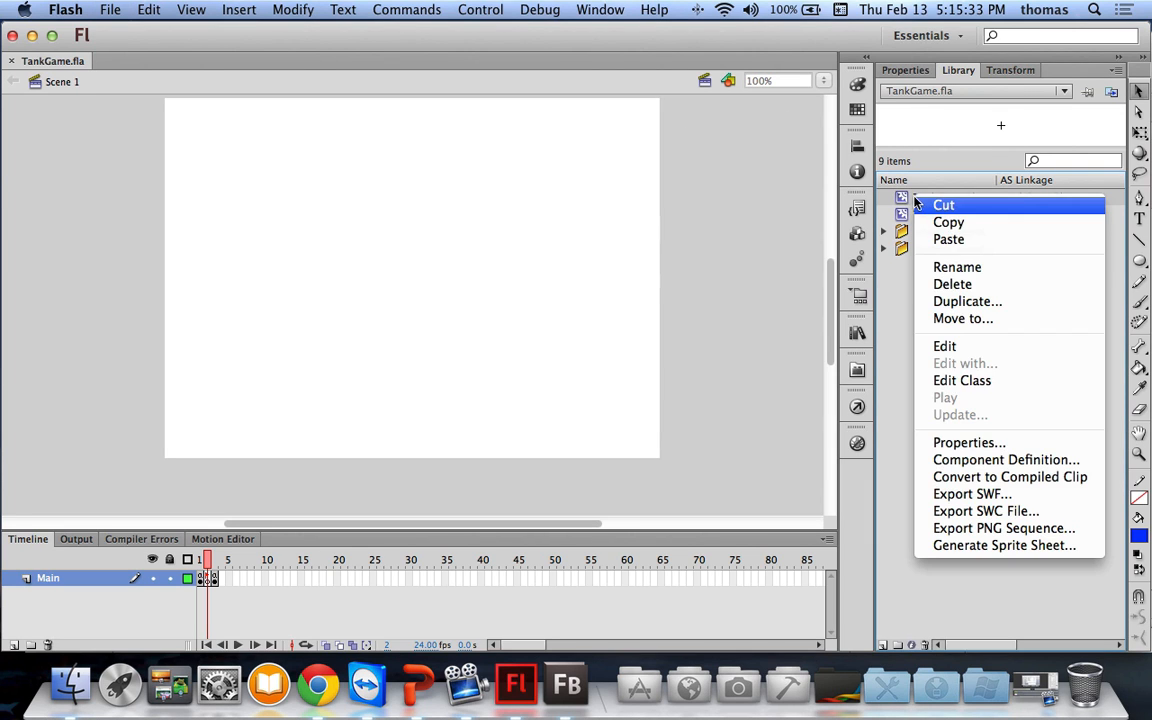
left_click(962, 442)
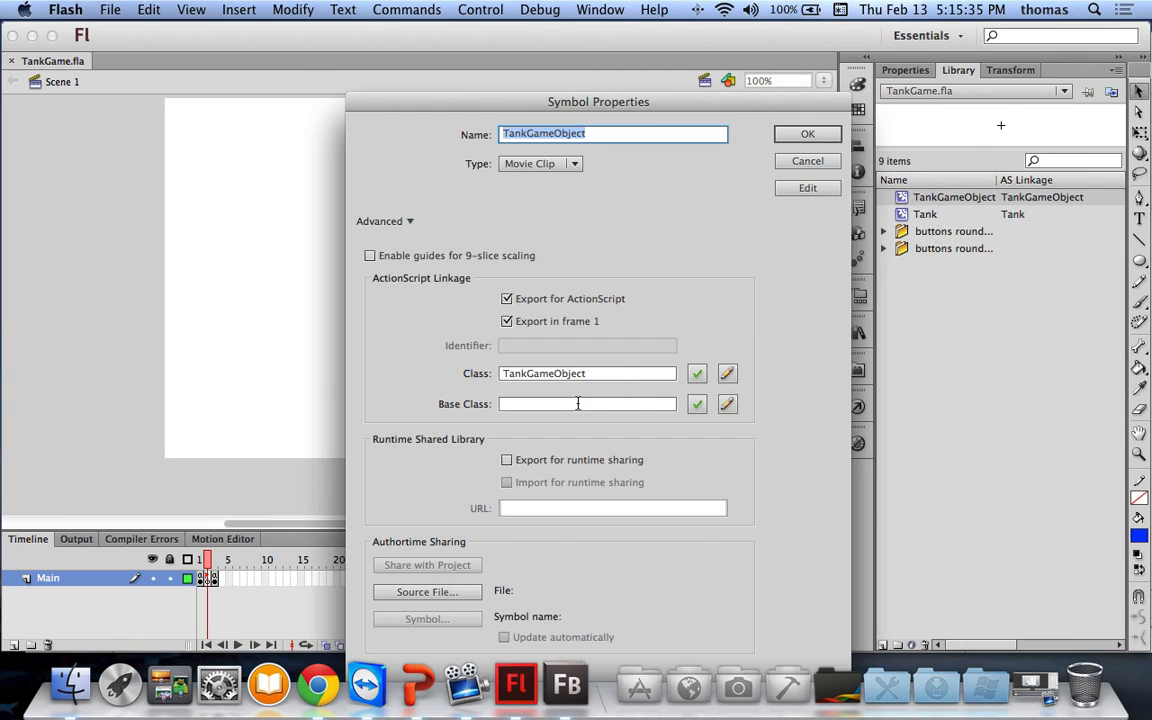
left_click(703, 407)
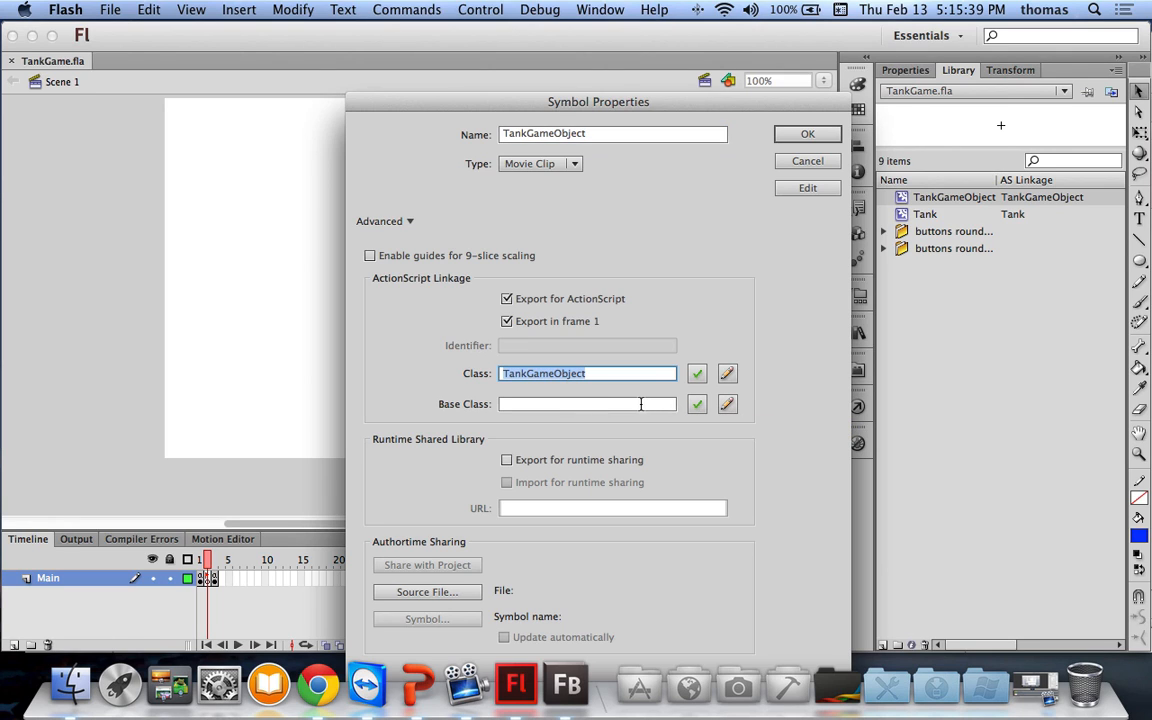
left_click(591, 407)
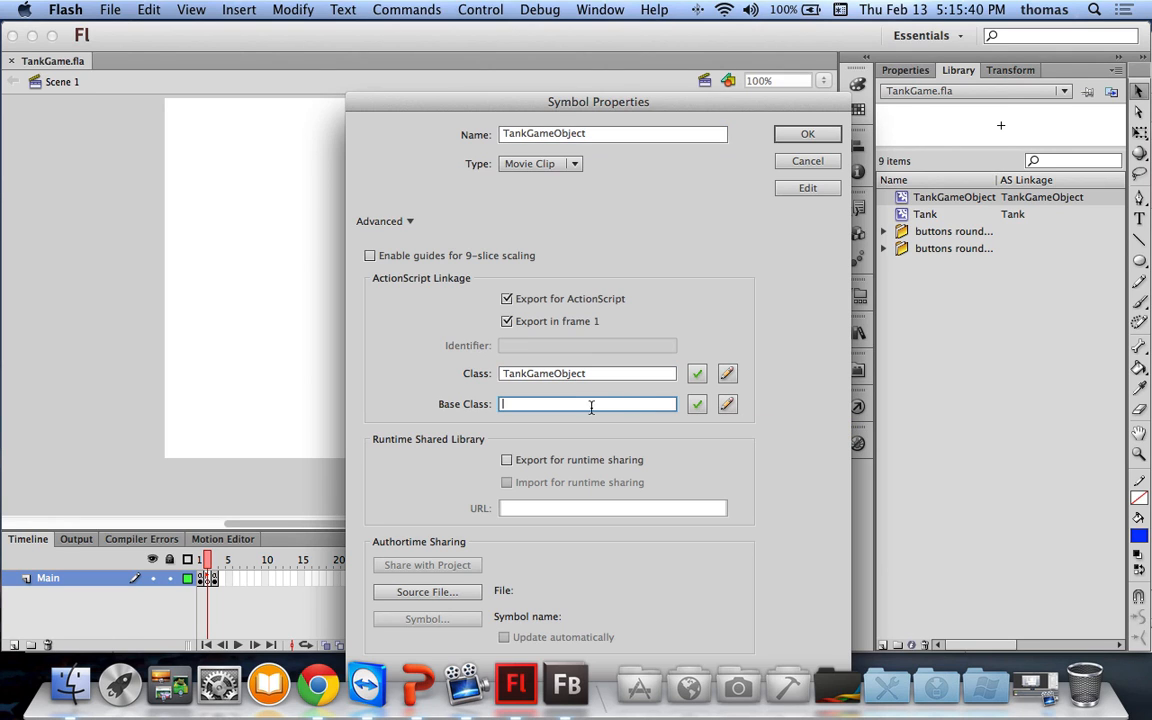
left_click(800, 162)
Step: Copy the base class flash.display.MovieClip from the Tank symbol's properties, close them, and select the TankGameObject symbol
left_click(912, 214)
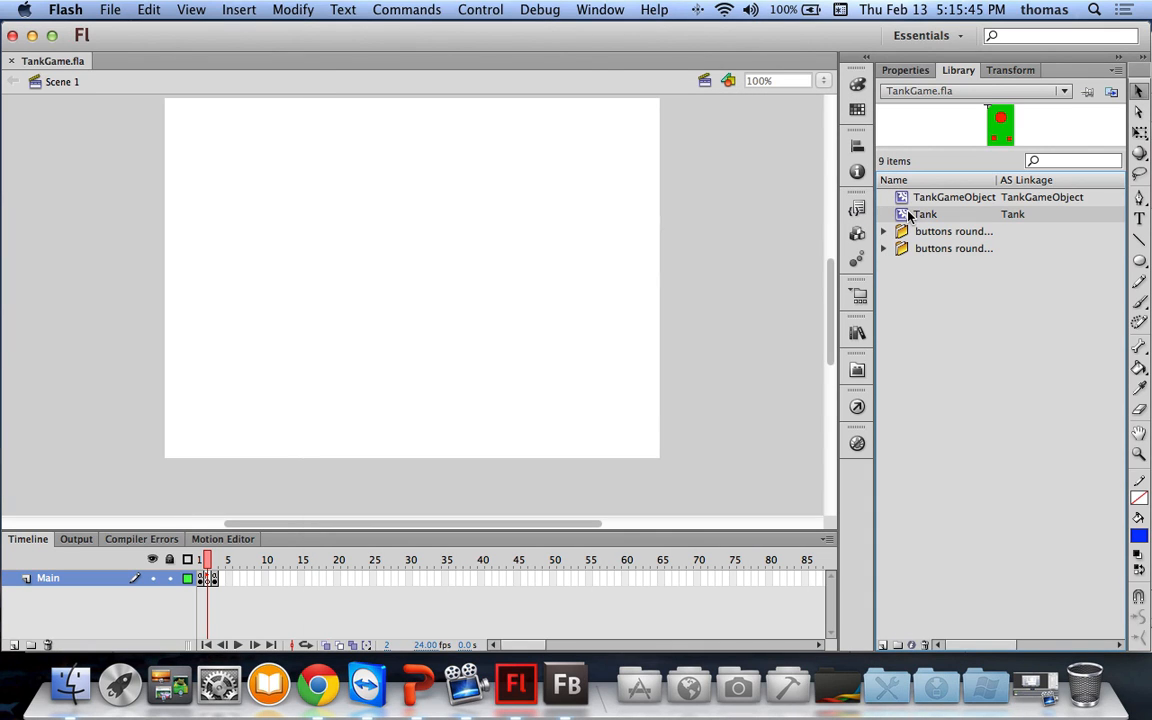
right_click(912, 214)
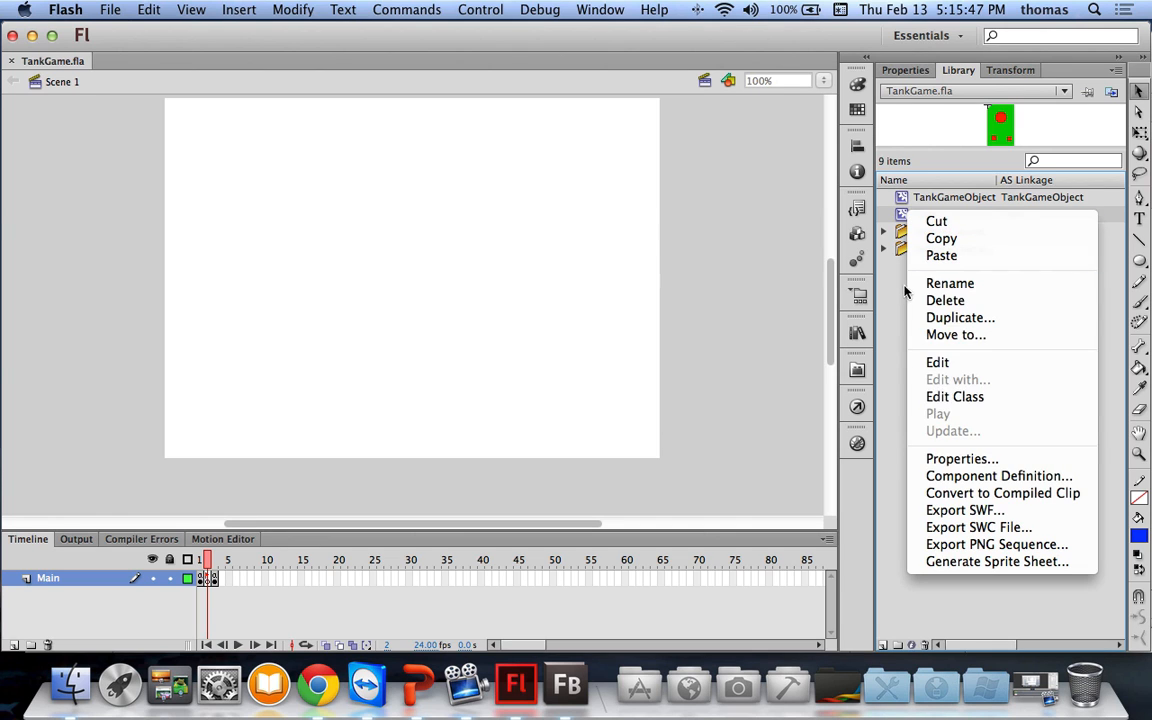
left_click(952, 458)
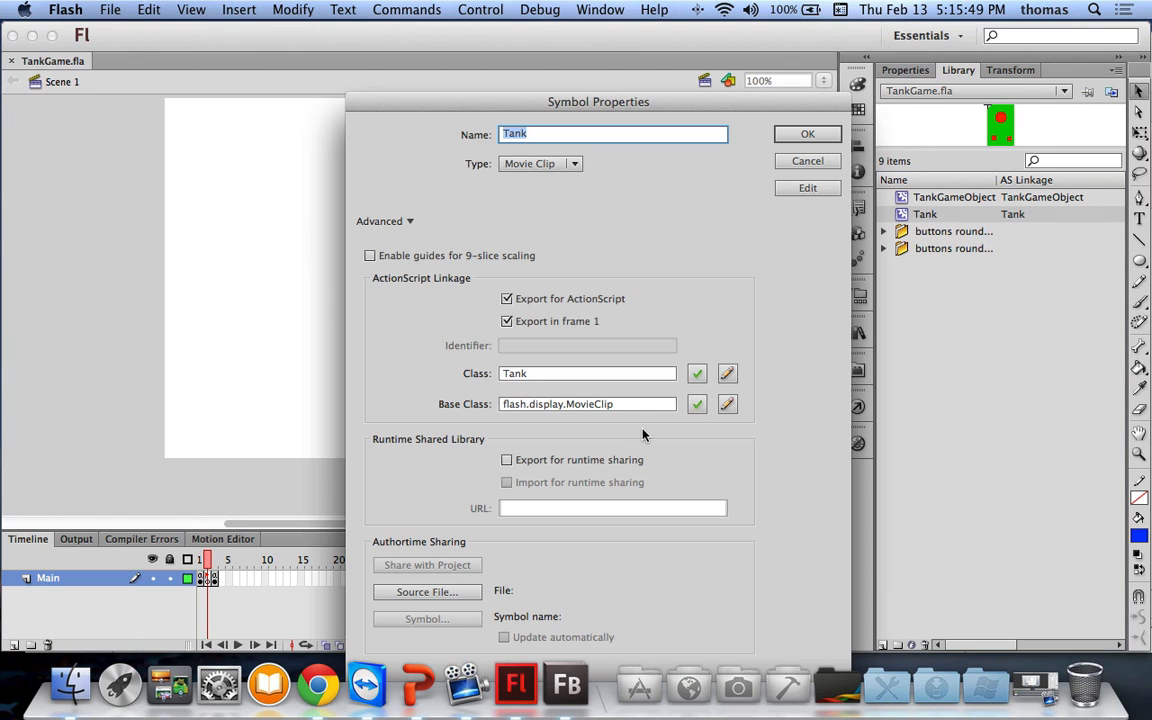
left_click_drag(627, 404, 478, 404)
key("super+c")
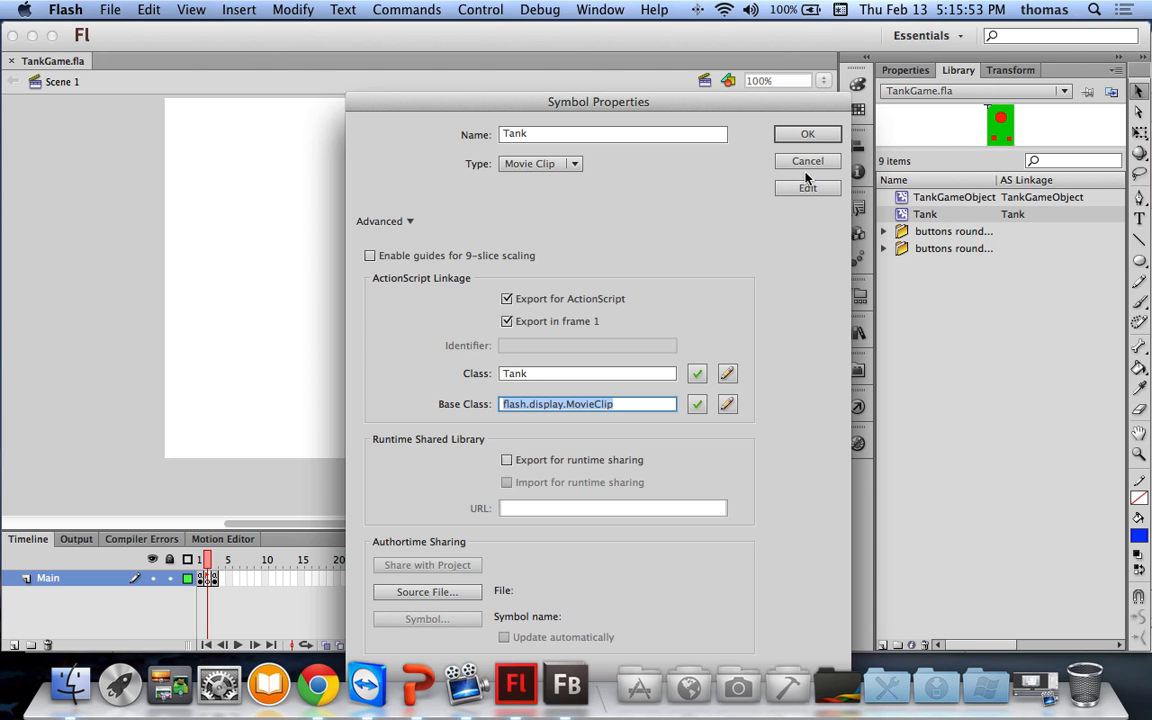
key("Return")
left_click(902, 199)
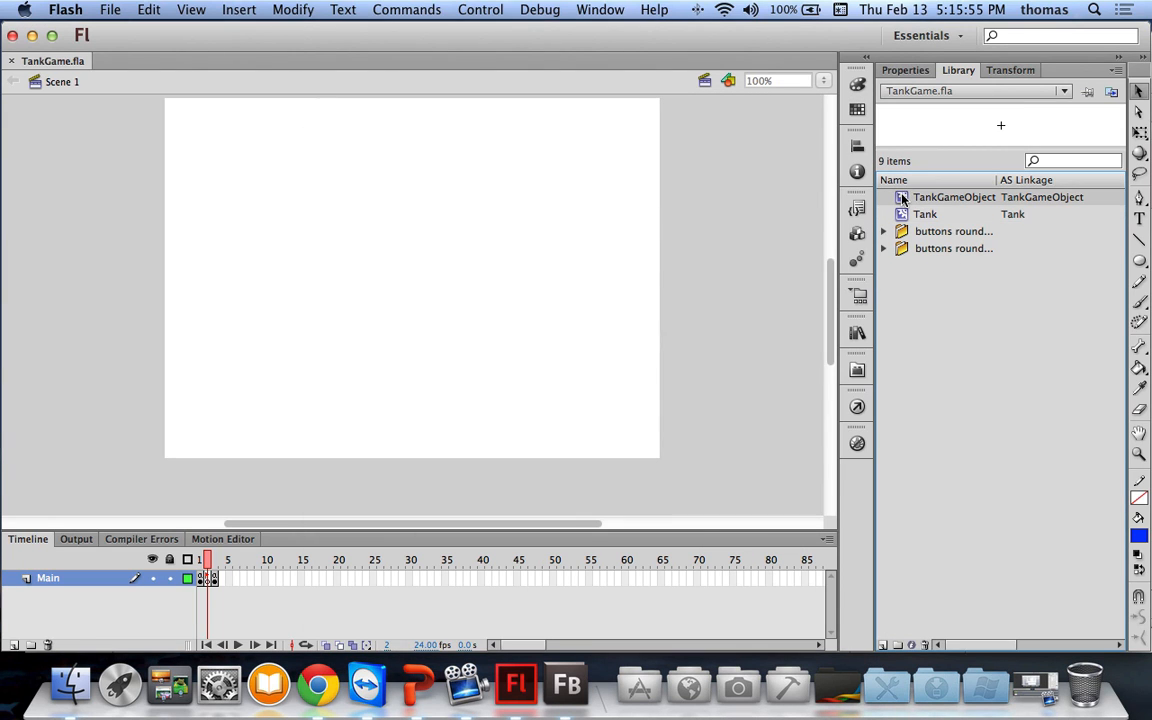
Step: Set the base class of the TankGameObject symbol to the copied flash.display.MovieClip in its symbol properties
right_click(903, 199)
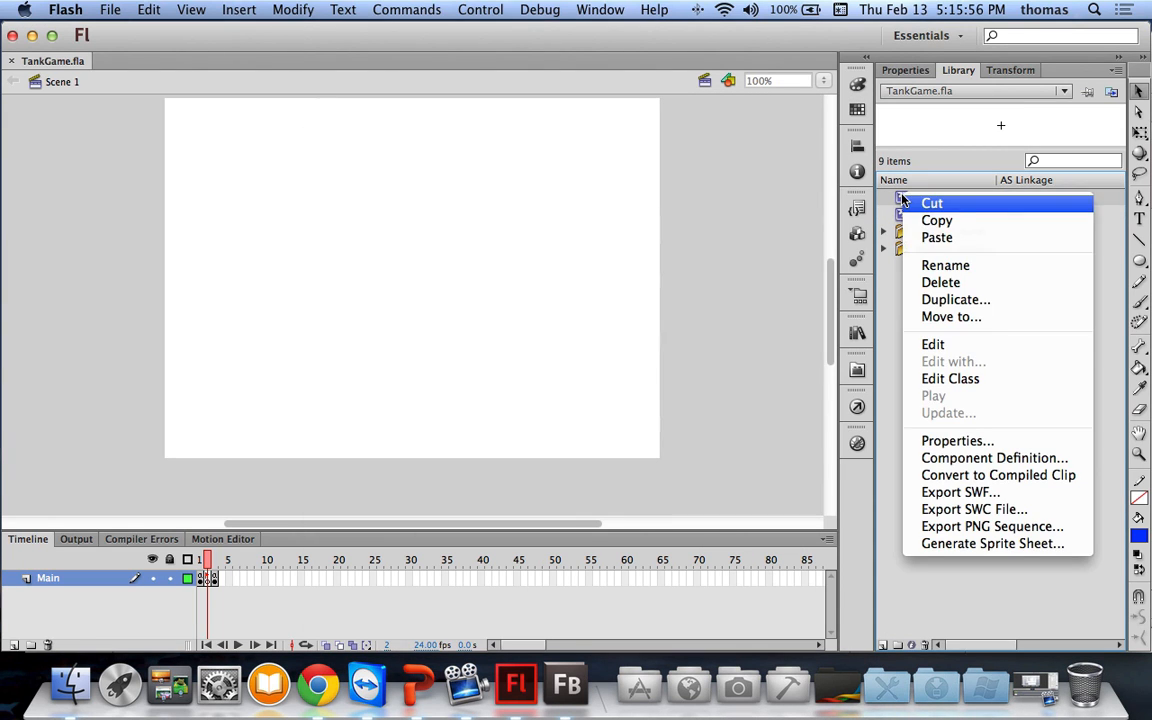
left_click(935, 440)
left_click(539, 404)
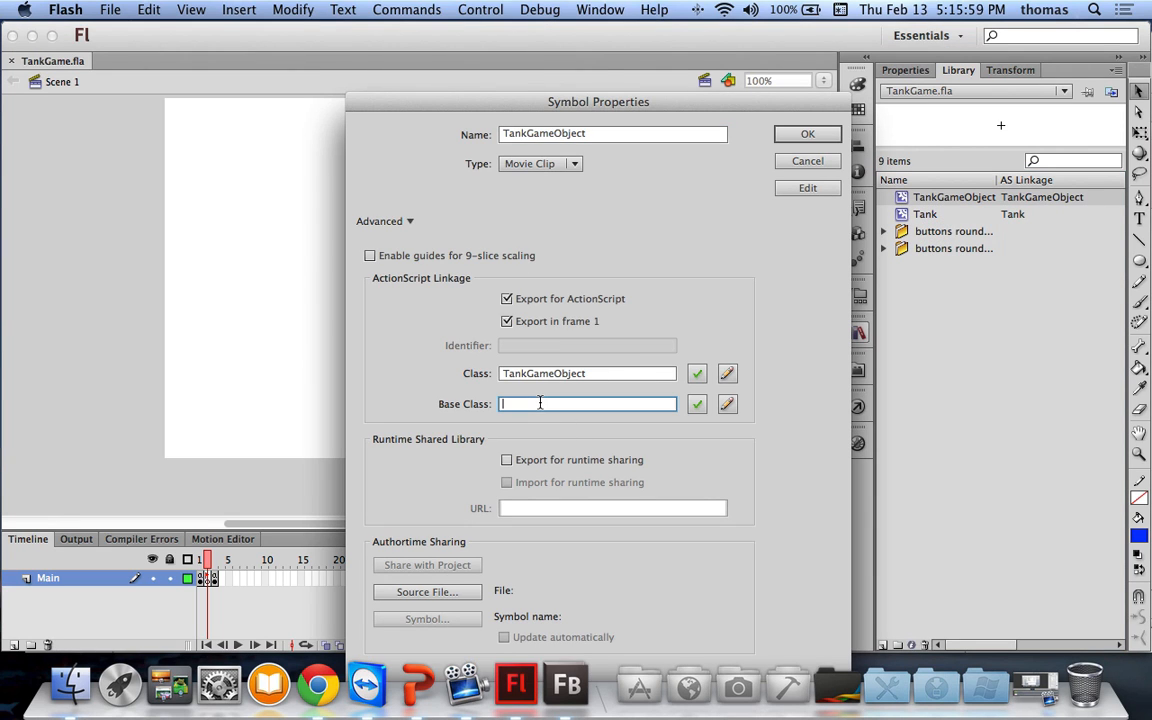
key("super+v")
left_click(807, 134)
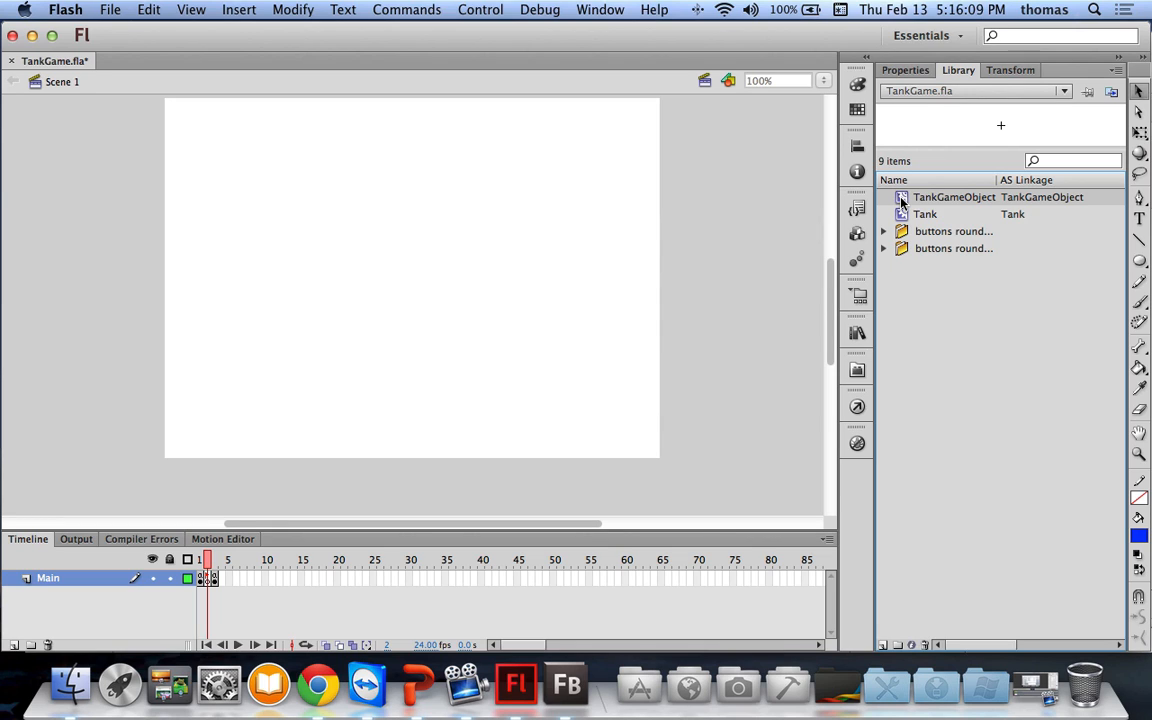
Step: Place an instance of TankGameObject in frame 2 and align it to the stage's upper-left corner
left_click_drag(901, 199, 173, 111)
scroll(212, 158, "up", 3)
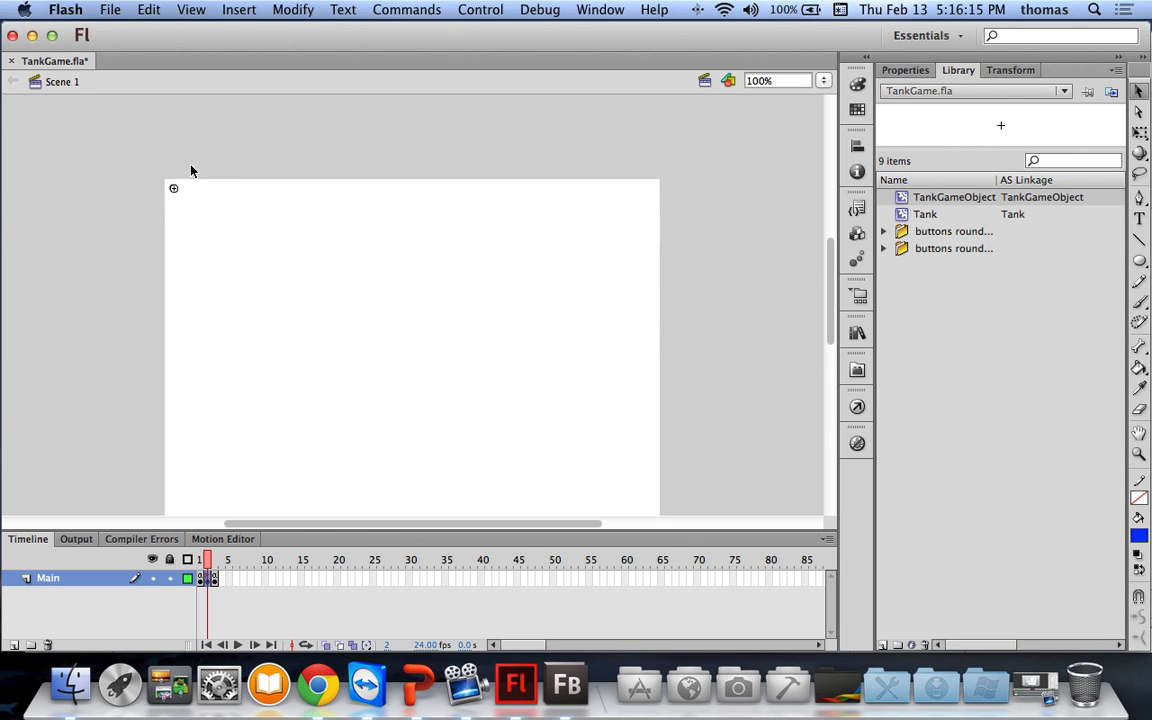
left_click_drag(176, 188, 165, 181)
scroll(172, 110, "down", 3)
scroll(347, 247, "up", 3)
Step: Open the TankGameObject symbol's class file in Flash Professional from its symbol properties and go to the TankClicker function
right_click(957, 198)
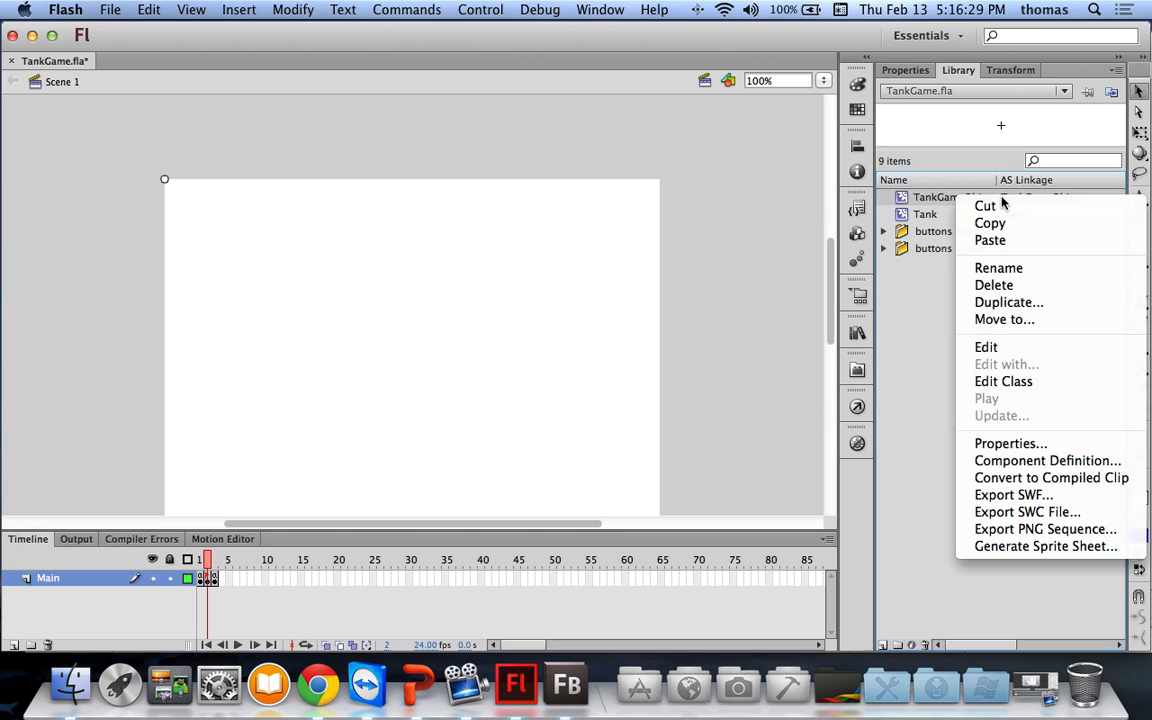
left_click(900, 198)
right_click(900, 198)
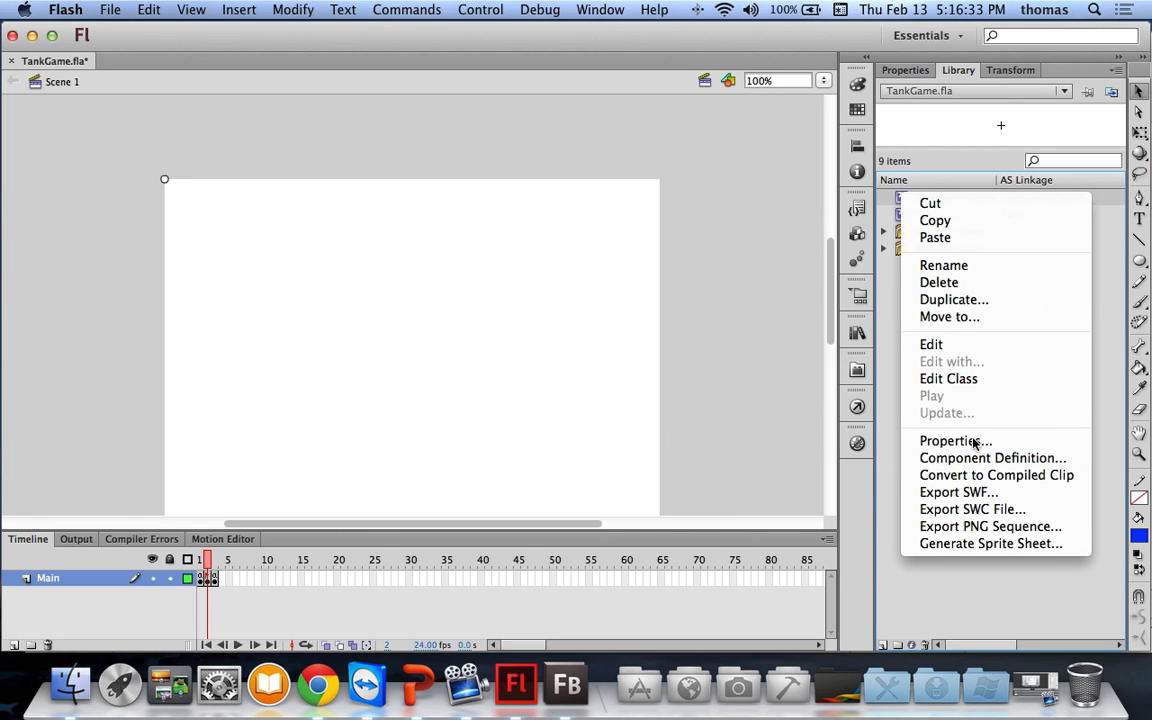
left_click(1006, 434)
left_click(727, 373)
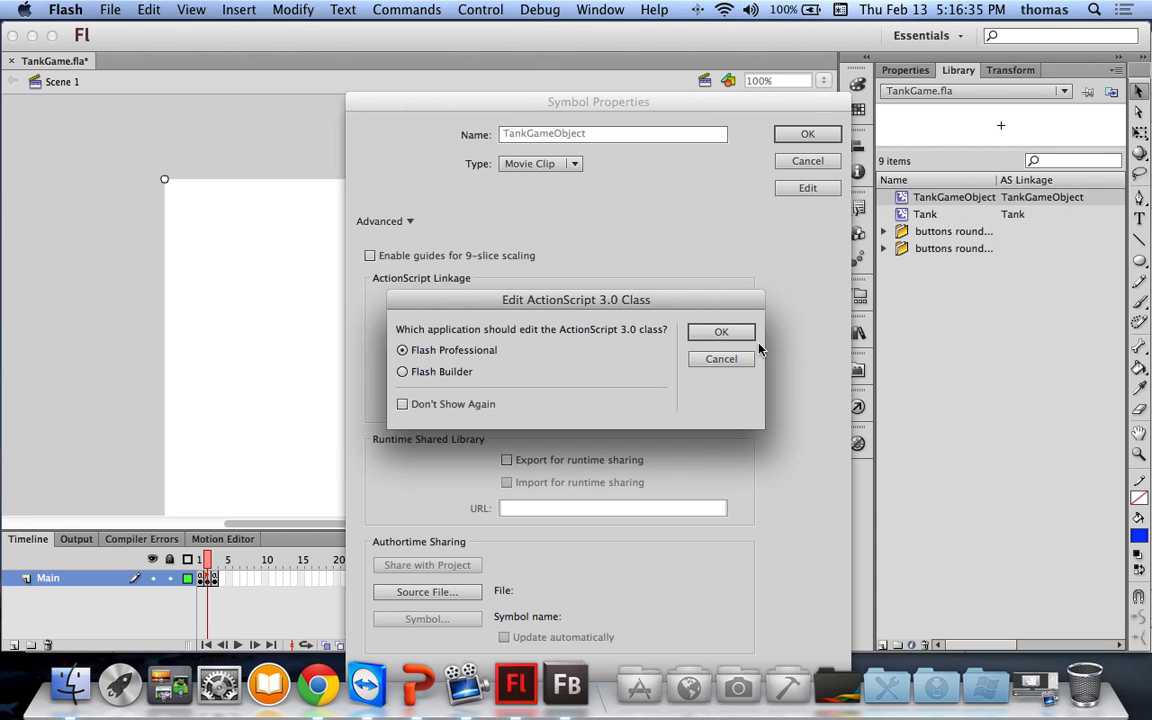
left_click(731, 335)
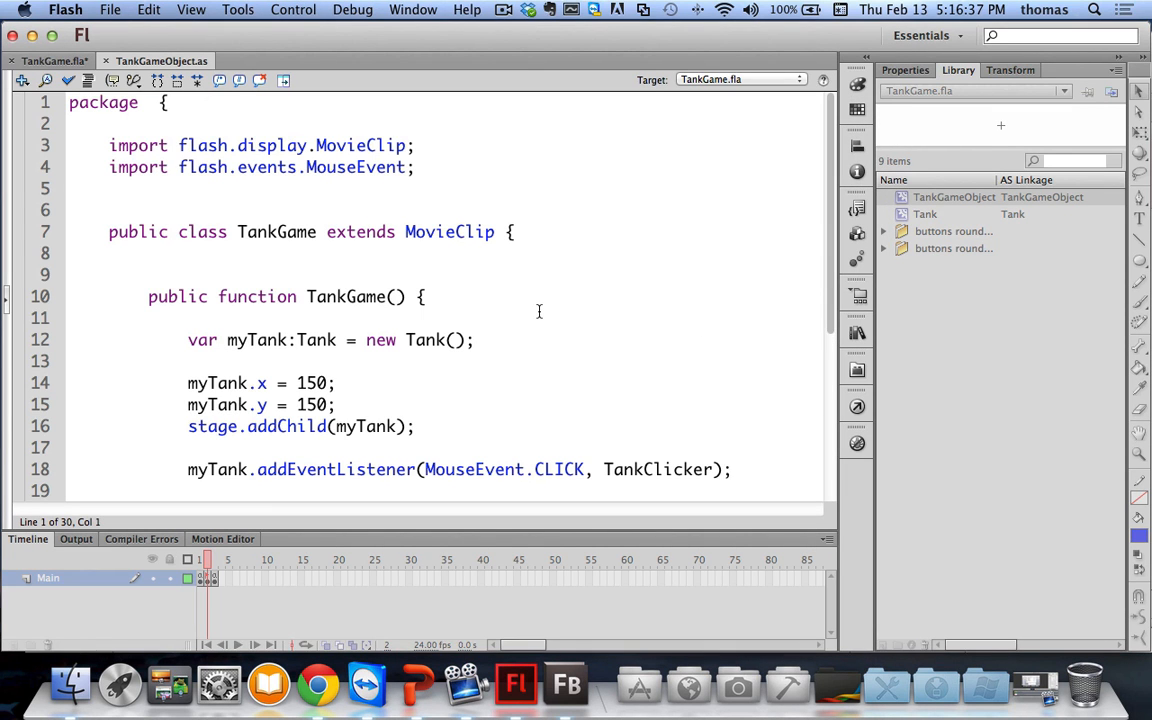
scroll(538, 311, "down", 5)
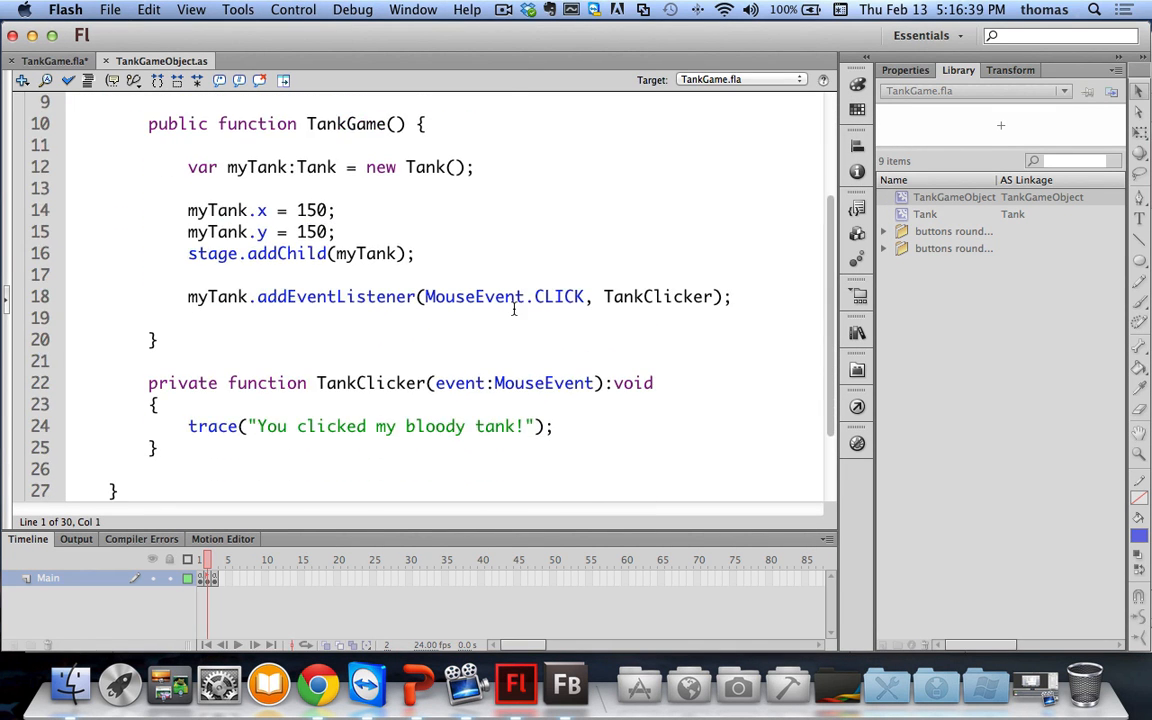
scroll(514, 307, "down", 1)
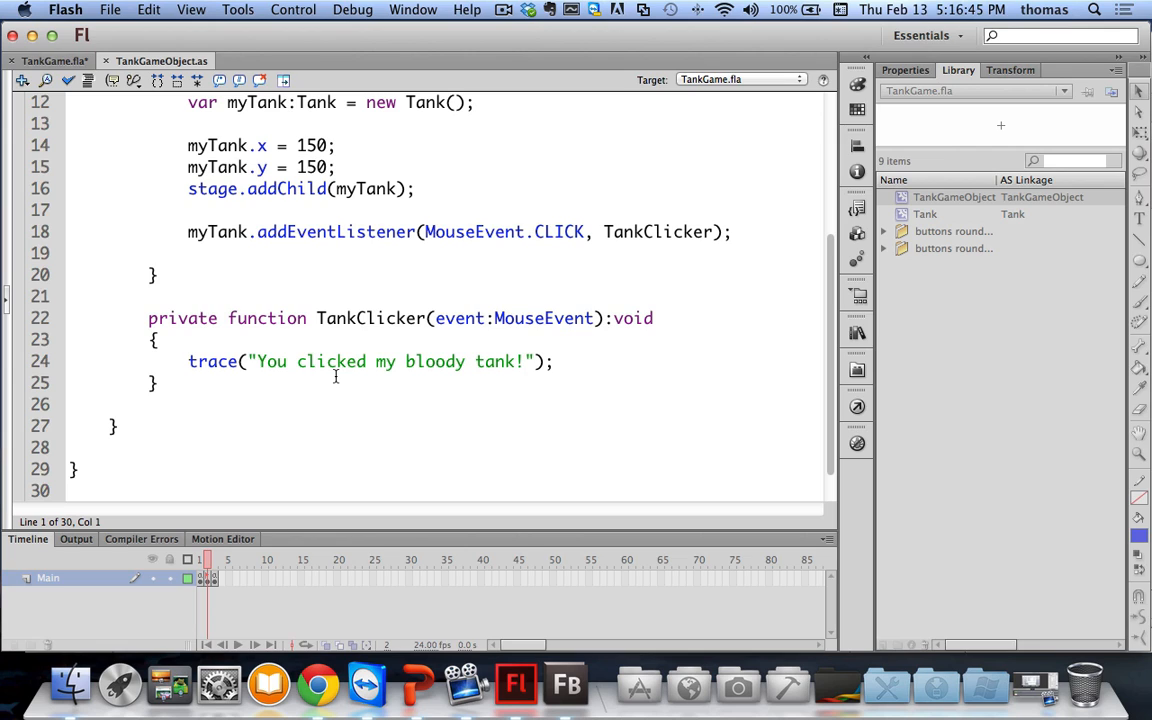
Step: Add a MovieClip(root).gotoAndStop call to EndScreen below the trace line in TankClicker, and save both the class file and TankGame.fla
left_click(574, 357)
key("Return")
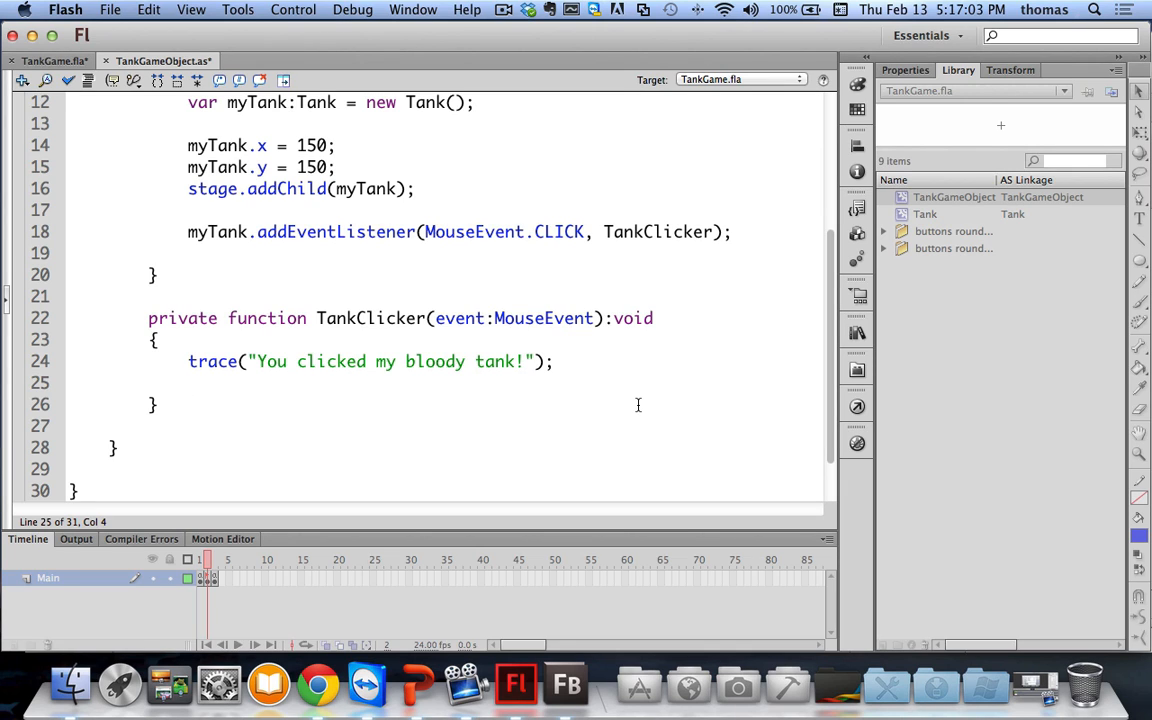
type("MovieClip(root).")
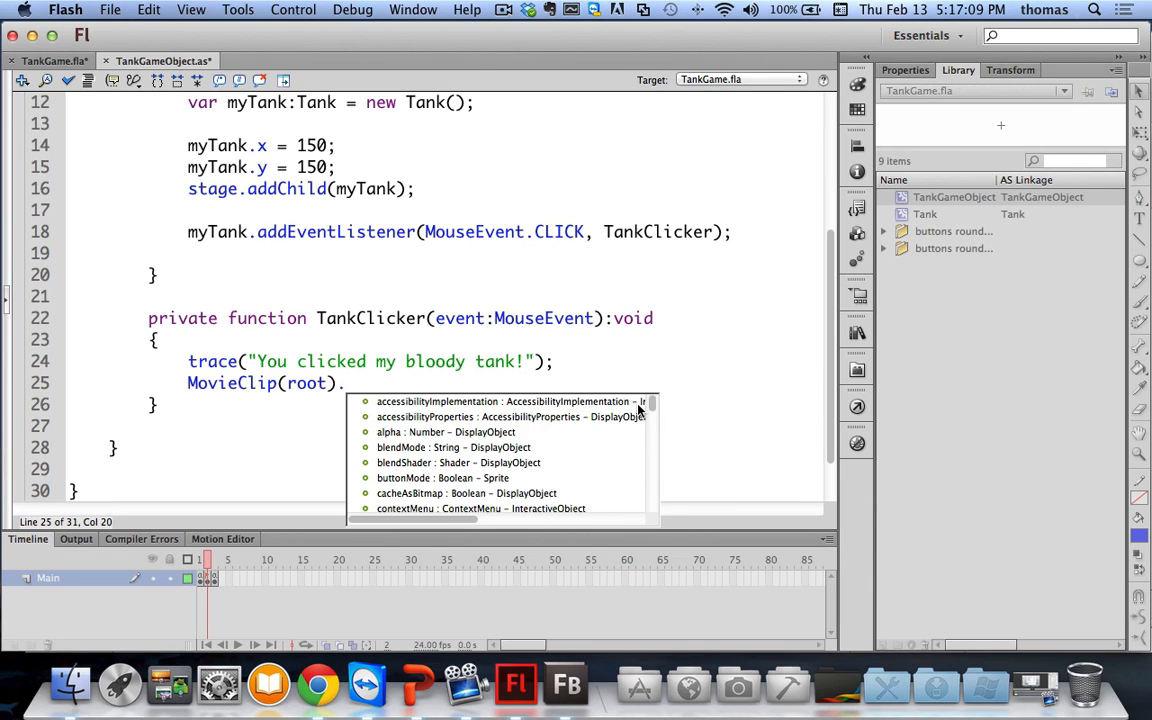
type("gotan")
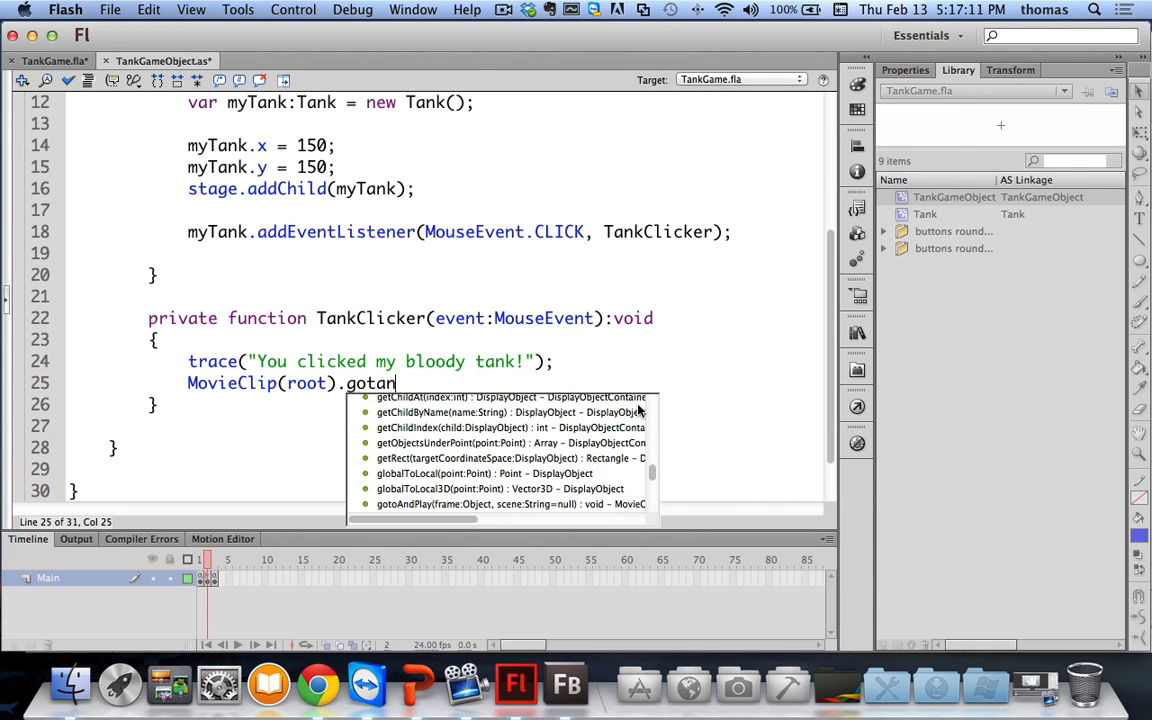
type("dstop")
key("BackSpace")
key("BackSpace")
key("BackSpace")
key("BackSpace")
key("BackSpace")
key("BackSpace")
key("BackSpace")
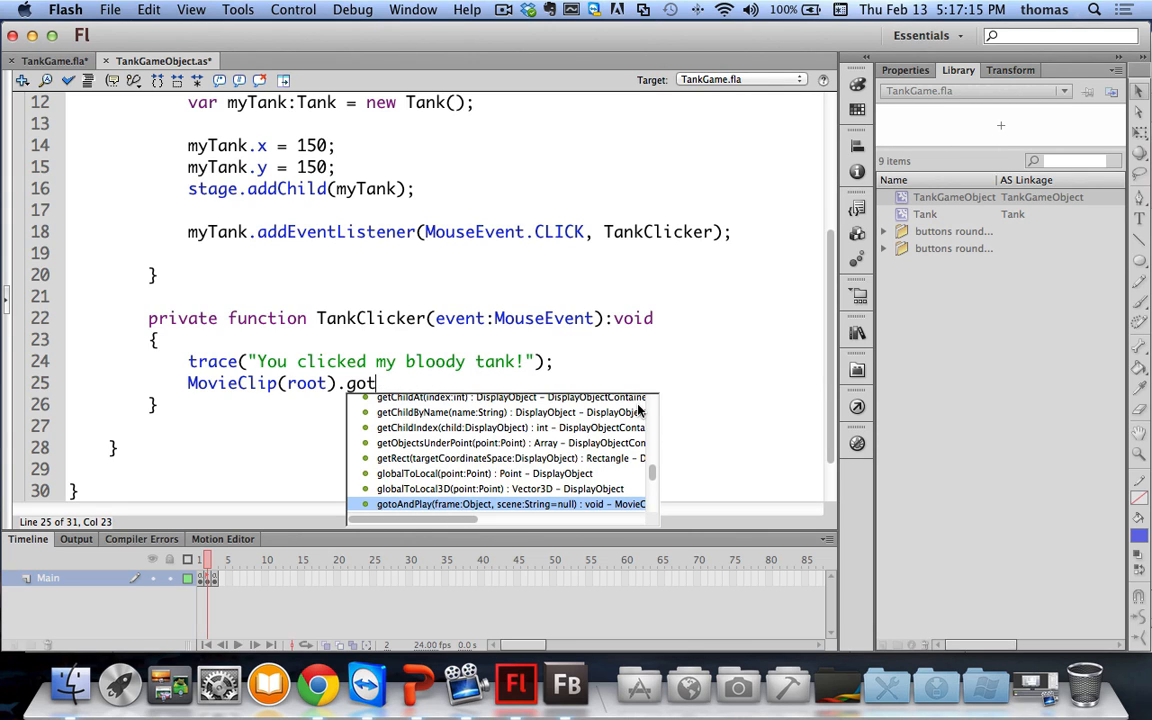
type("o")
type("andsto")
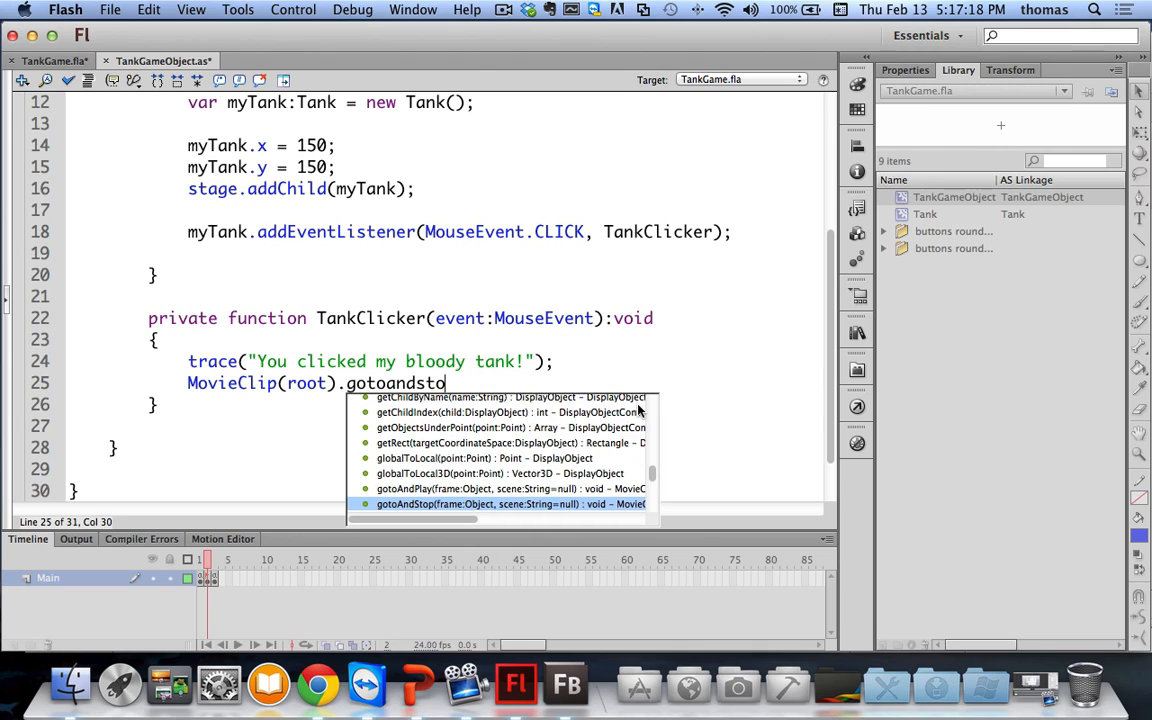
key("Return")
type("(")
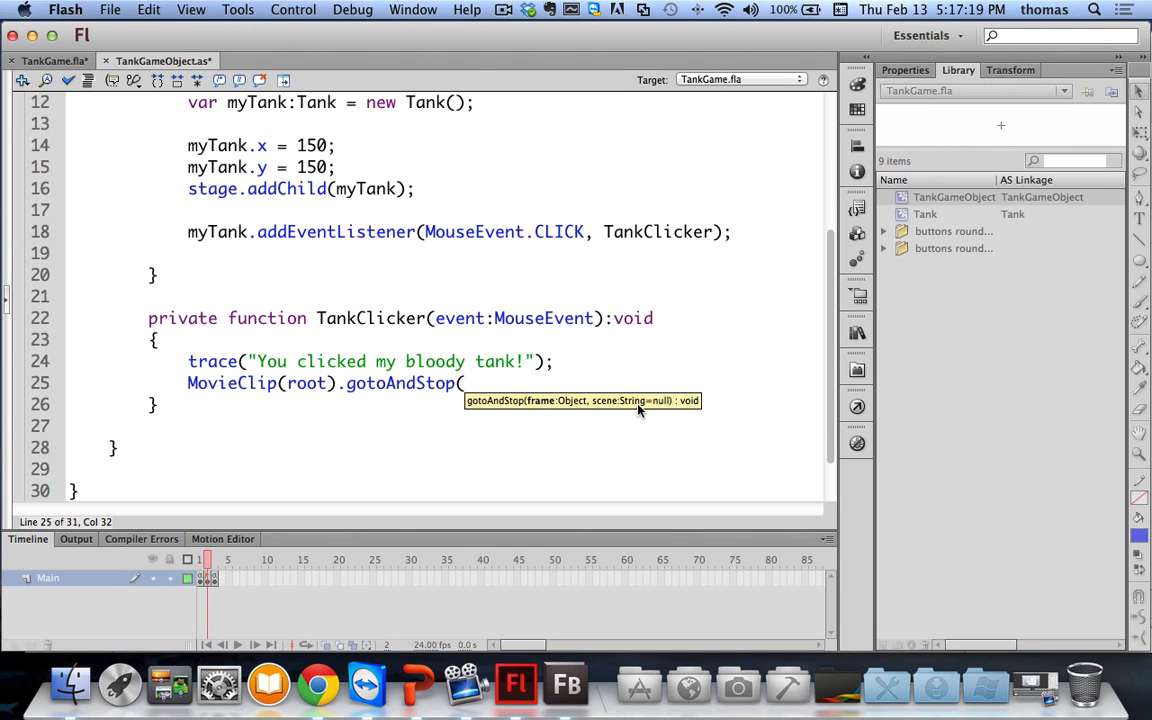
type("\"EndScreen\");")
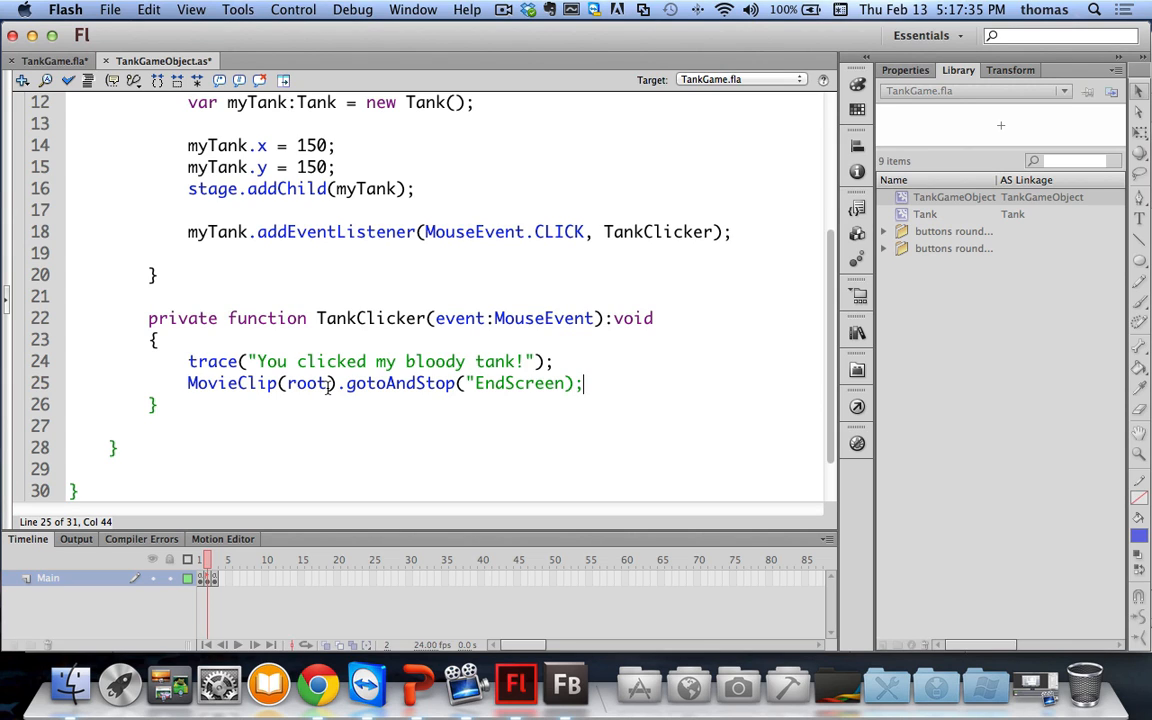
key("super+s")
left_click(62, 61)
key("super+s")
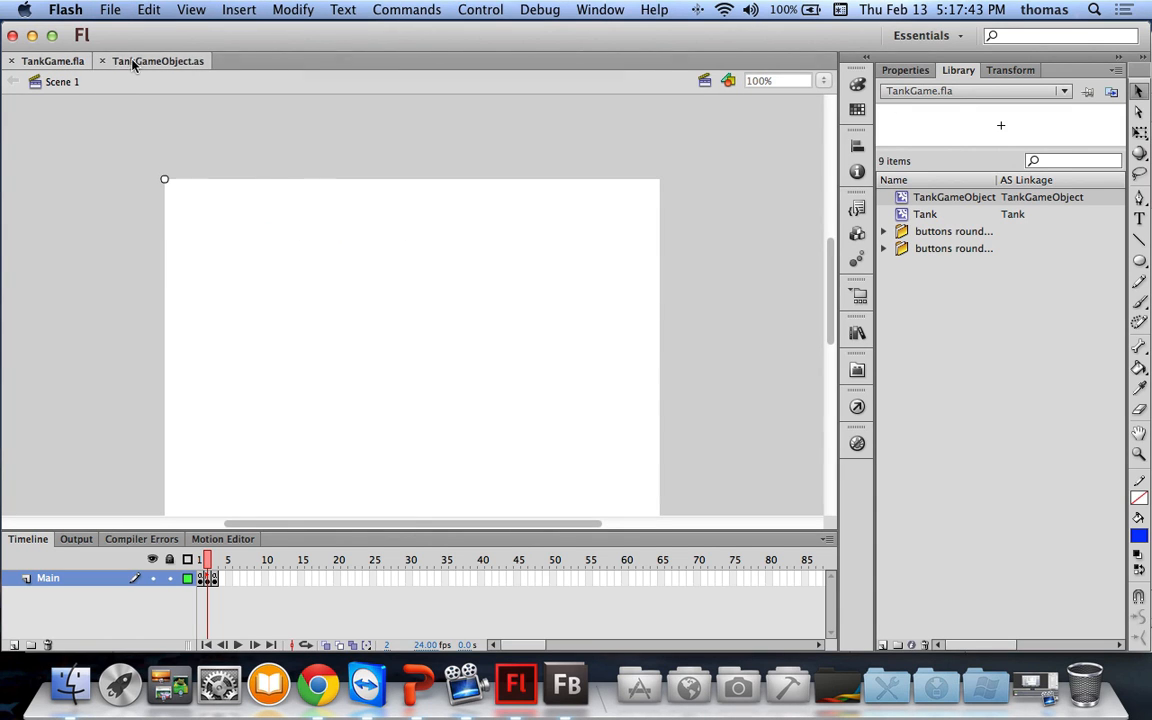
Step: Add the missing closing quotation mark after EndScreen in the gotoAndStop call of TankGameObject.as and save the file
left_click(122, 64)
left_click(568, 383)
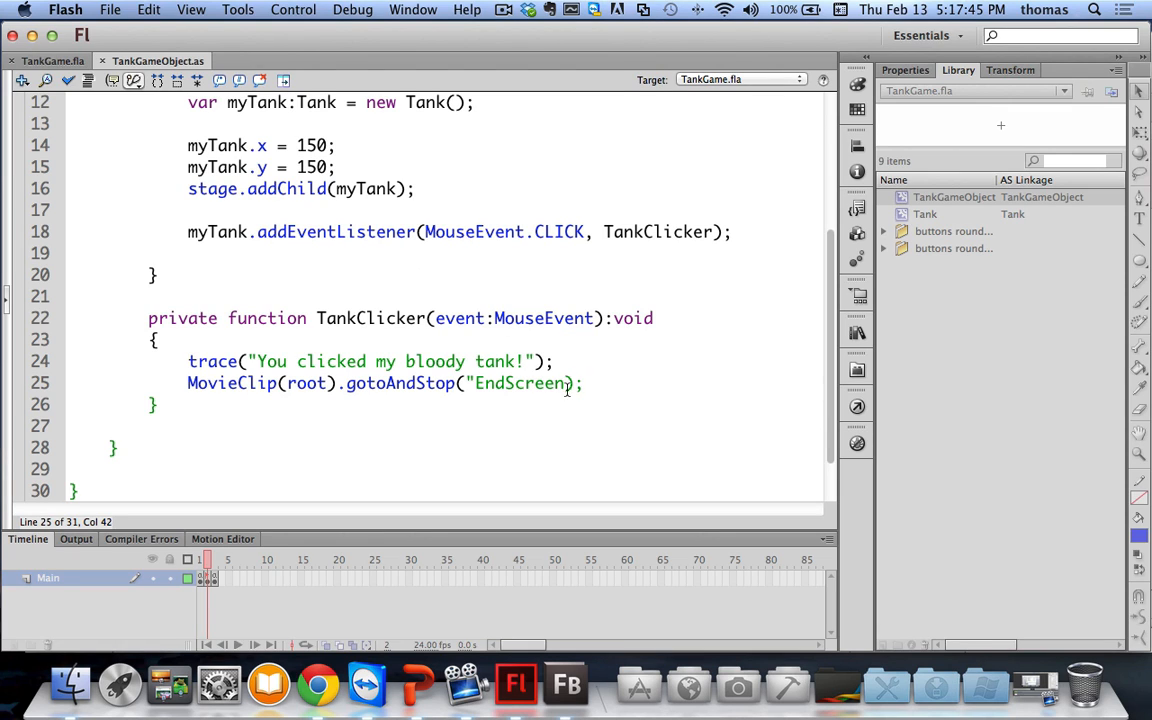
type("\"")
key("super+s")
Step: Test the movie, close the preview, and review the TankGameObject.as code for the cause of the reference error
key("super+Return")
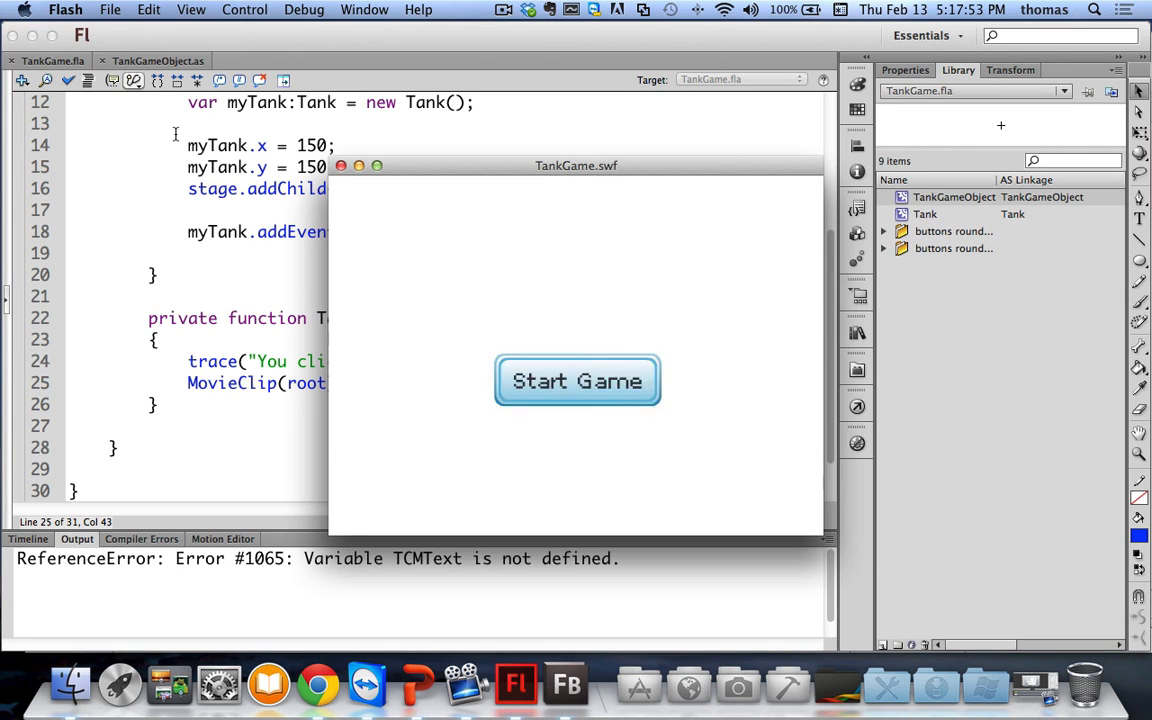
left_click(342, 166)
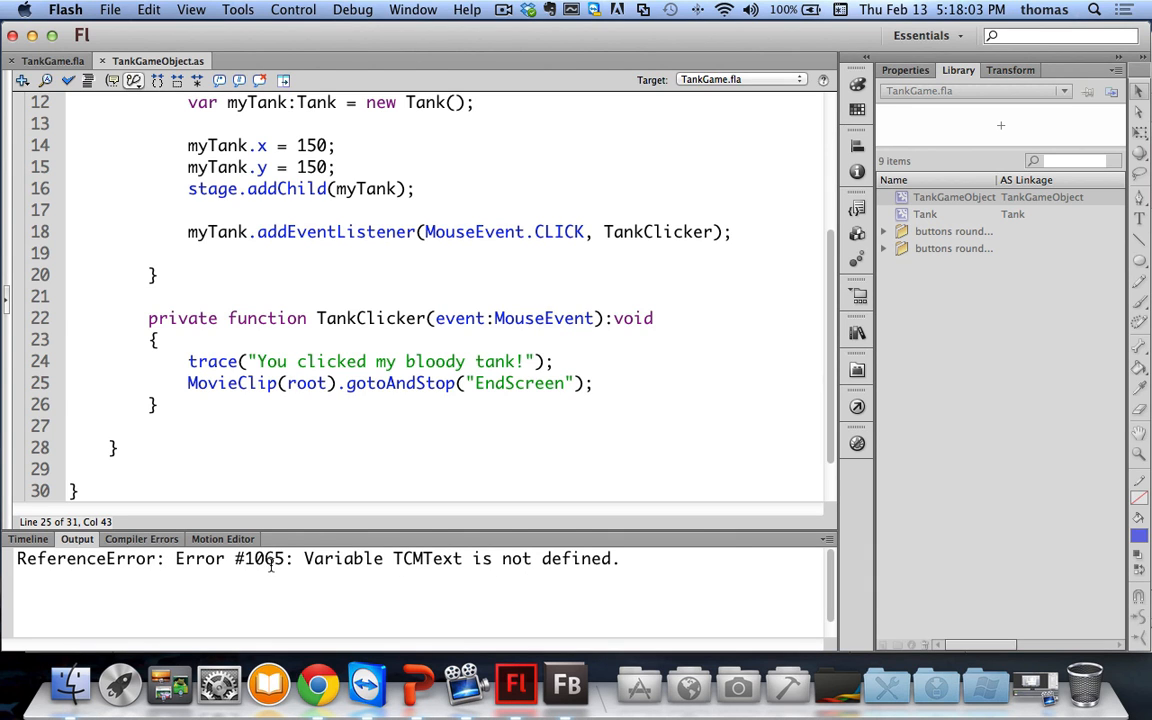
scroll(321, 478, "up", 5)
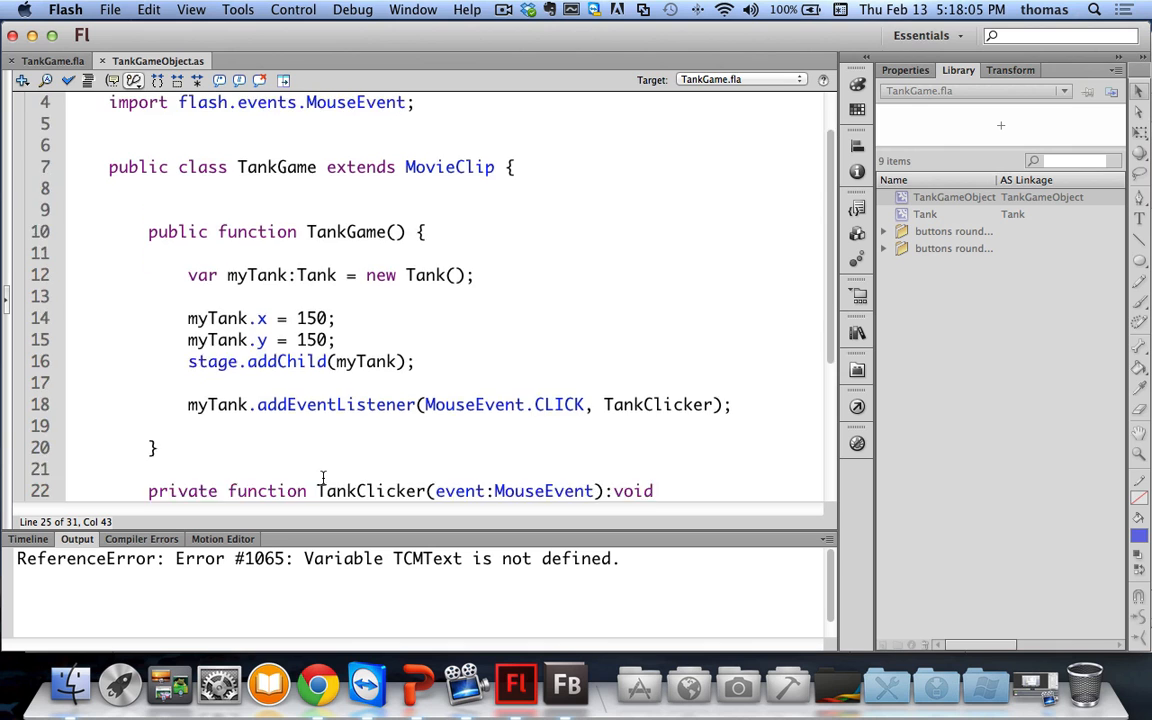
scroll(318, 476, "down", 6)
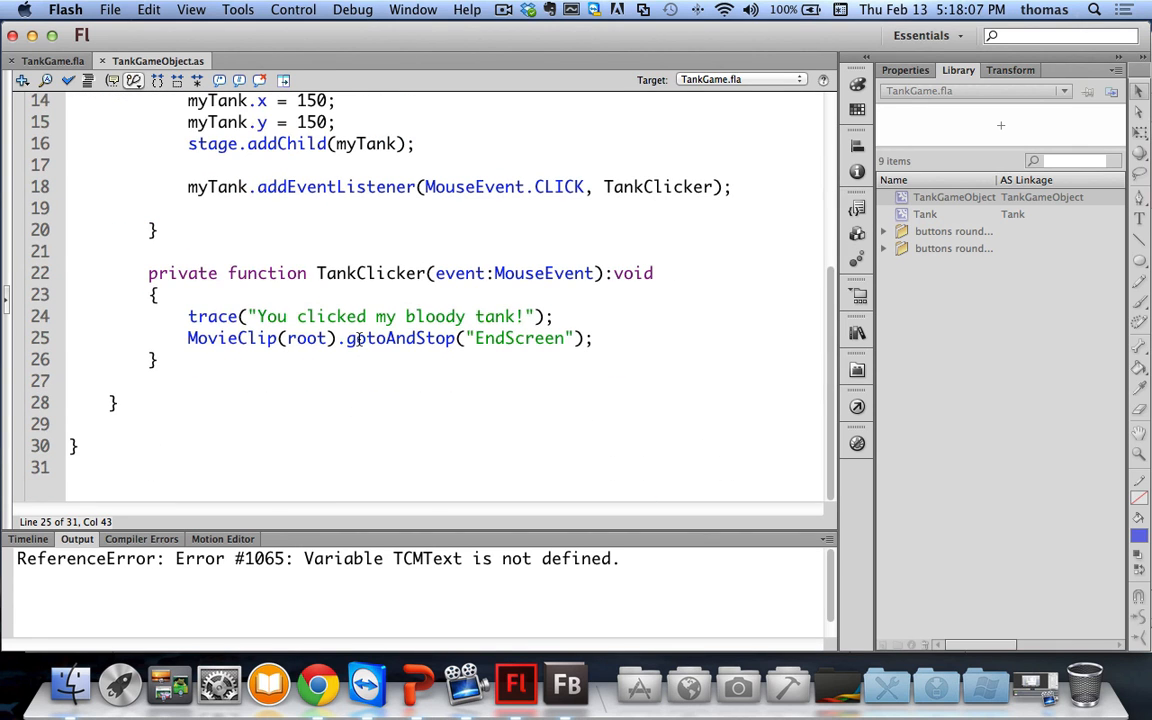
scroll(359, 340, "up", 1)
scroll(340, 365, "up", 1)
scroll(342, 378, "down", 2)
scroll(415, 372, "up", 3)
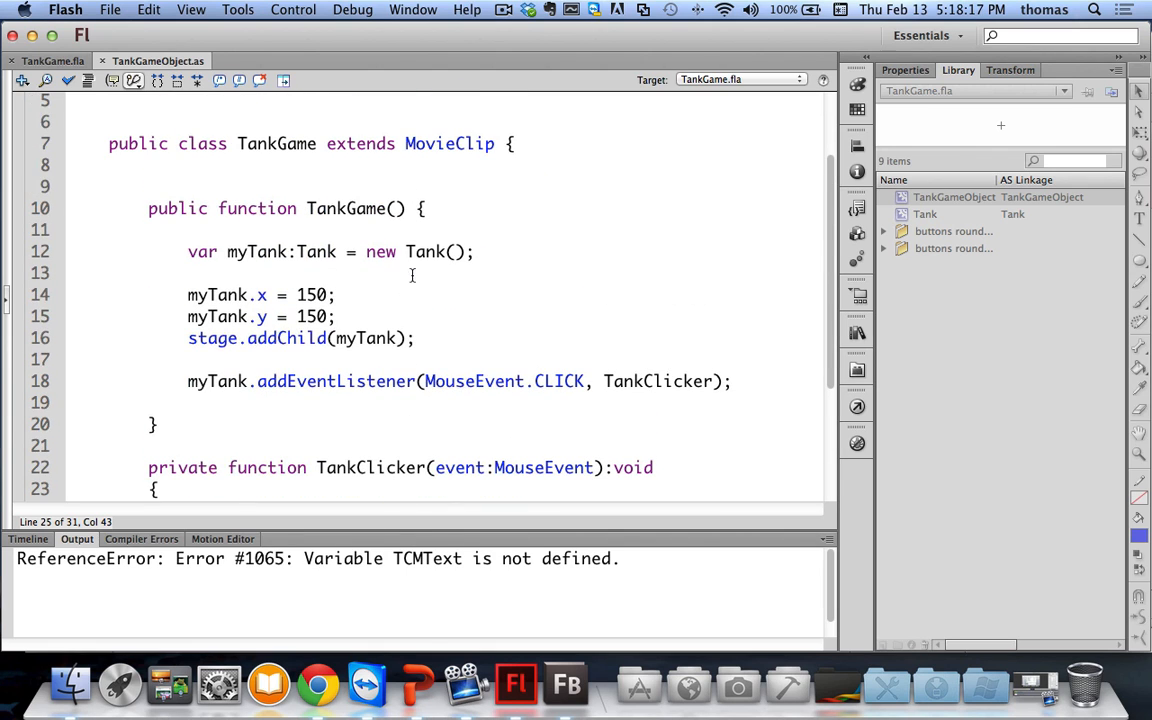
Step: Review the scripts on frames 1 and 3 of TankGame.fla, then close the script editor
left_click(55, 62)
left_click(857, 406)
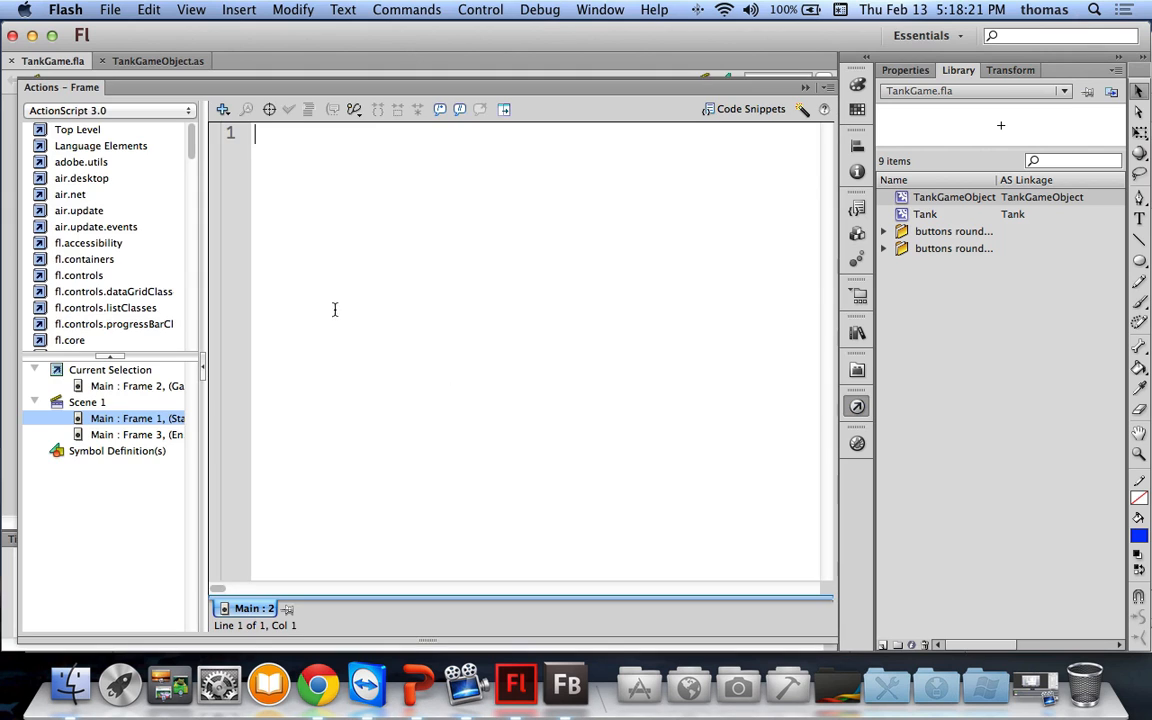
left_click(130, 419)
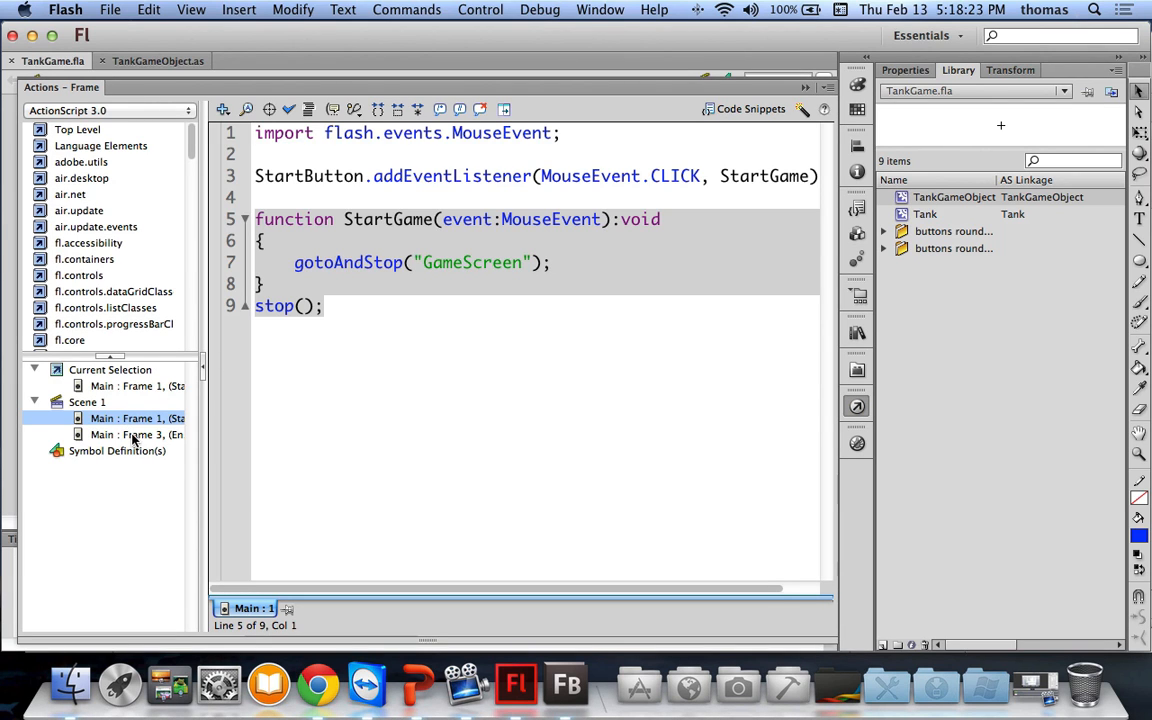
left_click(600, 263)
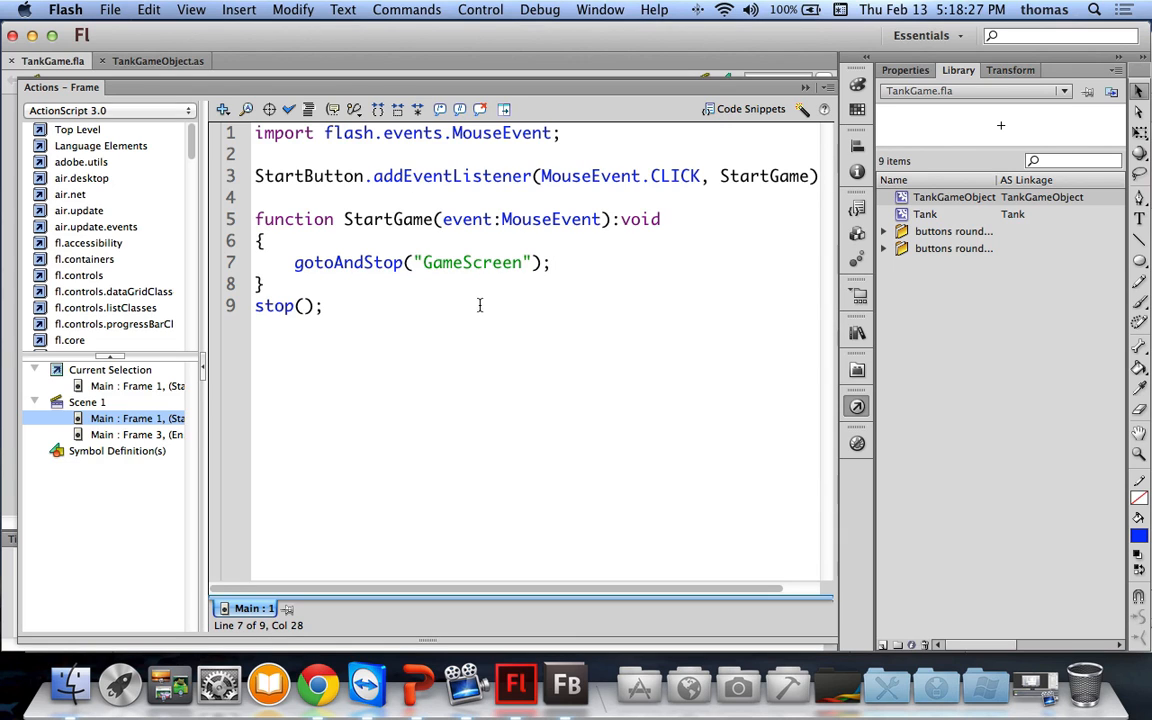
left_click(140, 436)
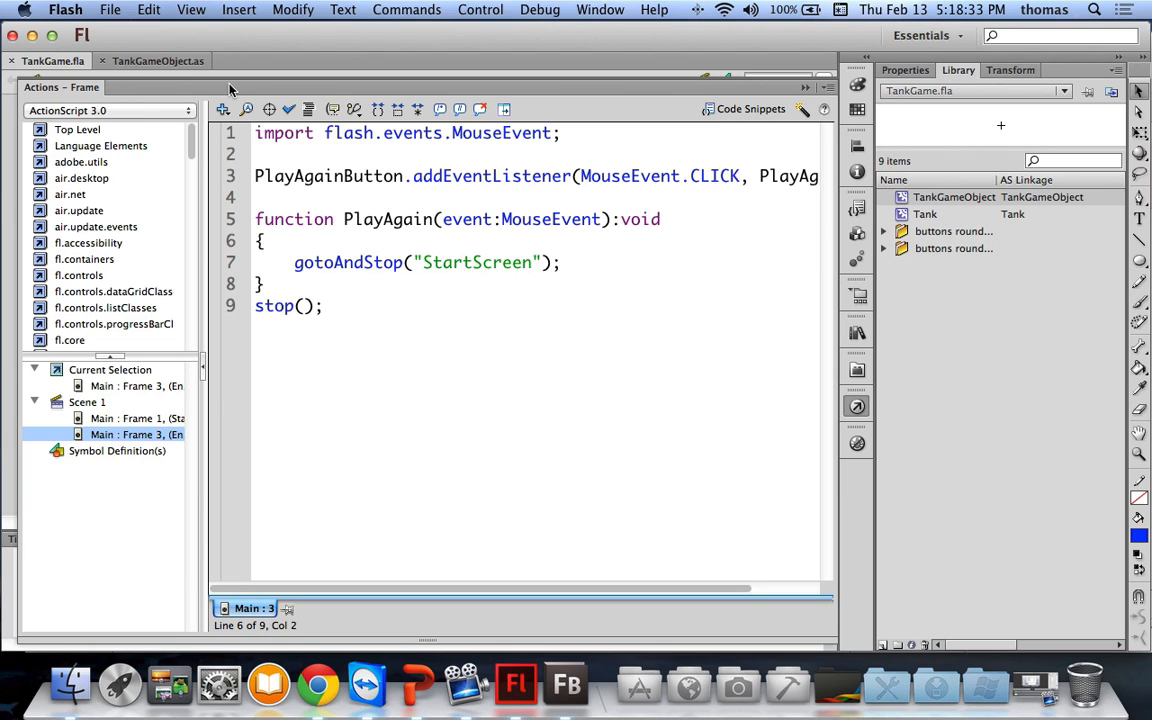
left_click(805, 87)
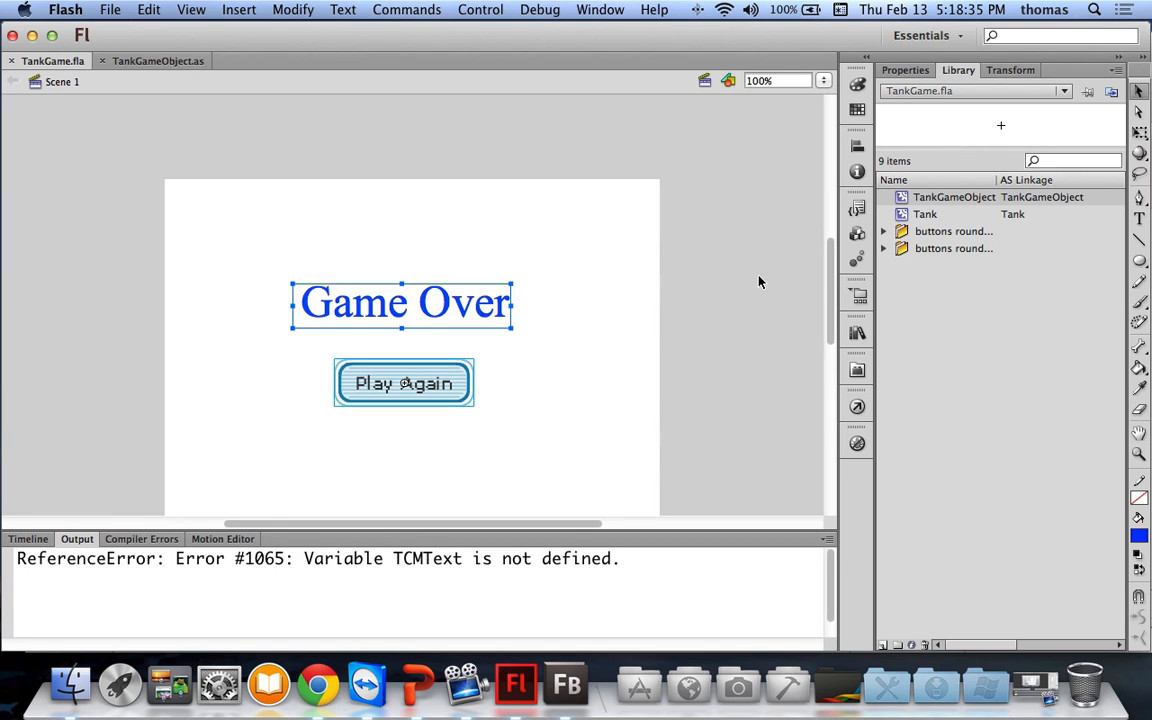
Step: Check the frame label names of frames 1, 2 and 3 on the Main layer
scroll(738, 308, "down", 3)
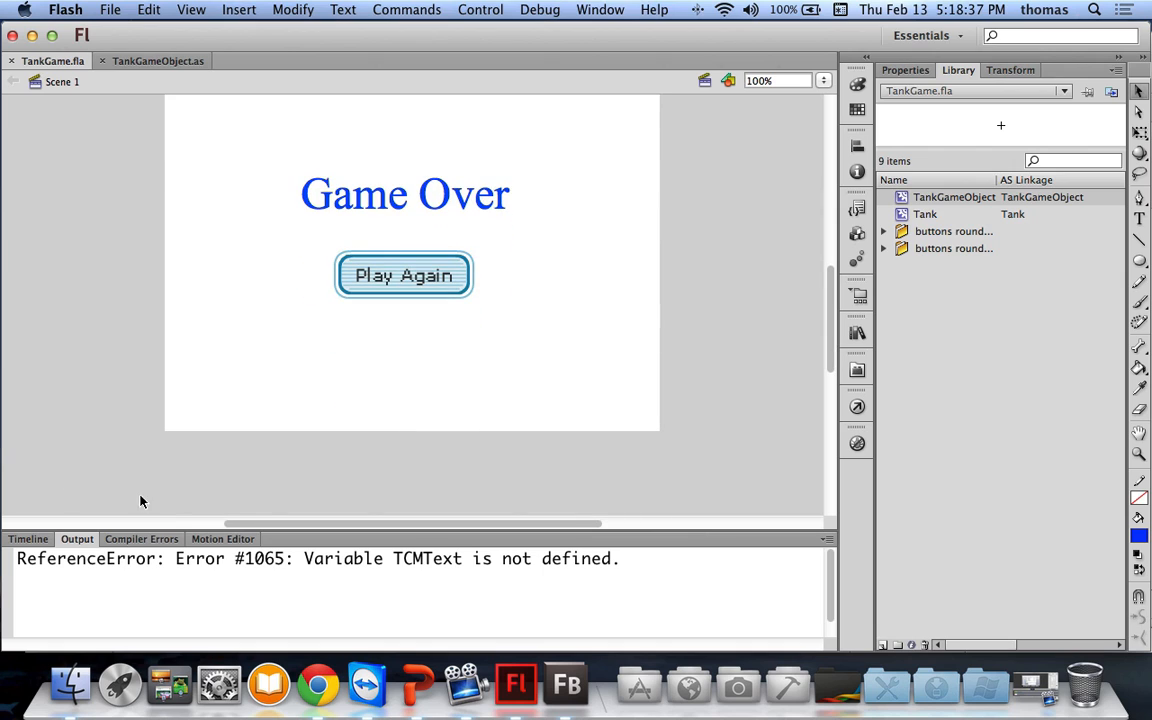
left_click(28, 539)
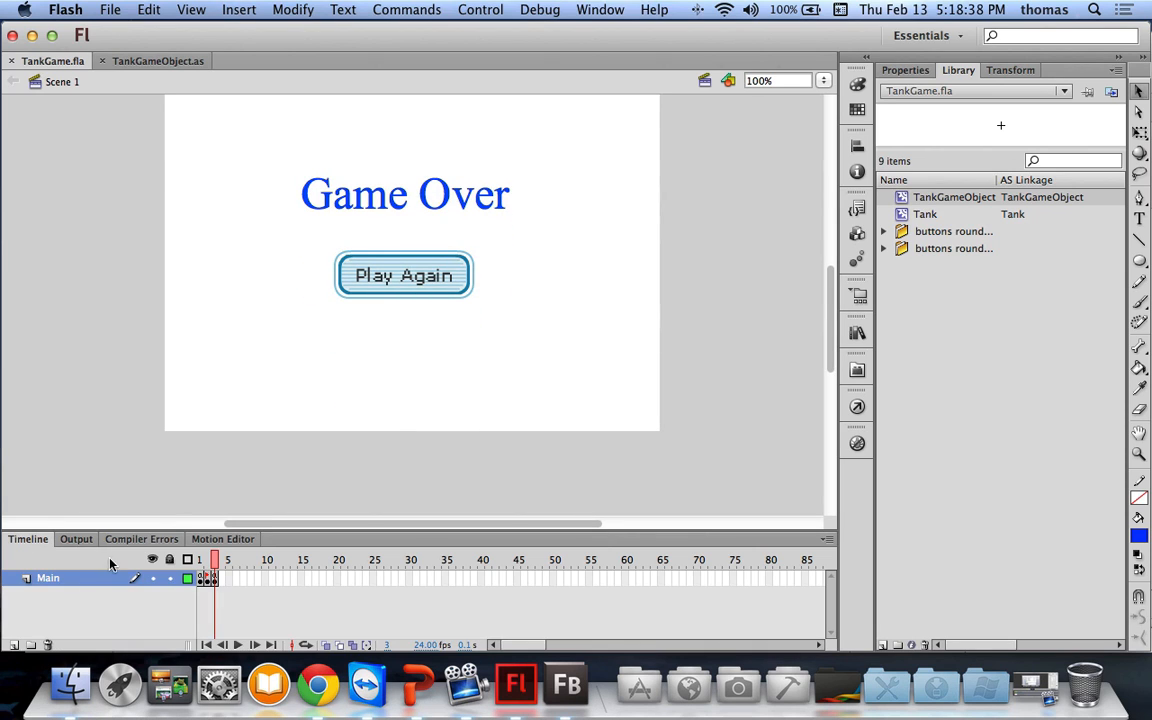
left_click(203, 579)
left_click(903, 70)
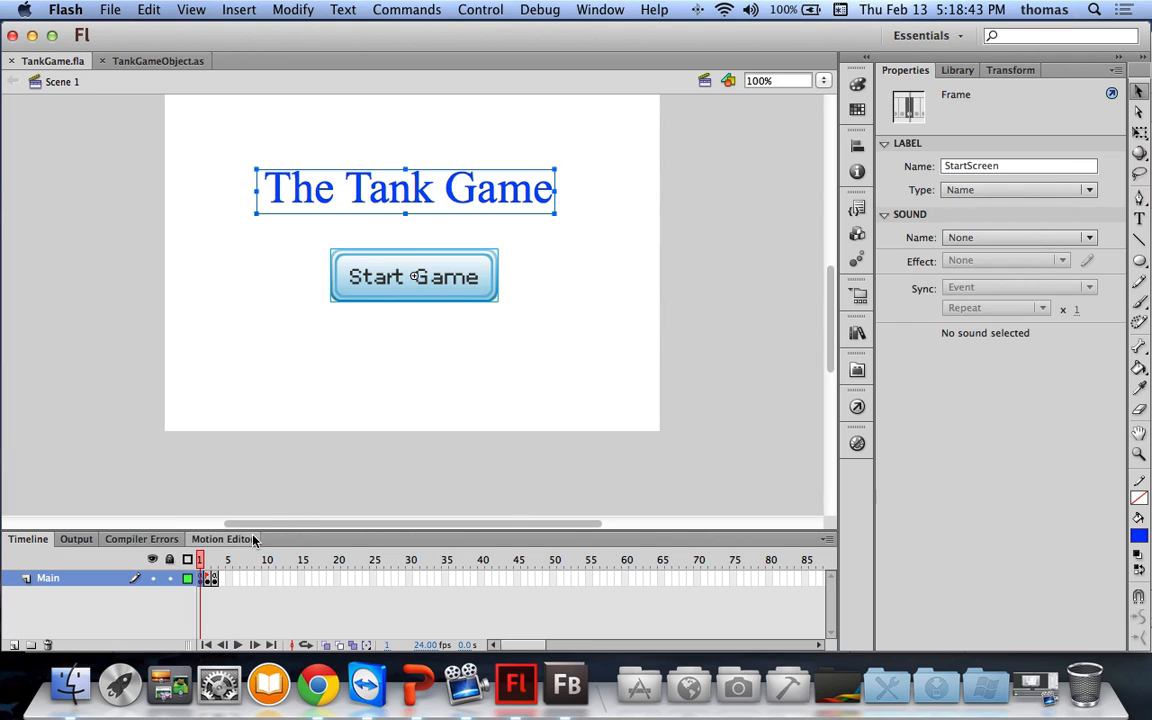
left_click(208, 579)
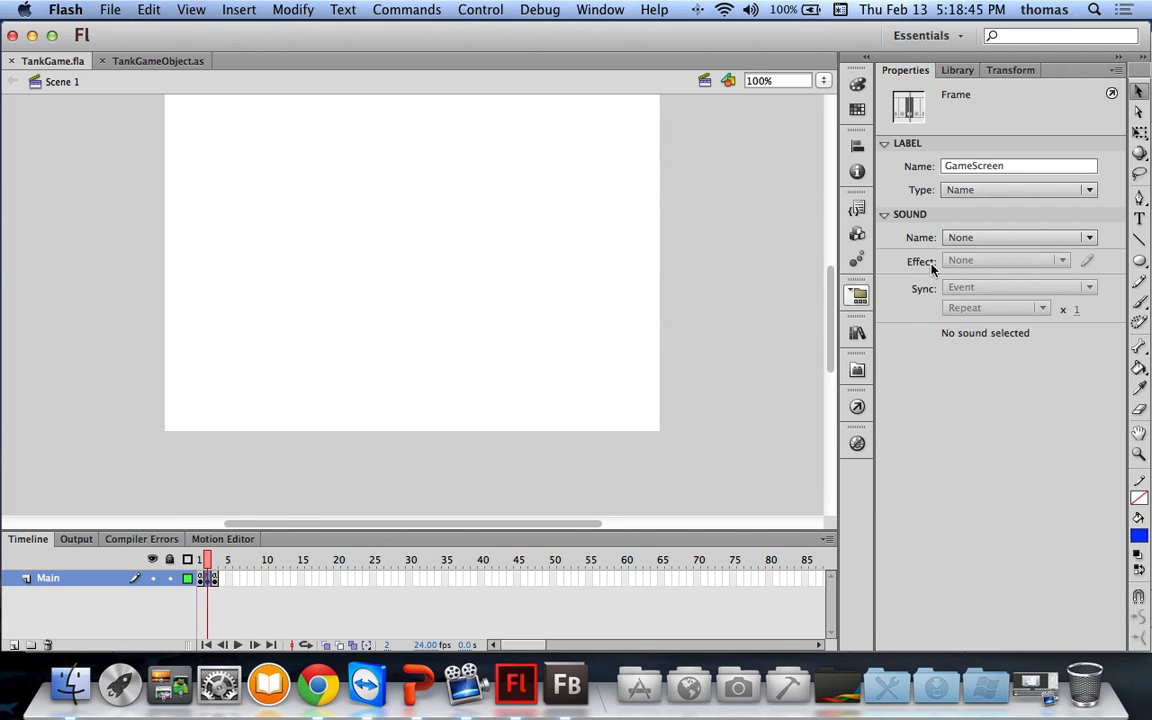
left_click(975, 166)
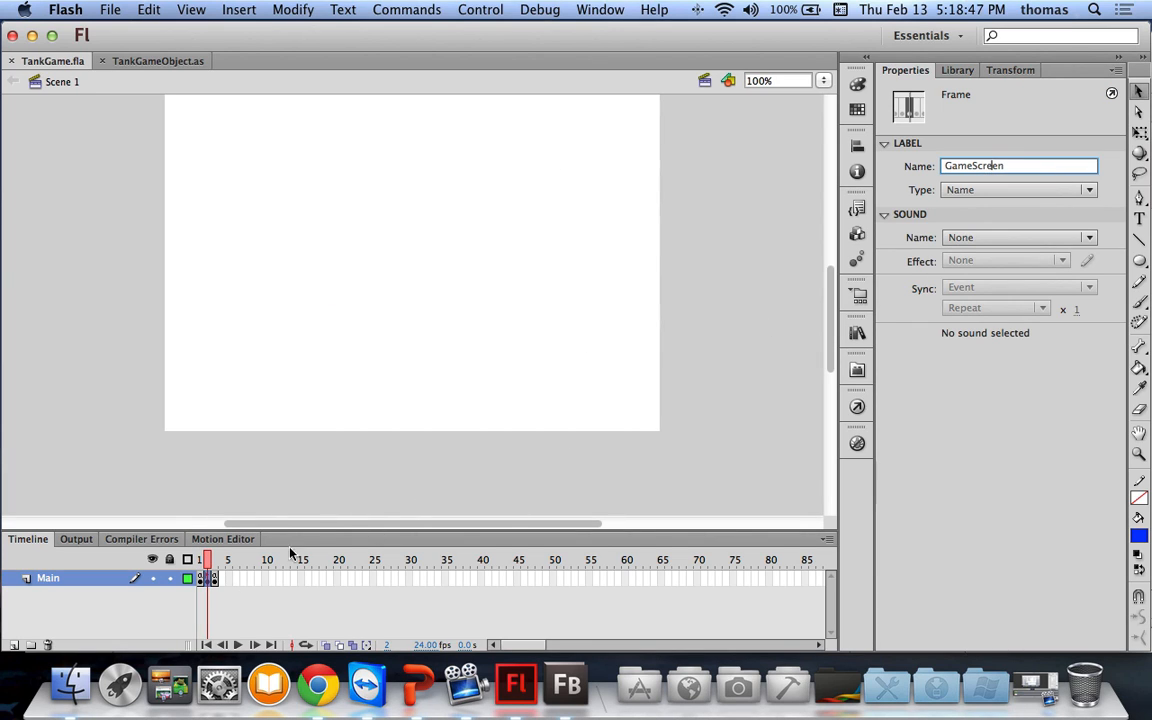
left_click(215, 580)
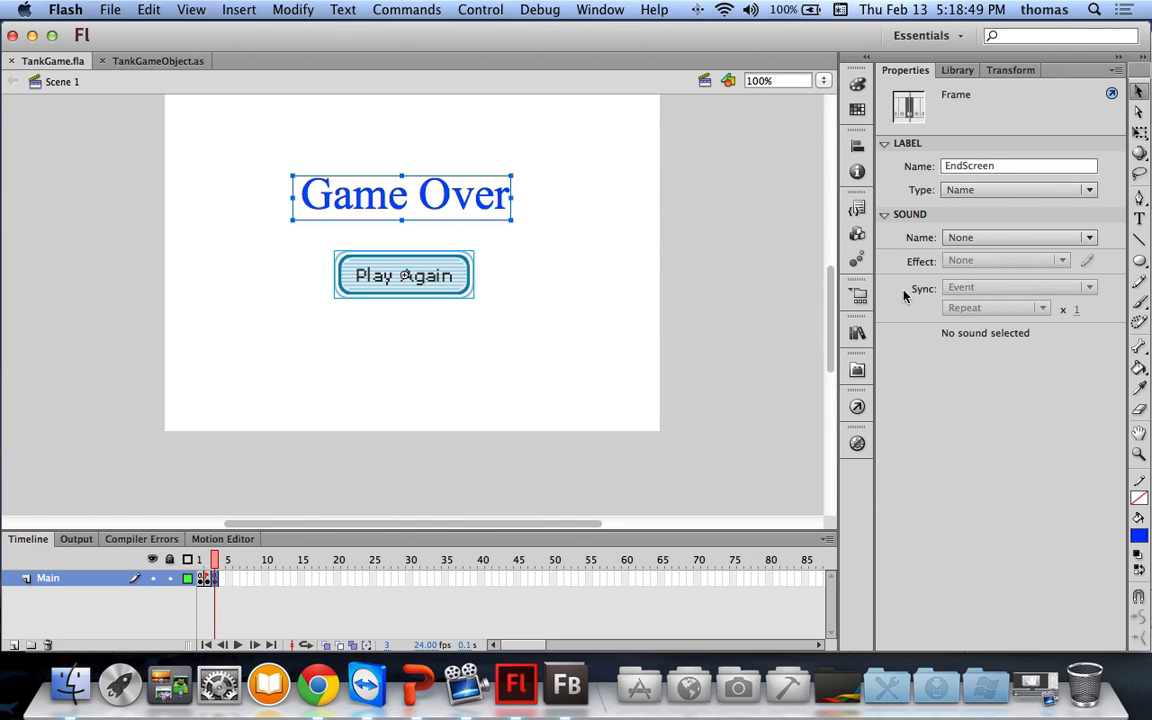
Step: In the frame 3 script, replace the "StartScreen" argument of gotoAndStop with frame number 1
left_click(1003, 167)
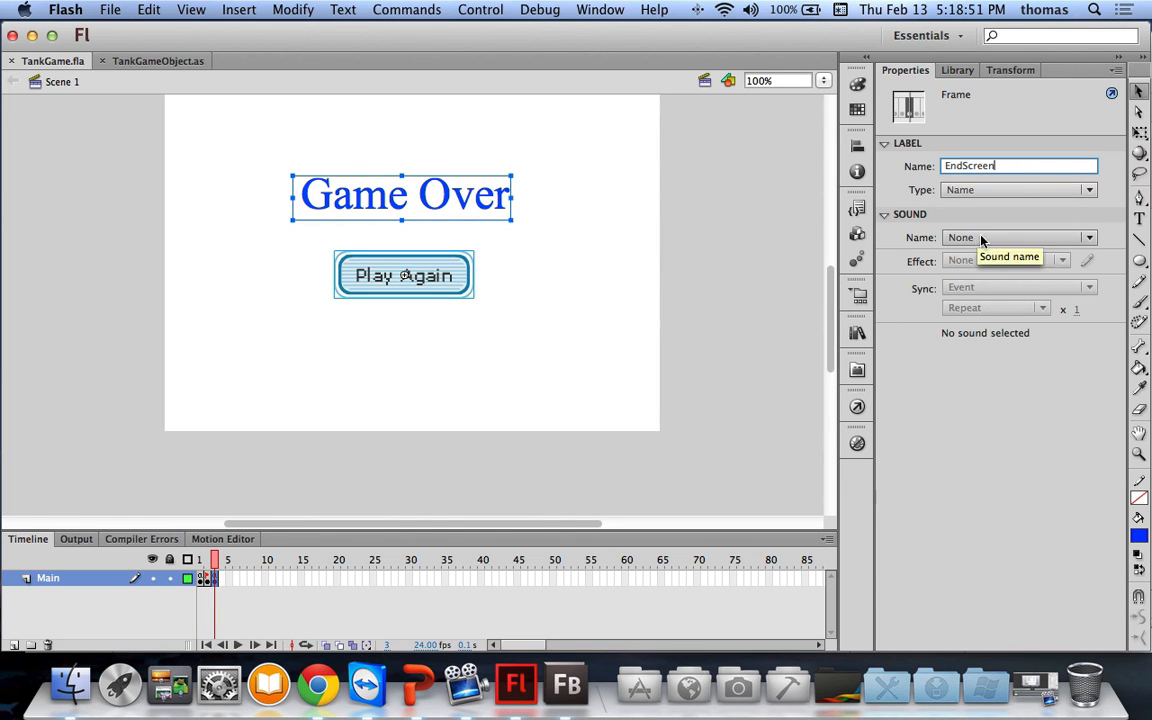
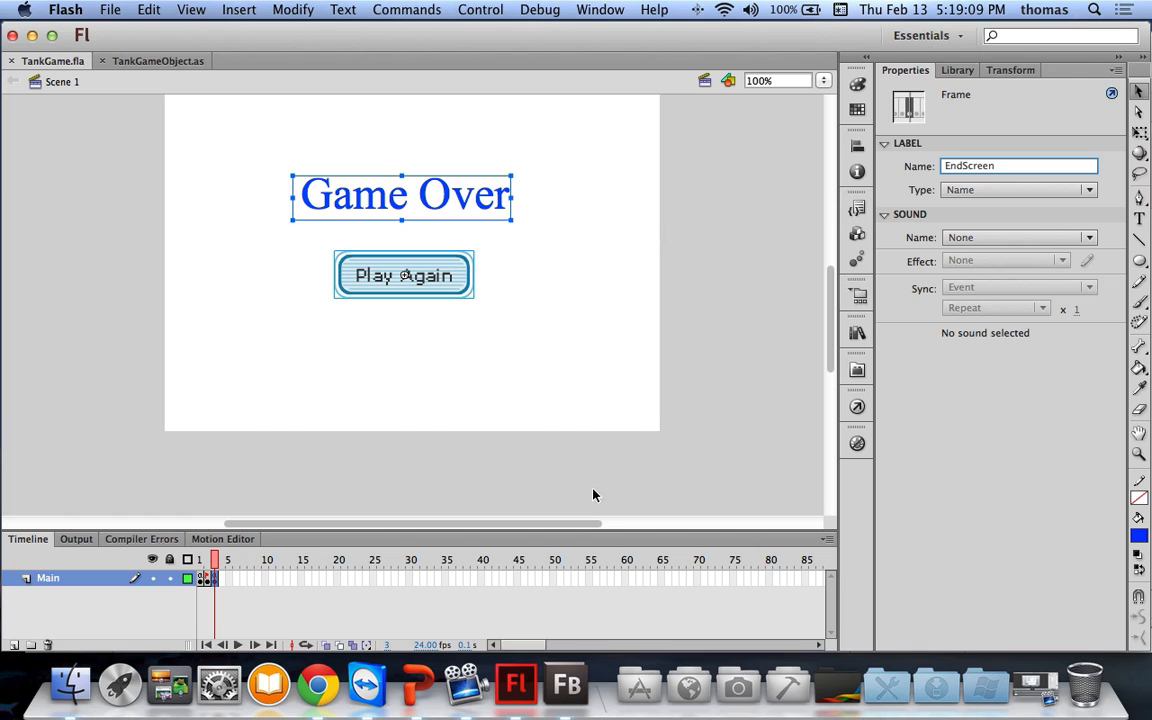
key("F9")
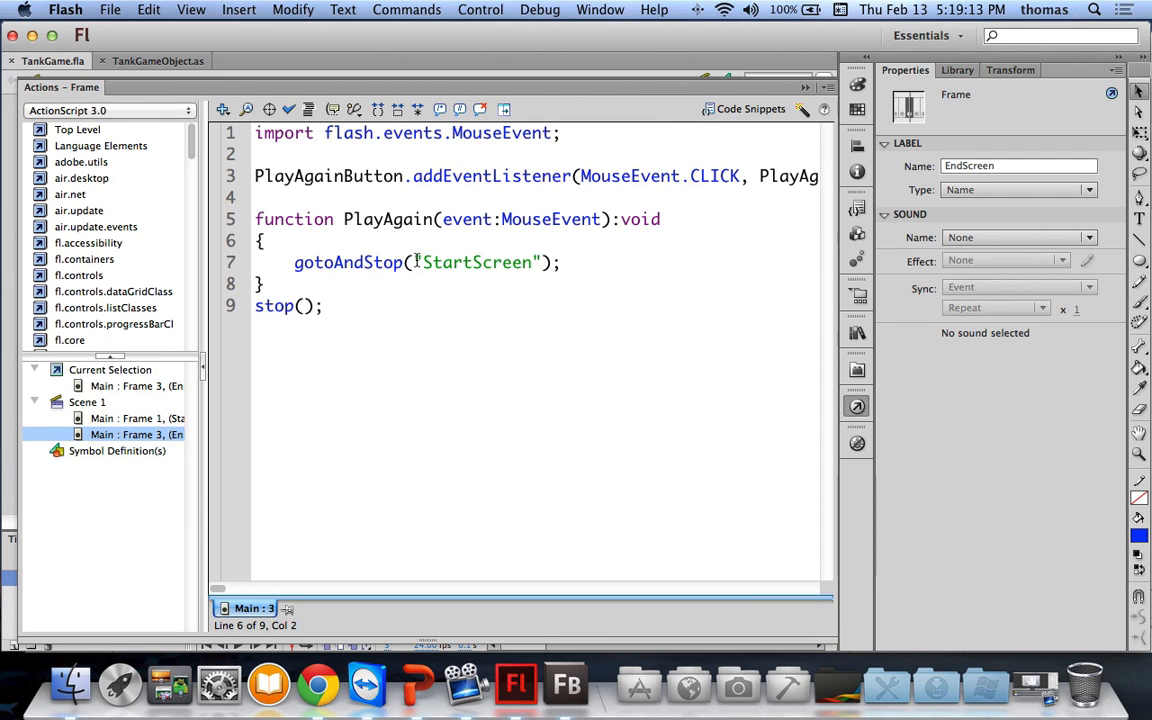
left_click_drag(414, 262, 541, 261)
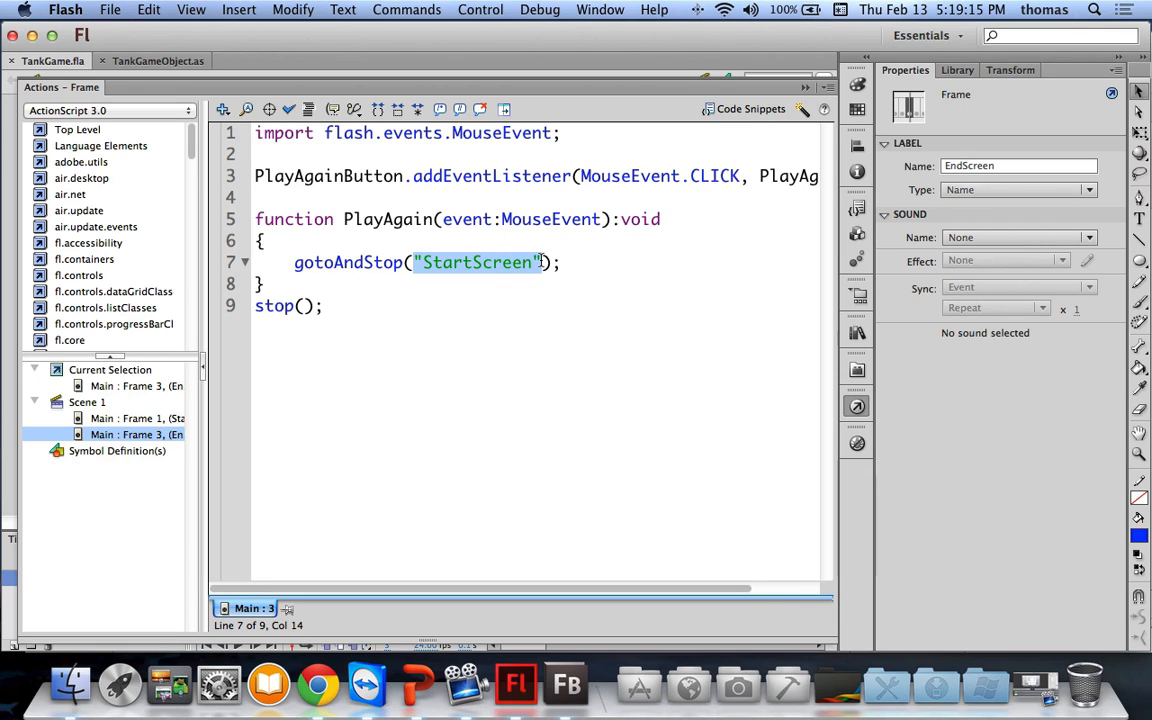
type("3")
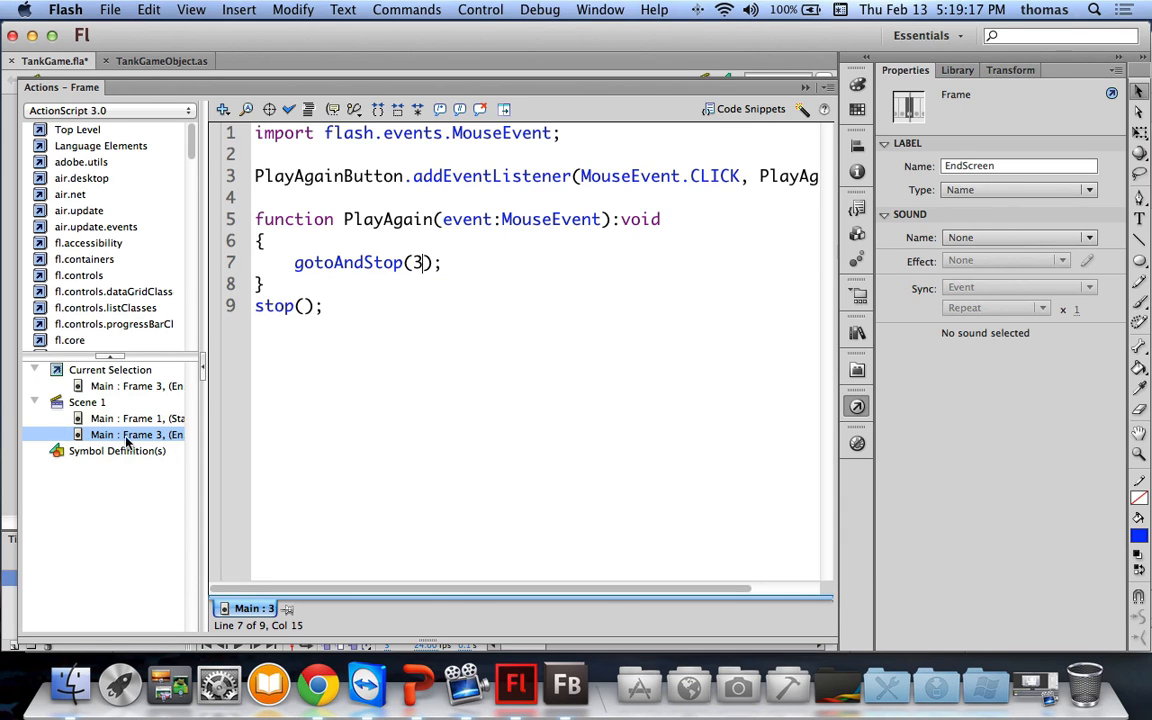
key("BackSpace")
type("1")
Step: In the frame 1 script, replace the "GameScreen" argument of gotoAndStop with 2, save the file, and return to the frame 3 script
left_click(140, 418)
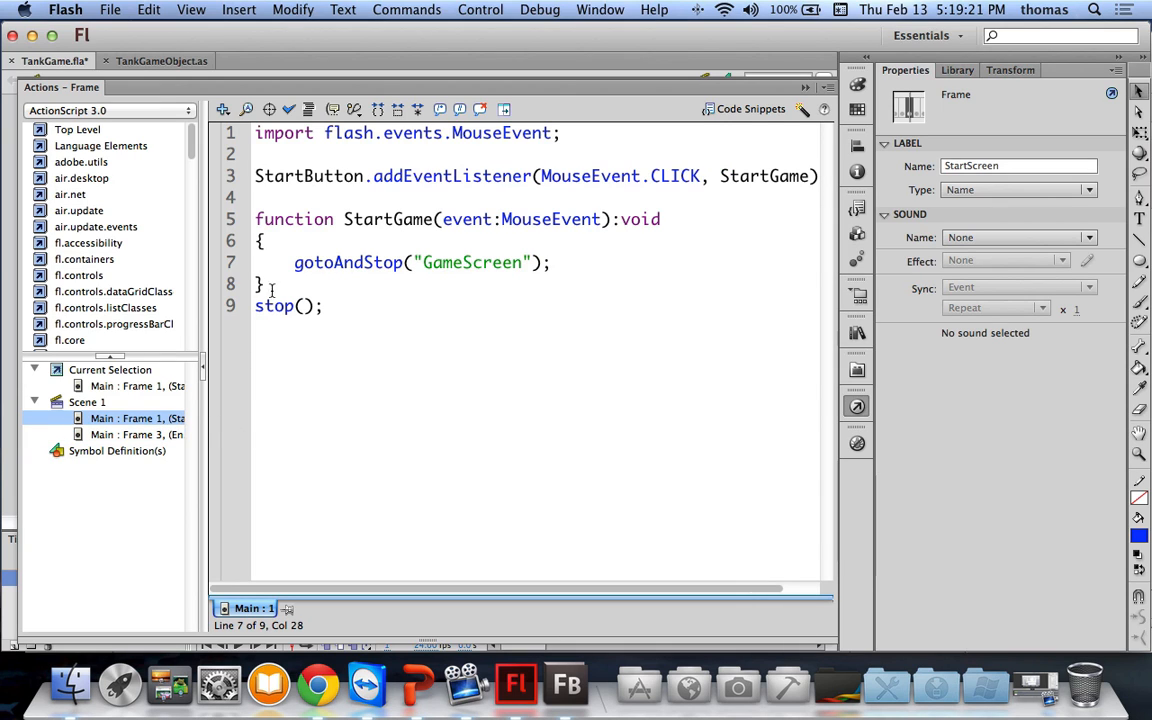
double_click(462, 259)
left_click_drag(415, 262, 535, 256)
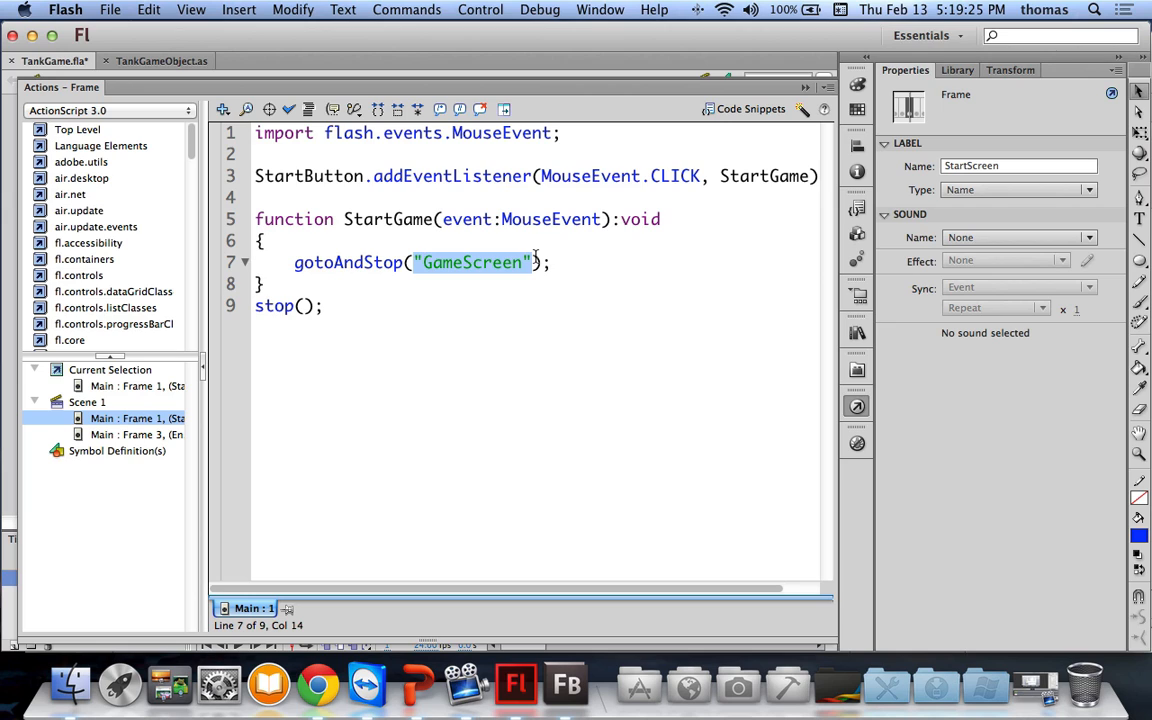
type("2")
key("super+s")
left_click(150, 434)
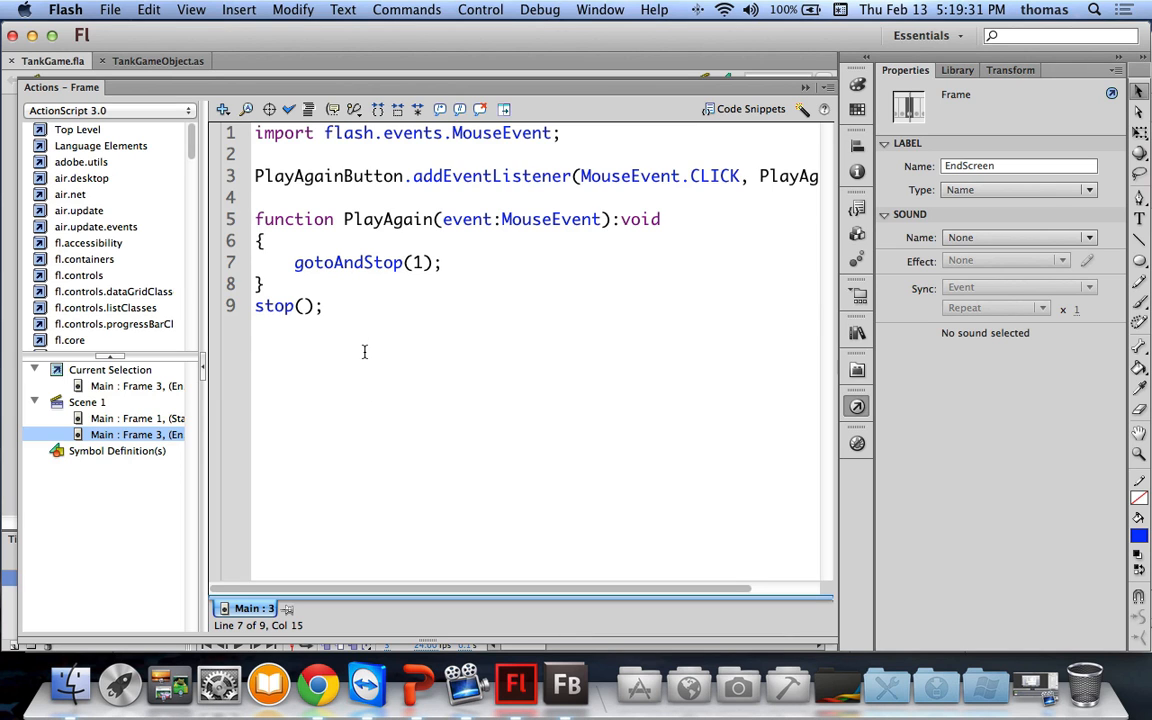
Step: Test the movie by trying the Start Game button, close the preview, and check the output for reference errors
key("super+Return")
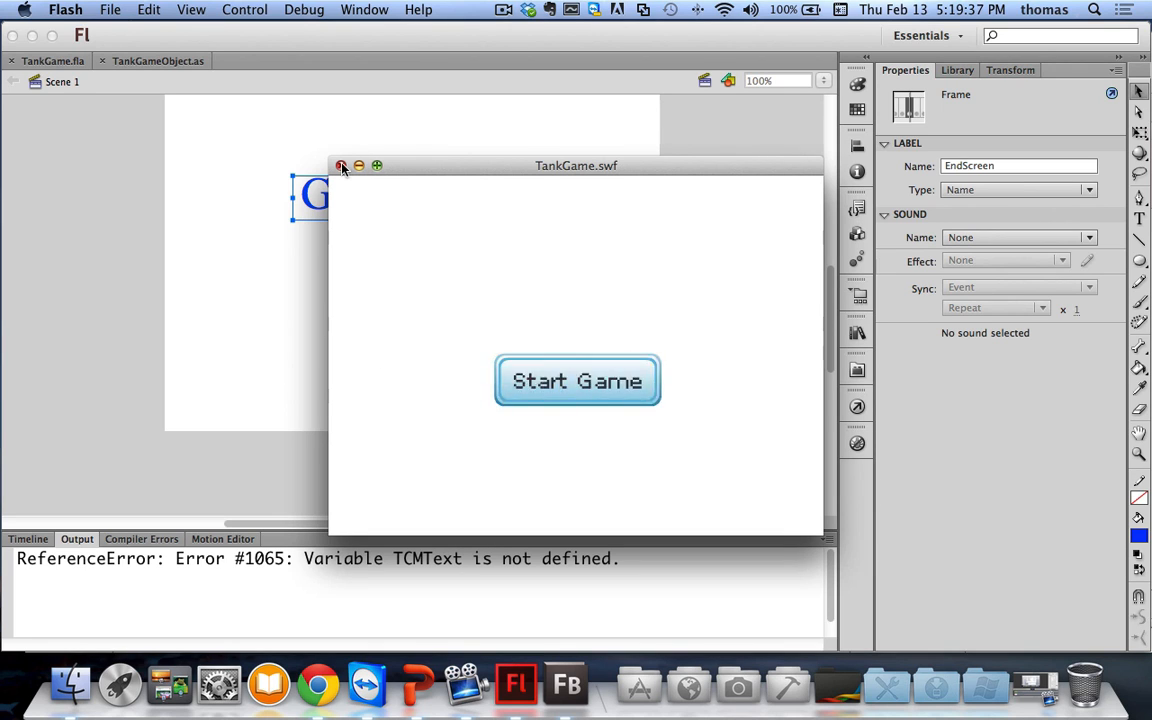
left_click(594, 390)
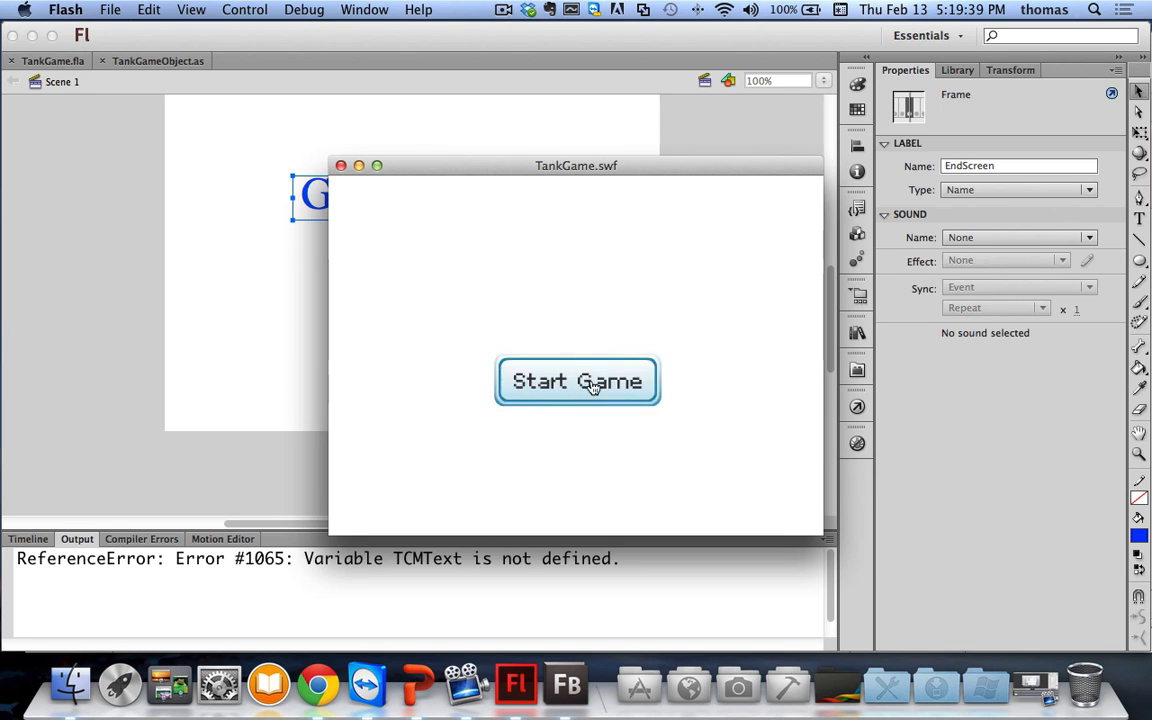
left_click(341, 165)
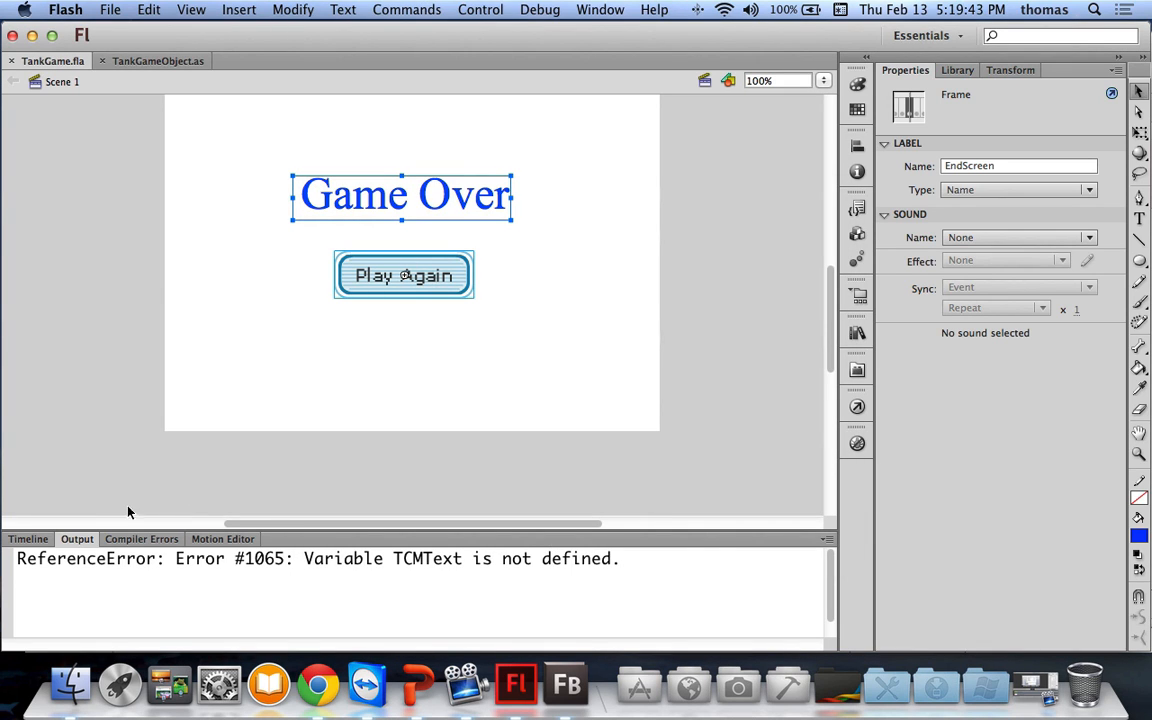
left_click(28, 539)
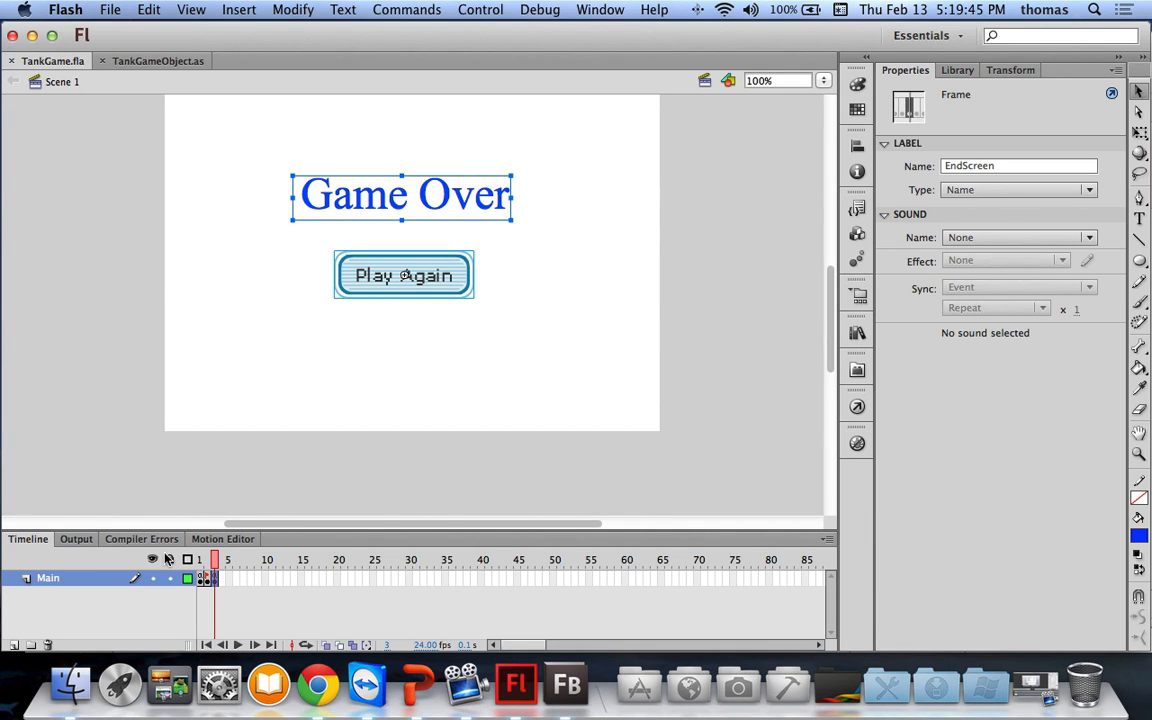
left_click(76, 540)
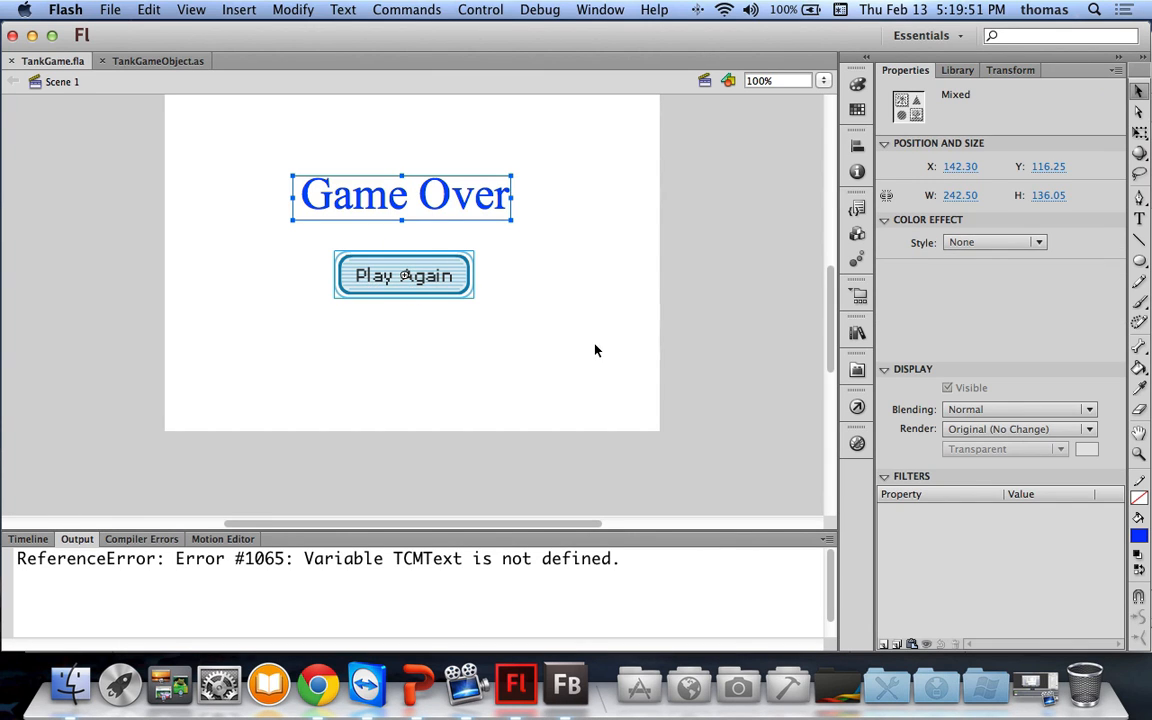
left_click(44, 537)
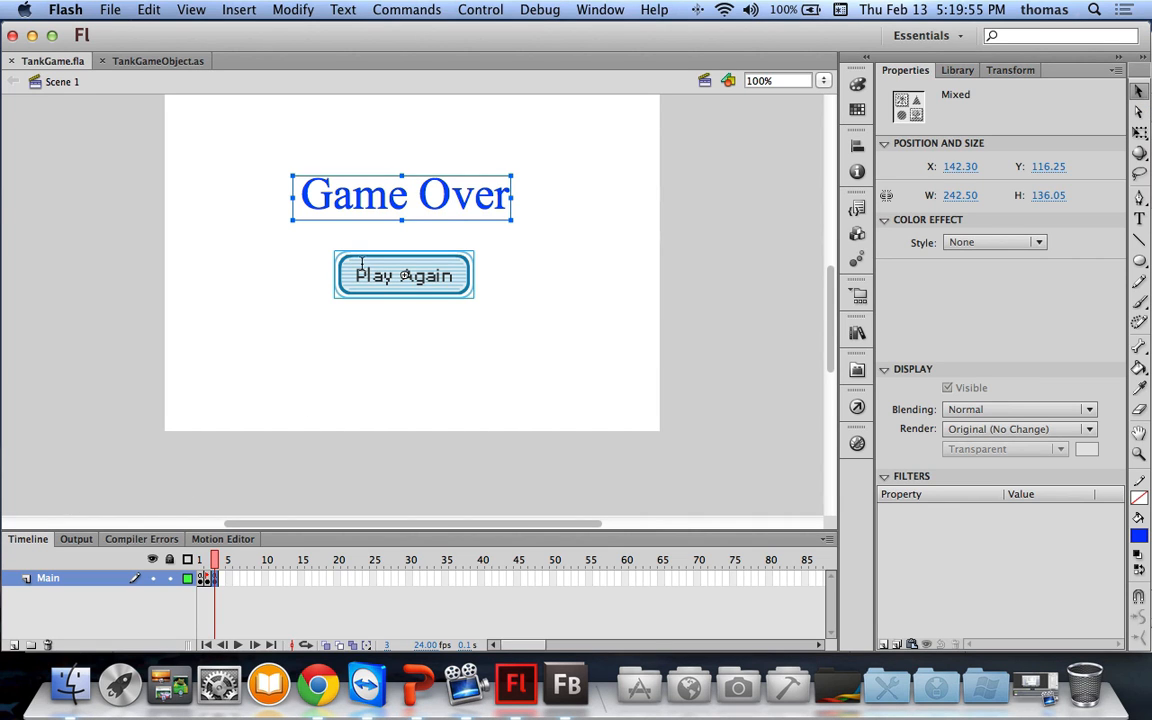
Step: Delete the Play Again button on frame 3 and draw a blue rectangle without a stroke in its place under the Game Over title
left_click(437, 334)
left_click(421, 291)
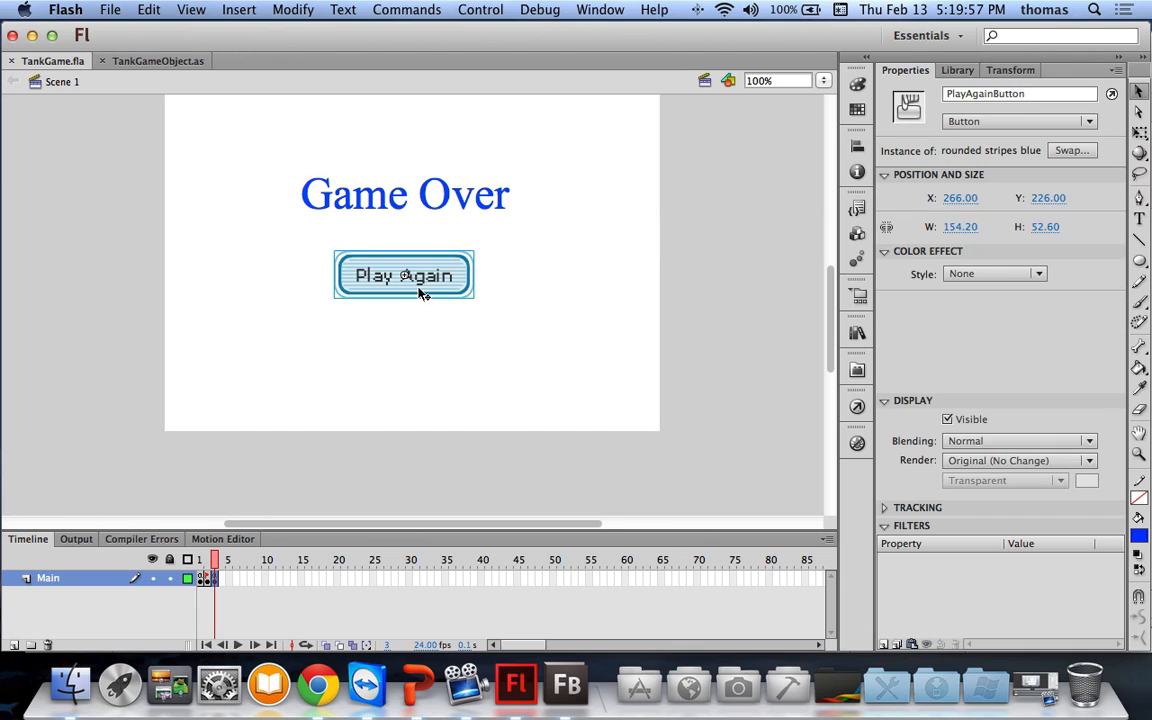
key("Delete")
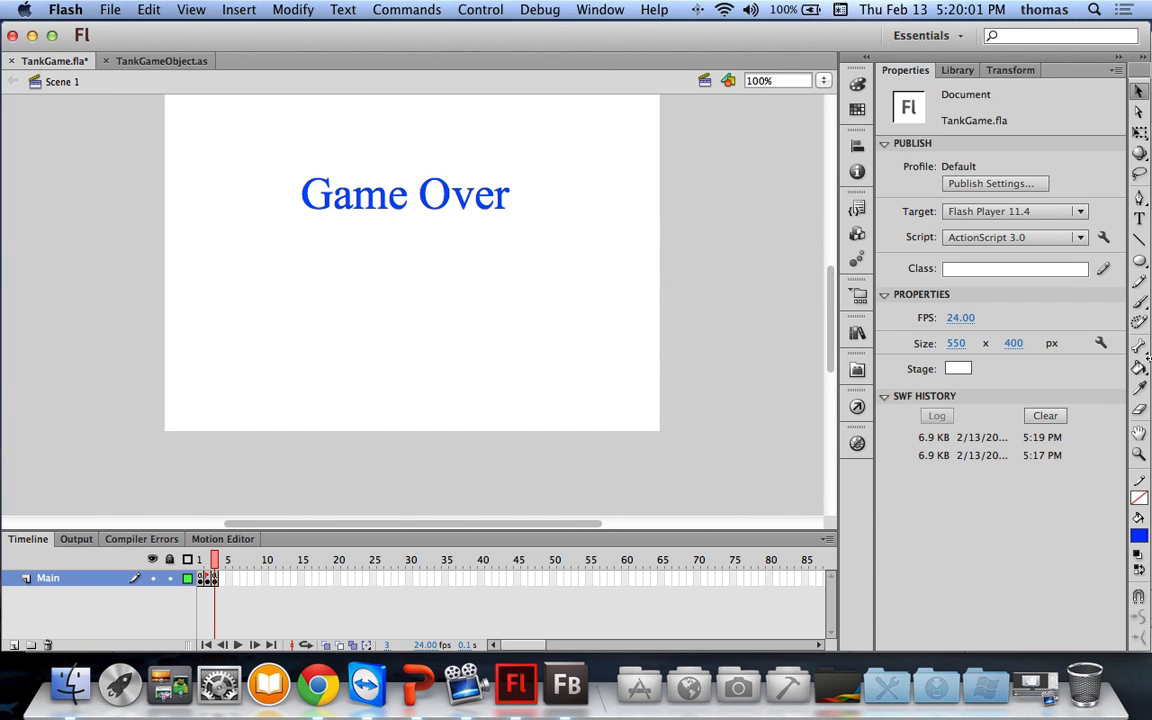
left_click(1141, 262)
left_click(956, 262)
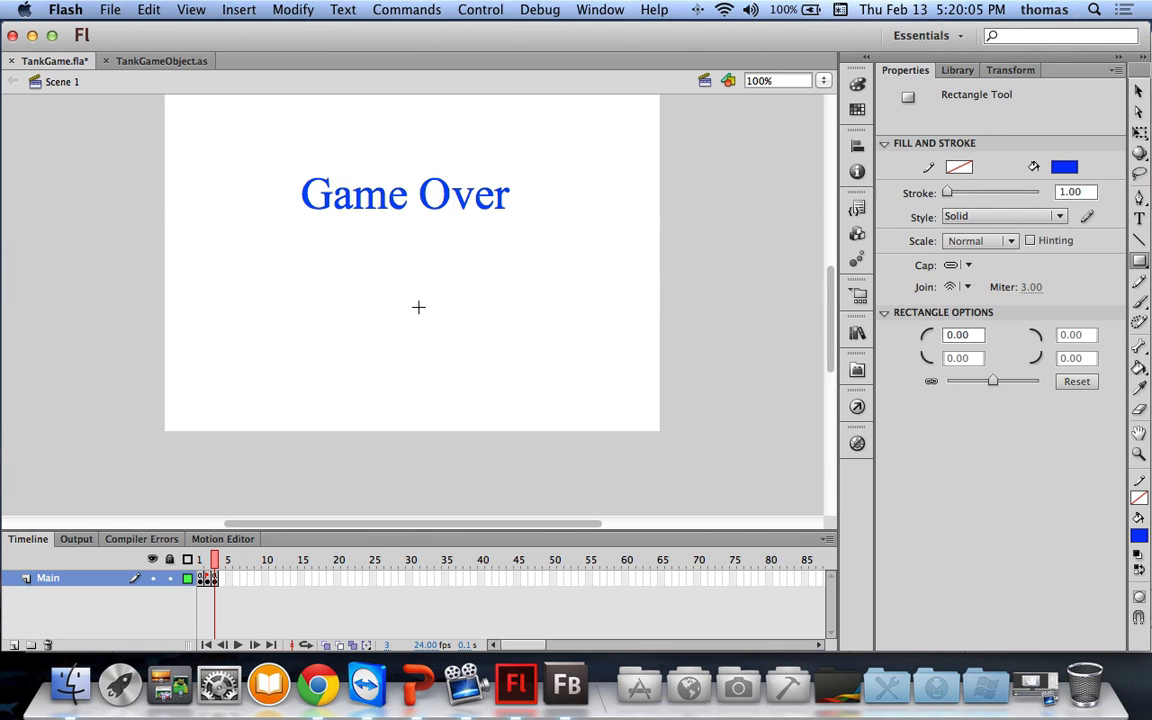
left_click_drag(304, 243, 504, 286)
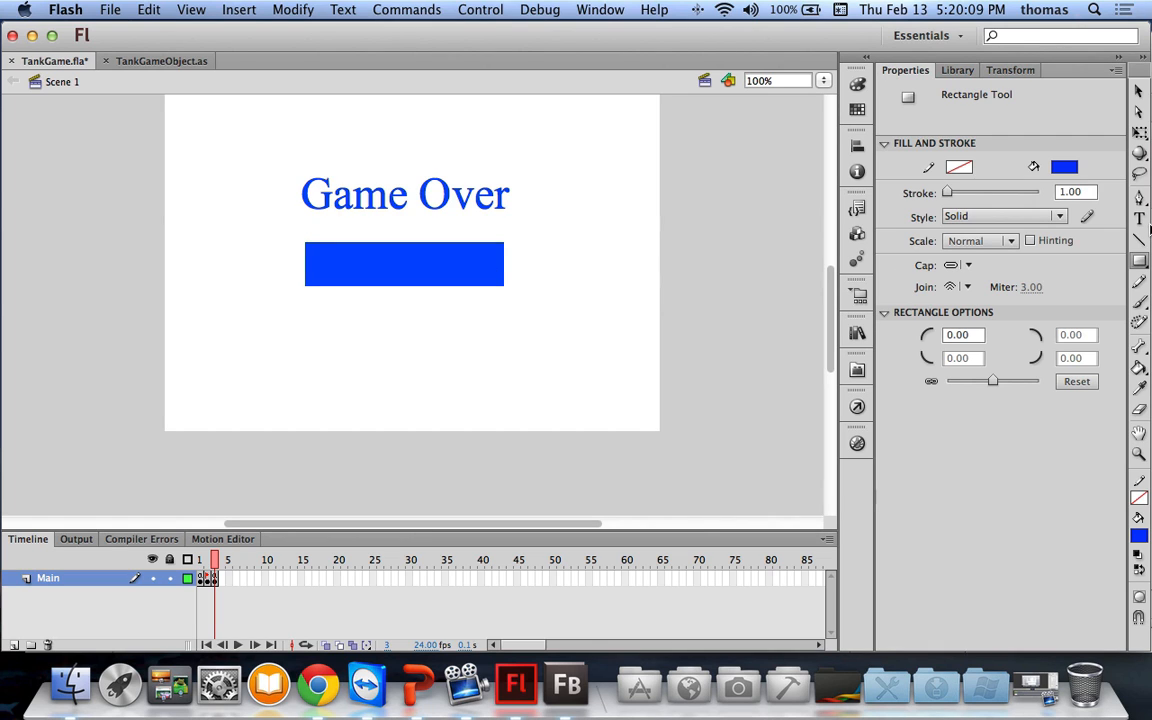
Step: Add white "Play Again" text on the blue rectangle
left_click(1140, 218)
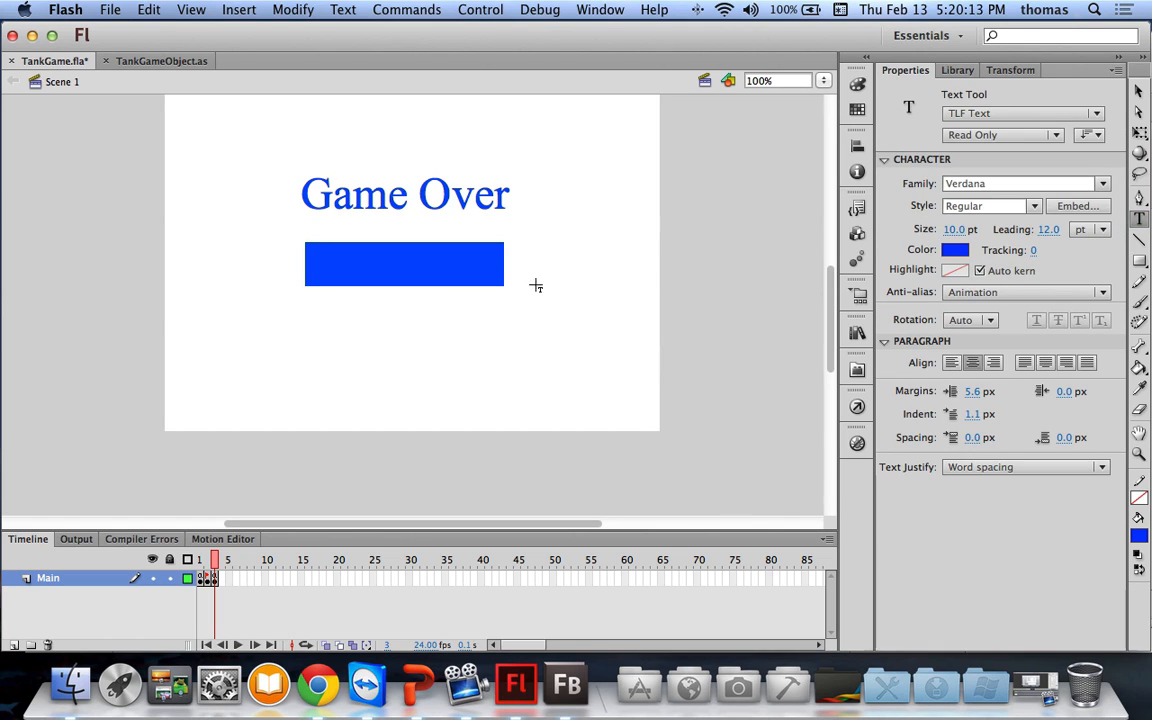
left_click(955, 249)
left_click(883, 350)
left_click(352, 267)
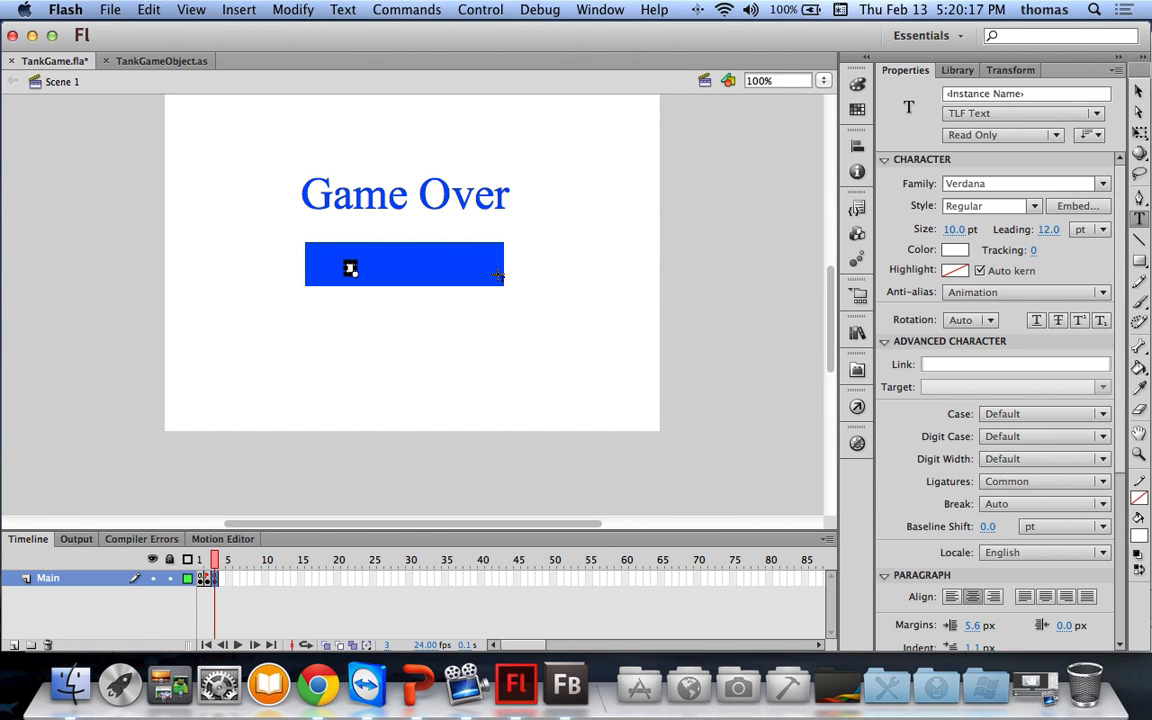
type("Play Again")
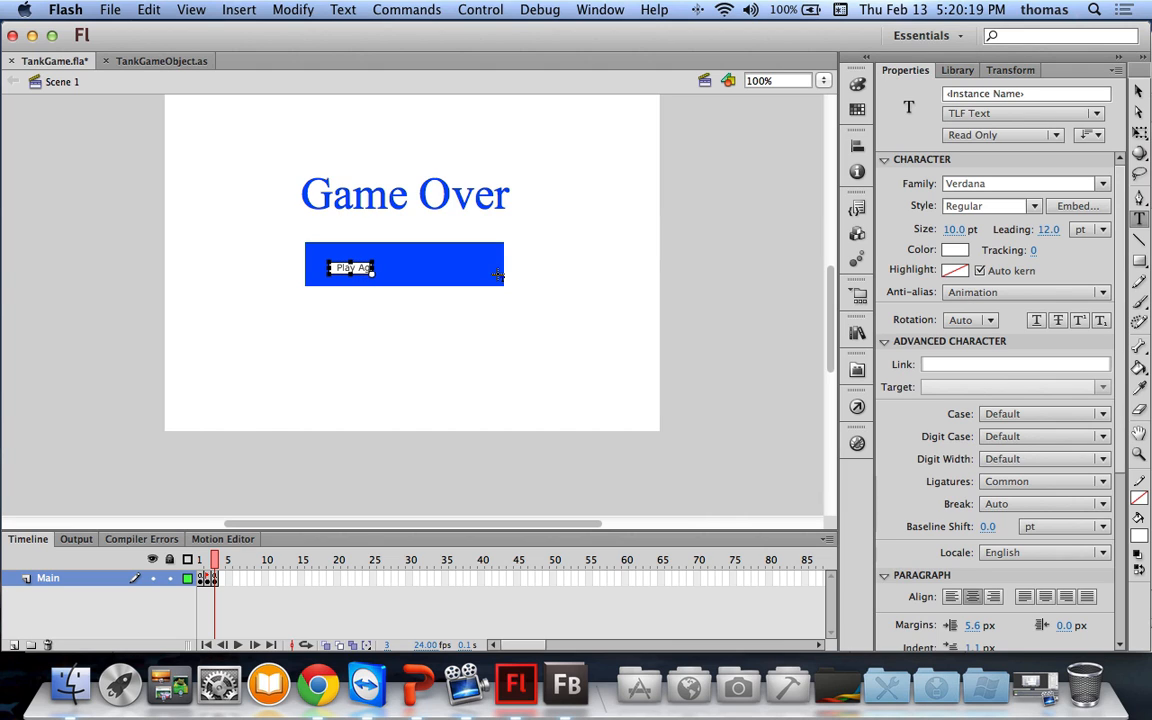
Step: Set the Play Again text size to 28 pt and center the text on the blue rectangle
left_click(1145, 93)
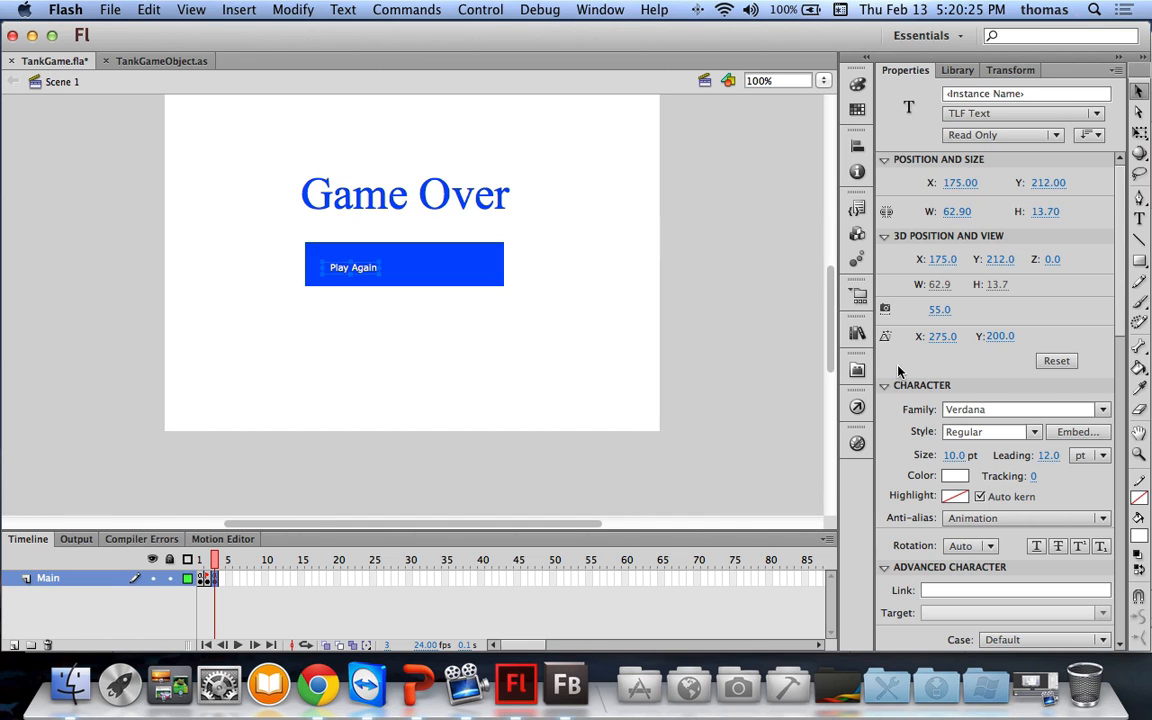
left_click(955, 455)
type("28")
key("Return")
left_click_drag(370, 287, 422, 278)
left_click(288, 248)
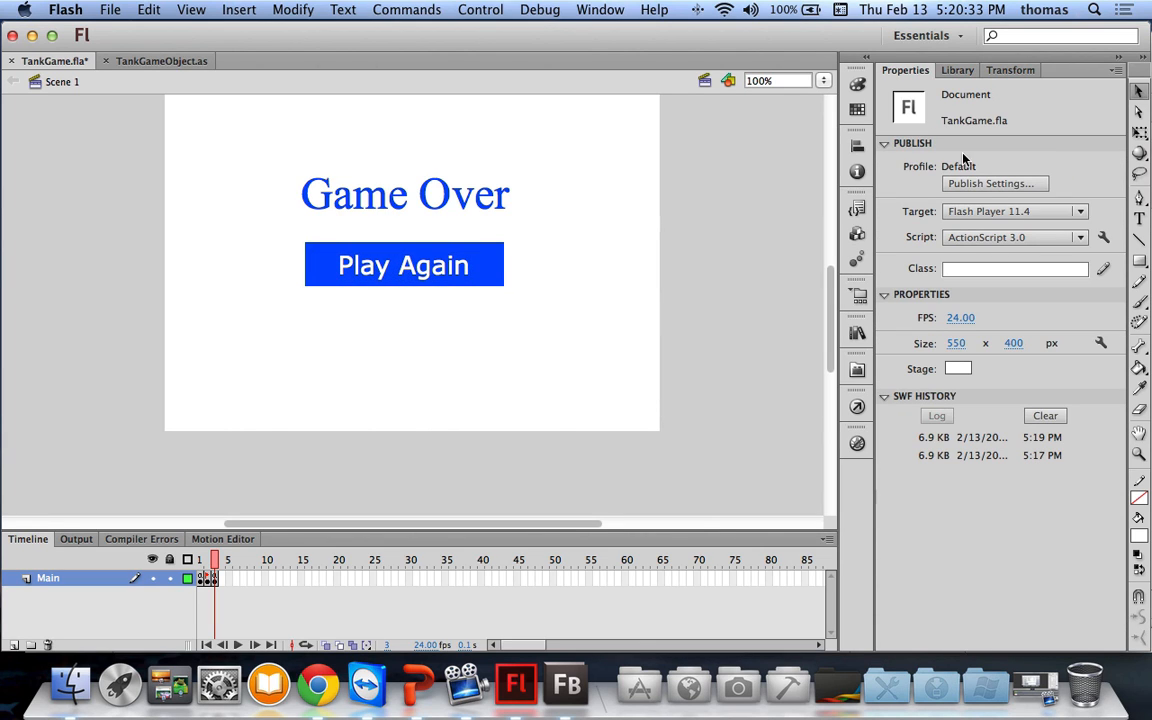
Step: Delete both rounded buttons folders from the TankGame.fla library
left_click(957, 70)
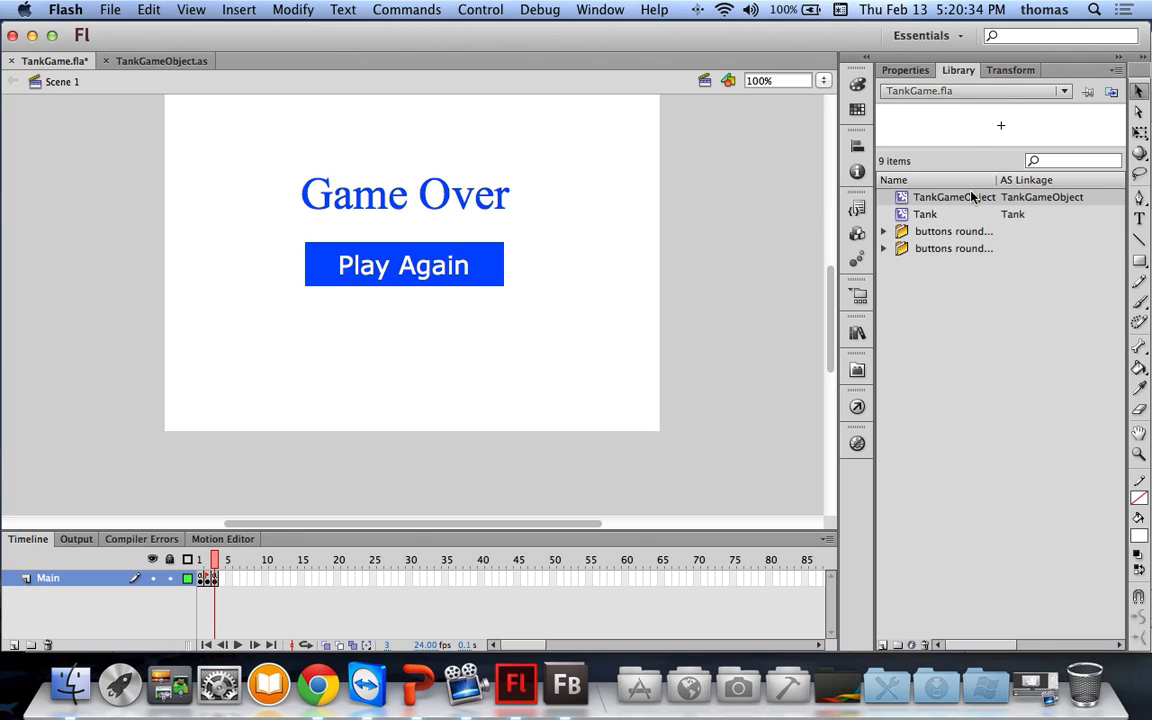
left_click(1019, 69)
left_click(958, 70)
left_click(884, 232)
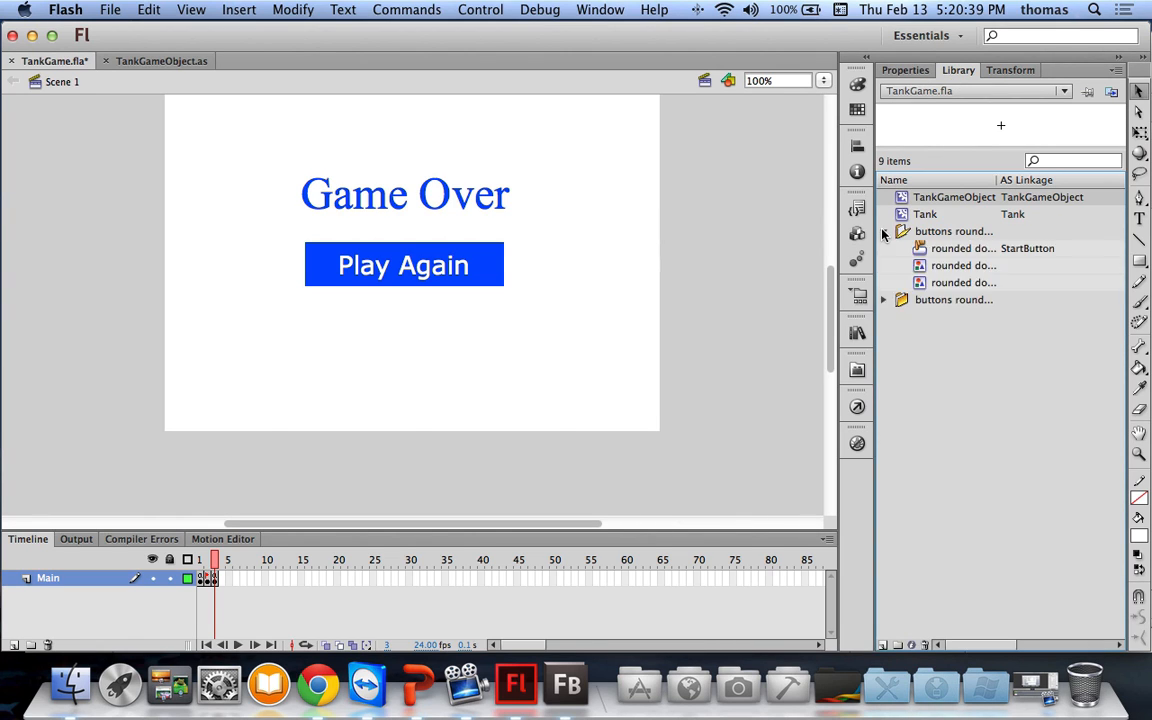
left_click(884, 232)
left_click(883, 232)
left_click(884, 232)
right_click(955, 232)
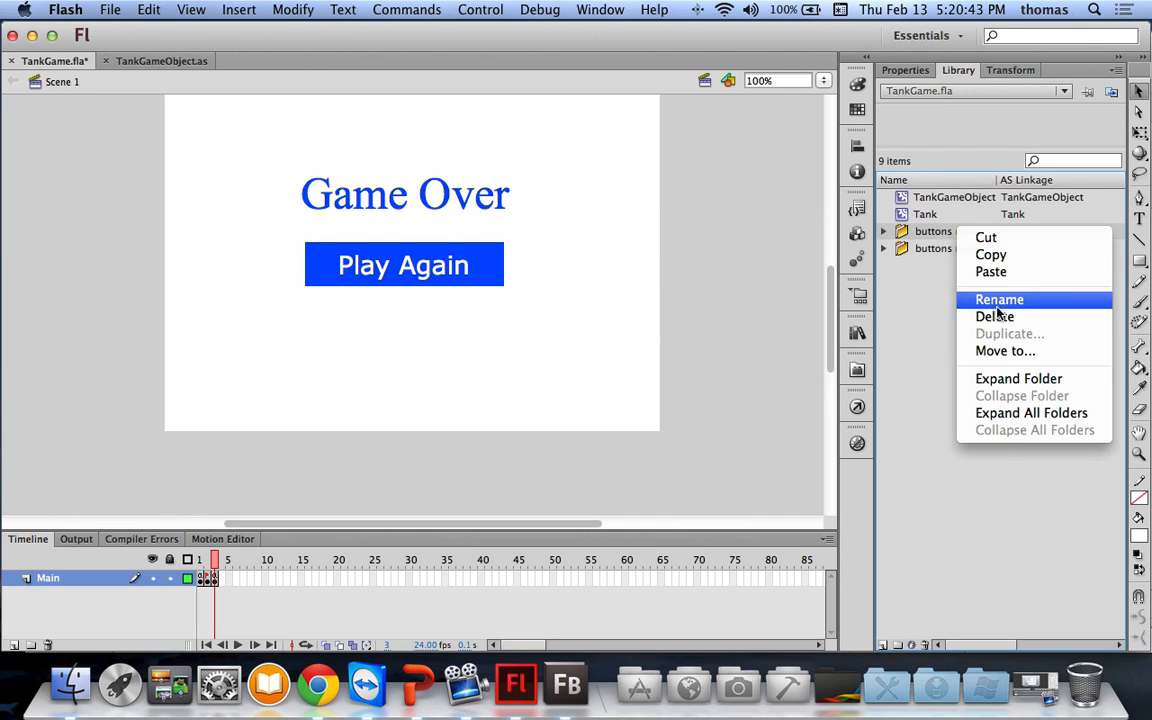
left_click(995, 317)
right_click(942, 232)
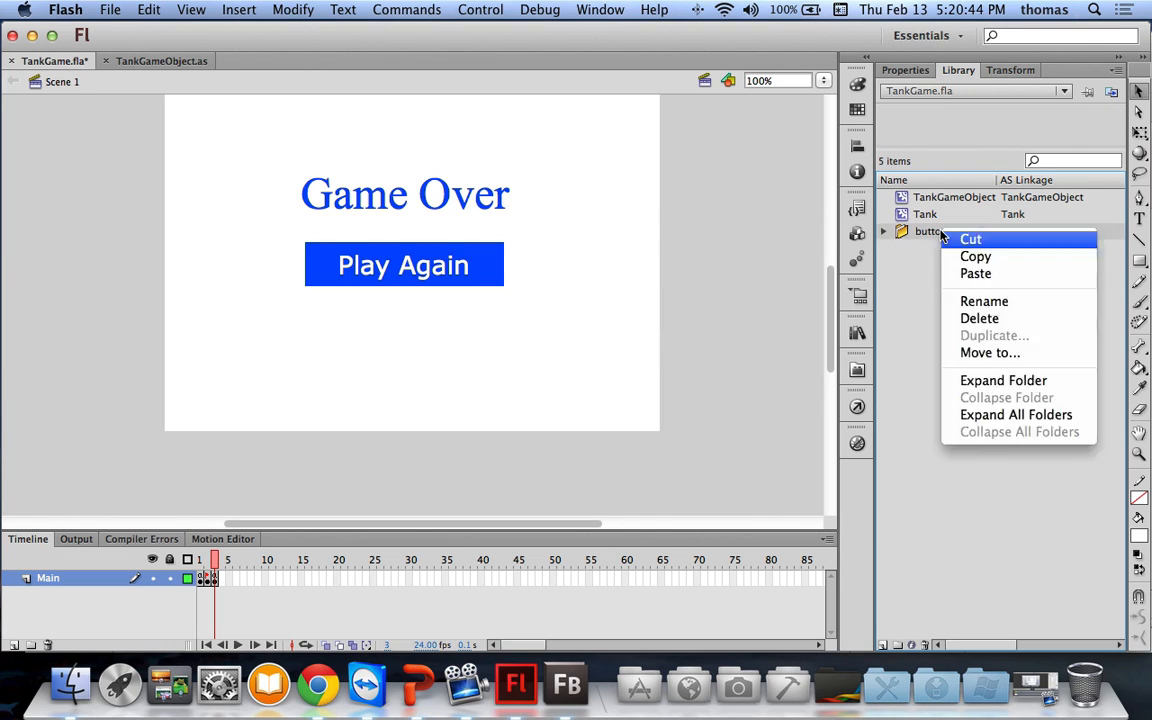
left_click(980, 318)
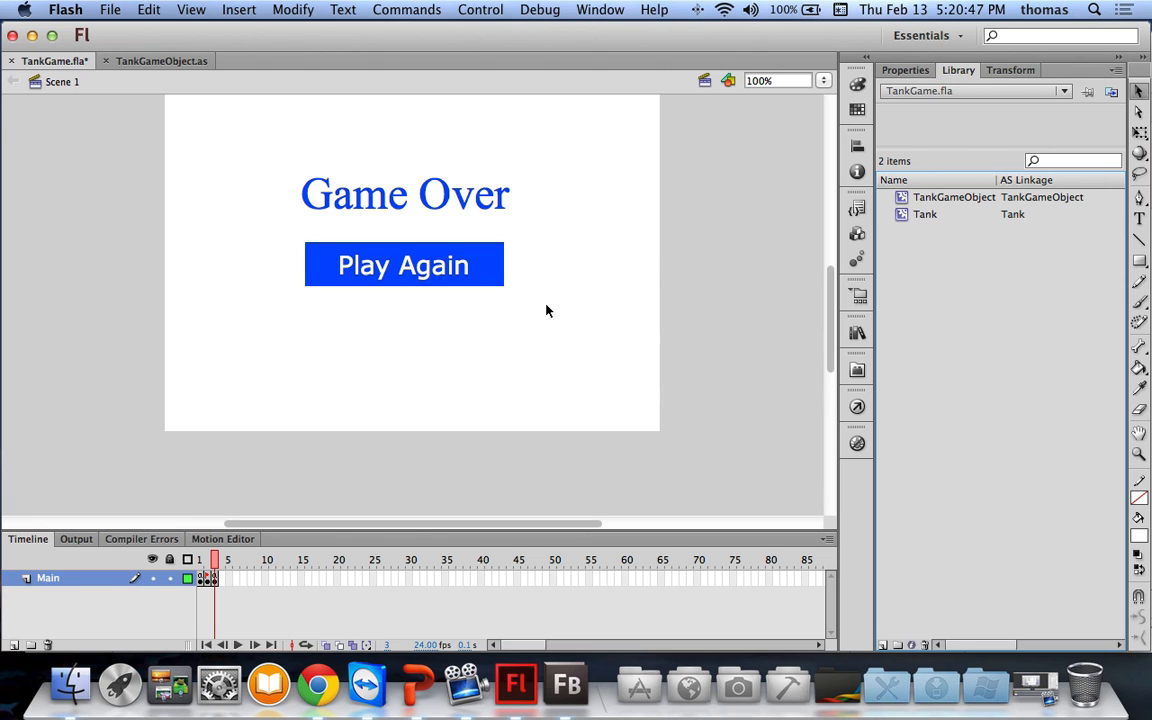
Step: Convert the blue rectangle and its text to a movie clip symbol named PlayAgainButton, exported for ActionScript with class PlayAgainButton
left_click_drag(310, 265, 487, 295)
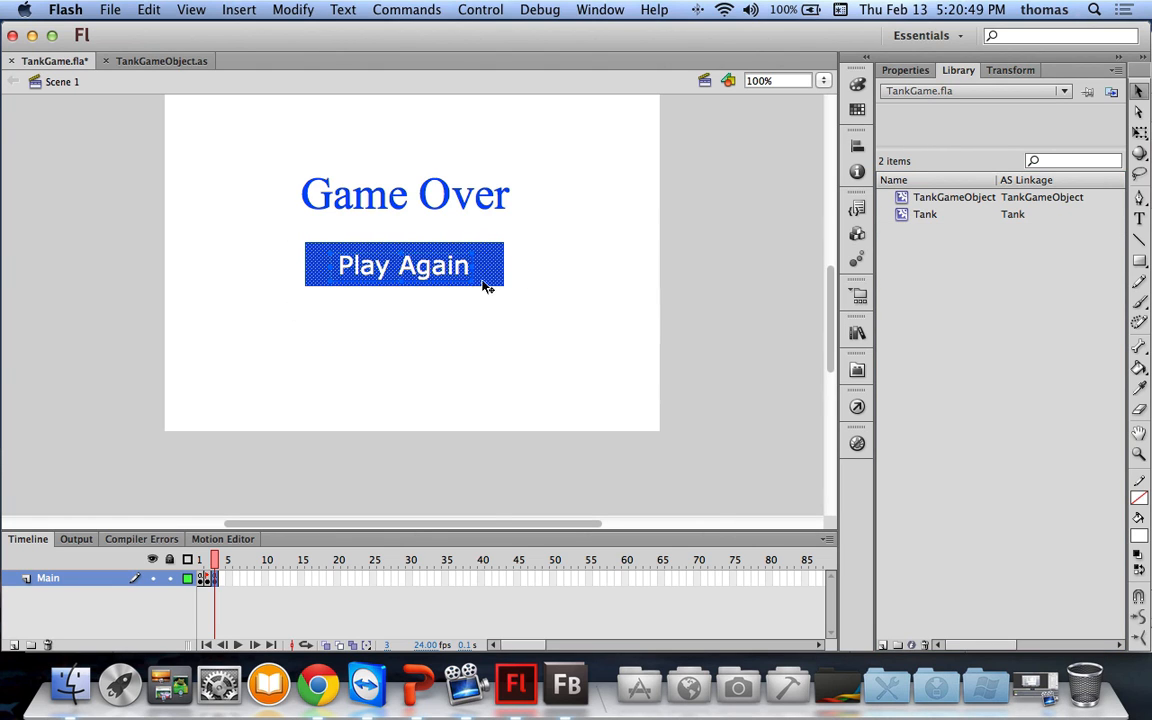
right_click(472, 265)
left_click(555, 586)
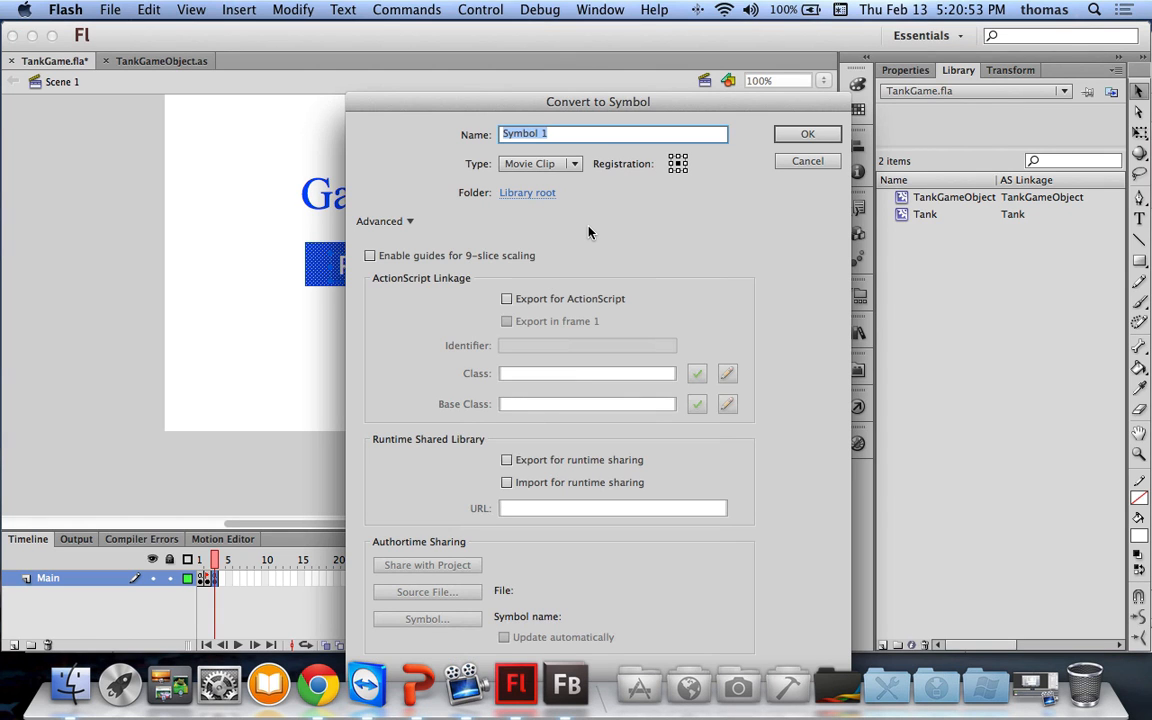
type("PlayAgainButton")
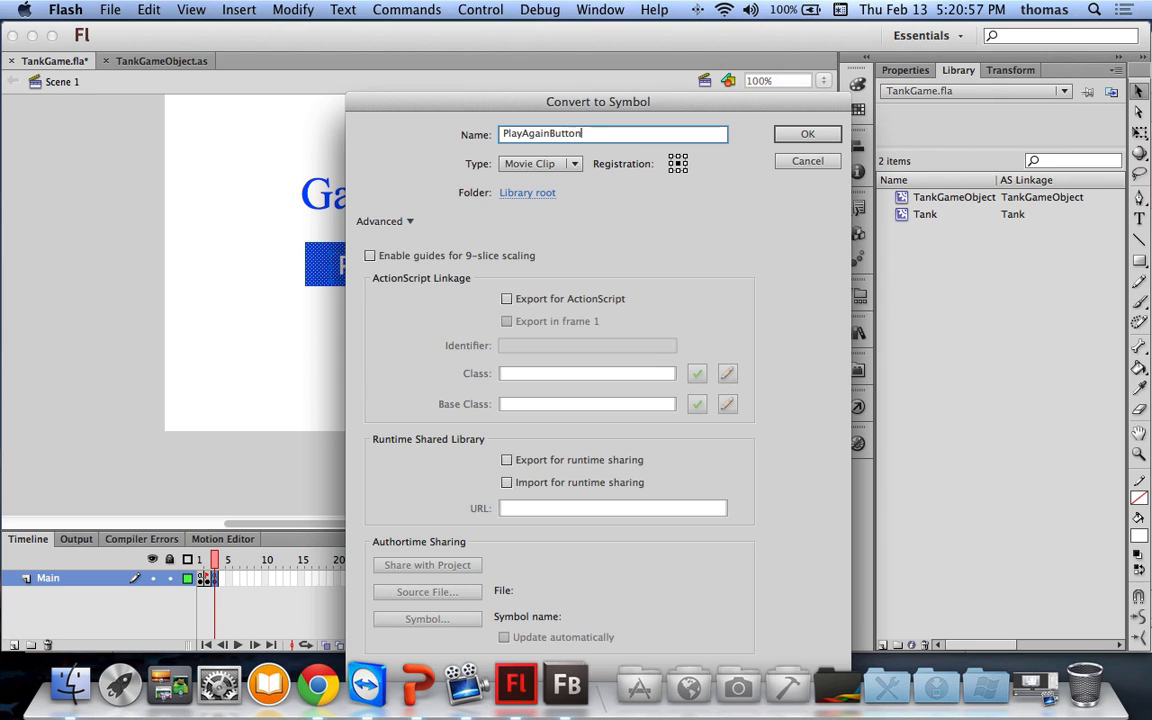
left_click(507, 299)
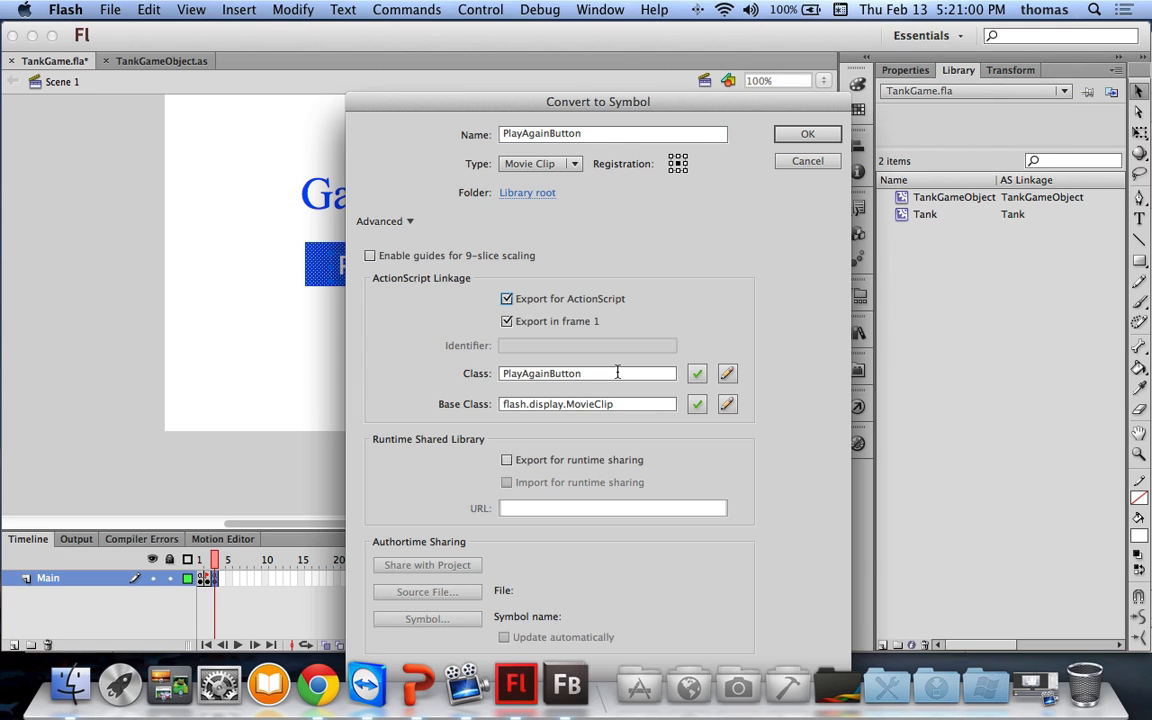
left_click(802, 135)
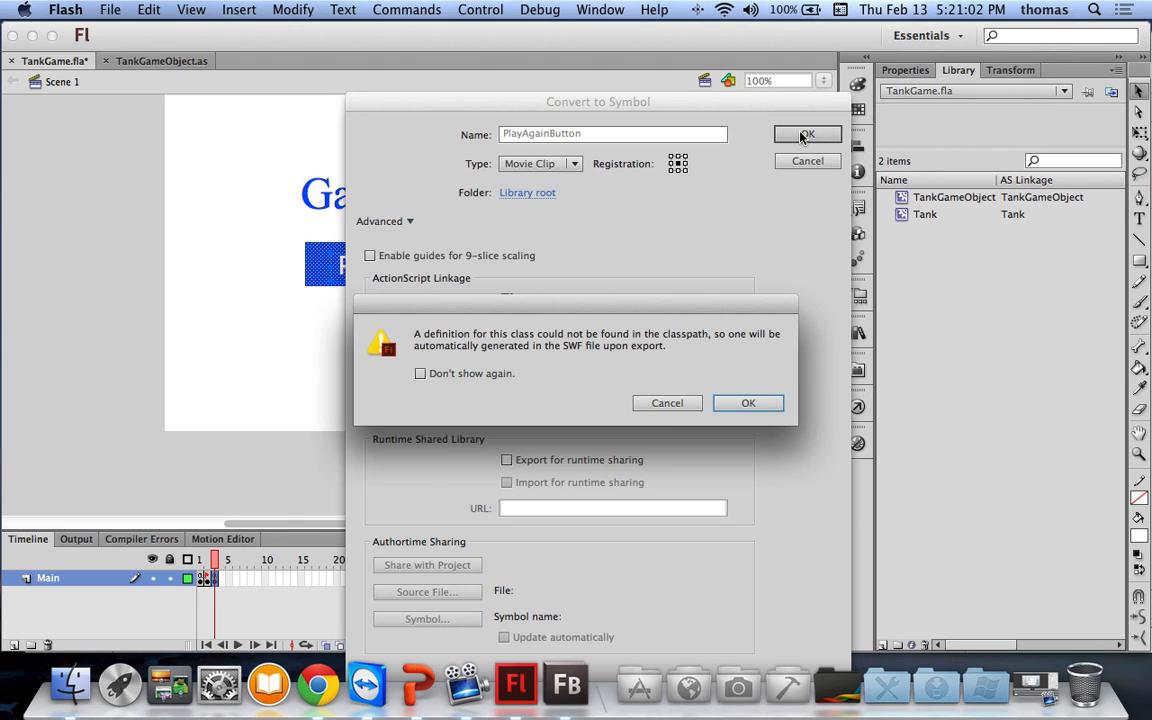
left_click(743, 403)
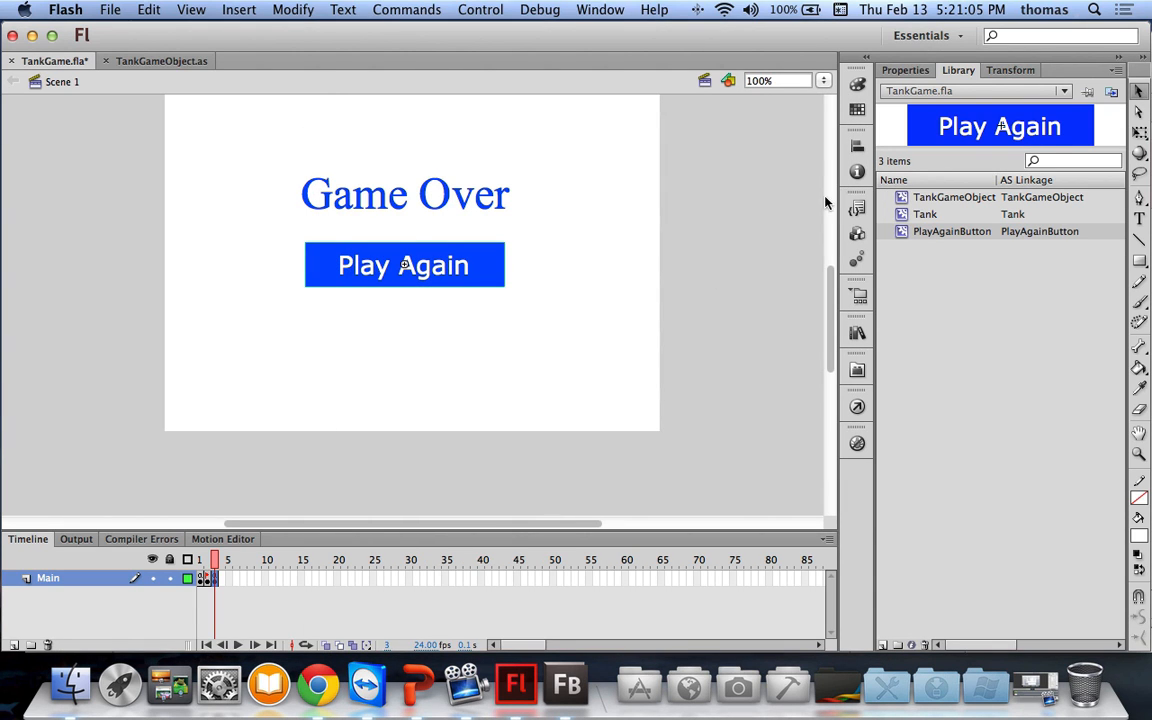
Step: Go to frame 1, the title screen with The Tank Game heading
left_click(201, 571)
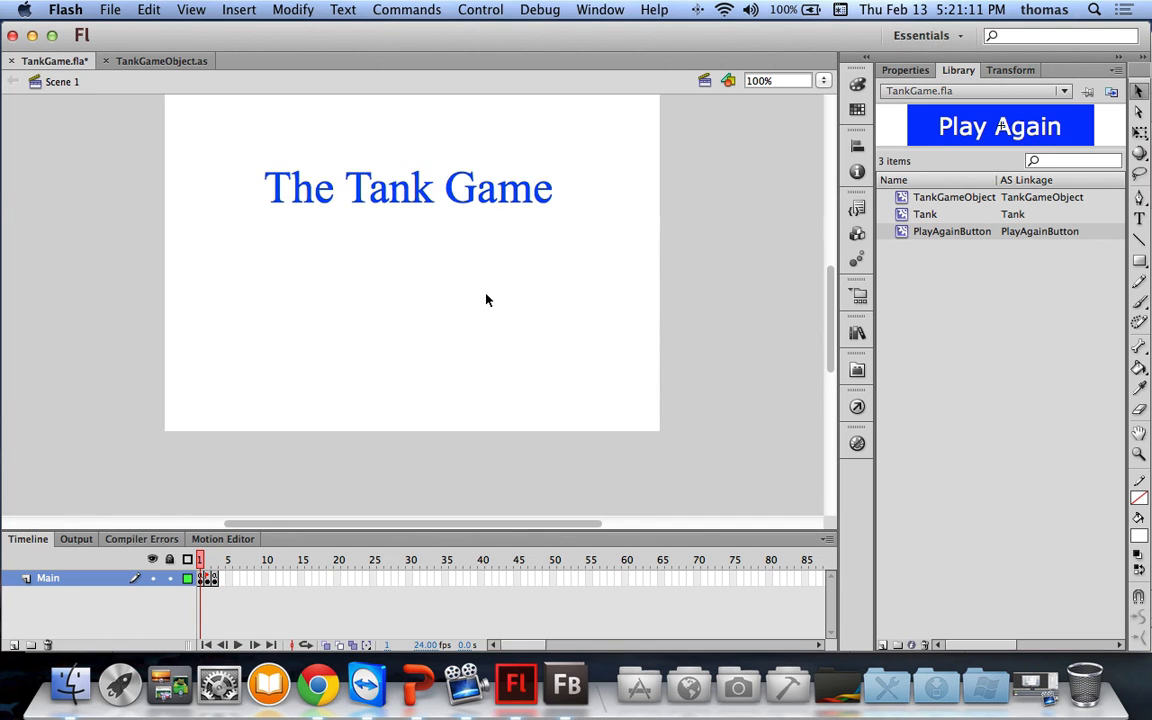
left_click(1141, 264)
left_click_drag(304, 250, 544, 302)
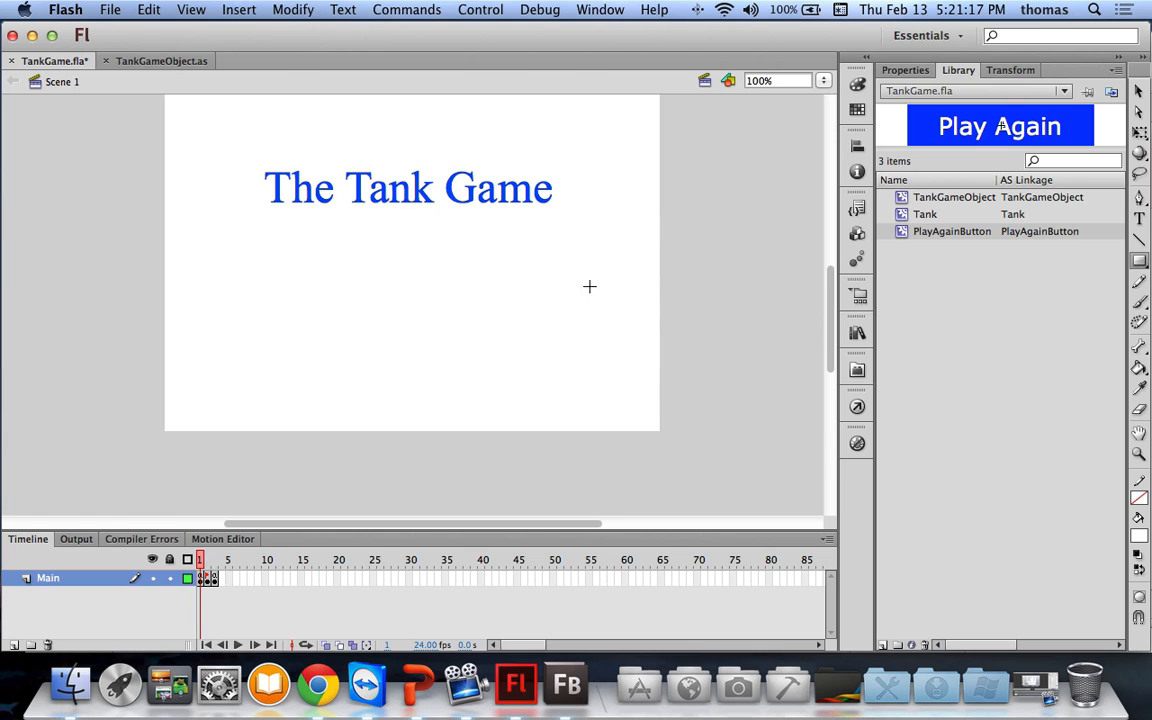
left_click(903, 70)
key("super+z")
left_click(1142, 92)
left_click_drag(203, 243, 560, 358)
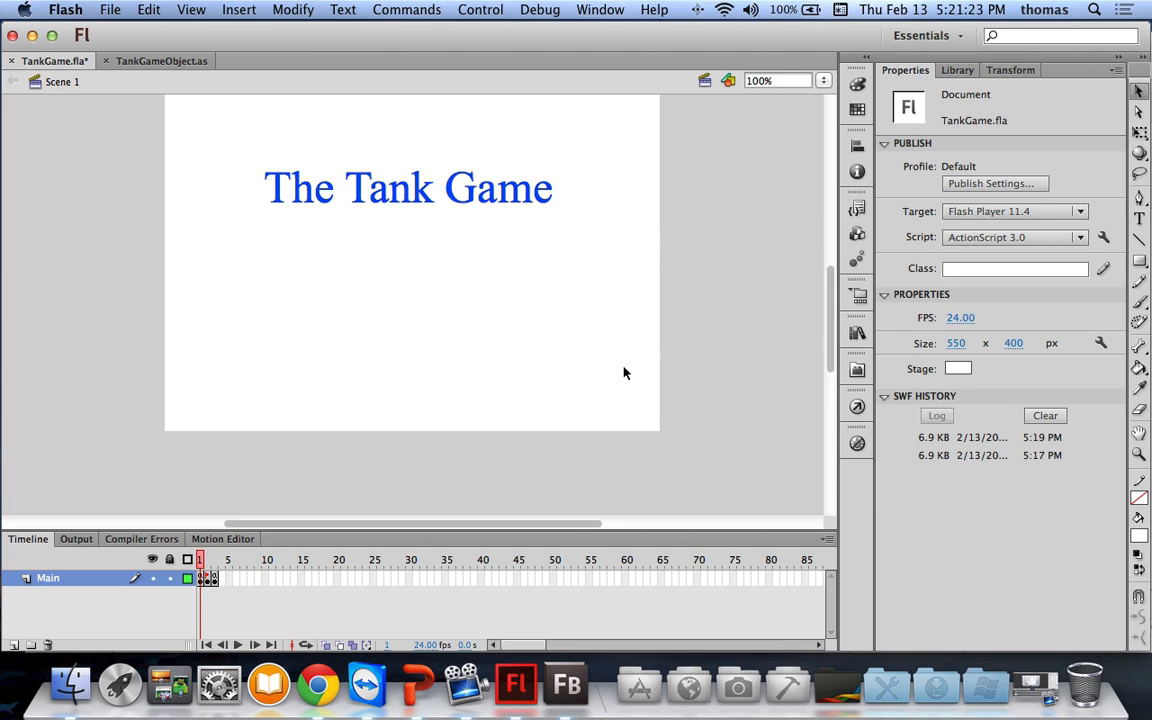
Step: Draw a blue-filled rectangle about 308 by 78 px below the The Tank Game title
left_click(1139, 261)
left_click(1062, 170)
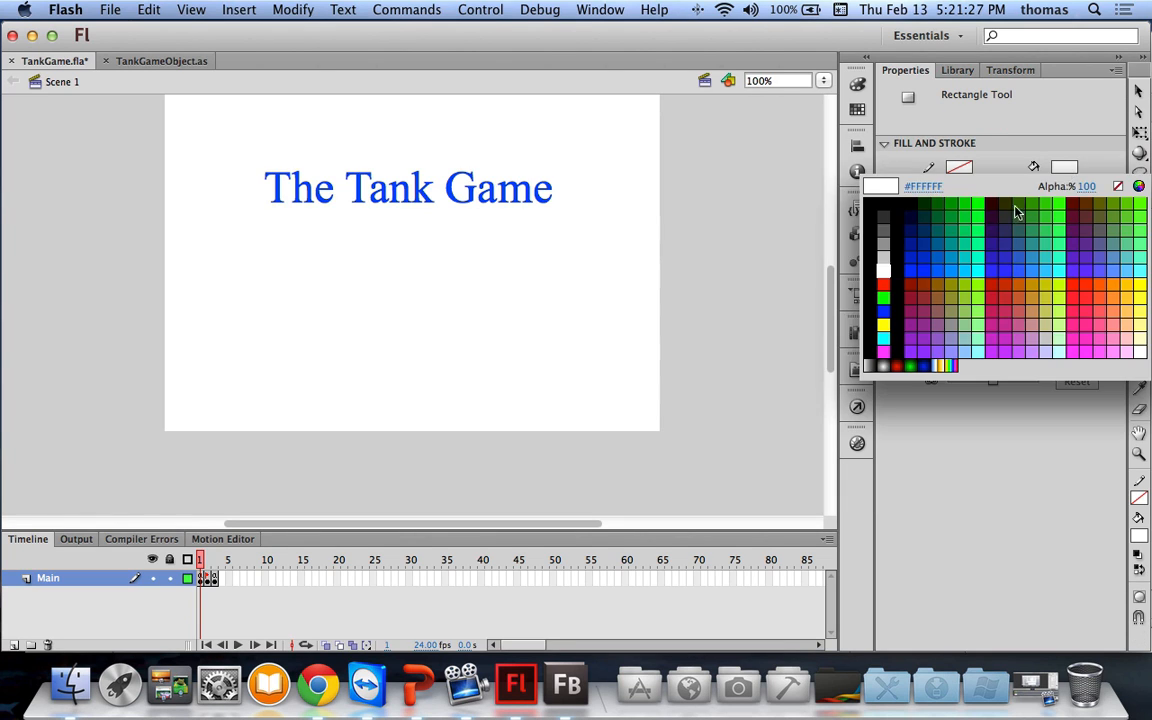
left_click(889, 303)
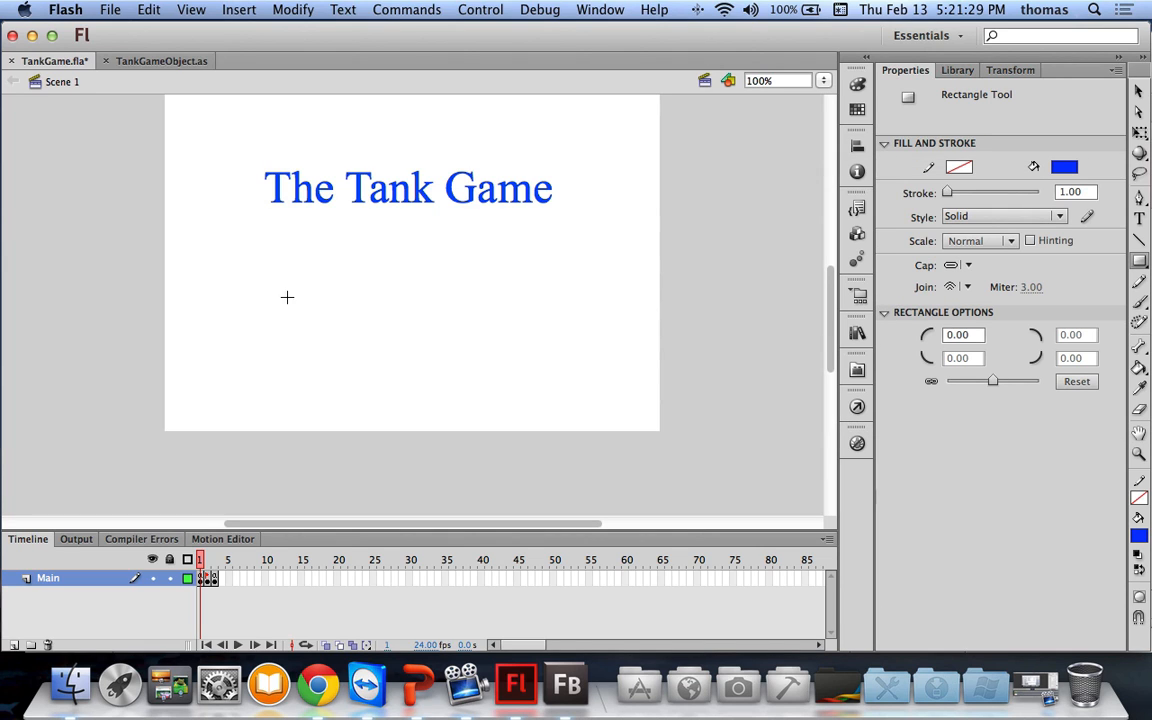
left_click_drag(279, 246, 555, 315)
Step: Add white "Start Game" text and center it on the blue rectangle
key("t")
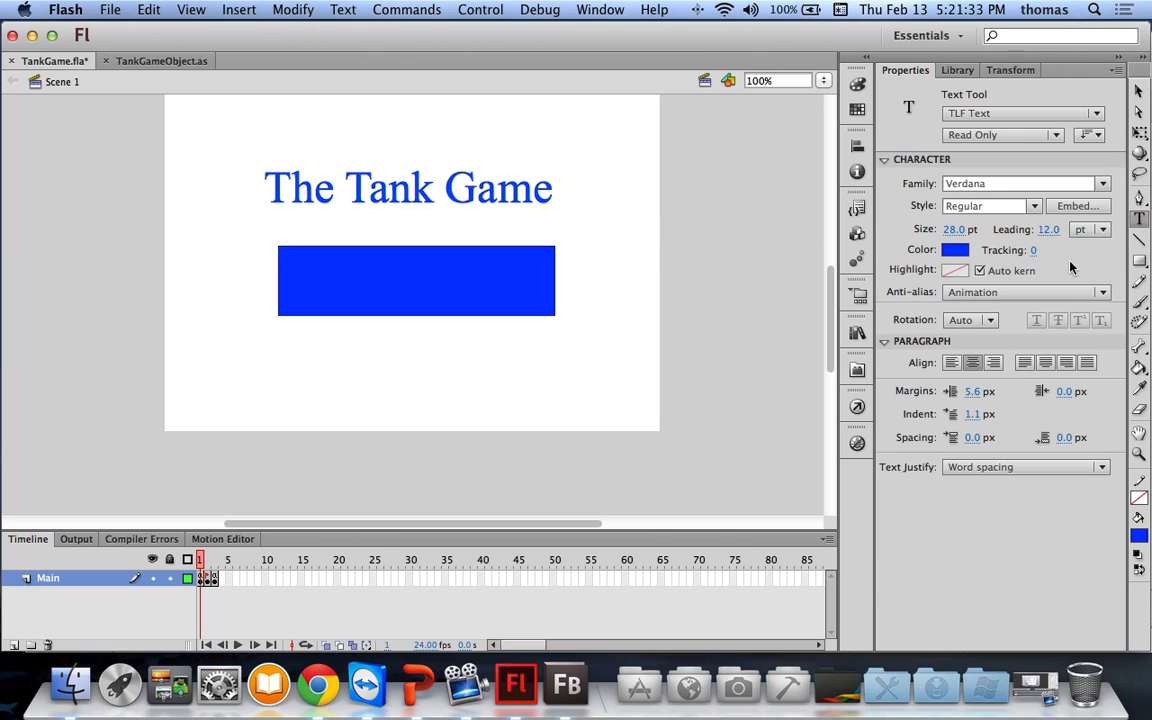
left_click(955, 250)
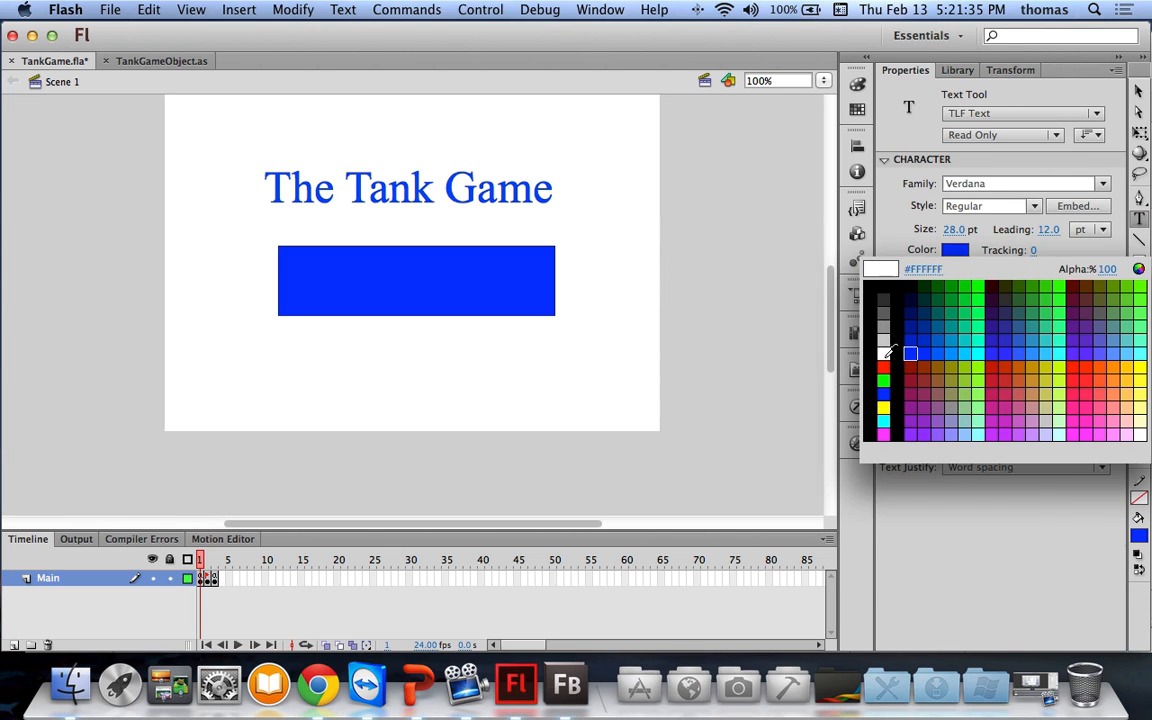
left_click(882, 322)
left_click(352, 284)
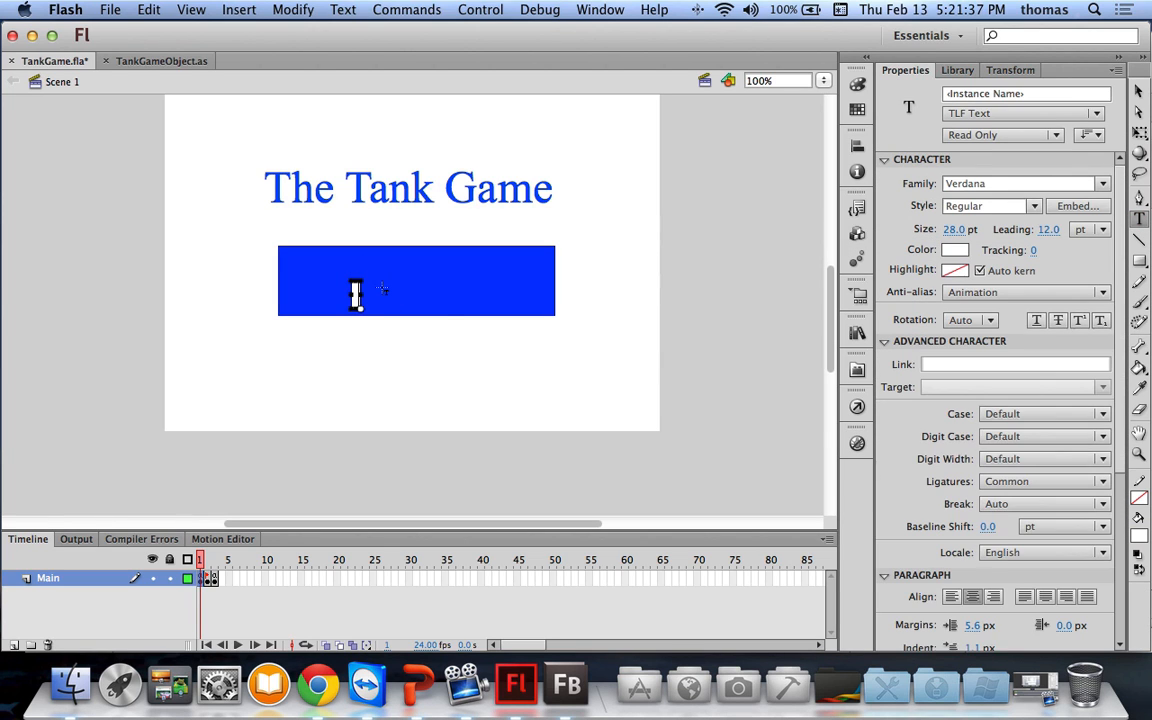
type("start")
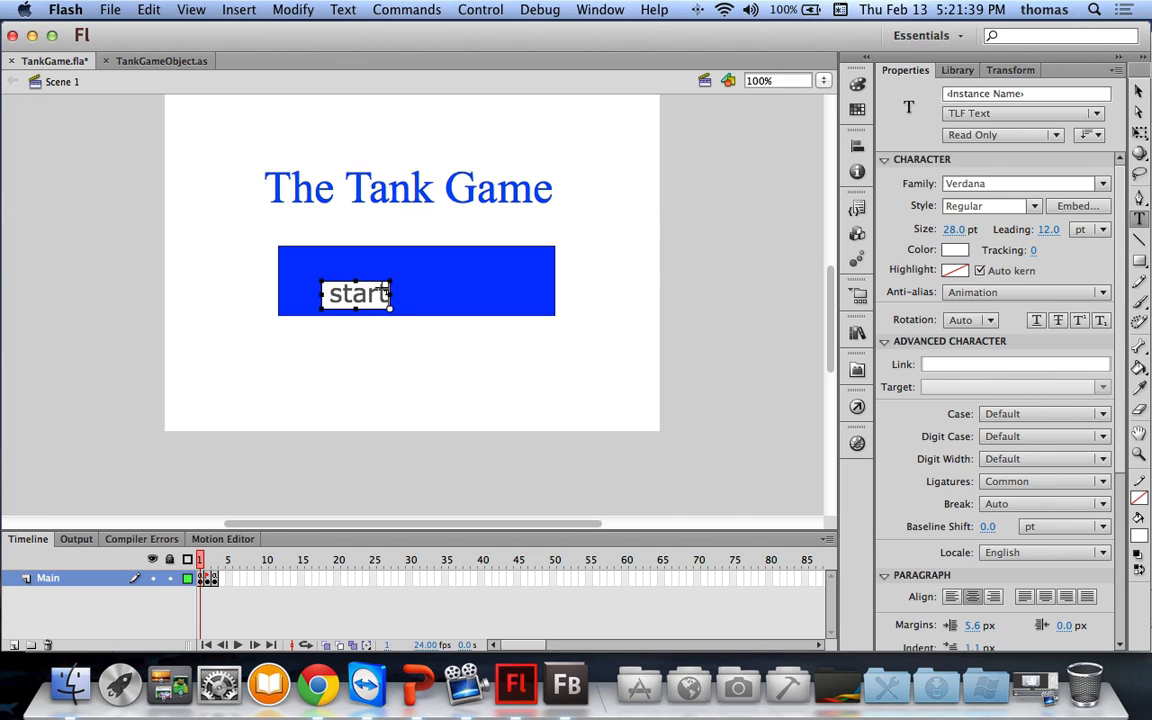
key("BackSpace")
key("BackSpace")
key("BackSpace")
key("BackSpace")
key("BackSpace")
type("Start")
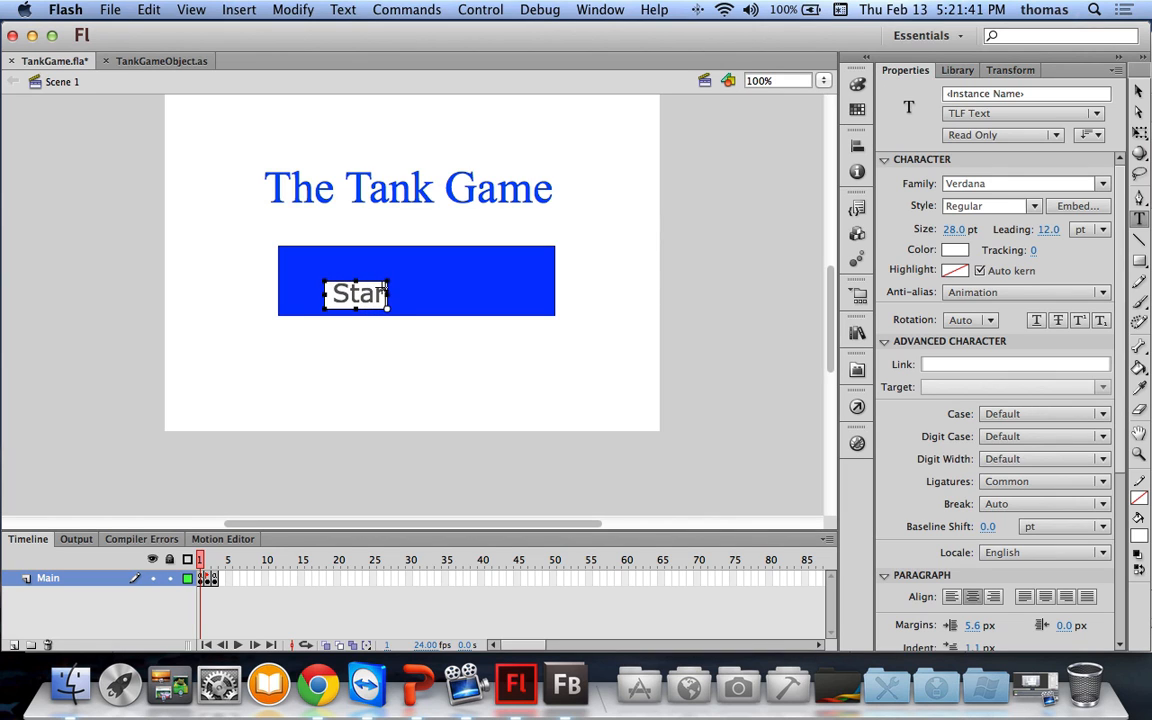
type(" Game")
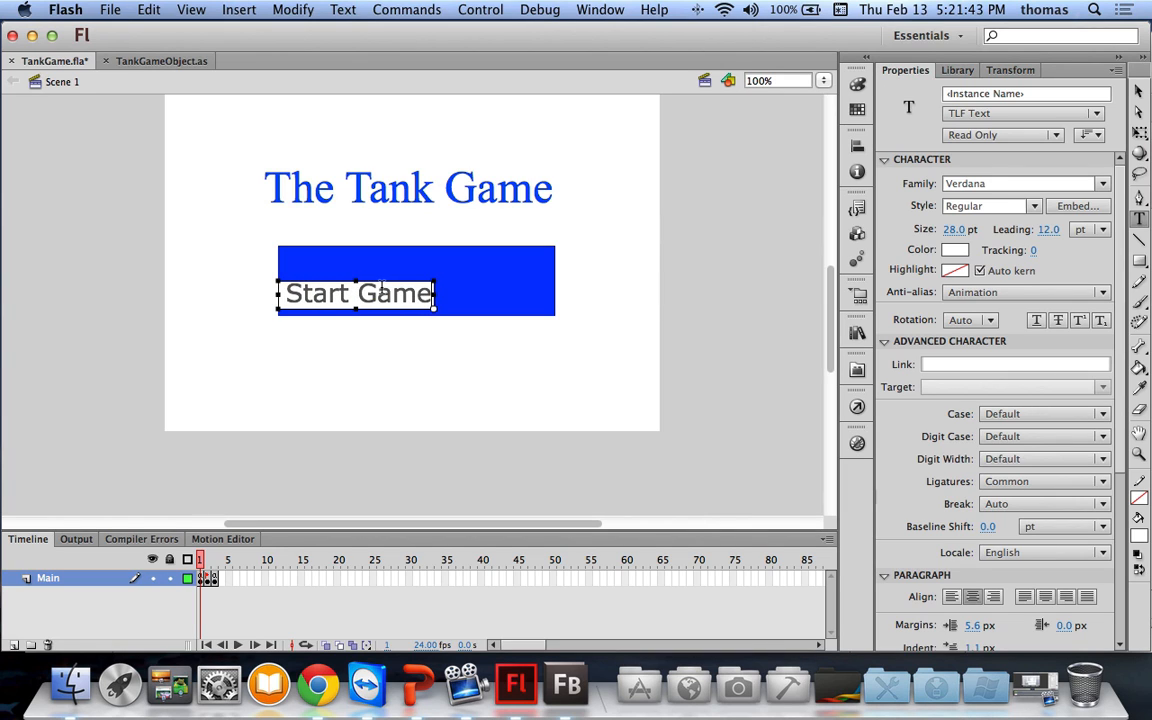
key("Escape")
left_click_drag(376, 296, 426, 285)
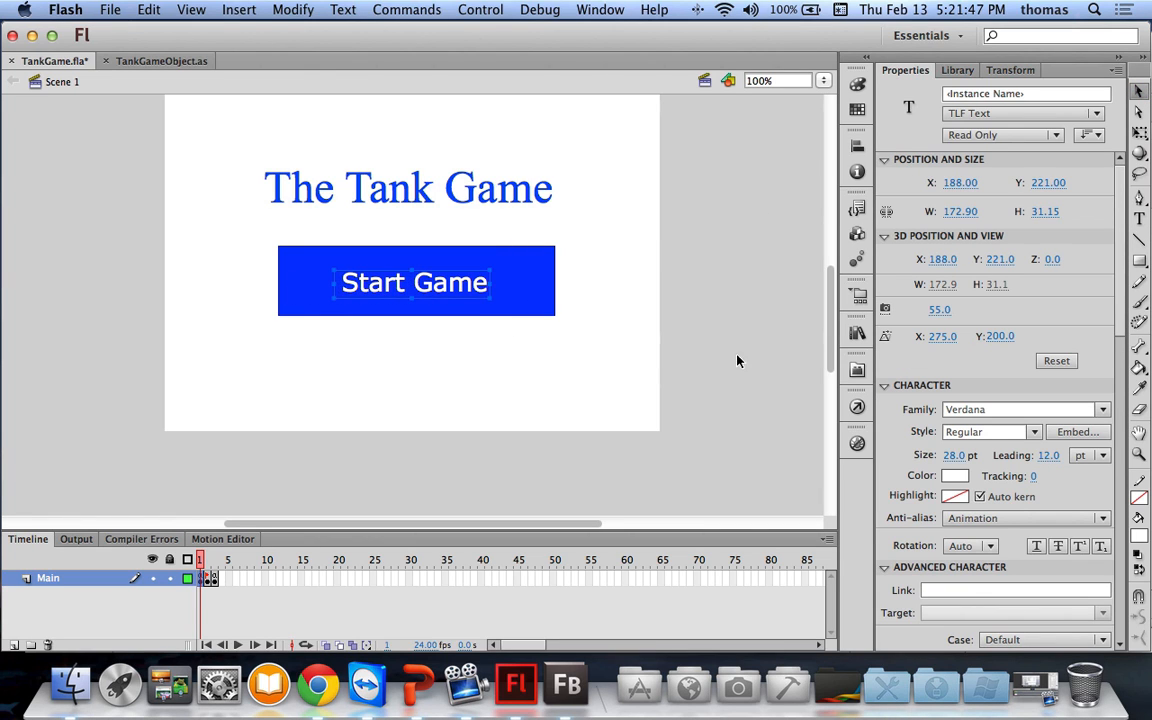
Step: Shrink frame 1's blue rectangle to about 247 by 62 px and center it behind the Start Game text, comparing it with frame 3's button
left_click(216, 566)
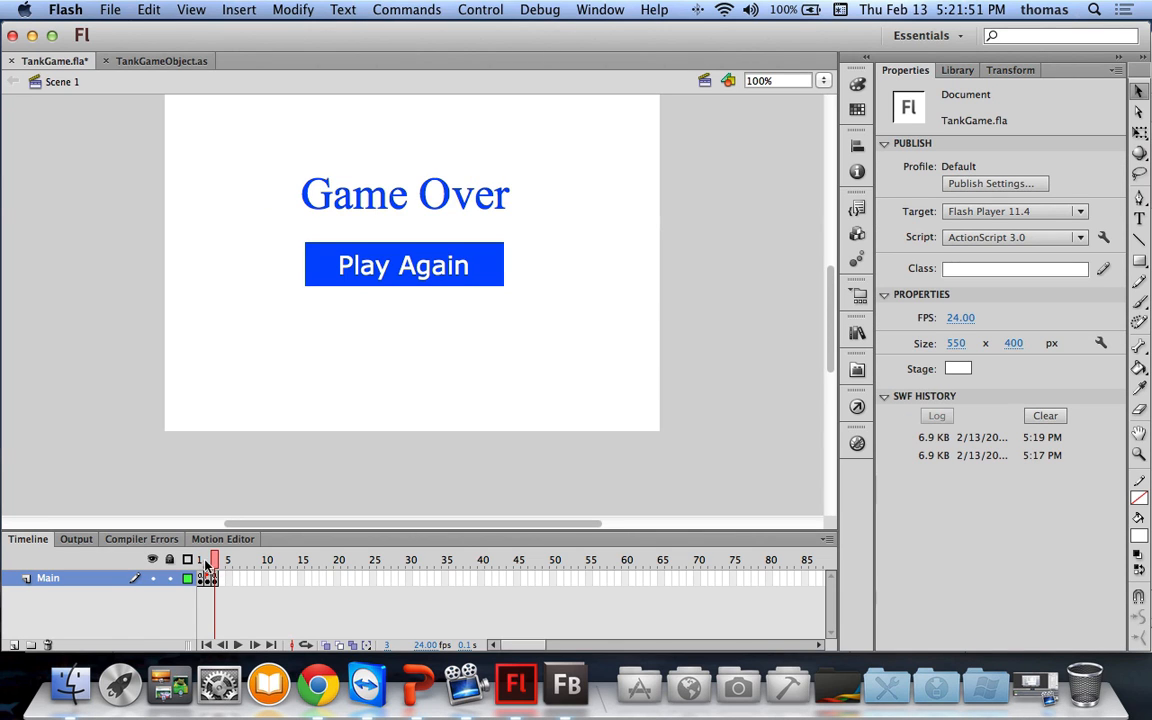
left_click(199, 565)
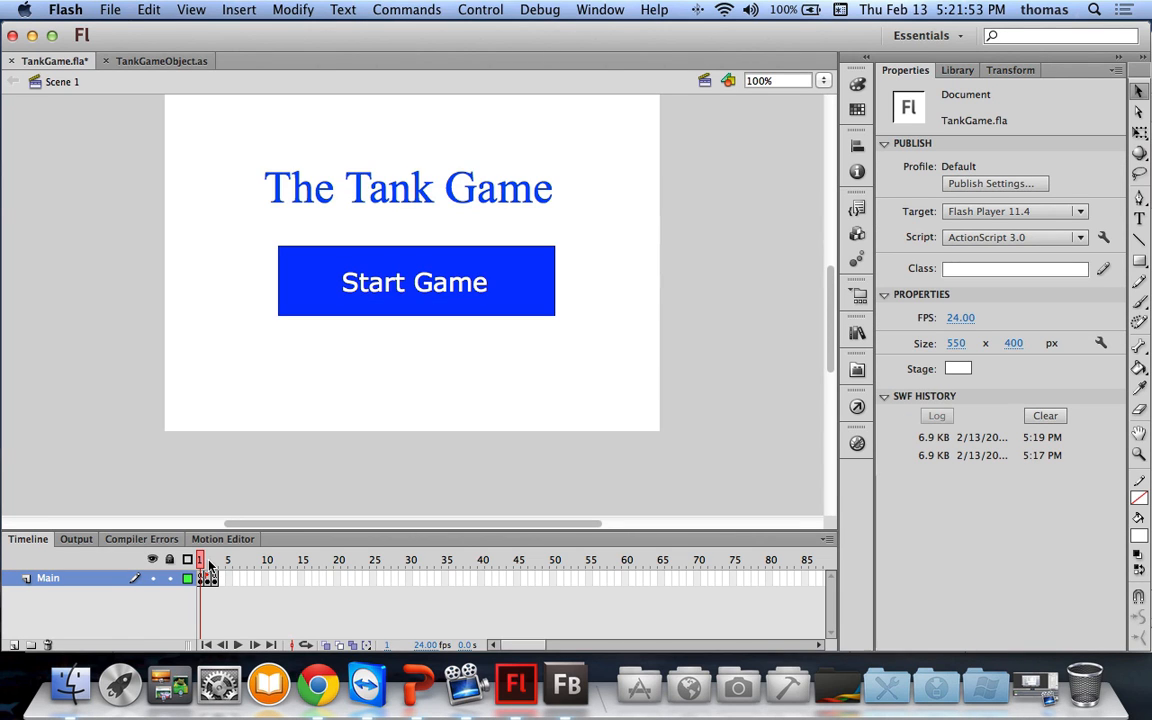
left_click(214, 566)
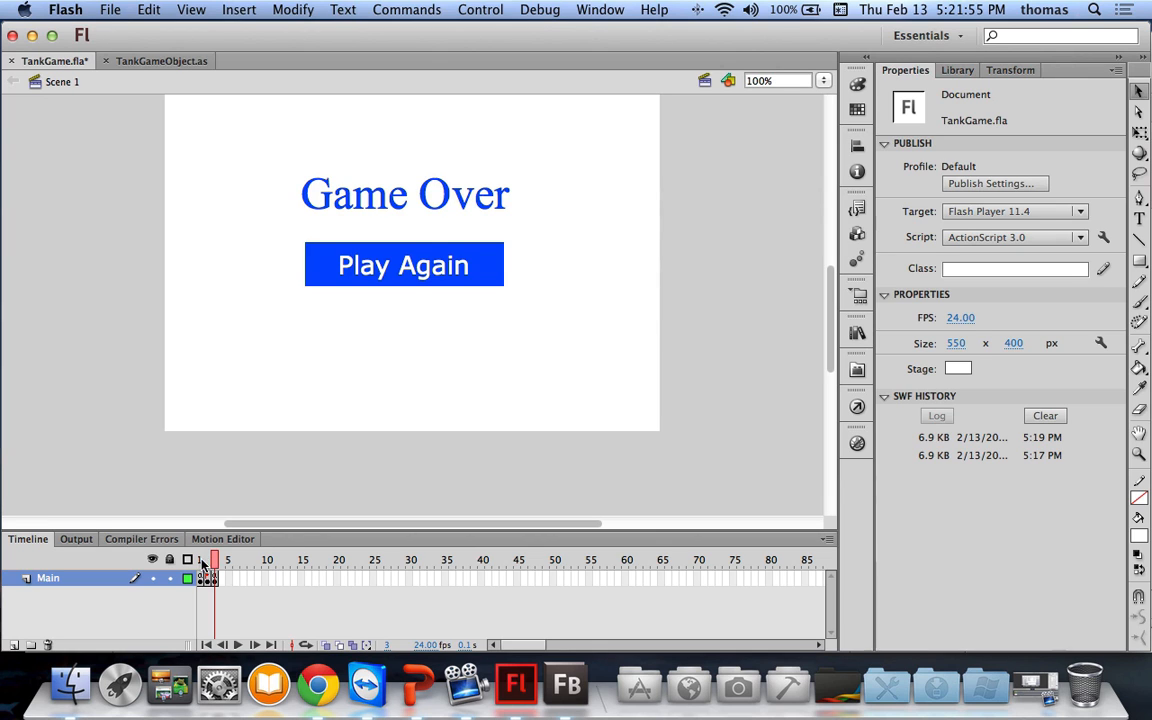
left_click(199, 566)
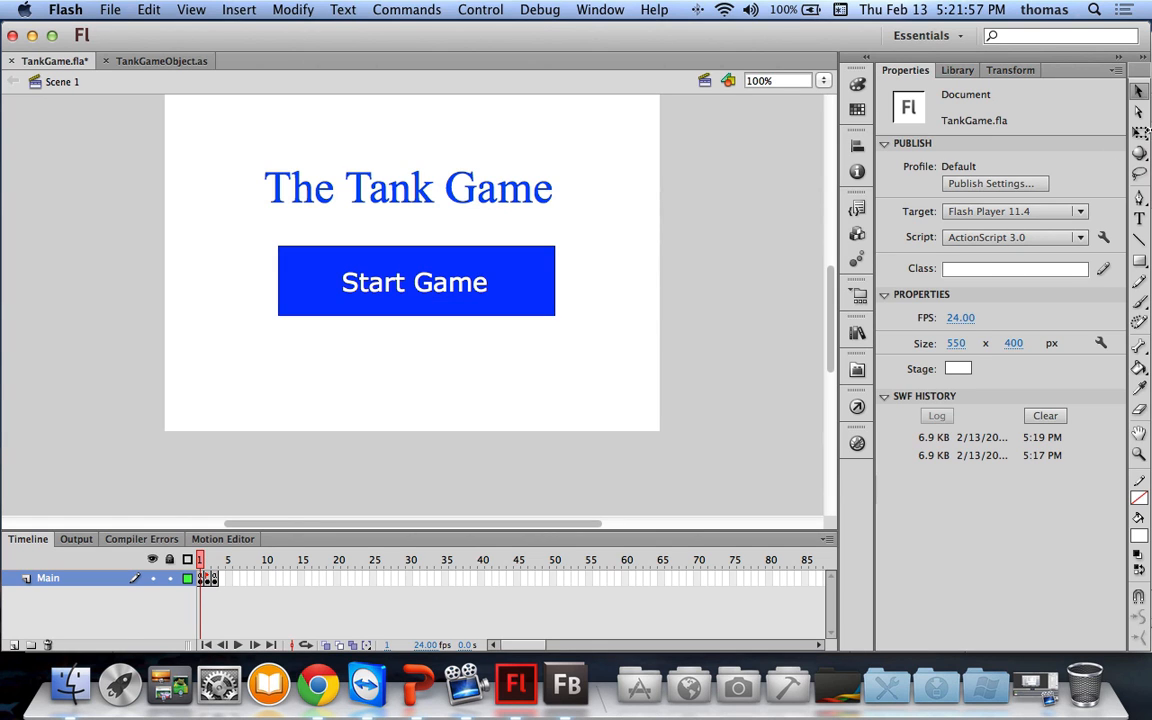
left_click(530, 252)
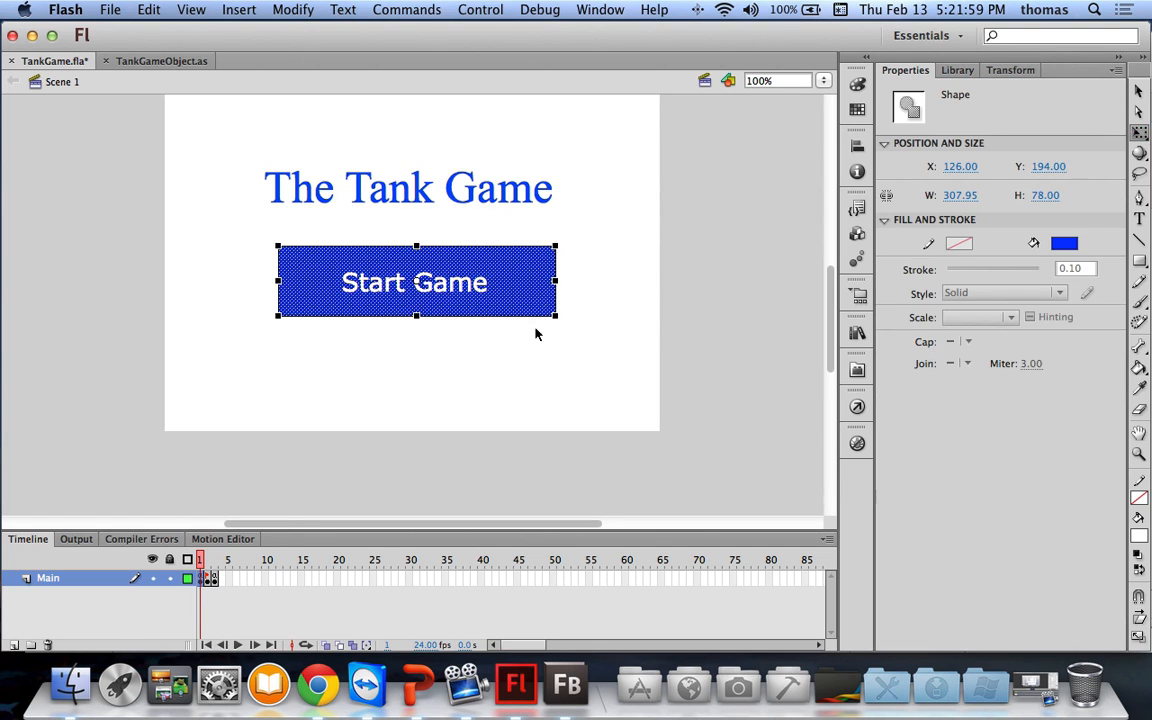
left_click_drag(554, 315, 523, 307)
left_click_drag(369, 266, 385, 271)
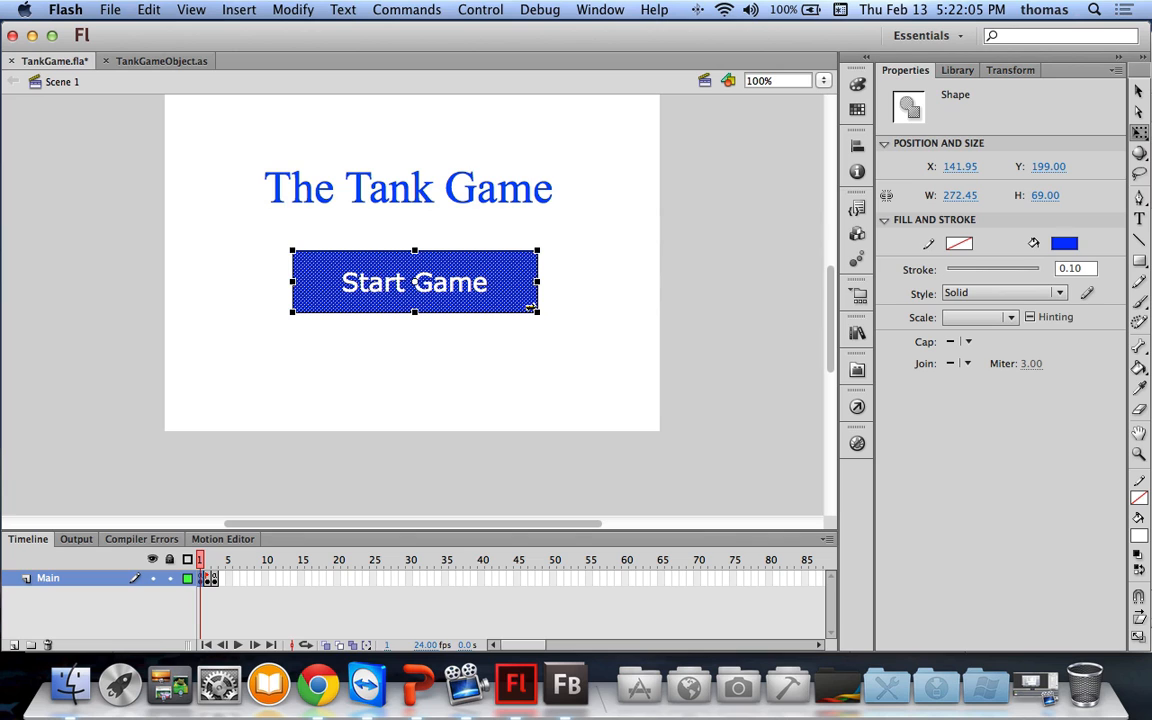
left_click_drag(534, 309, 515, 305)
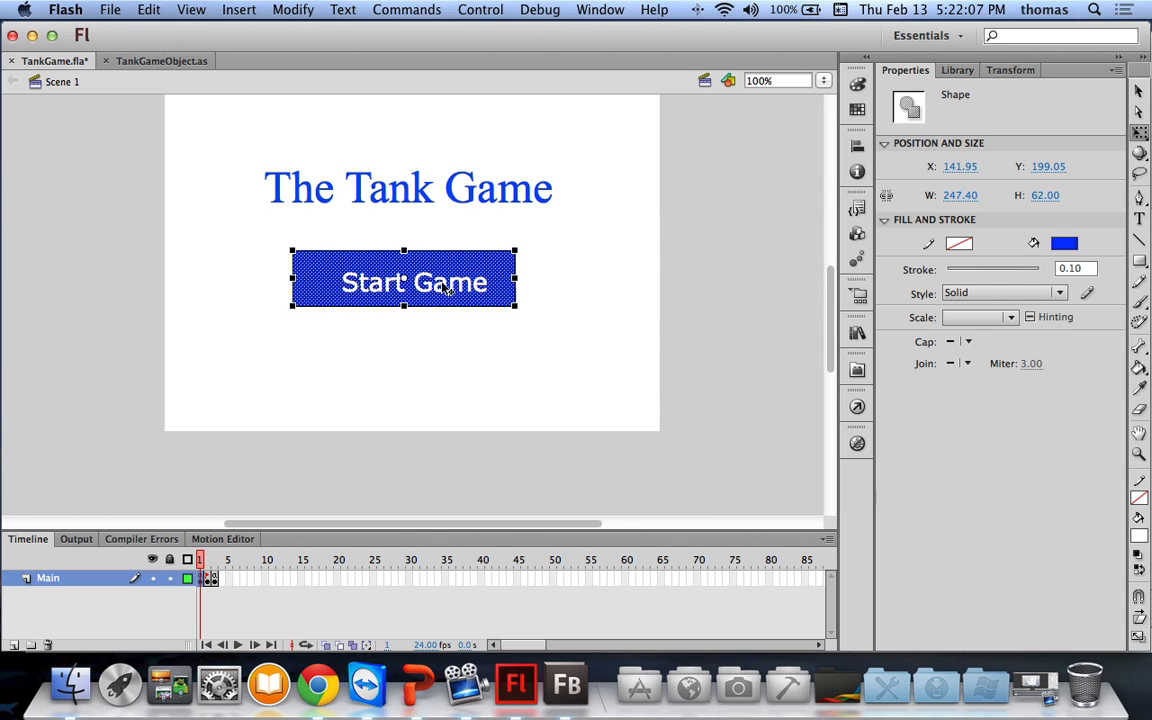
left_click_drag(380, 267, 391, 271)
left_click(617, 301)
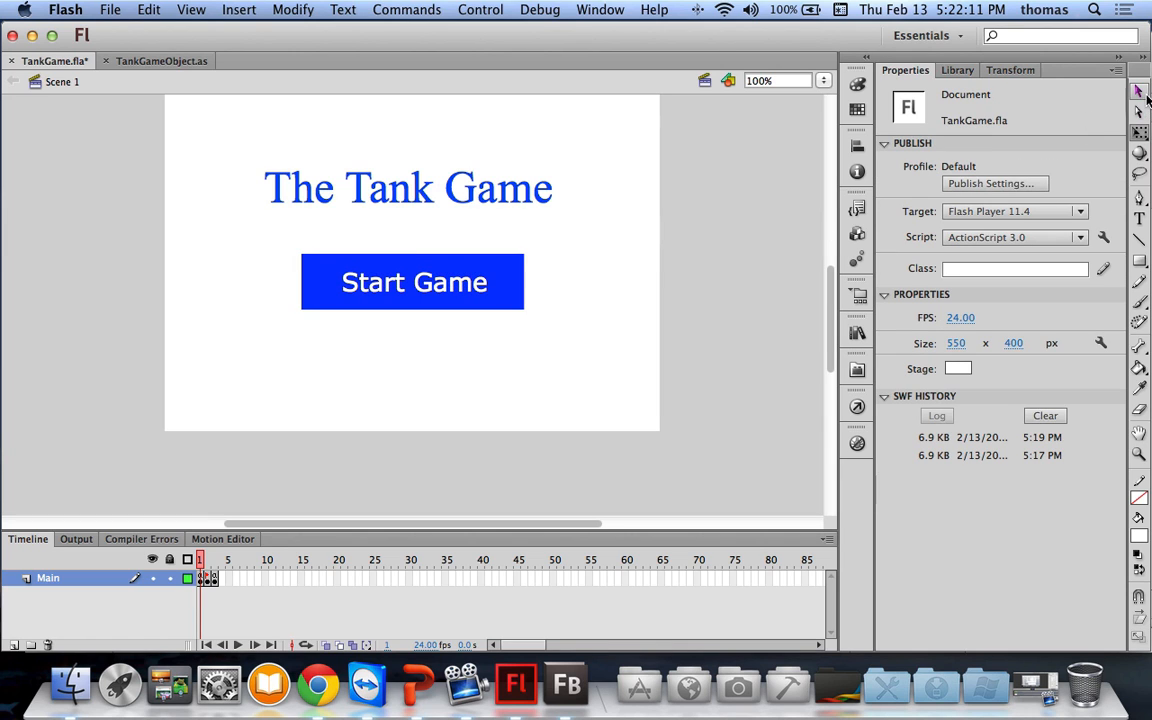
Step: Convert the blue rectangle and its Start Game text to a movie clip symbol named StartGameButton
left_click_drag(247, 226, 565, 345)
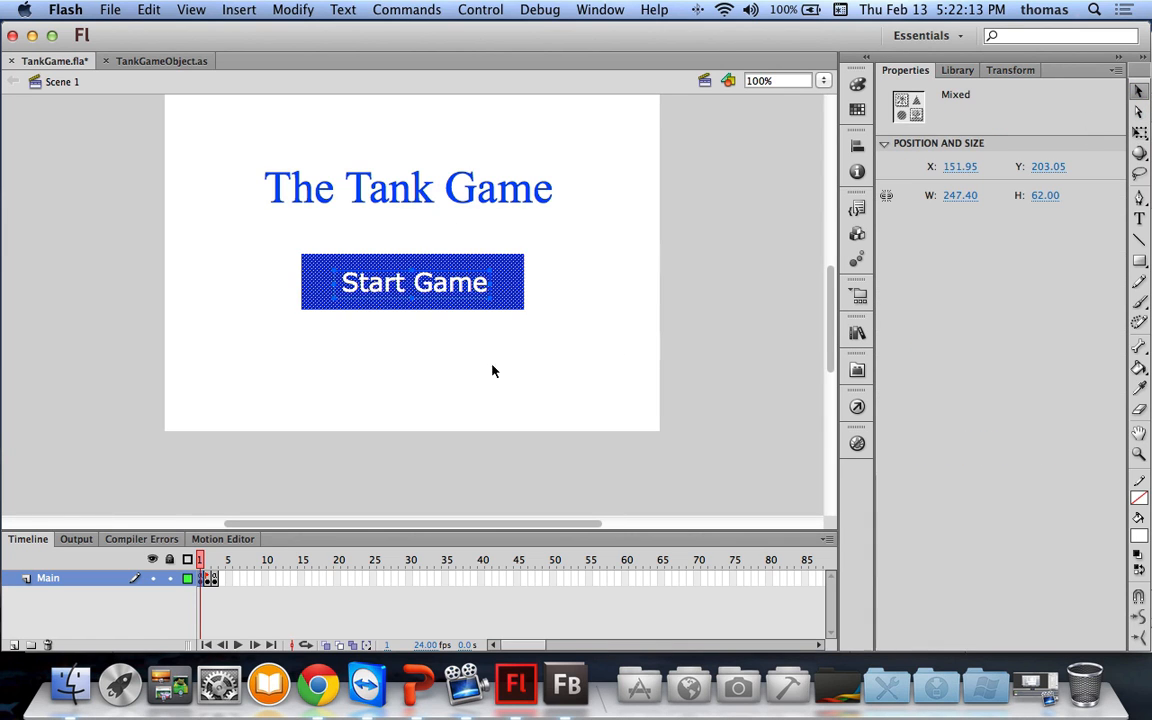
right_click(454, 298)
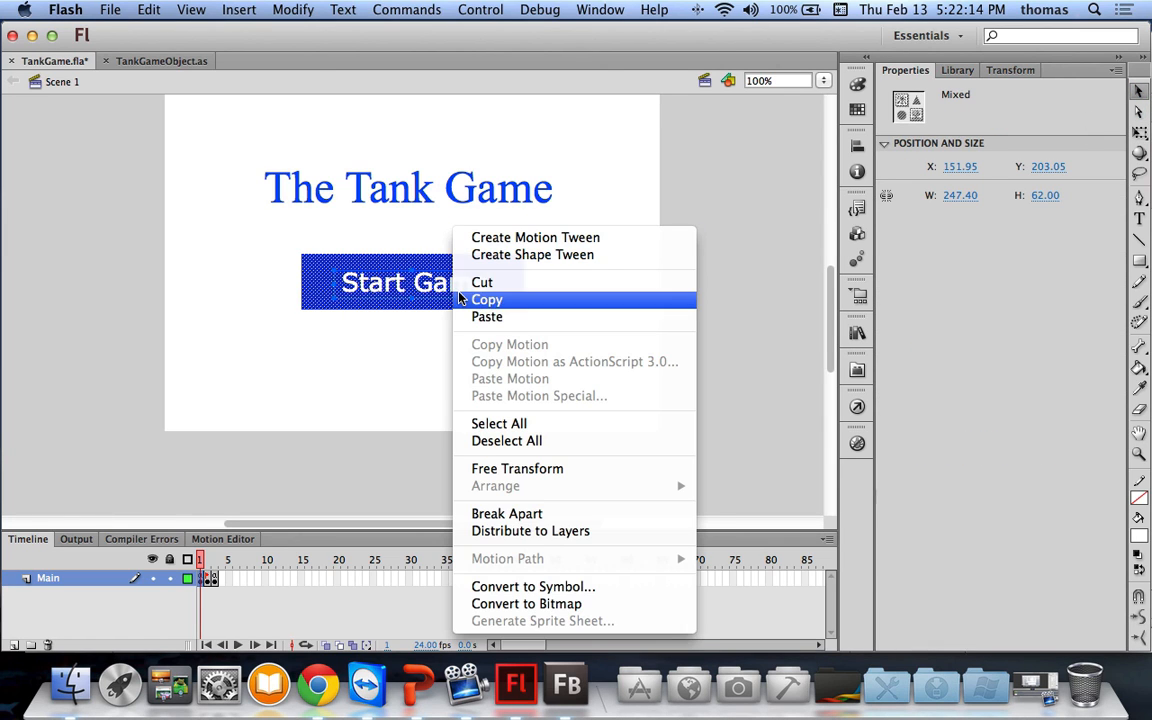
left_click(537, 590)
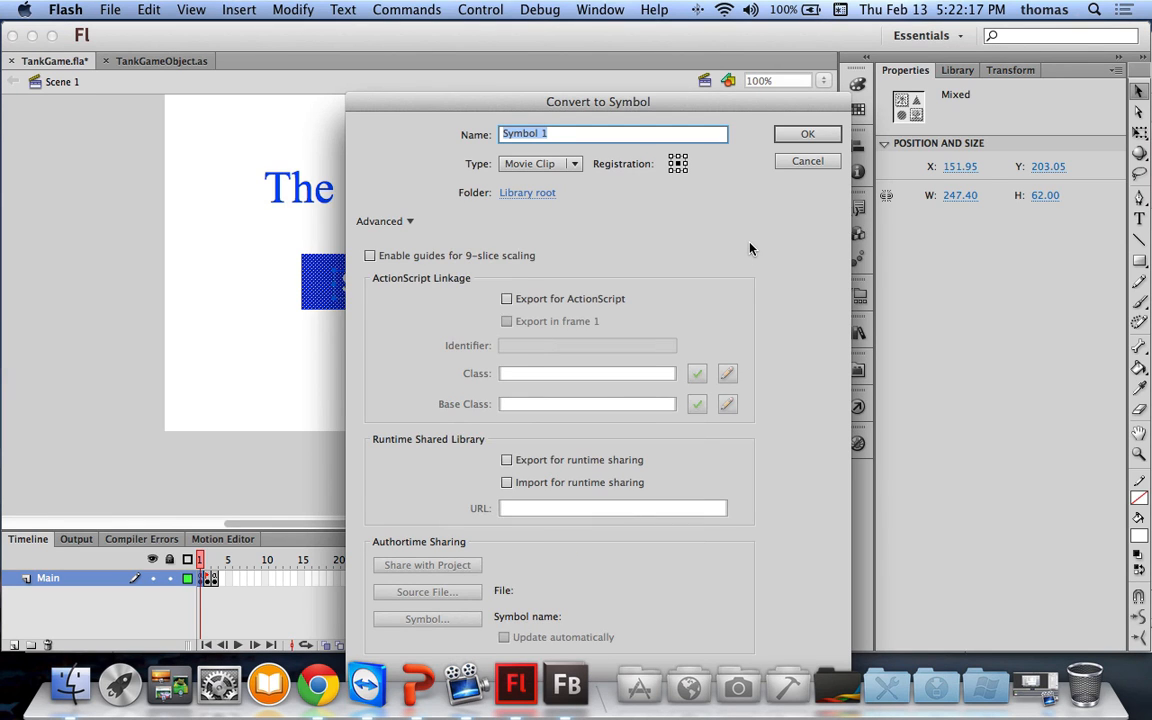
type("StartGameButton")
key("Return")
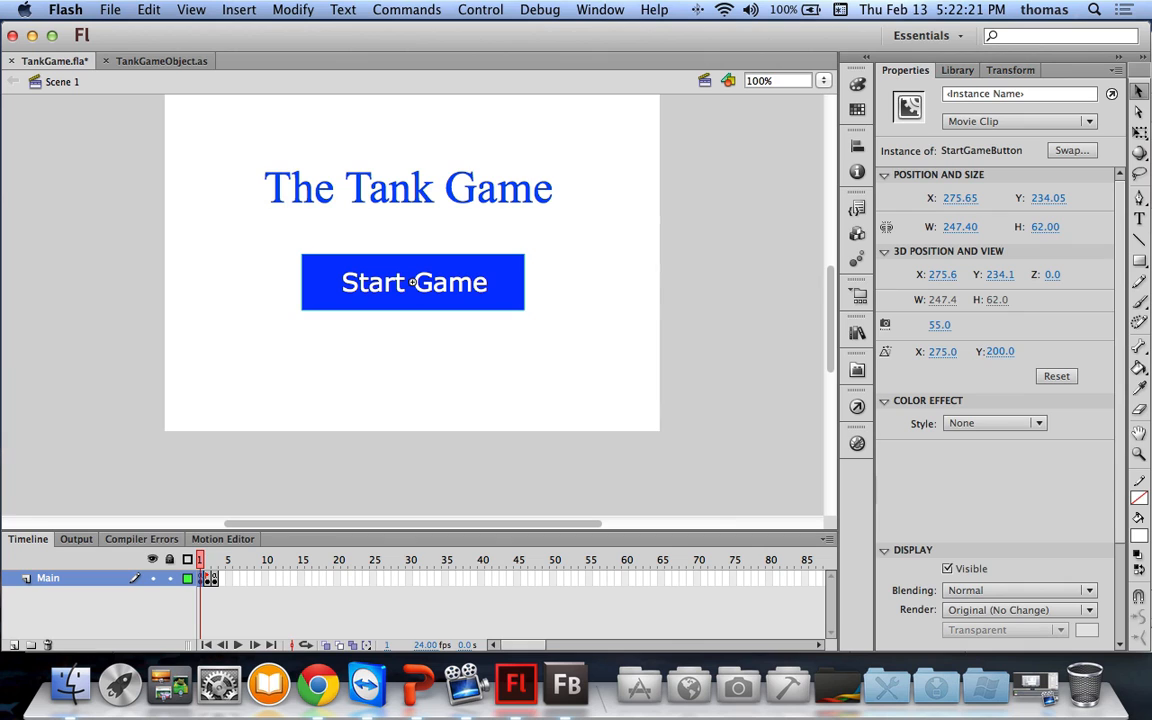
Step: Export the StartGameButton library symbol for ActionScript with class StartGameButton
left_click(958, 71)
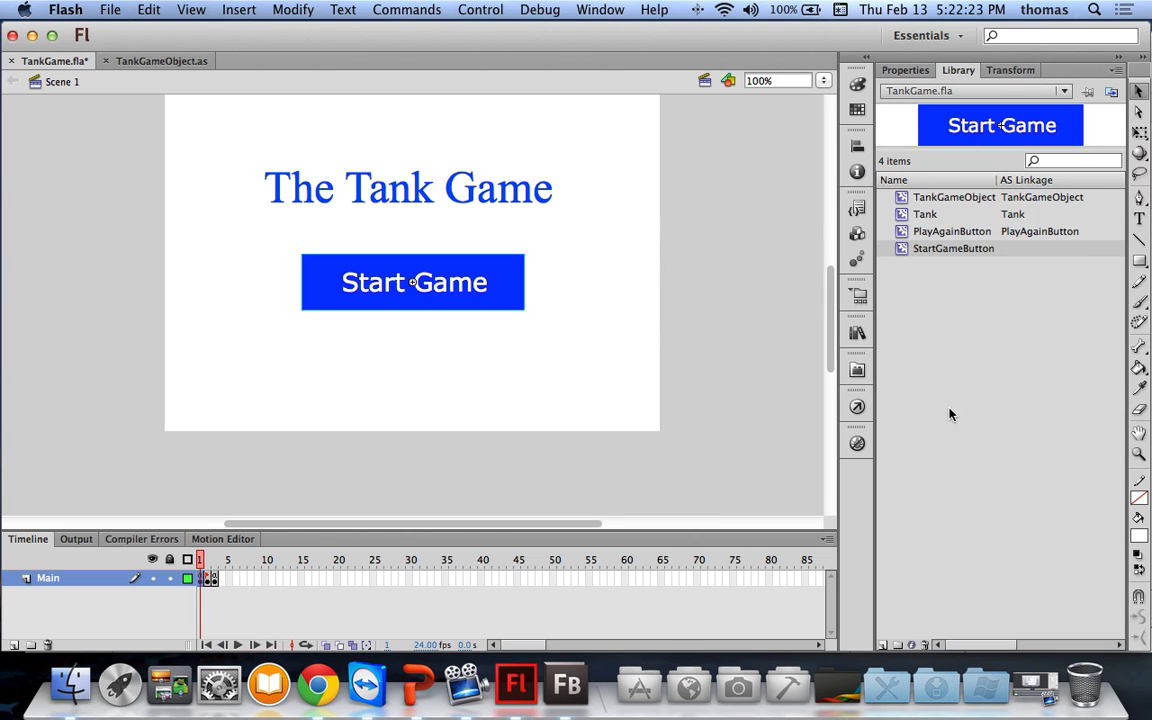
right_click(935, 249)
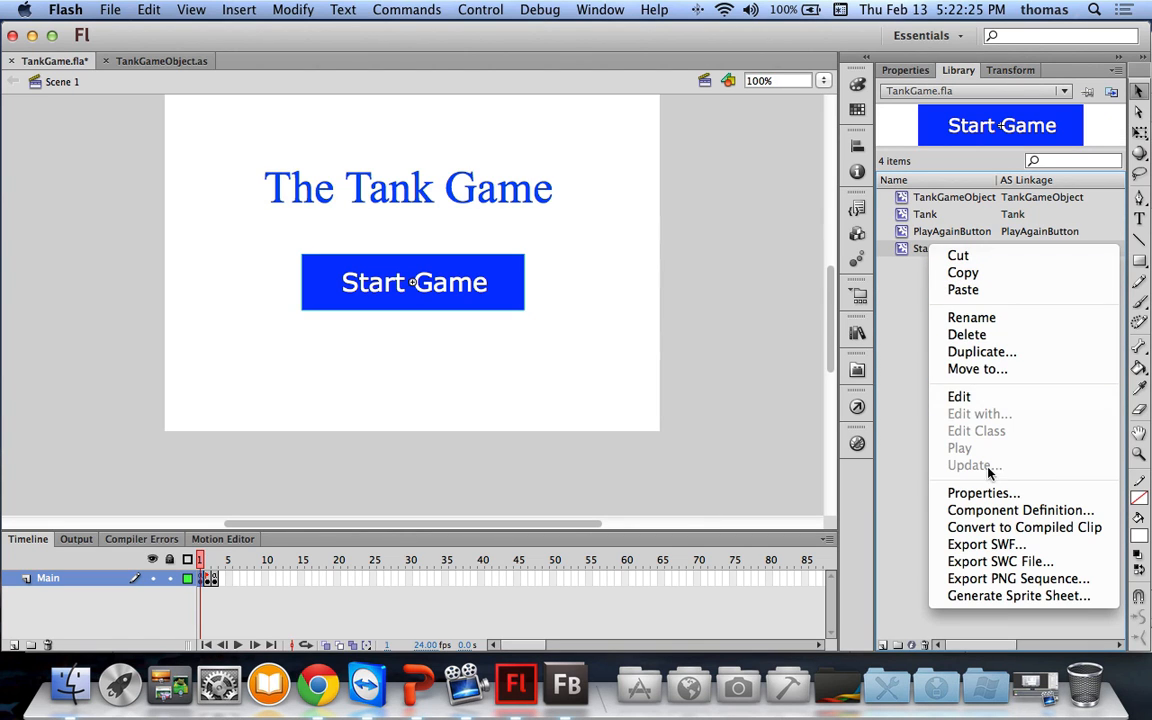
left_click(983, 493)
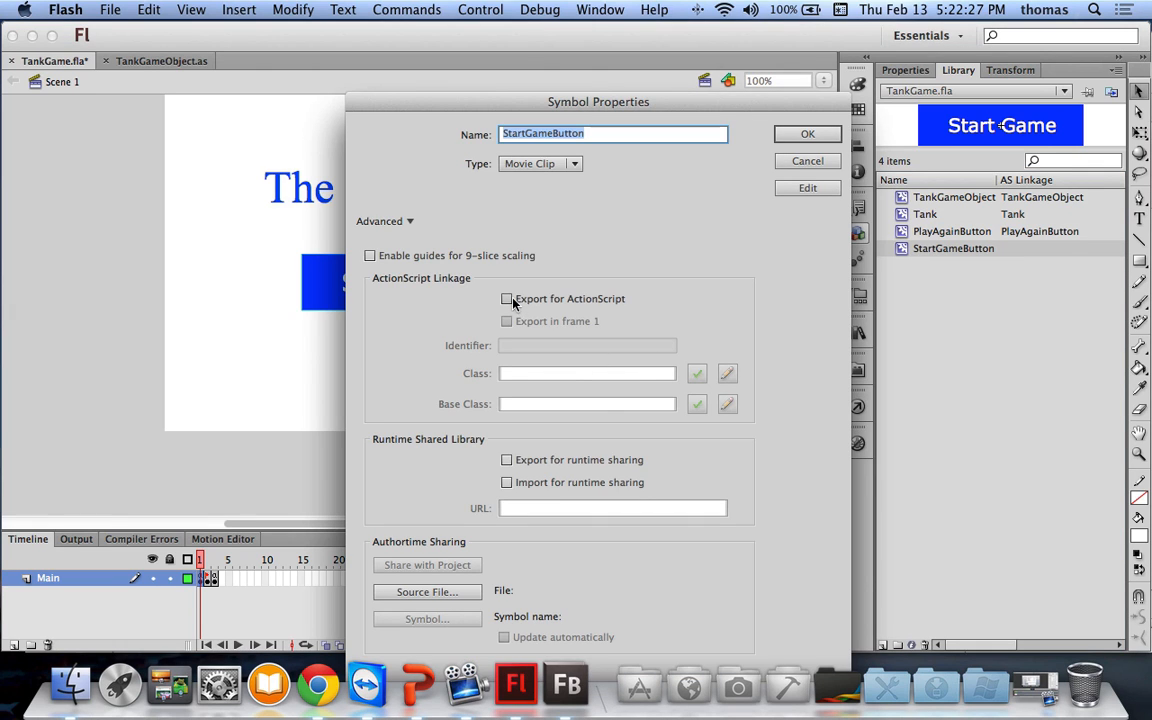
left_click(600, 299)
left_click(807, 133)
left_click(746, 401)
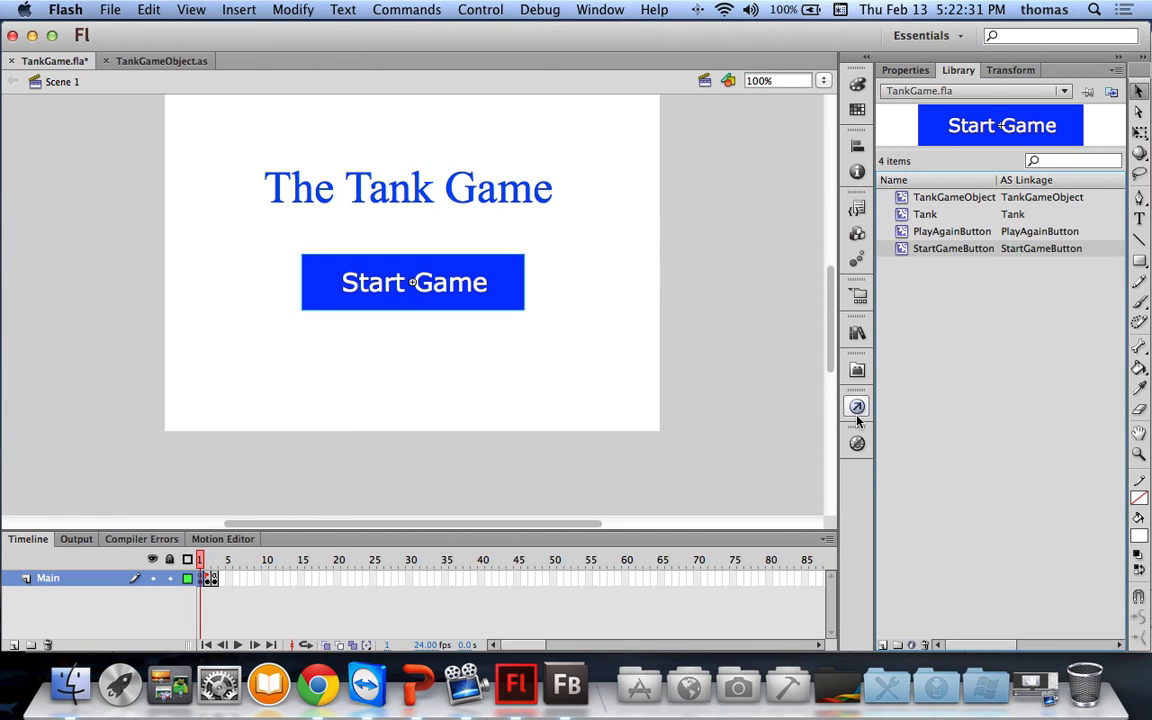
Step: Rename StartButton to StartGameButton in the frame 1 script's event listener line and review the frame 3 script
left_click(857, 406)
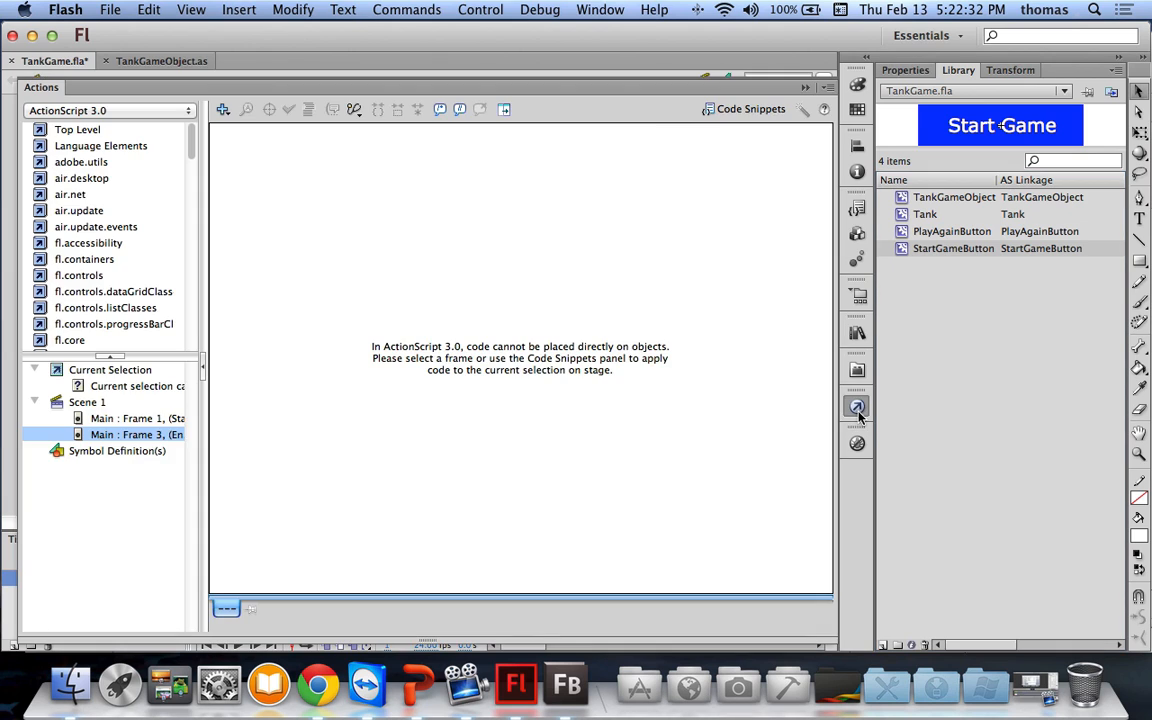
left_click(150, 418)
left_click(302, 176)
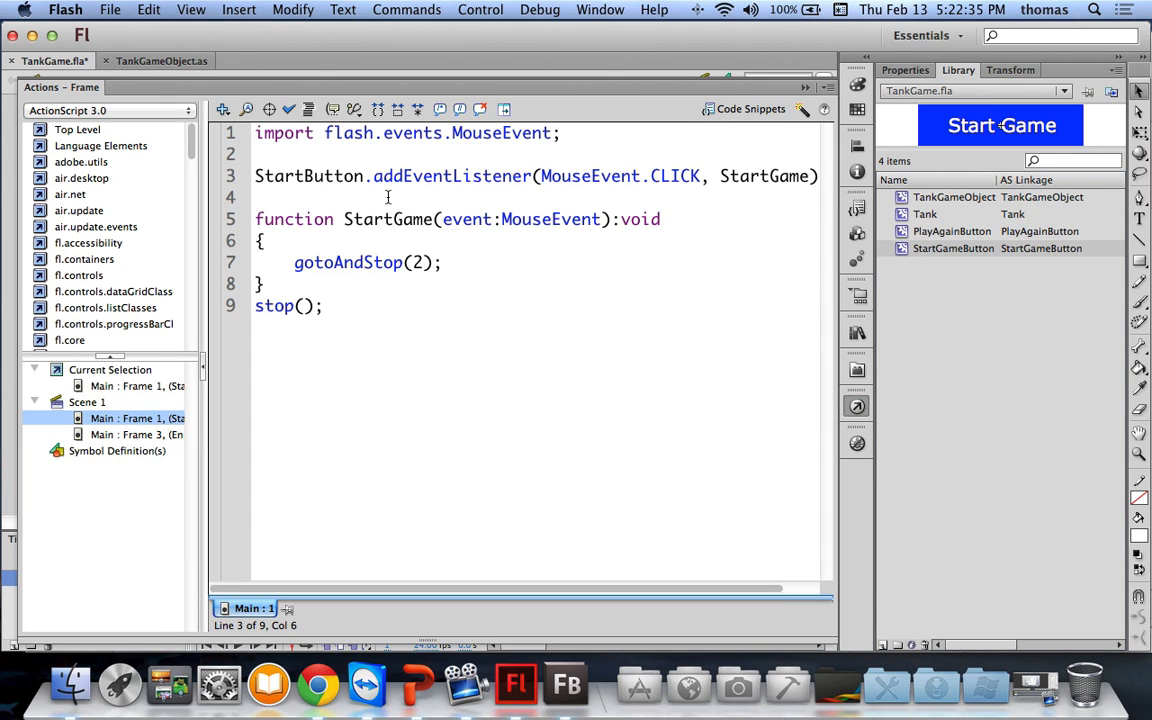
type("Game")
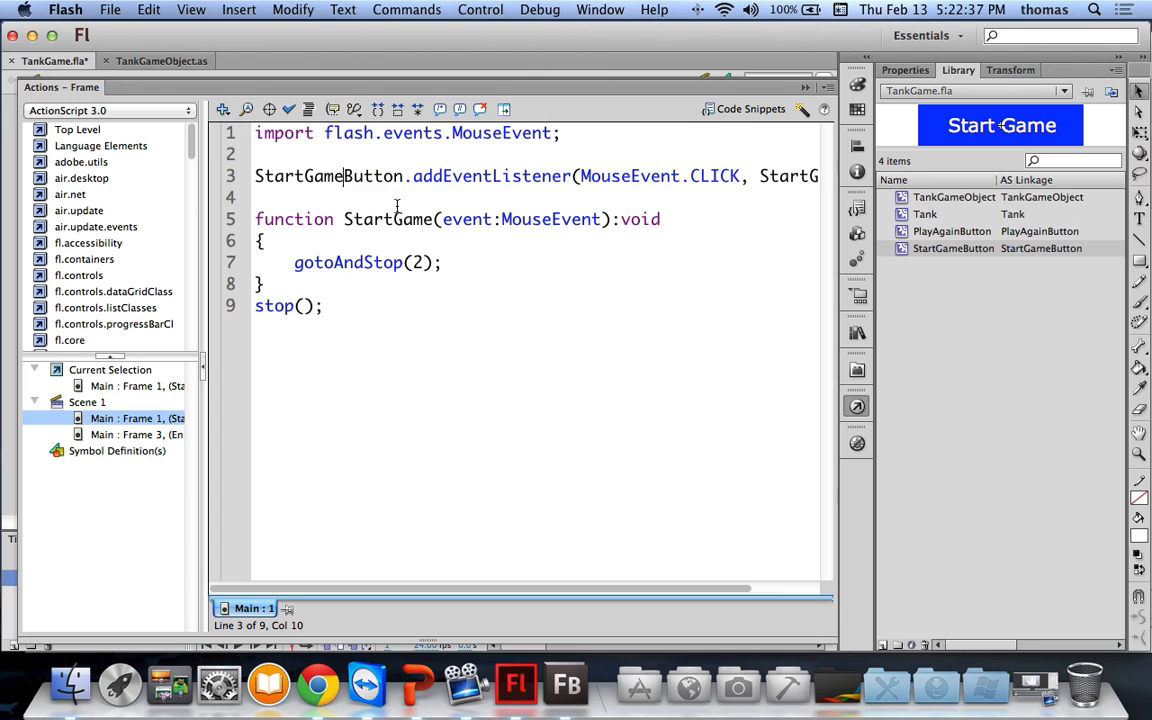
left_click(137, 434)
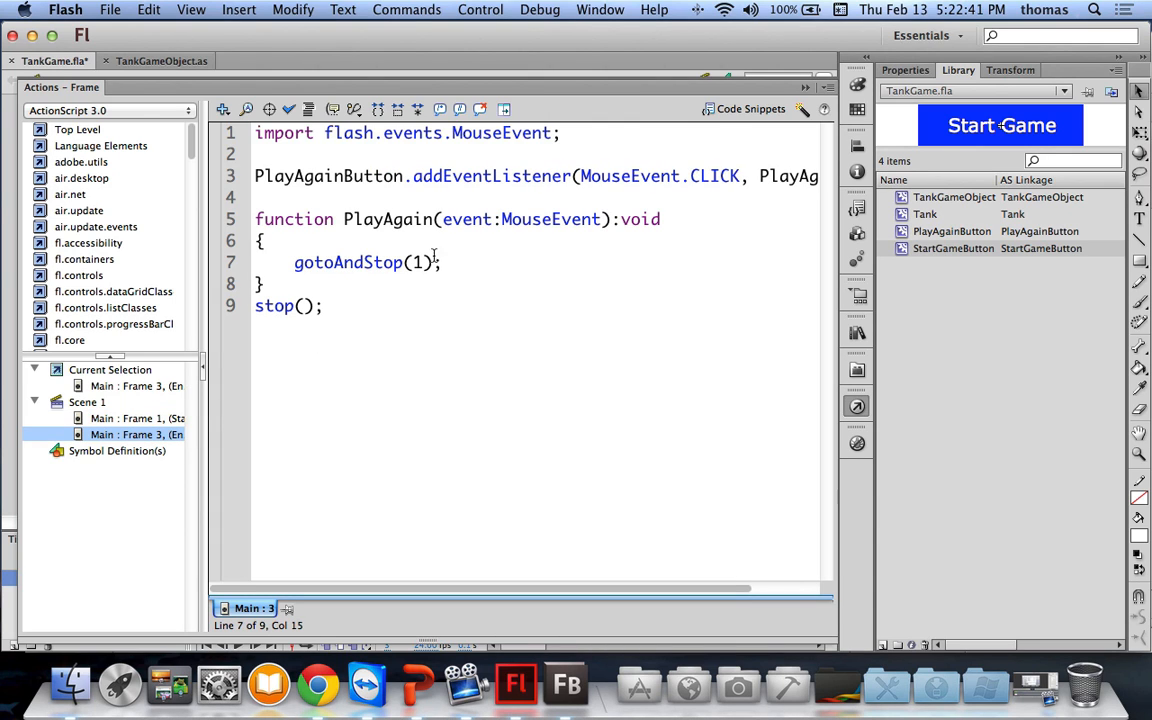
Step: Save TankGame.fla and test the movie, closing the preview window when done
key("super+s")
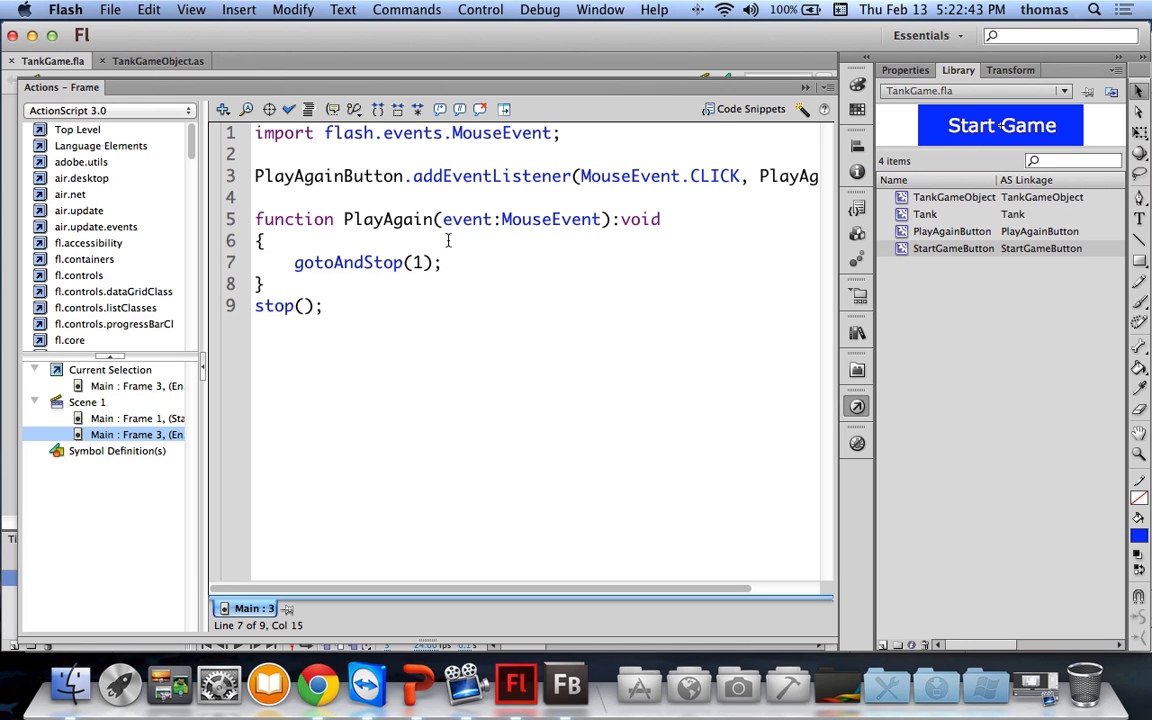
key("super+Return")
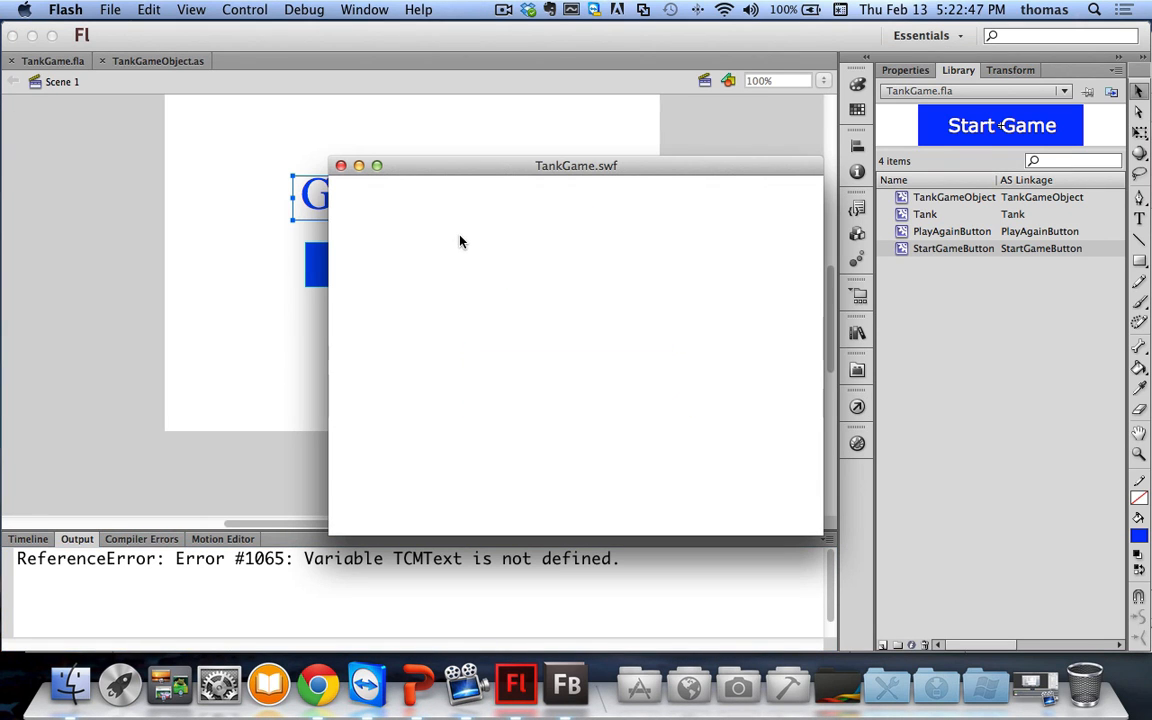
left_click(341, 166)
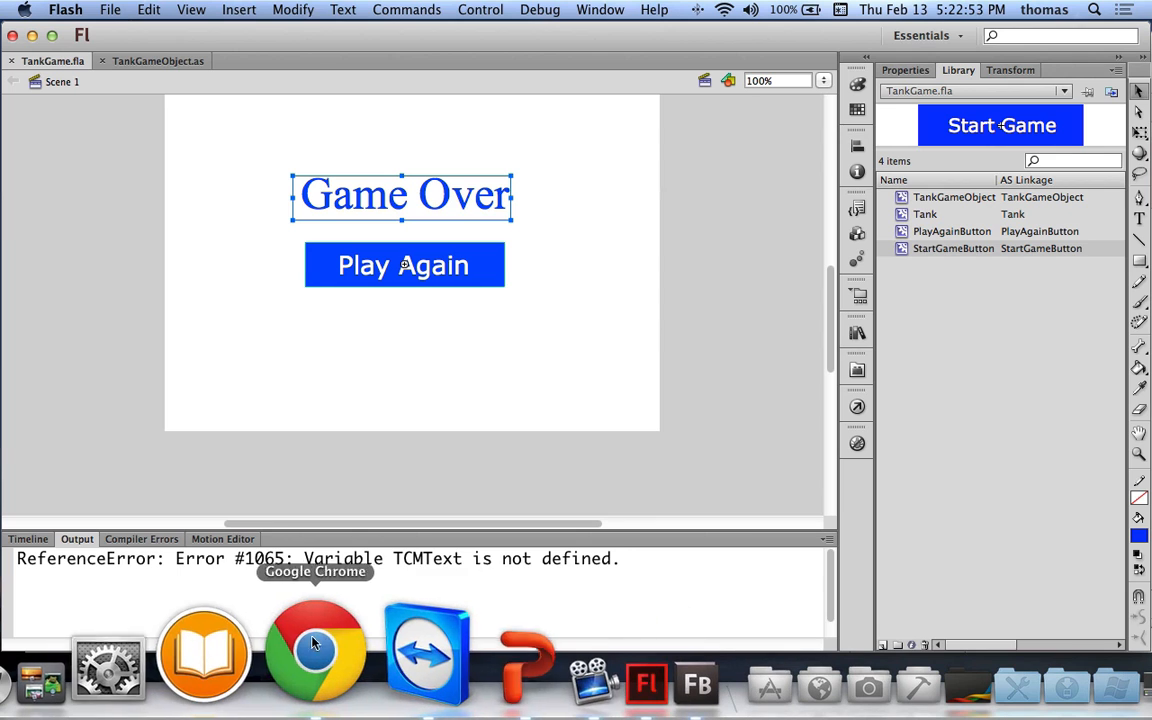
Step: Switch to Google Chrome and search the web for "error 1065 flash"
left_click(315, 670)
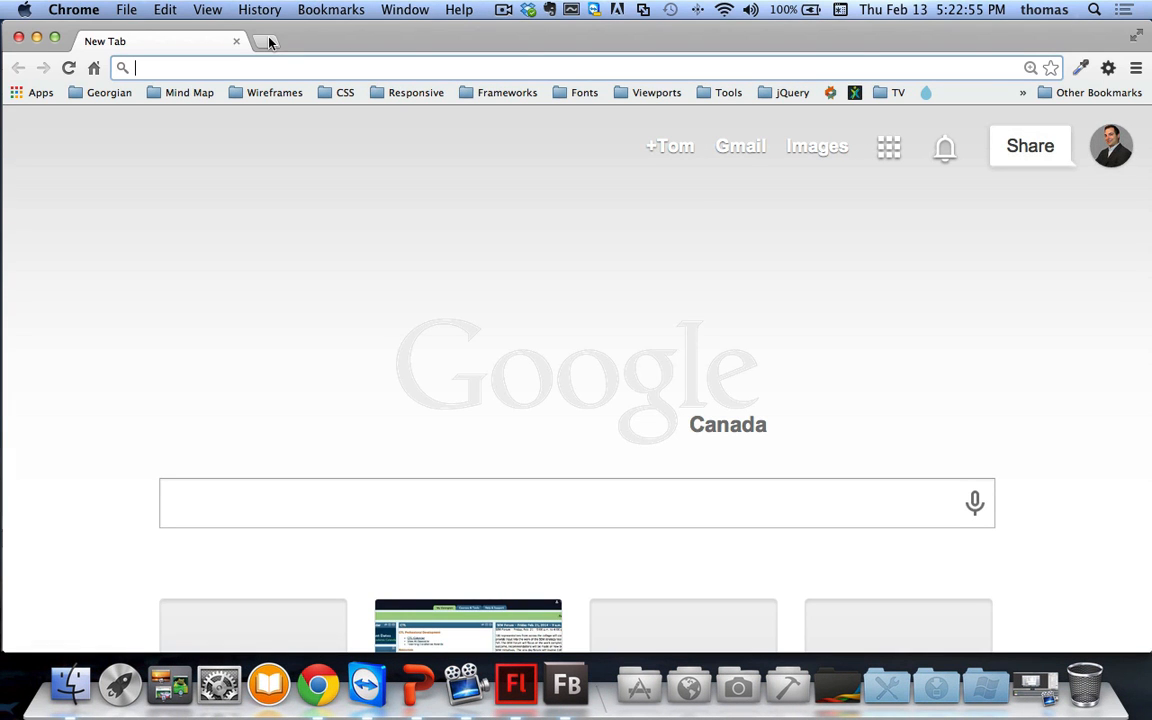
type("le")
key("BackSpace")
key("BackSpace")
type("e")
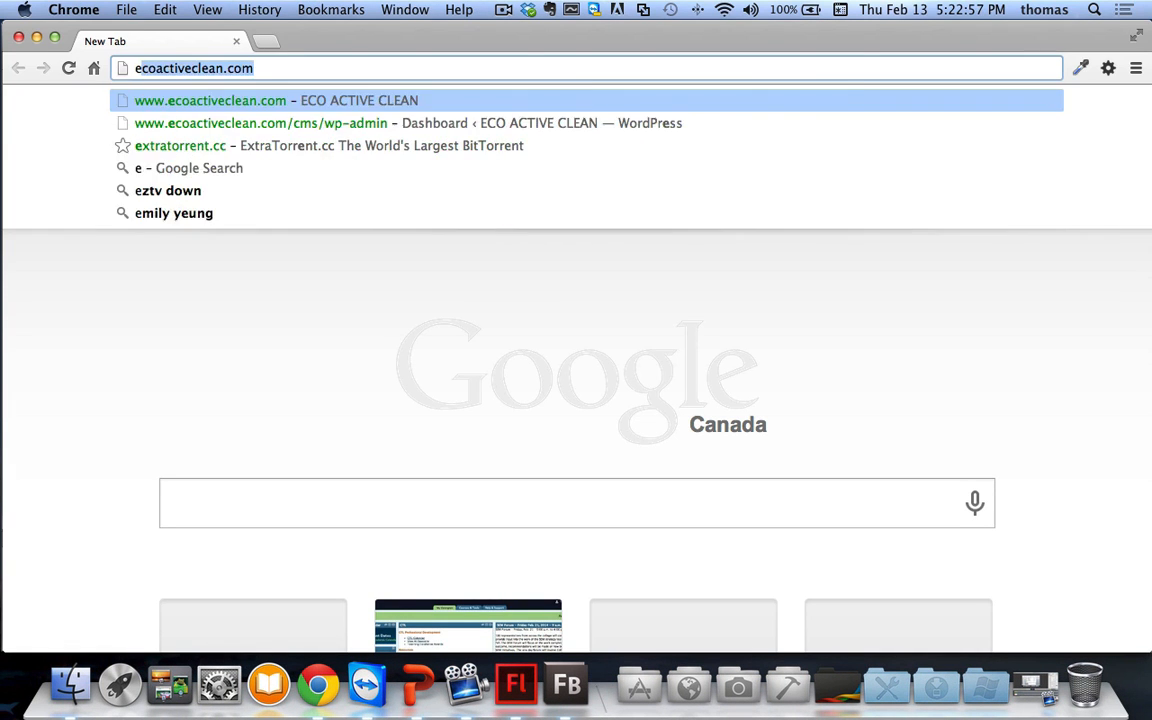
type("rror 1065 flash")
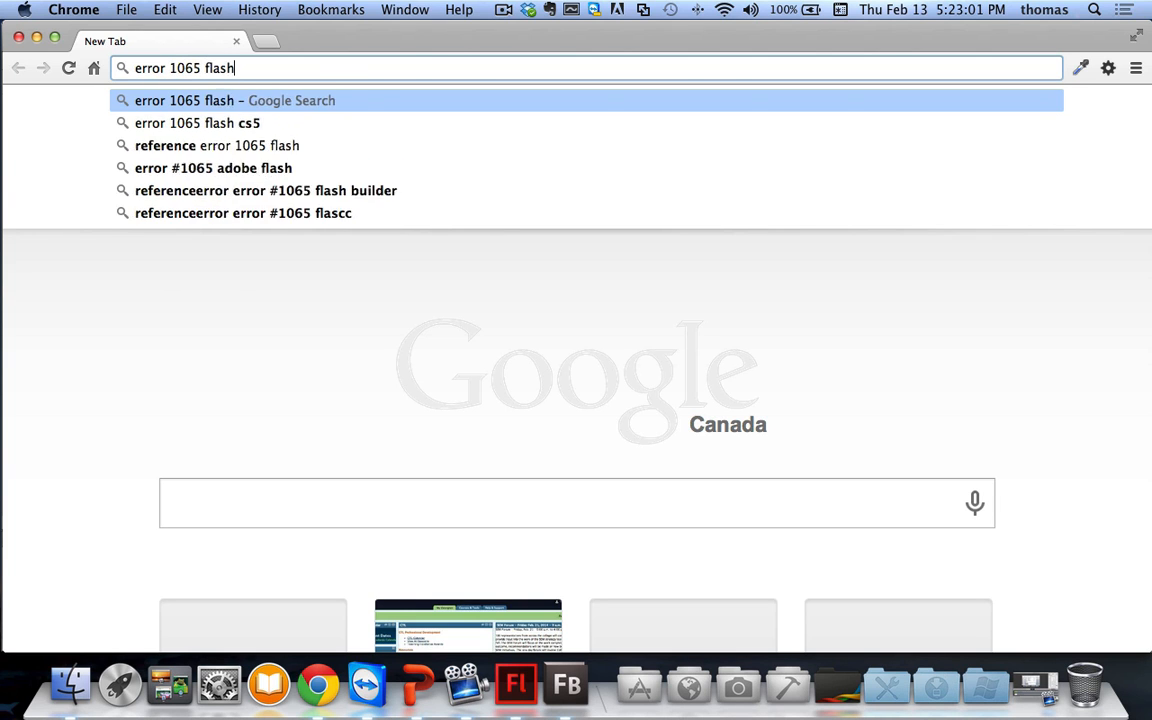
key("Return")
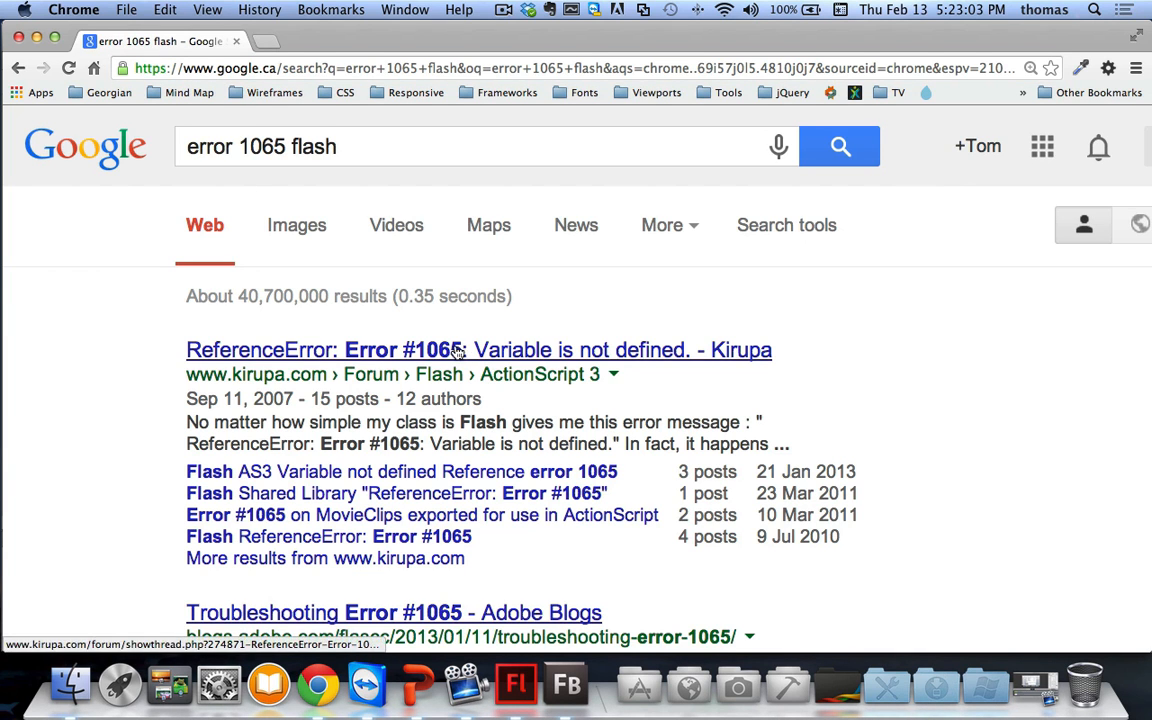
Step: Open the Kirupa forum thread on Error #1065, read through the posts, and return to Flash
left_click(420, 350)
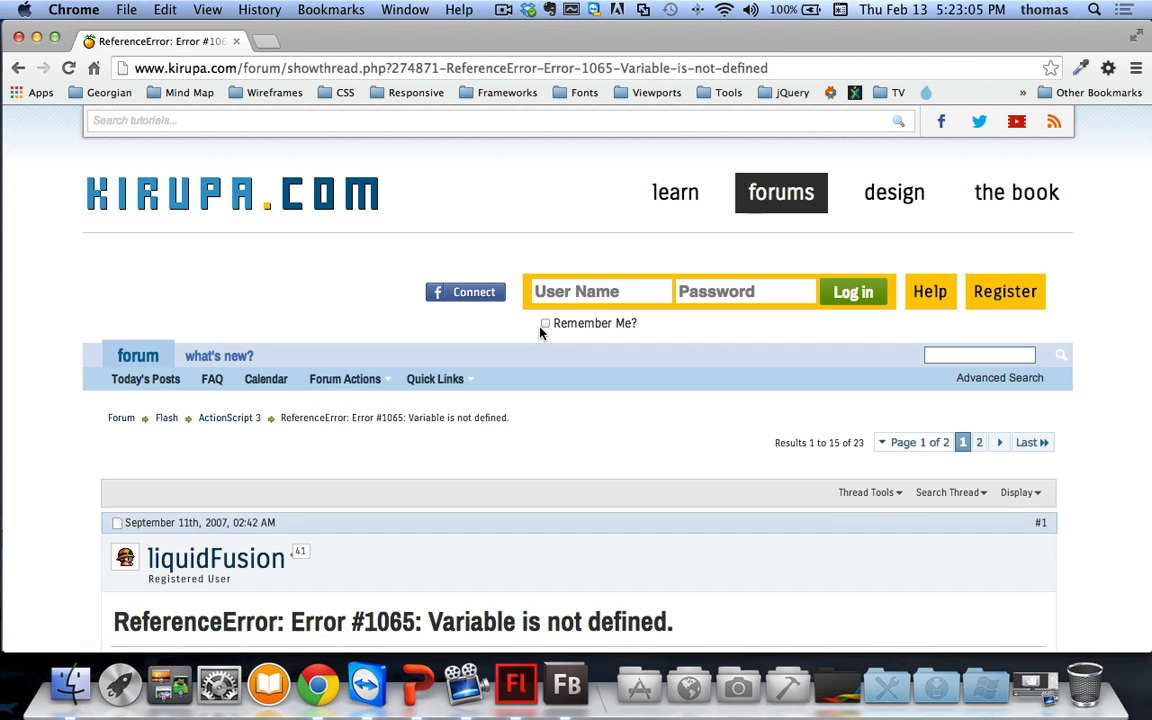
scroll(546, 436, "down", 5)
scroll(548, 436, "down", 10)
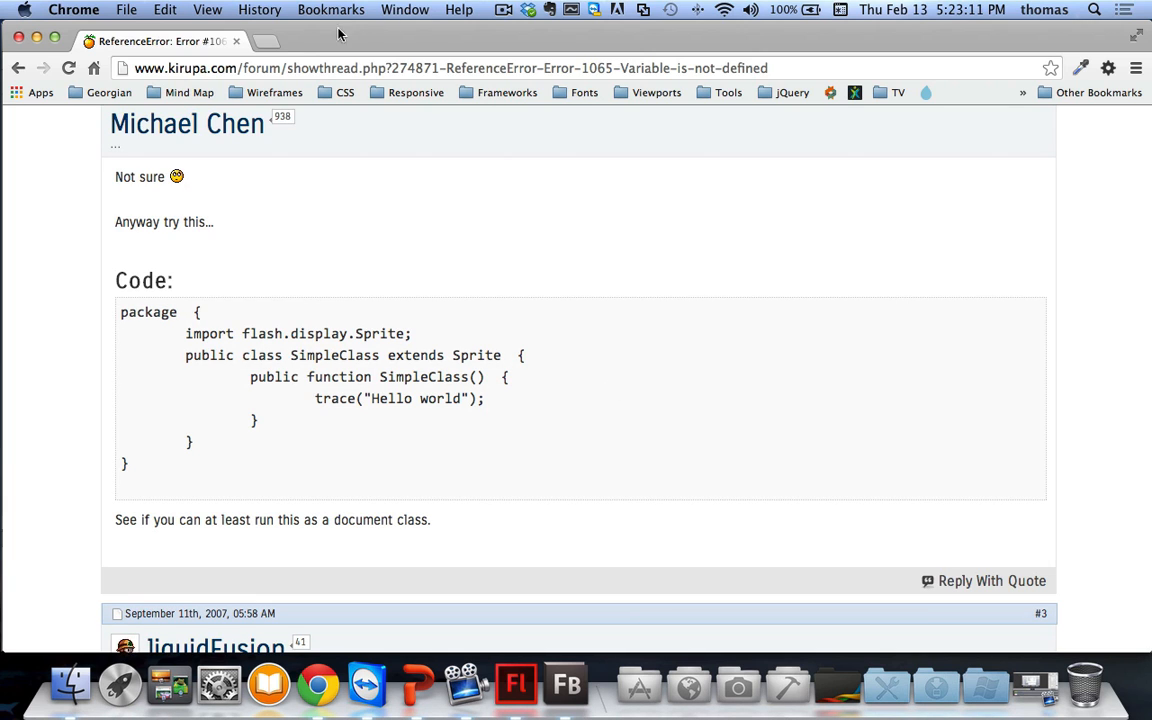
key("super+m")
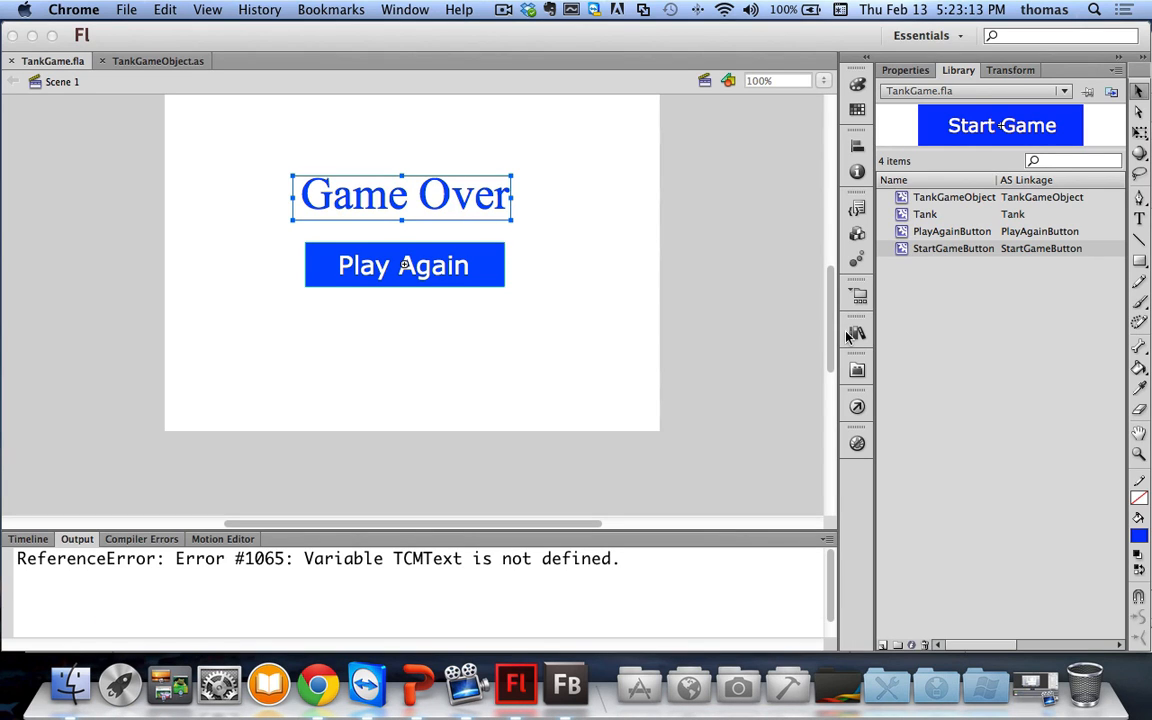
Step: Review the frame 3 and frame 1 scripts of Scene 1
left_click(856, 410)
left_click(856, 410)
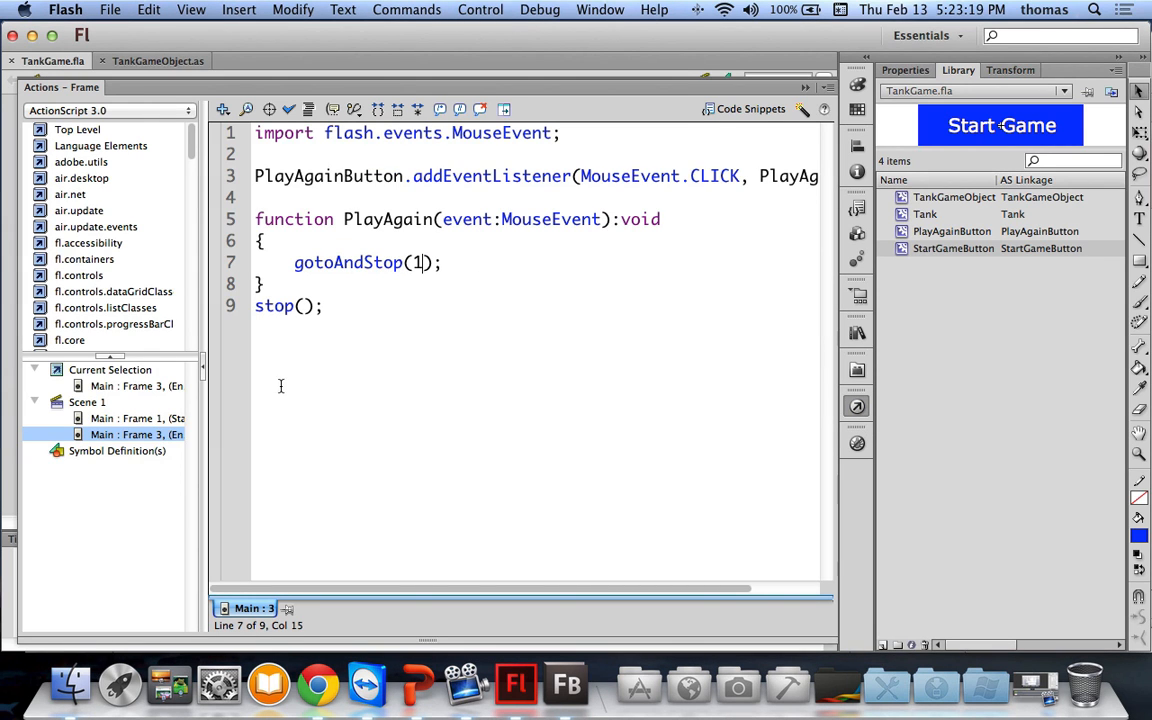
left_click(135, 418)
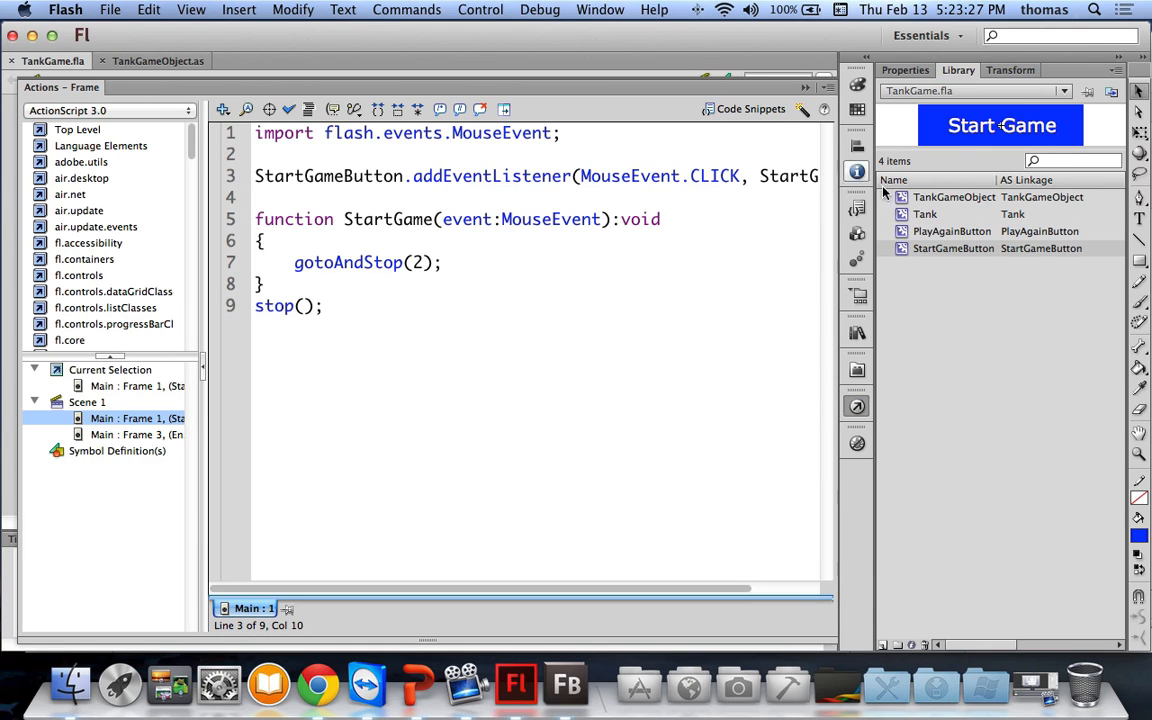
Step: Open the ActionScript class definition linked to the TankGameObject library symbol for editing
left_click(921, 198)
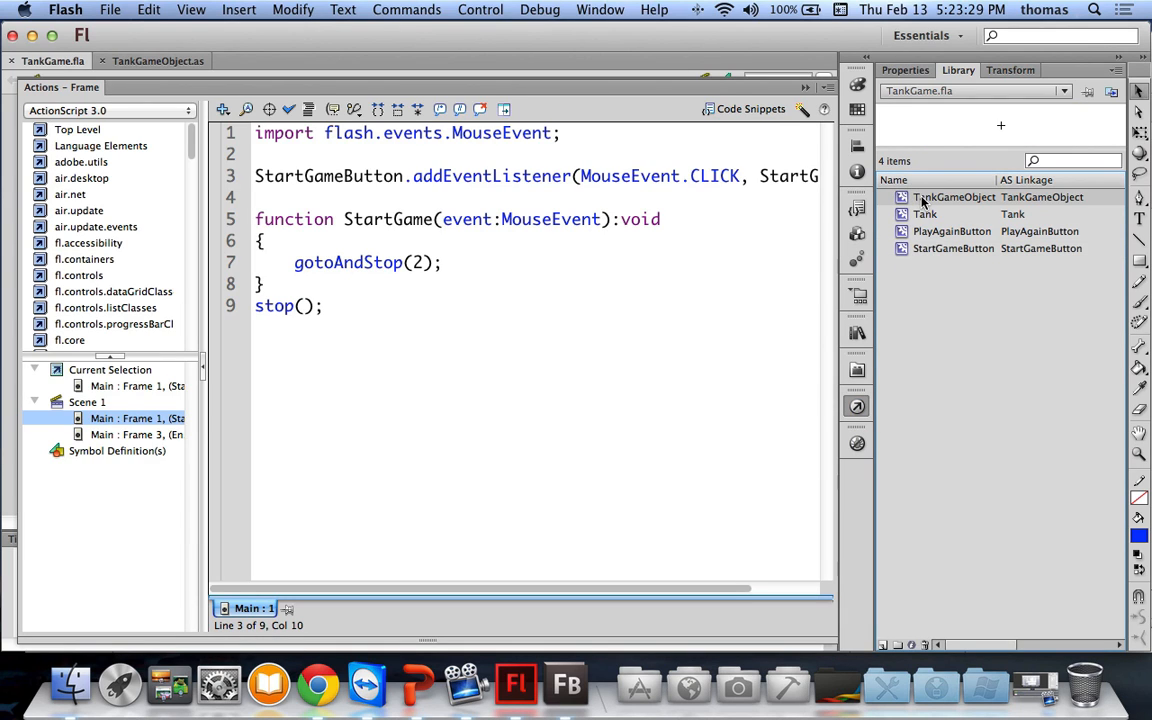
right_click(921, 198)
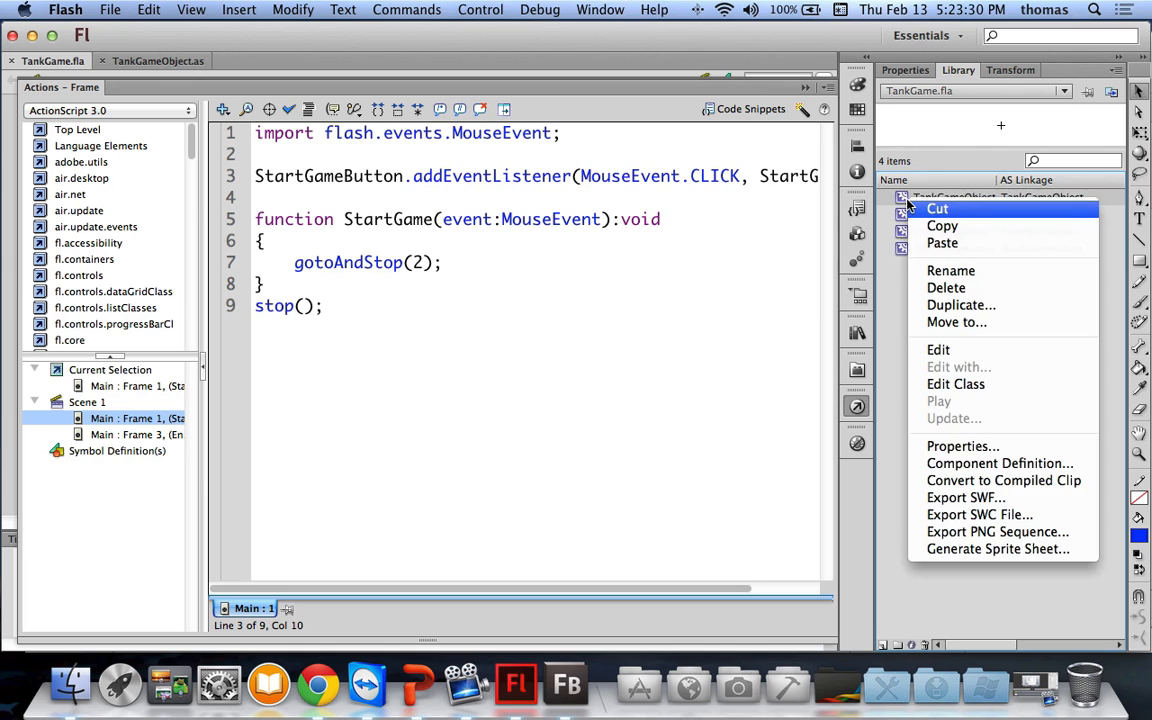
left_click(962, 447)
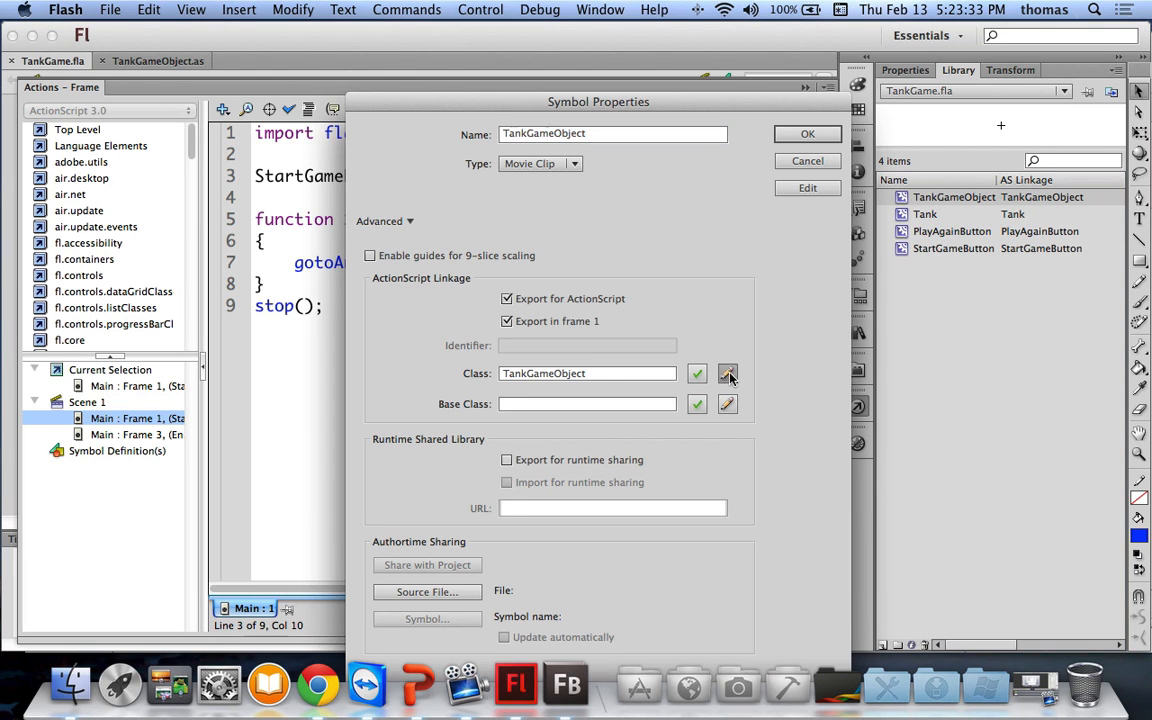
left_click(728, 375)
left_click(724, 330)
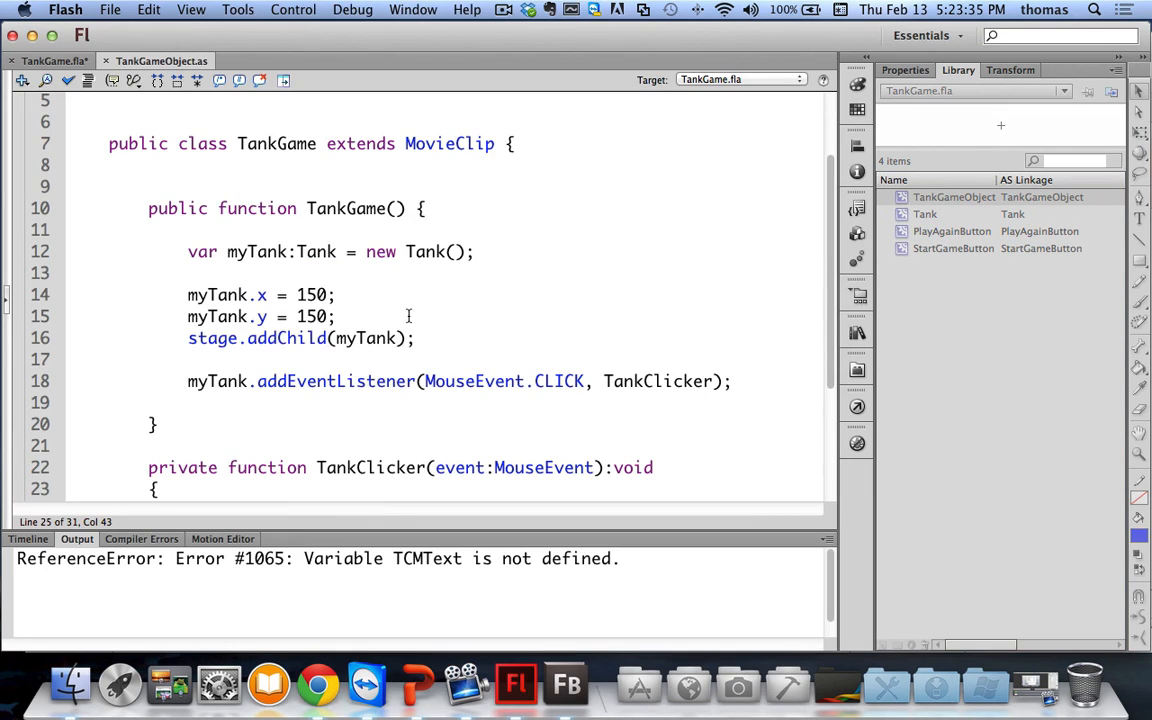
Step: Replace the "EndScreen" argument with 3 in the TankClicker function's gotoAndStop call
scroll(458, 365, "down", 5)
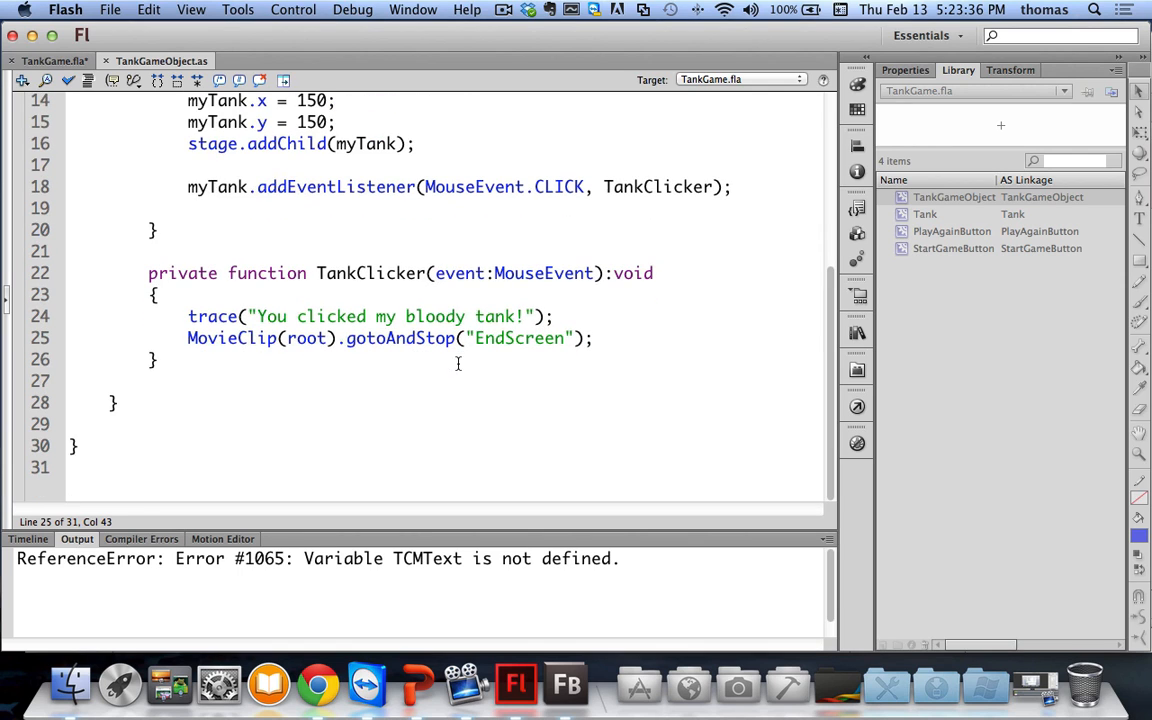
left_click(527, 338)
double_click(550, 338)
left_click(574, 338)
left_click_drag(572, 338, 467, 338)
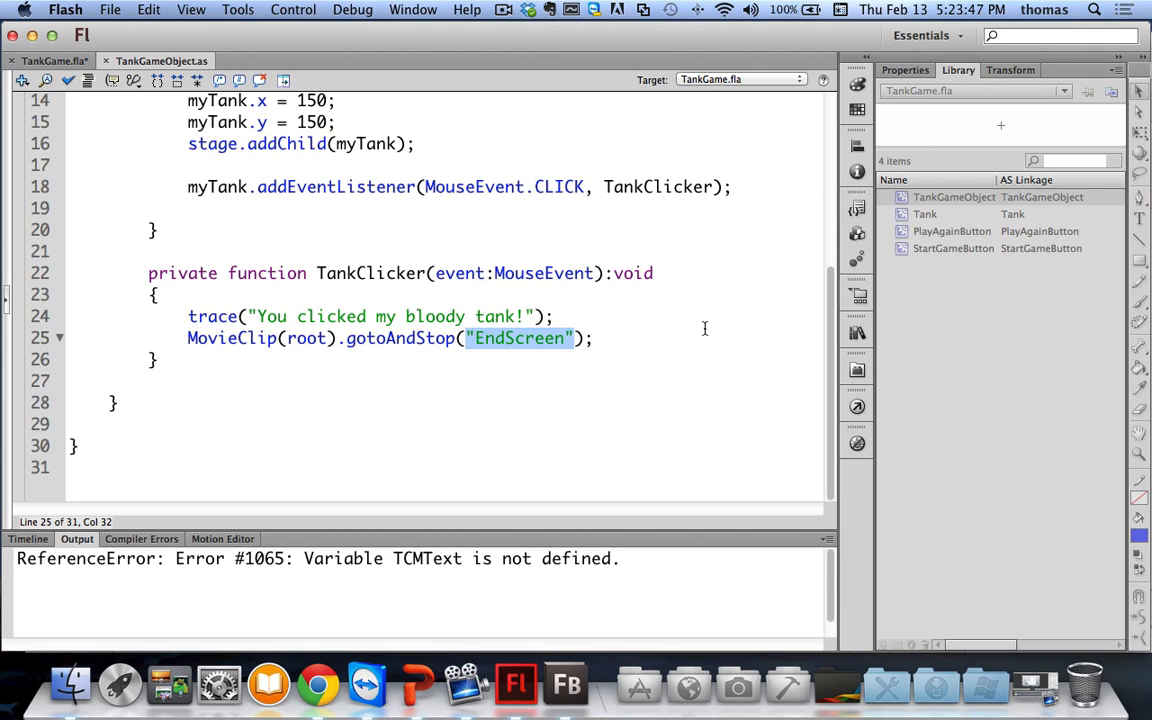
type("3")
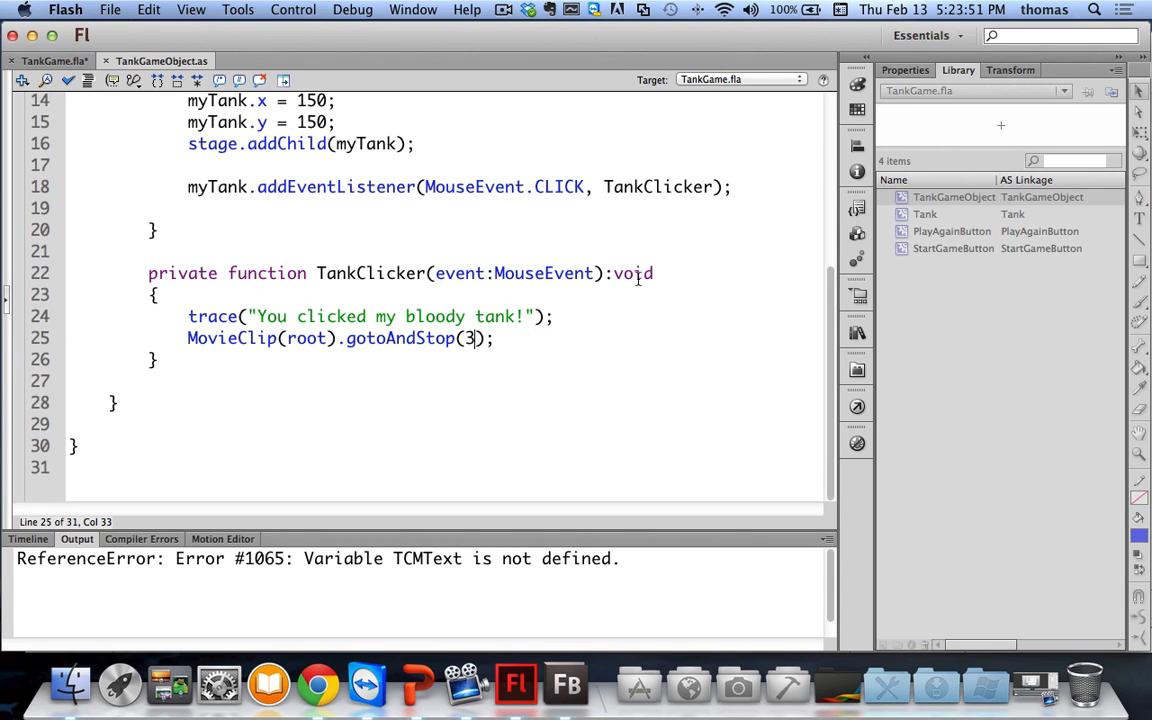
Step: Test the movie, close the preview, and review the TankGameObject.as code from its imports to the TankClicker function
key("super+Return")
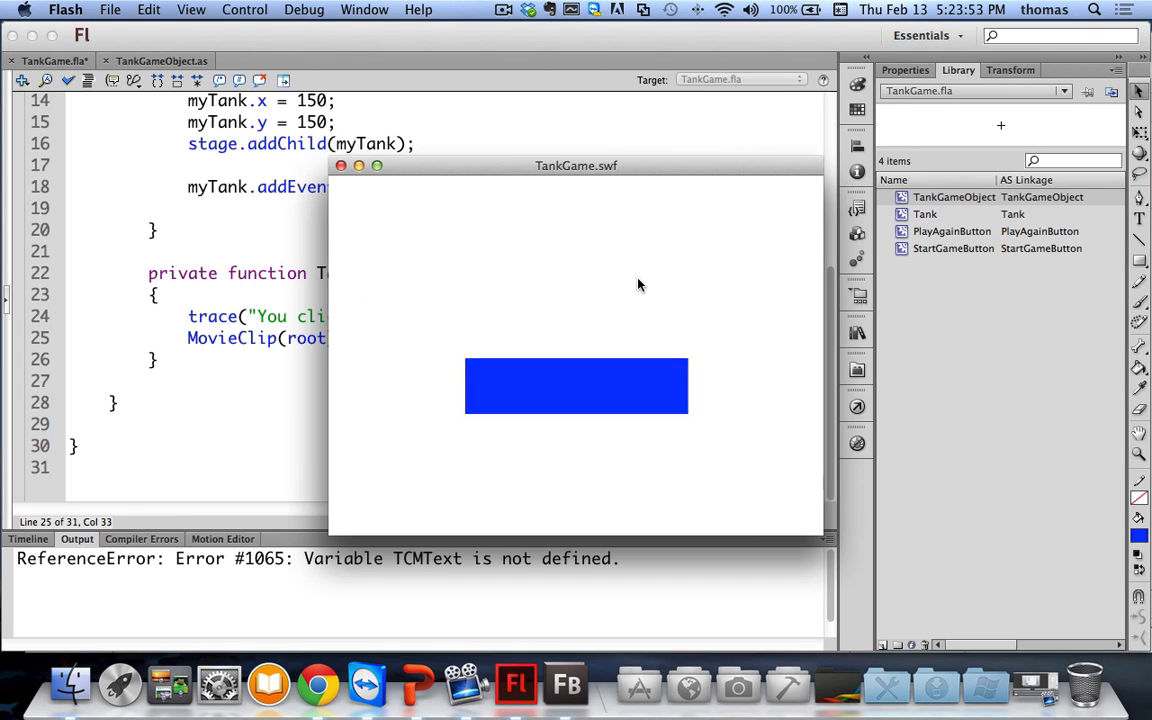
left_click(341, 165)
left_click(486, 231)
scroll(542, 228, "up", 1)
scroll(542, 228, "up", 6)
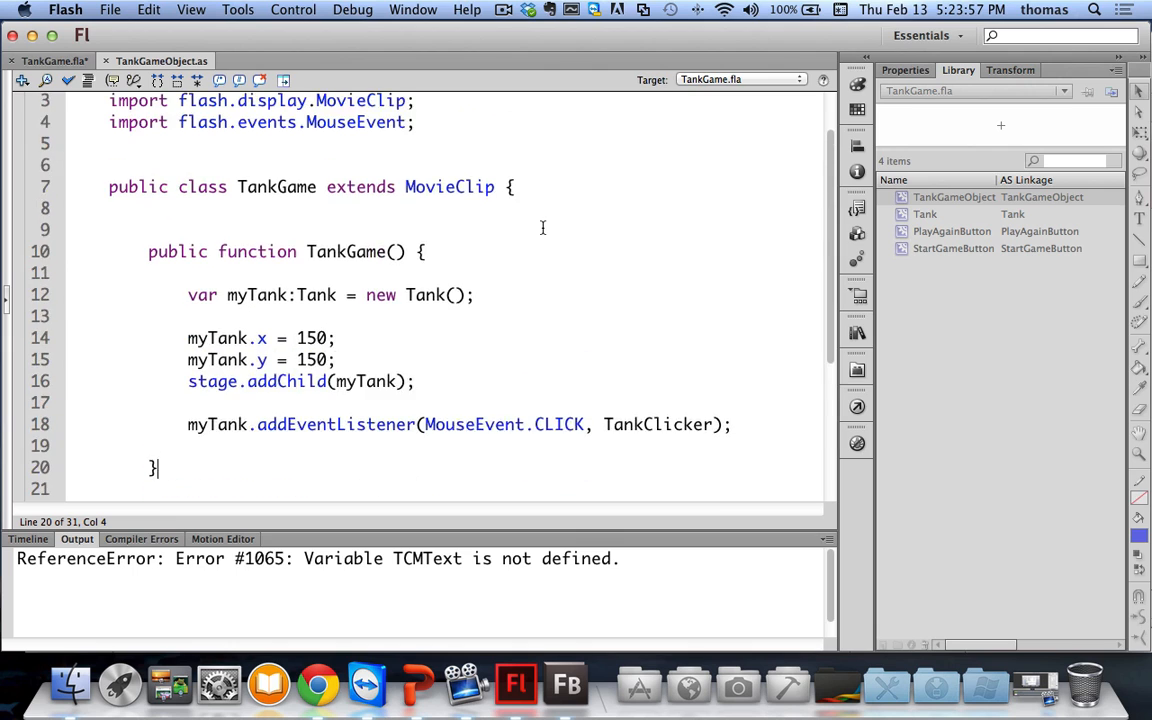
scroll(542, 228, "down", 1)
scroll(489, 136, "up", 1)
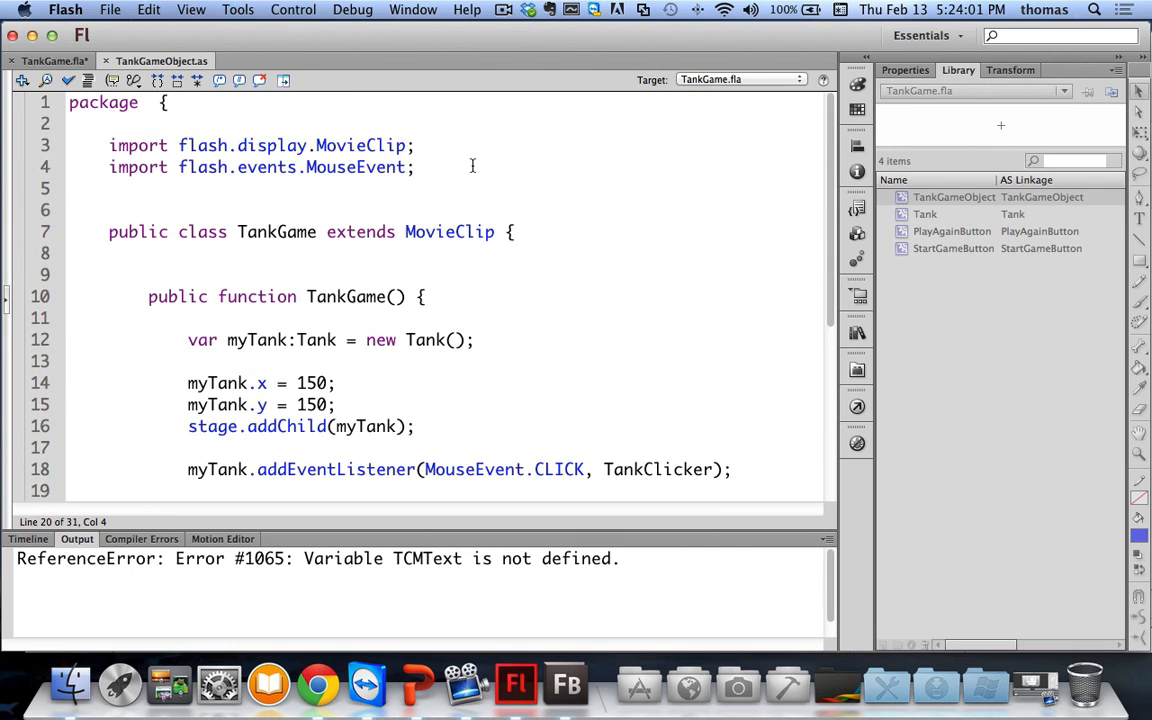
scroll(470, 167, "down", 6)
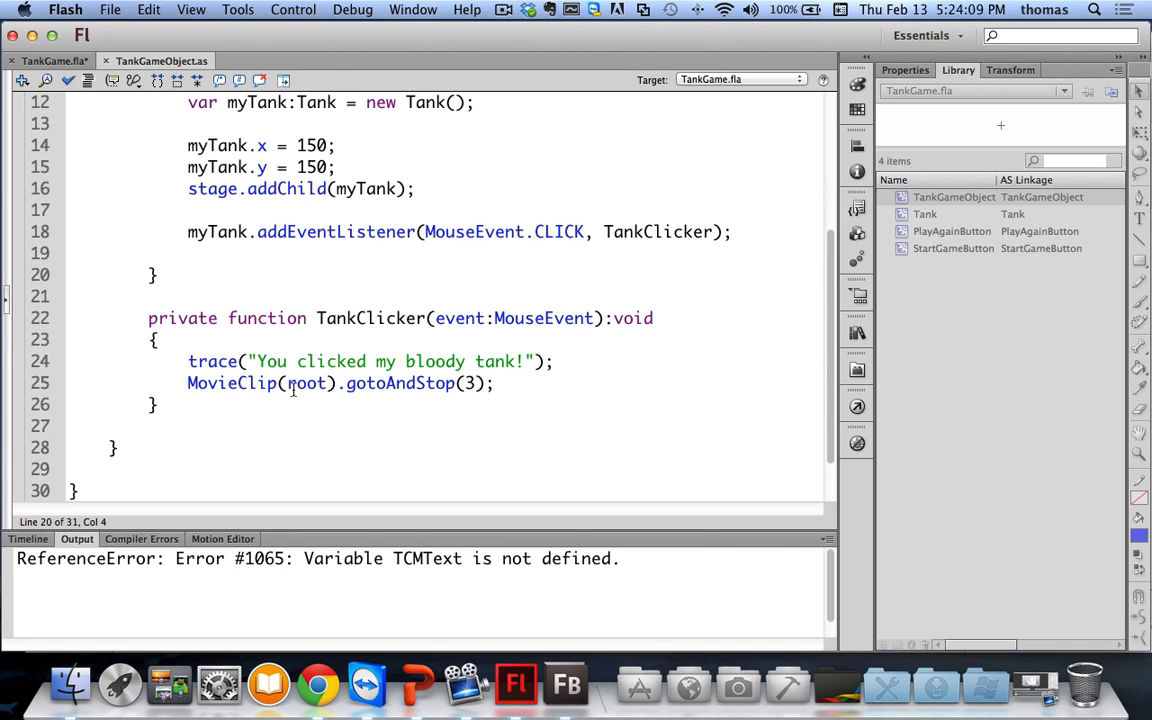
Step: Comment out the MovieClip(root).gotoAndStop(3) line in TankClicker and test the movie, closing the preview when done
key("Down")
key("Down")
key("Down")
key("Down")
key("Down")
type("//")
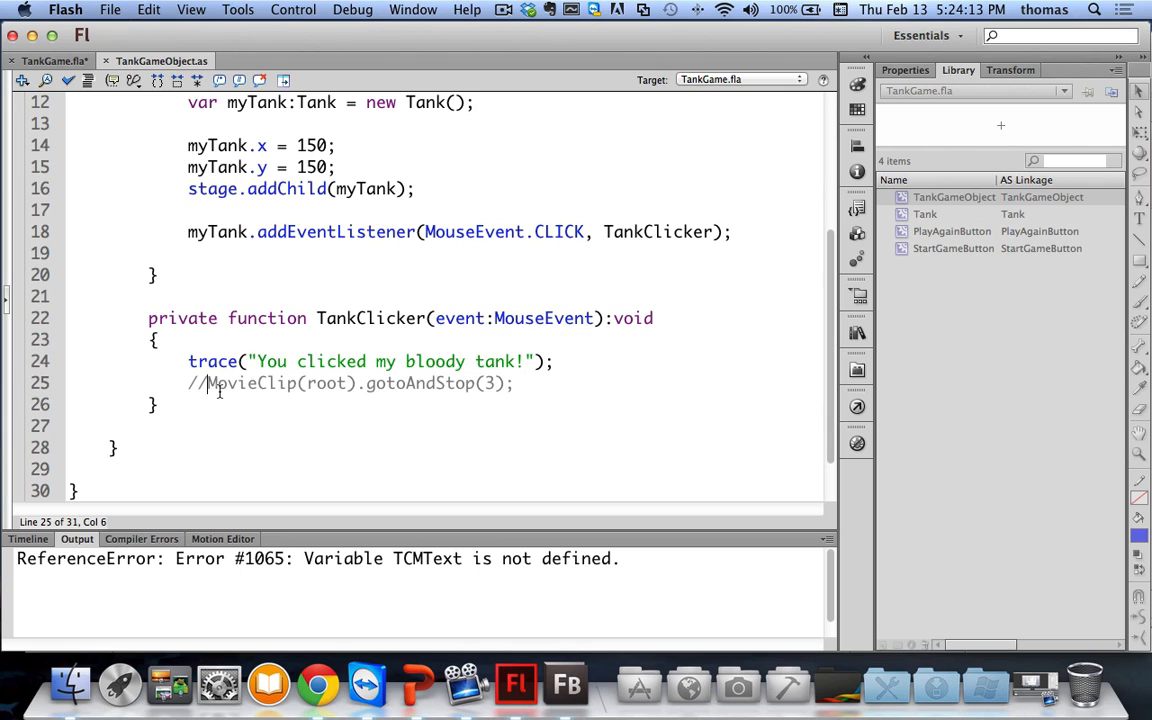
key("super+Return")
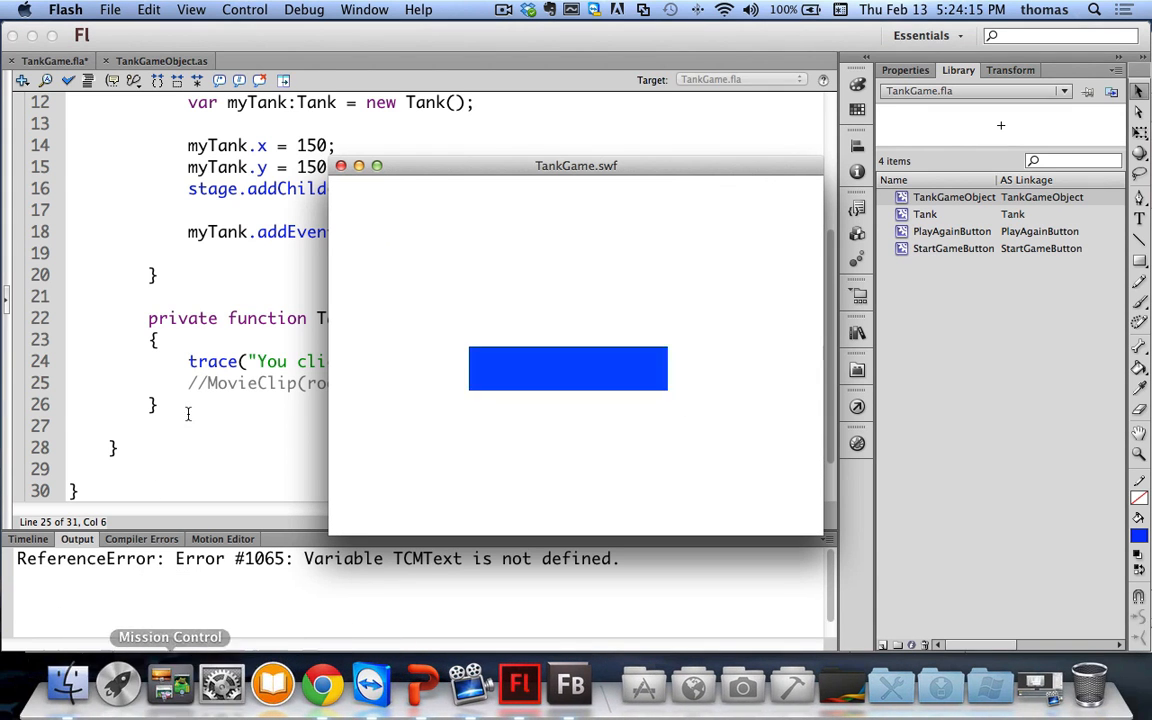
left_click(340, 165)
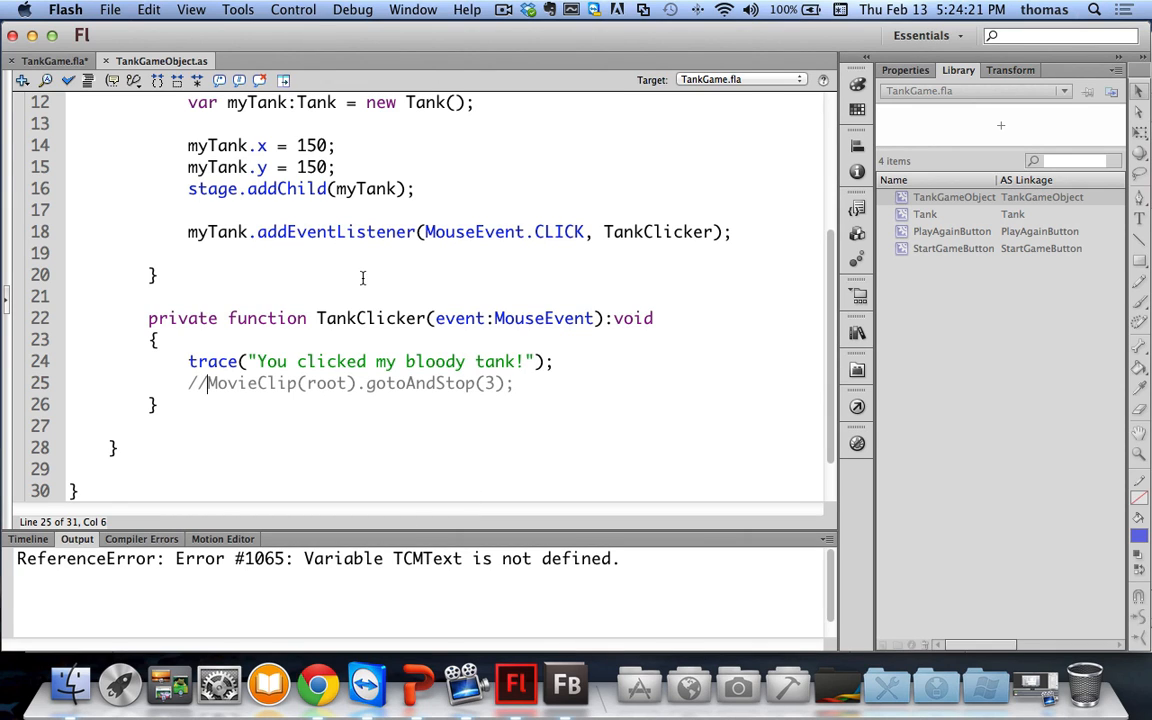
Step: Return to TankGame.fla, save it, and test the movie again, closing the preview when done
left_click(905, 70)
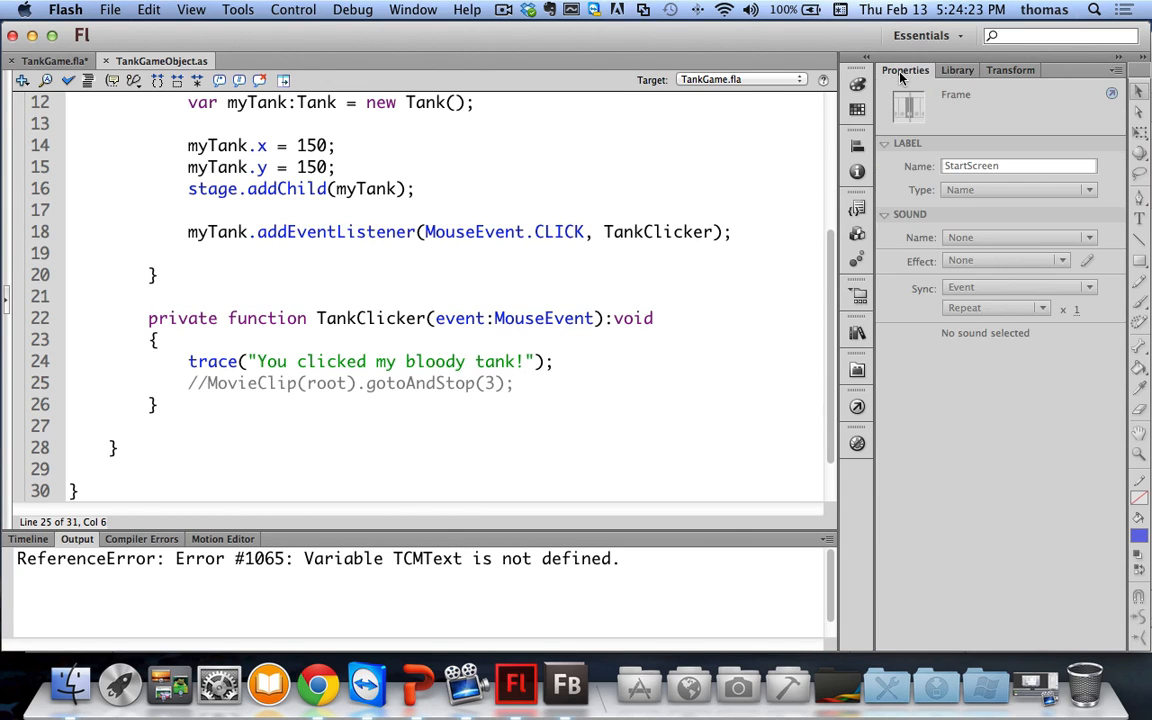
left_click(55, 65)
key("super+s")
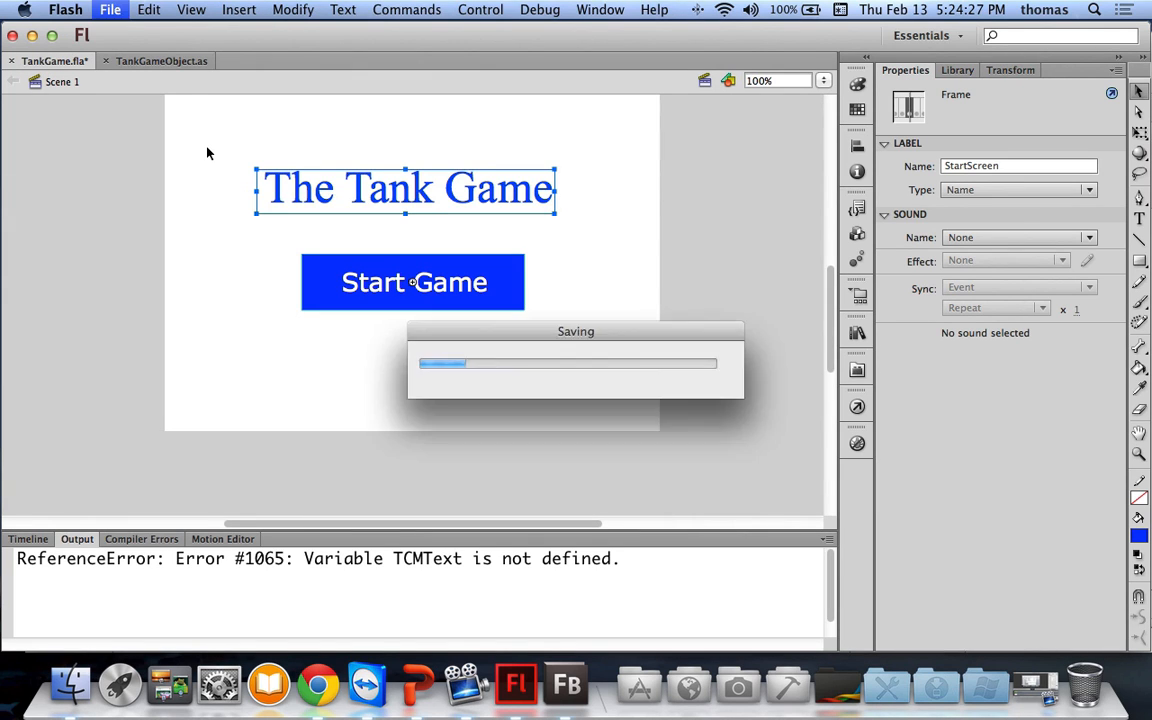
key("super+Return")
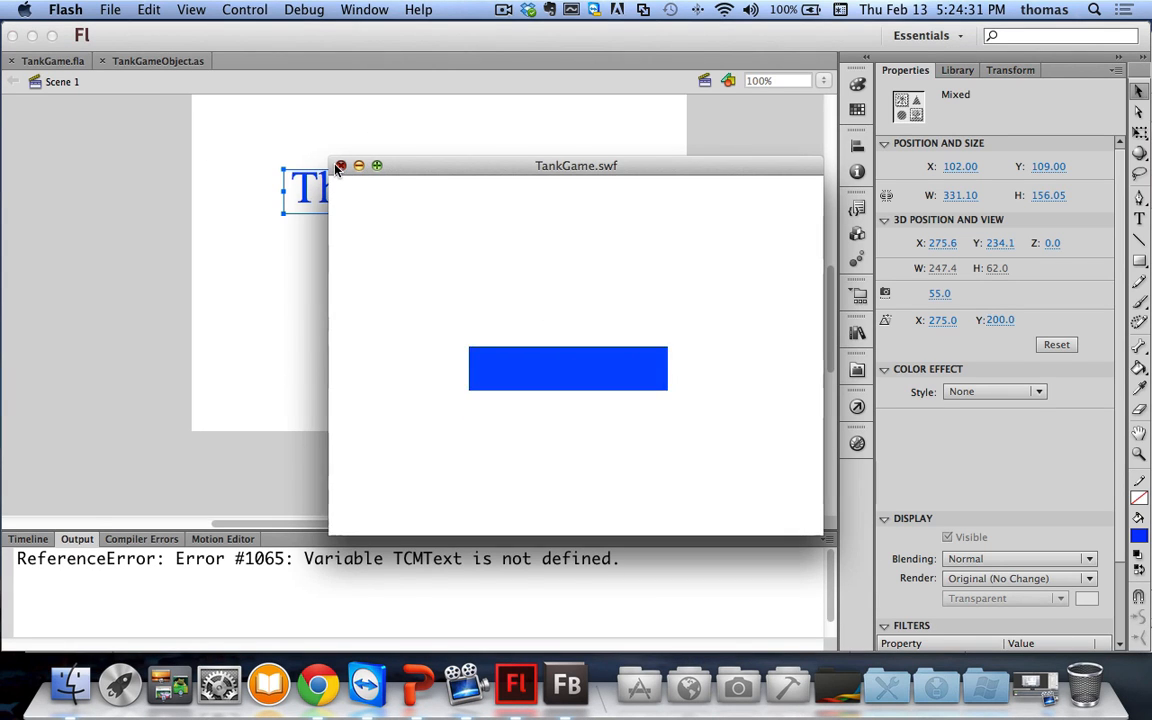
left_click(341, 165)
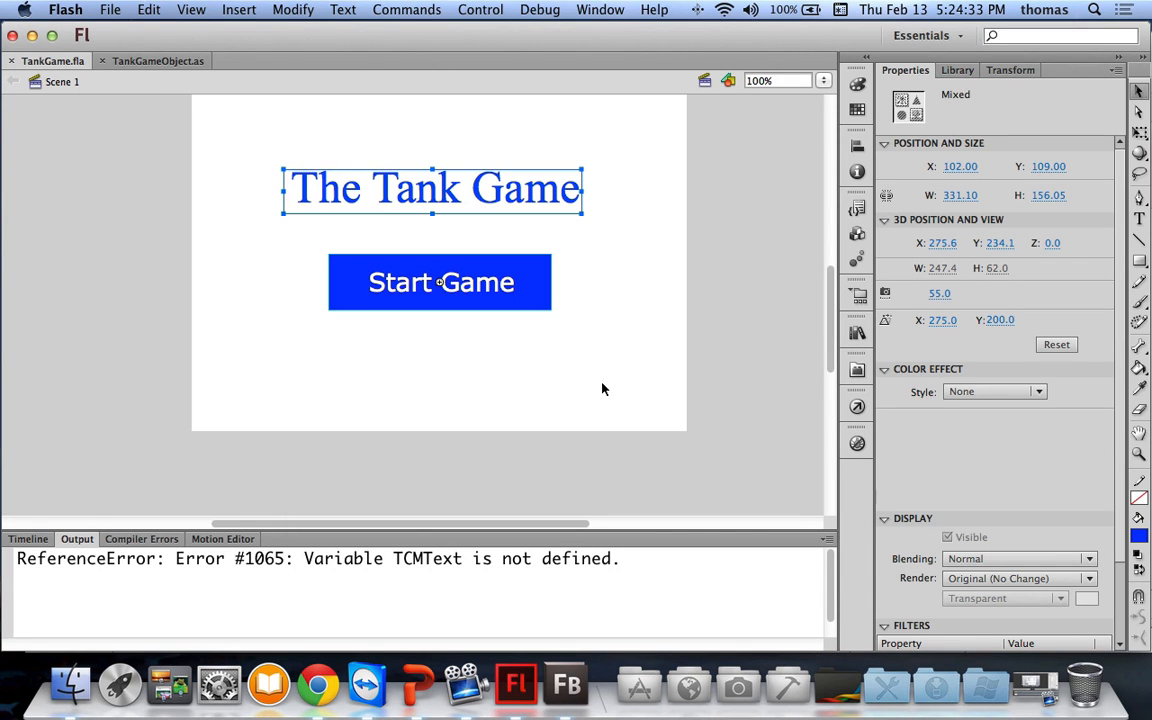
Step: Delete the TankGameObject instance from the stage's upper-left corner on frame 2, GameScreen
left_click(857, 408)
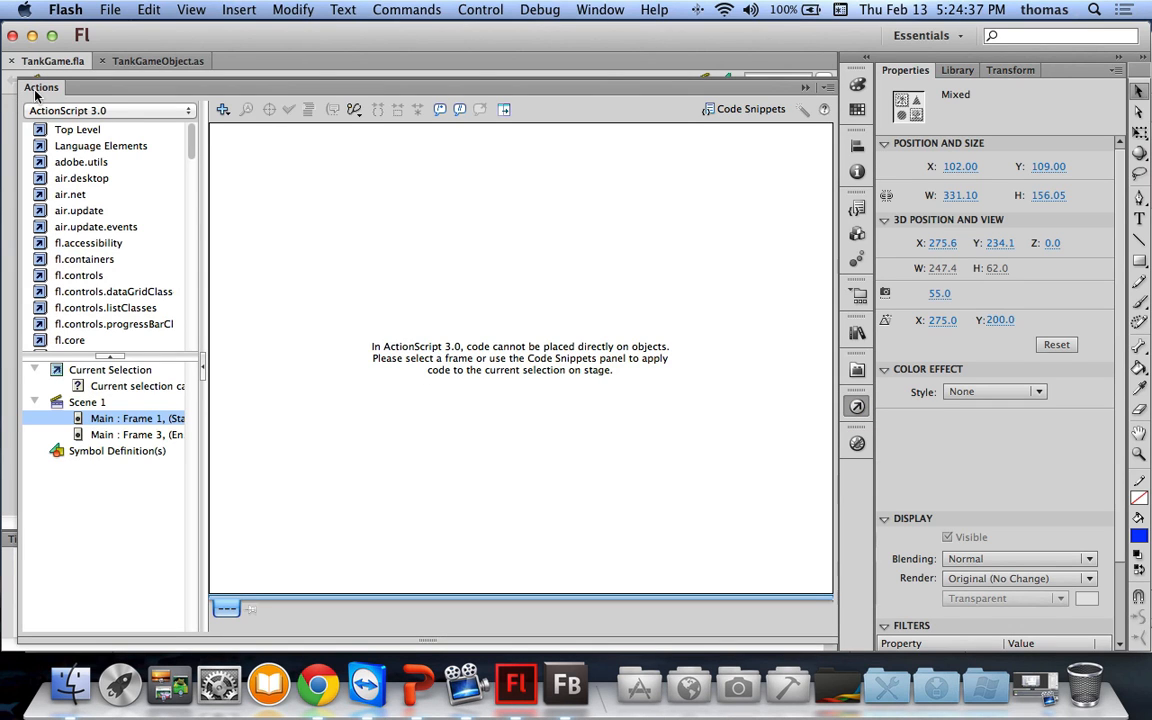
left_click(806, 88)
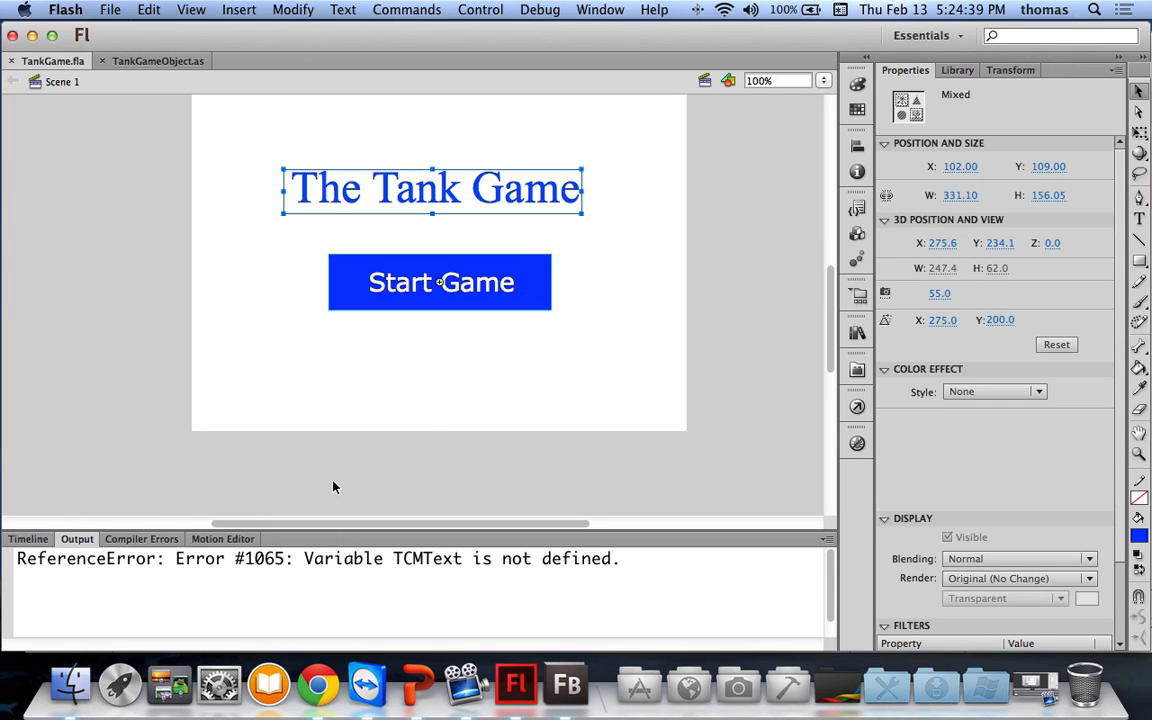
left_click(28, 539)
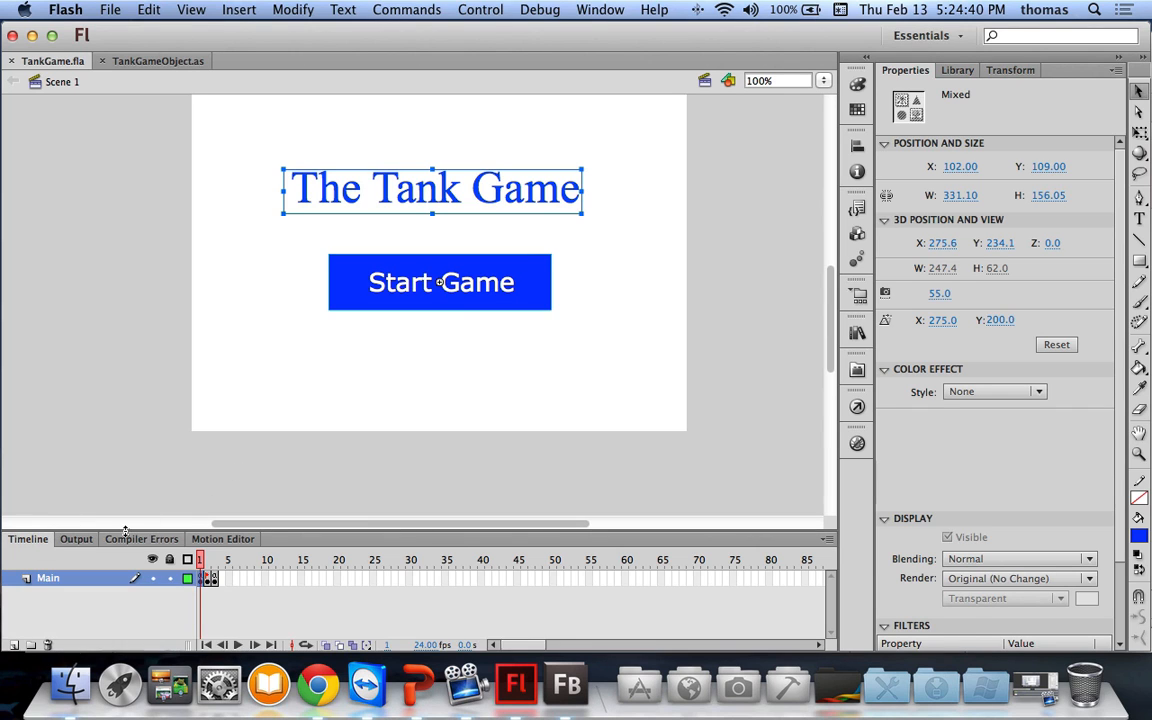
left_click(208, 578)
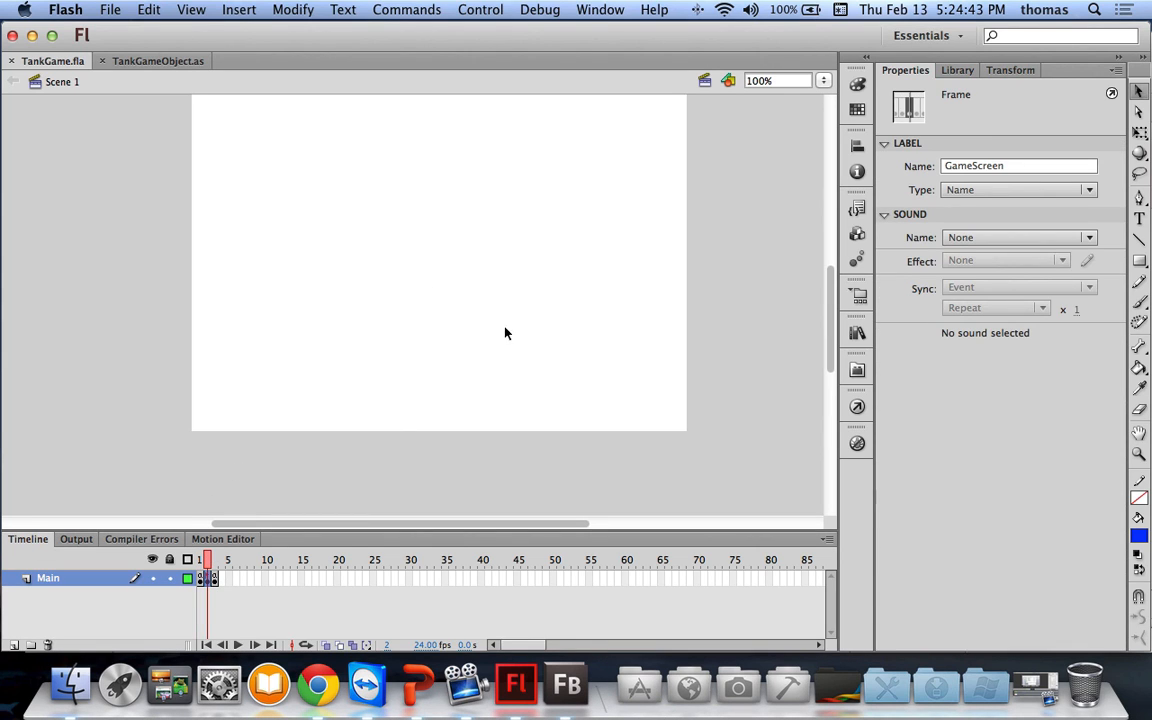
key("super+shift+v")
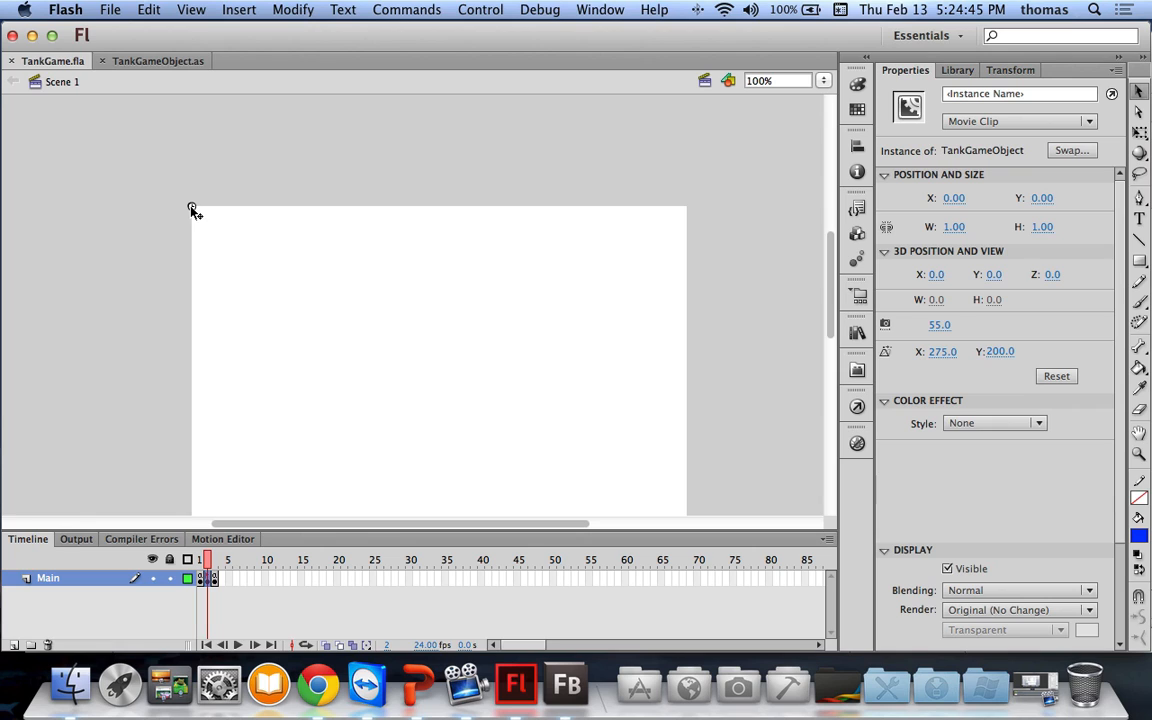
left_click_drag(180, 165, 264, 282)
key("Delete")
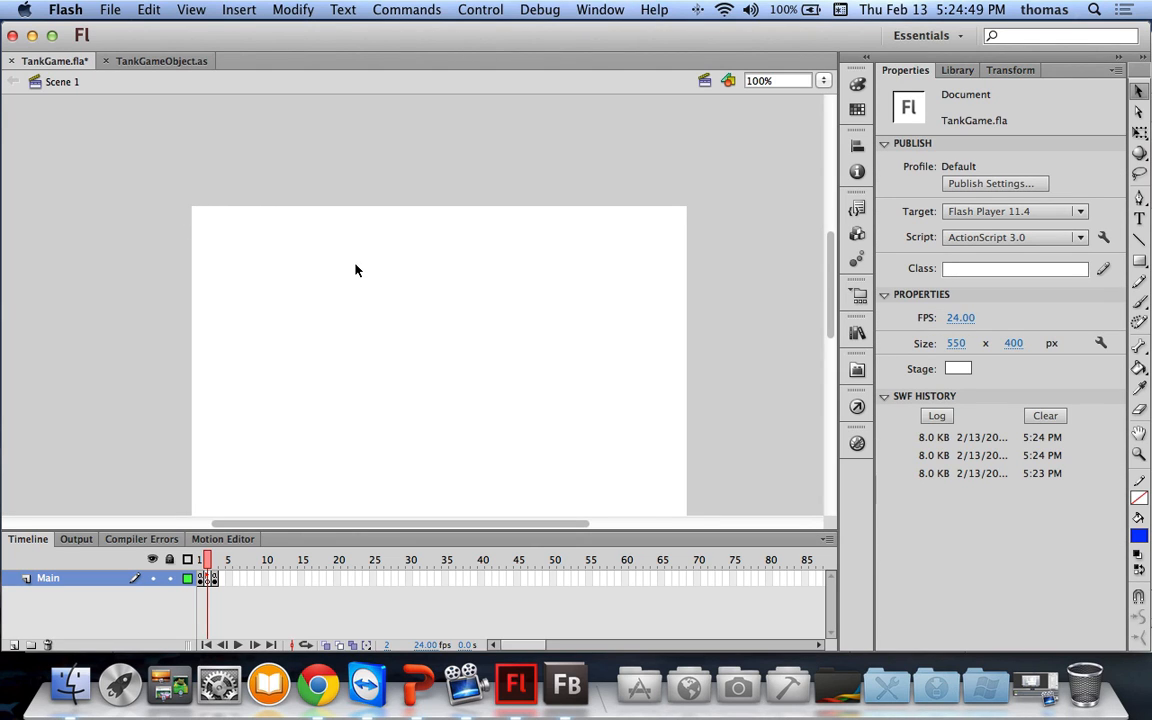
Step: Save TankGame.fla and test the movie without the TankGameObject instance
key("super+s")
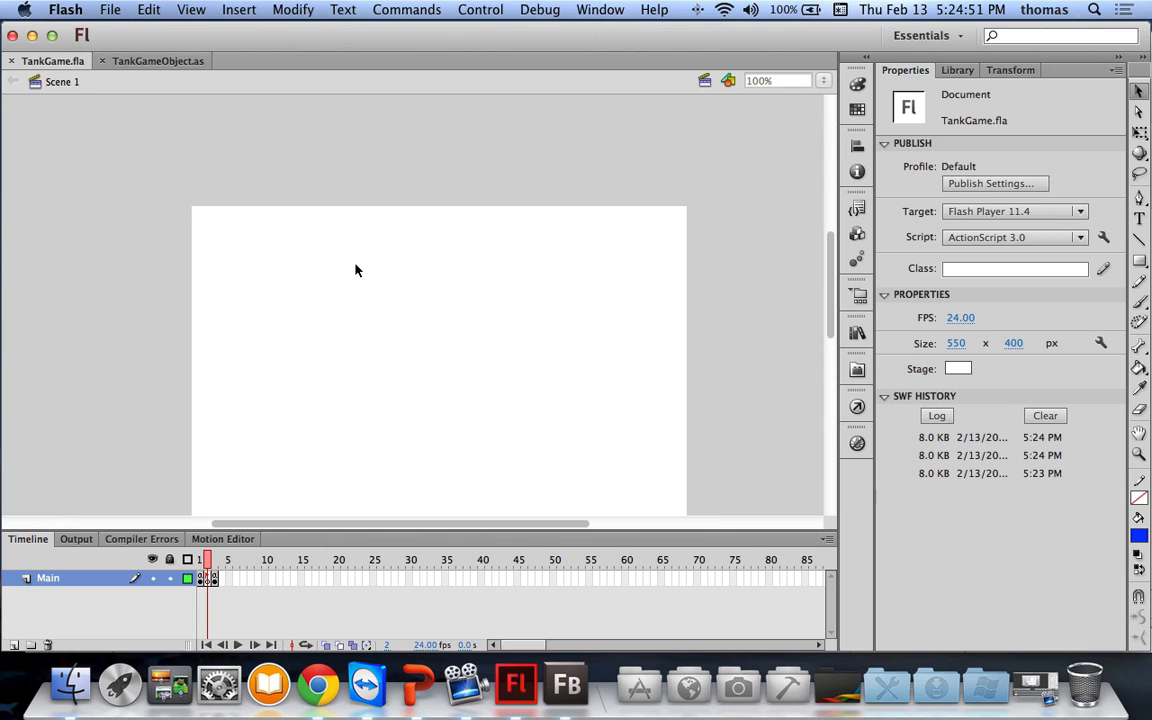
key("super+Return")
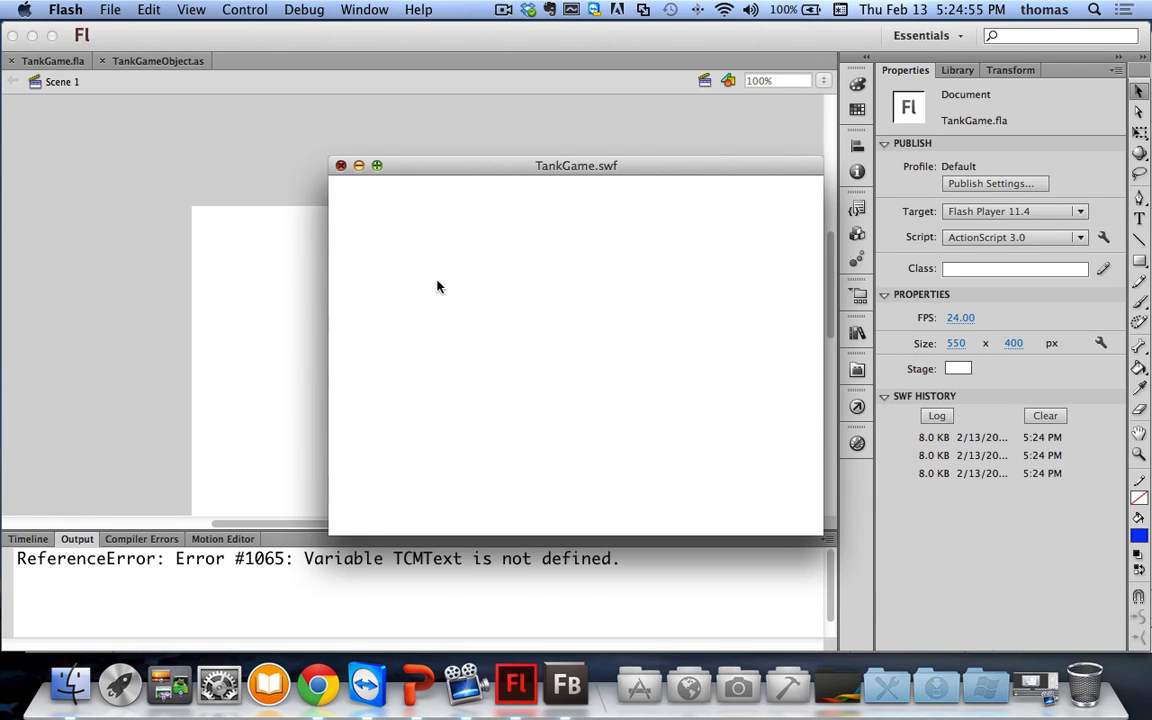
Step: Close the movie preview and try converting The Tank Game title on frame 1 from TLF Text to Classic Text
key("super+w")
scroll(630, 390, "down", 3)
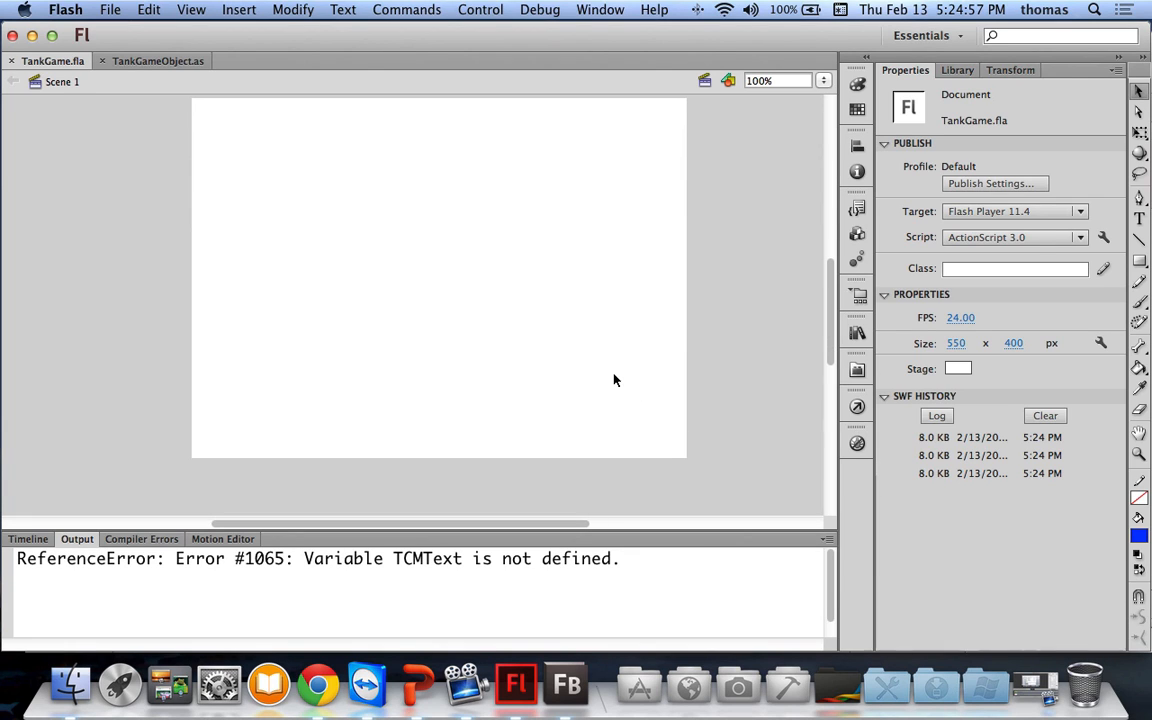
left_click(20, 540)
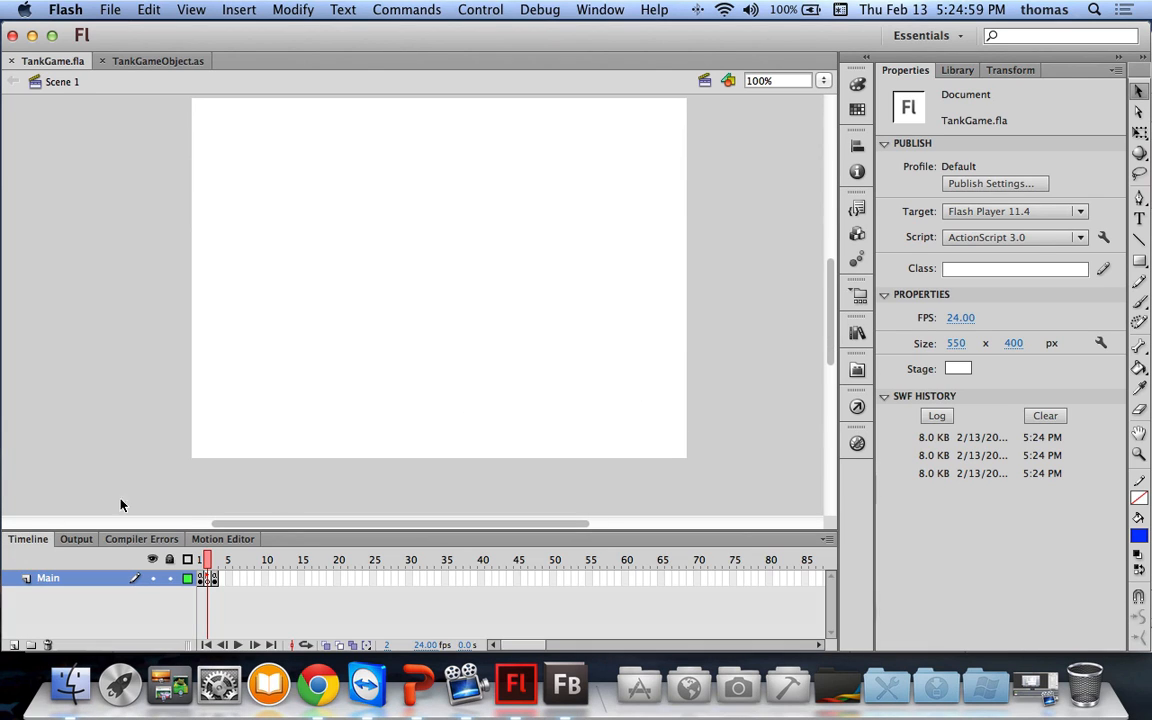
left_click(201, 568)
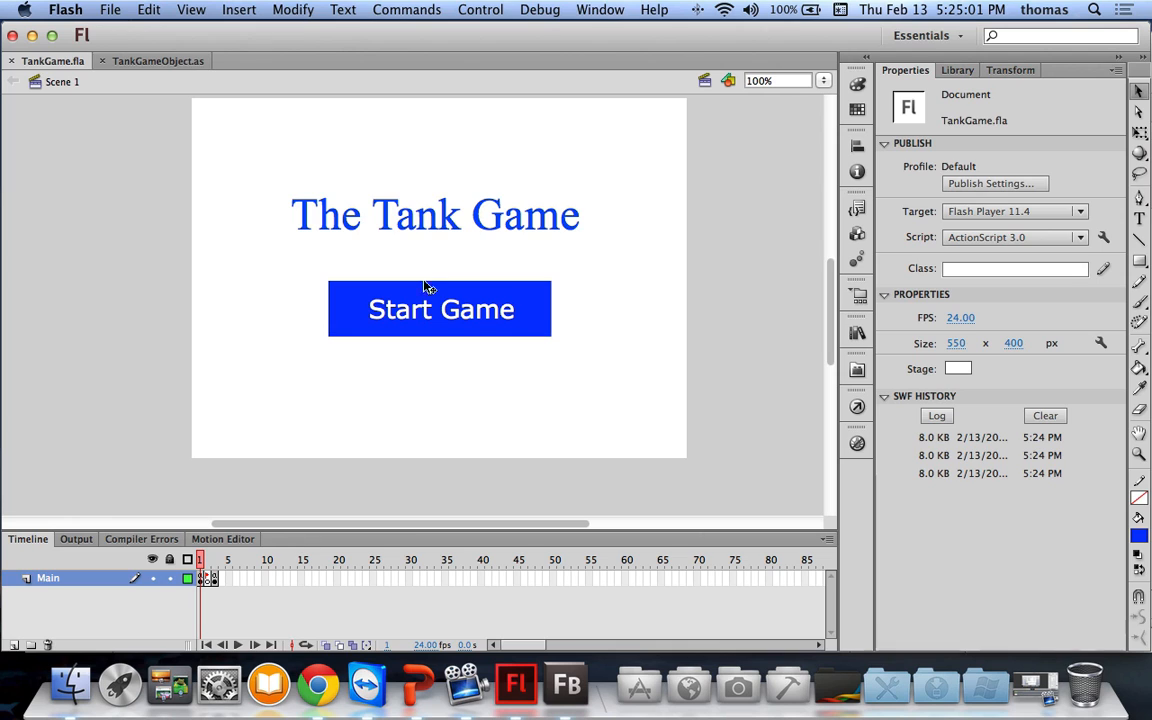
left_click(420, 222)
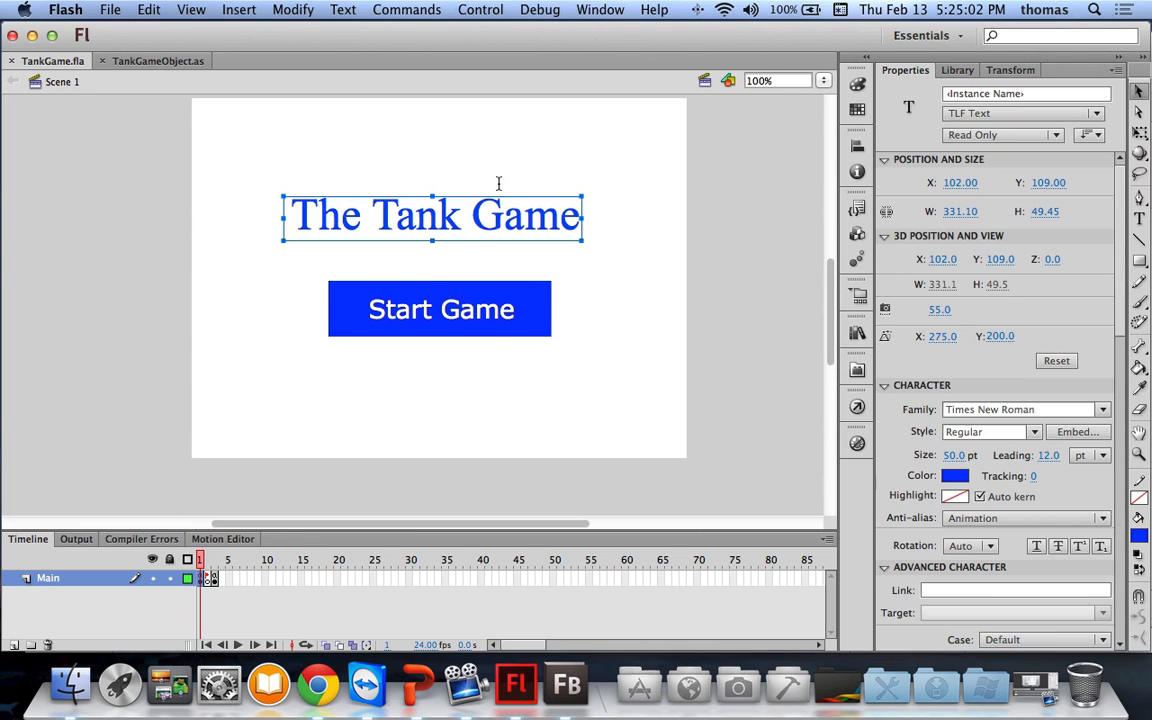
left_click(1027, 114)
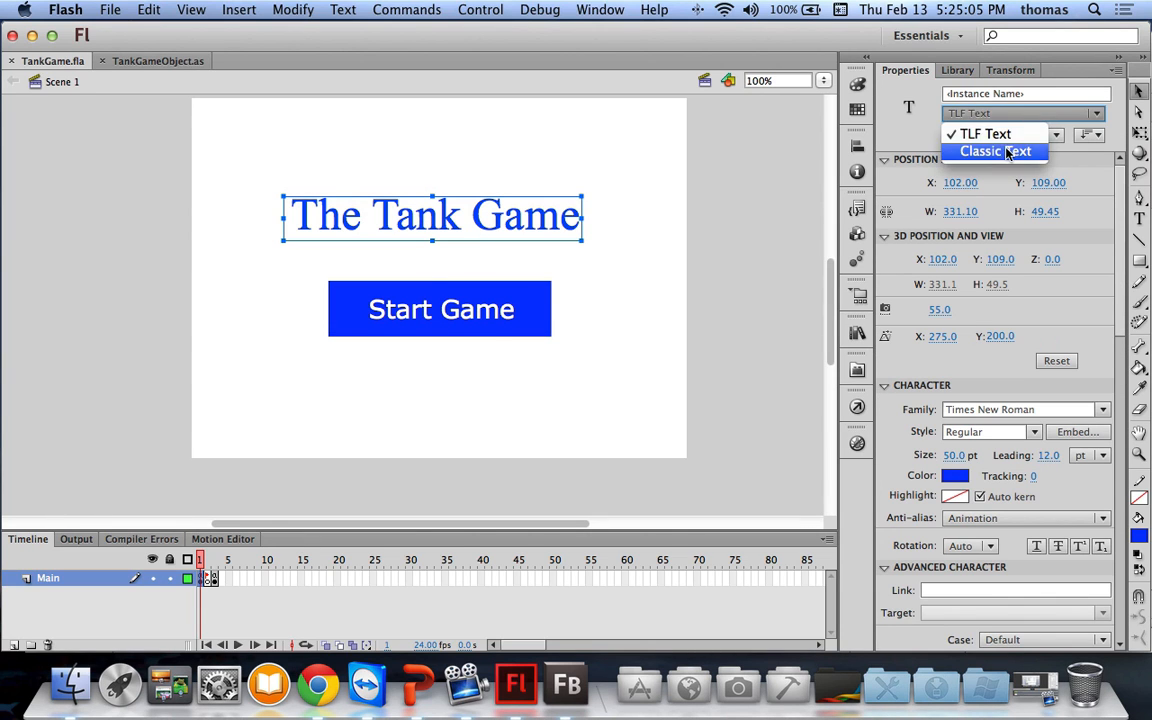
left_click(1035, 148)
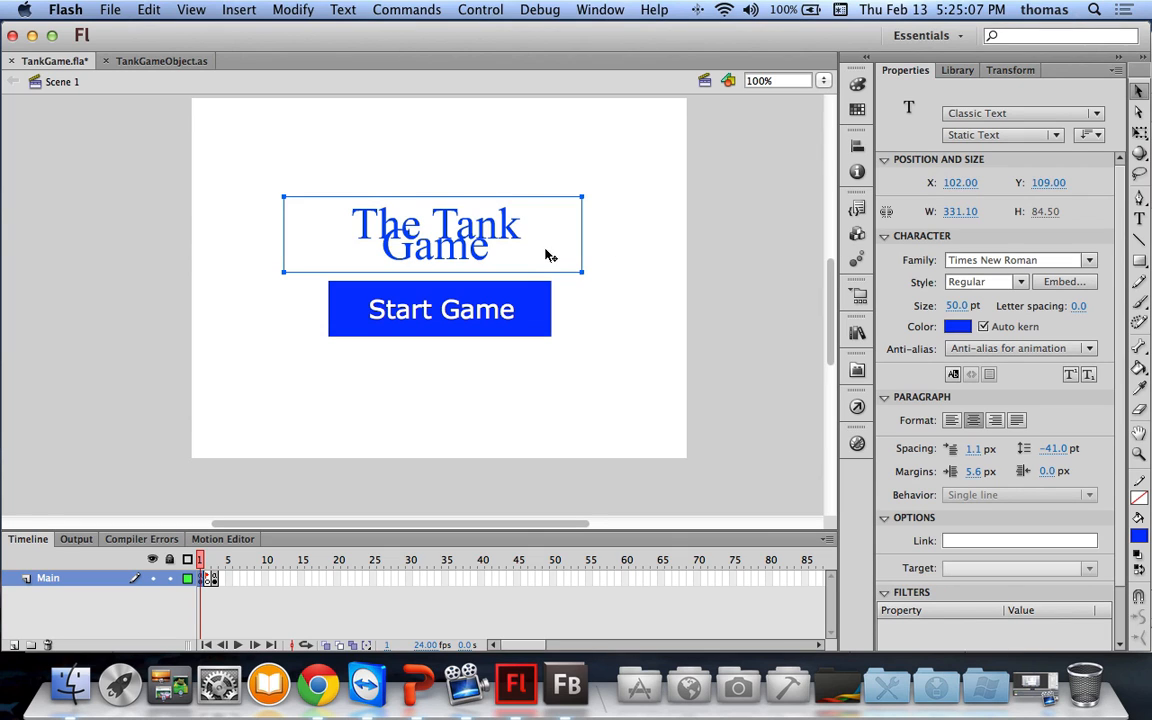
Step: Try widening the title's text box with Free Transform, undoing both the resize and the Classic Text conversion
left_click(1140, 132)
left_click_drag(284, 271, 241, 276)
key("super+z")
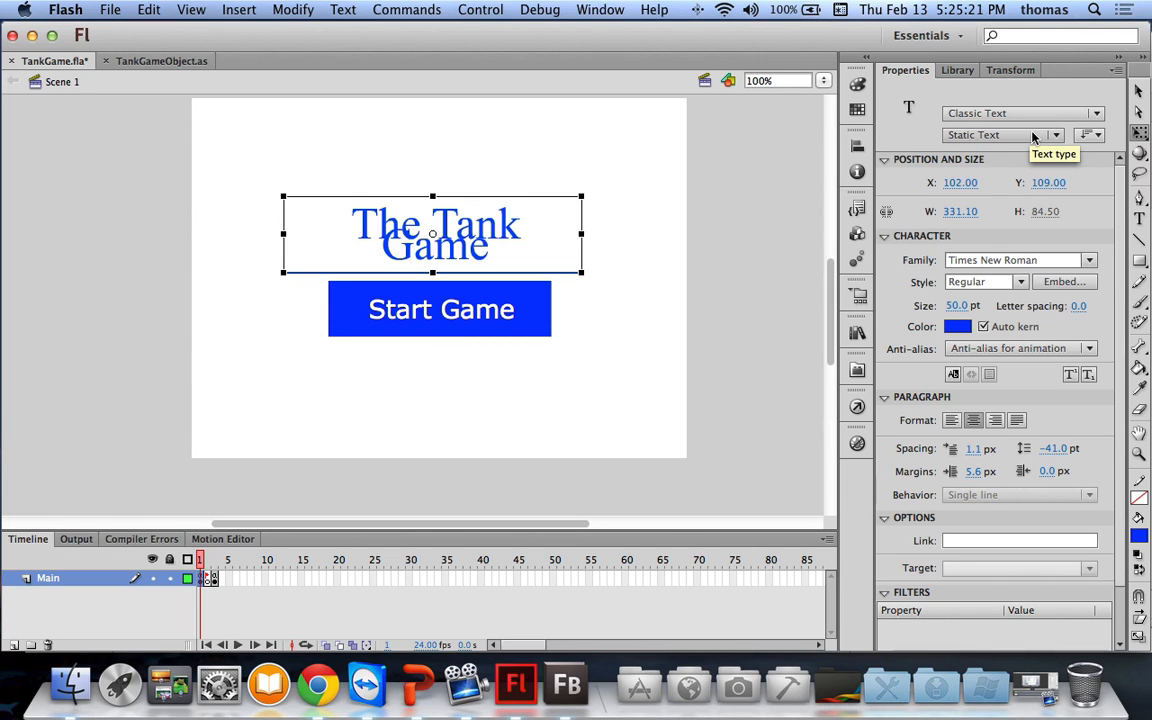
key("super+z")
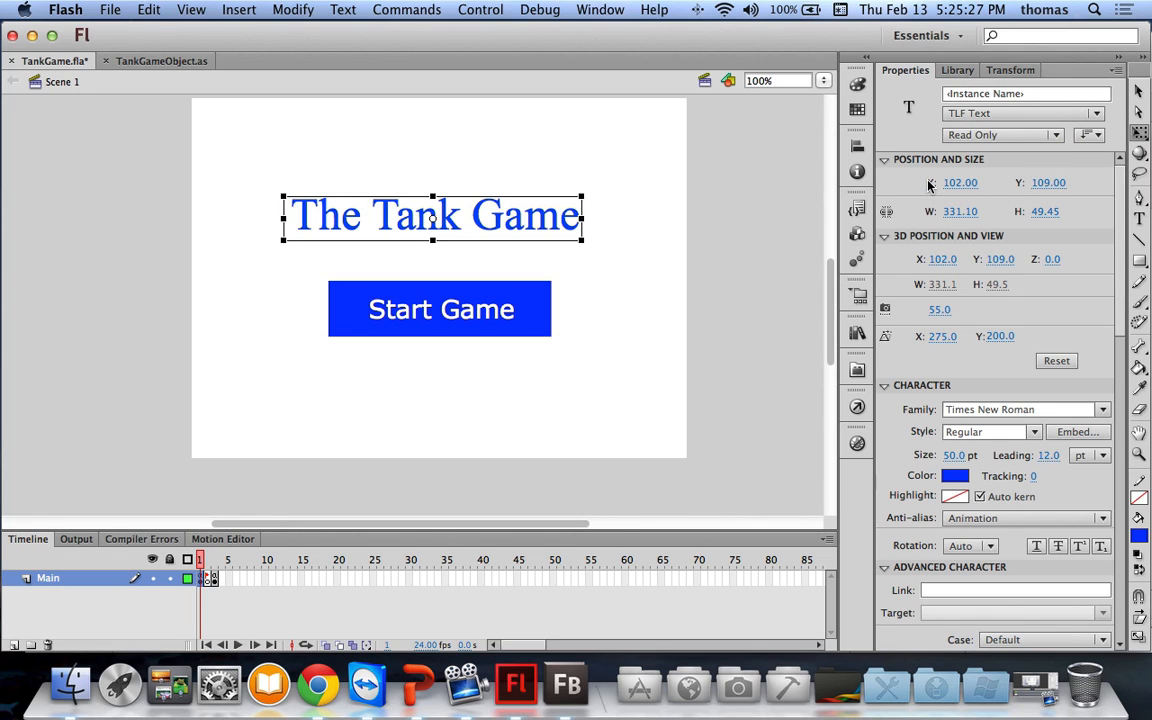
Step: Copy and delete the entire frame 1 script, and test the movie without it, closing the preview when done
left_click(448, 309)
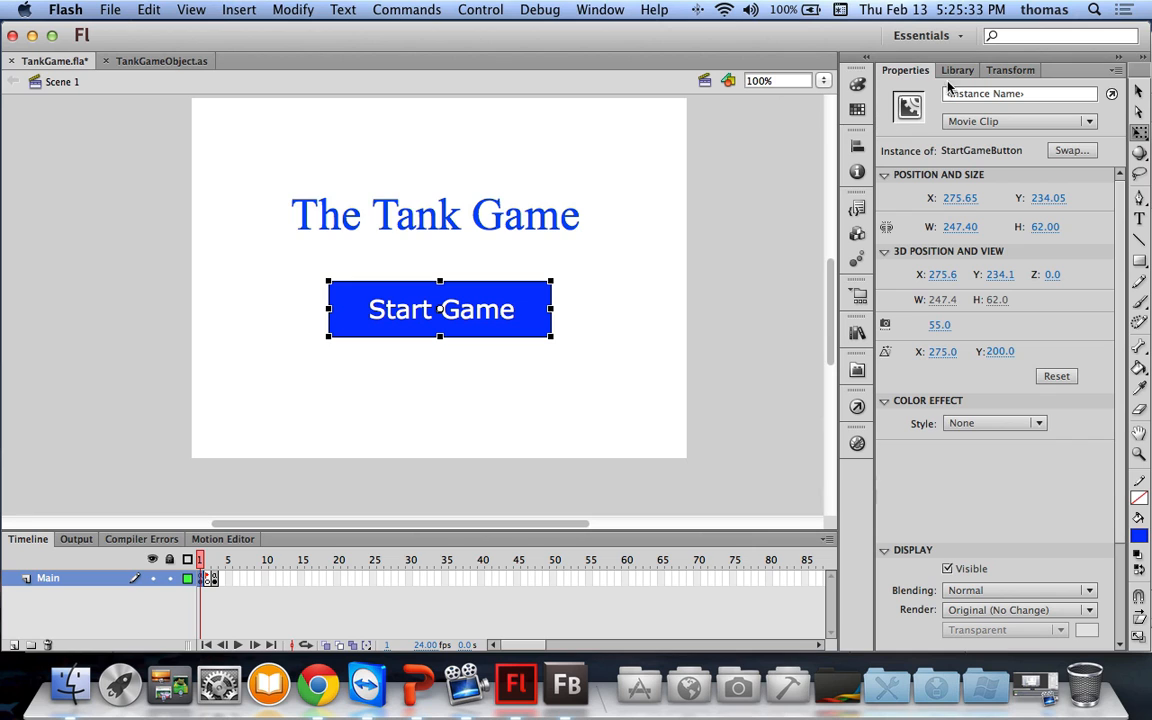
left_click(857, 406)
left_click(110, 418)
key("super+a")
key("super+c")
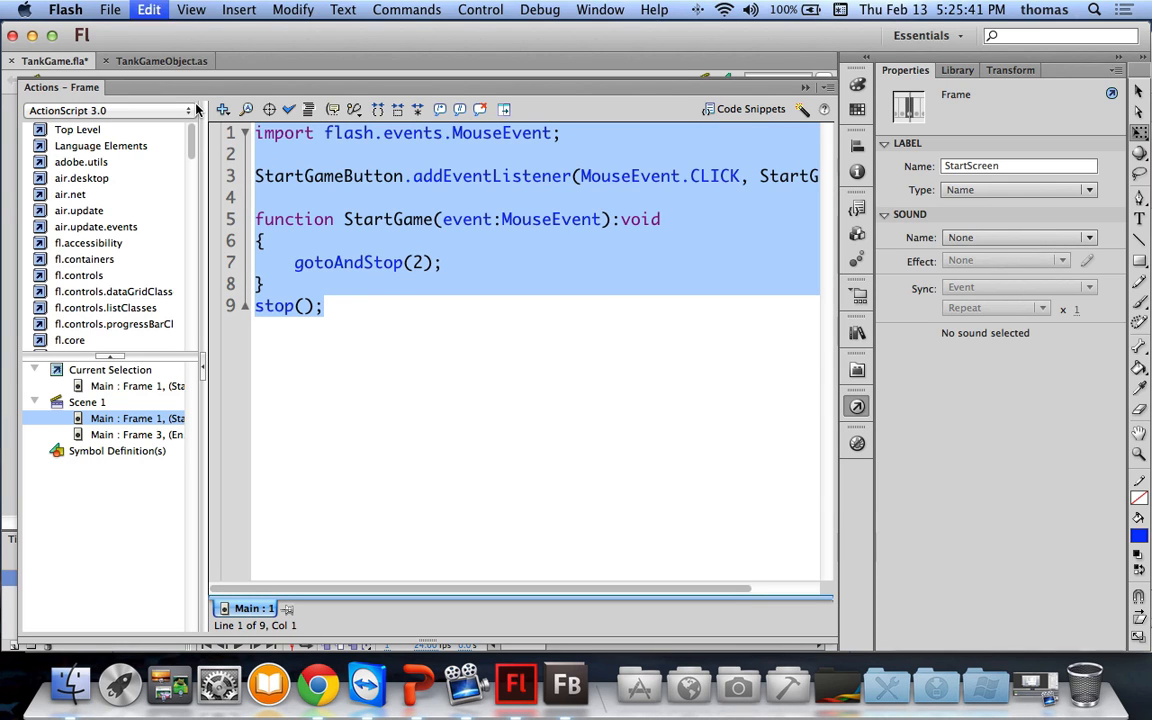
key("BackSpace")
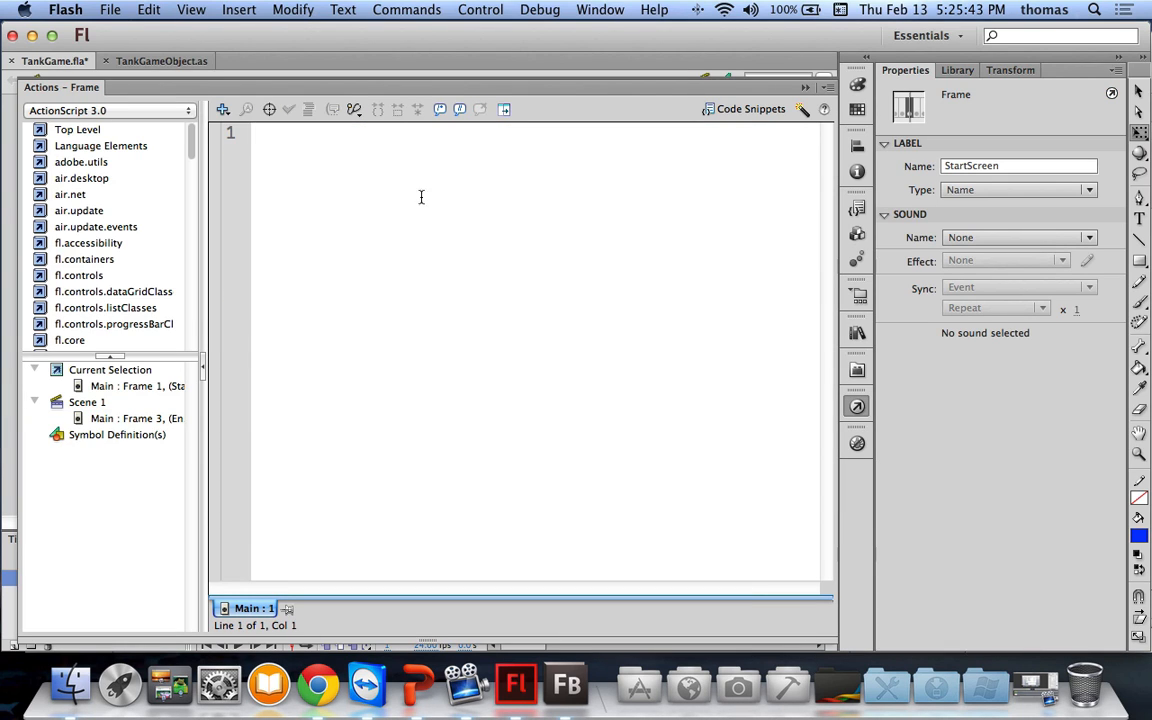
key("super+Return")
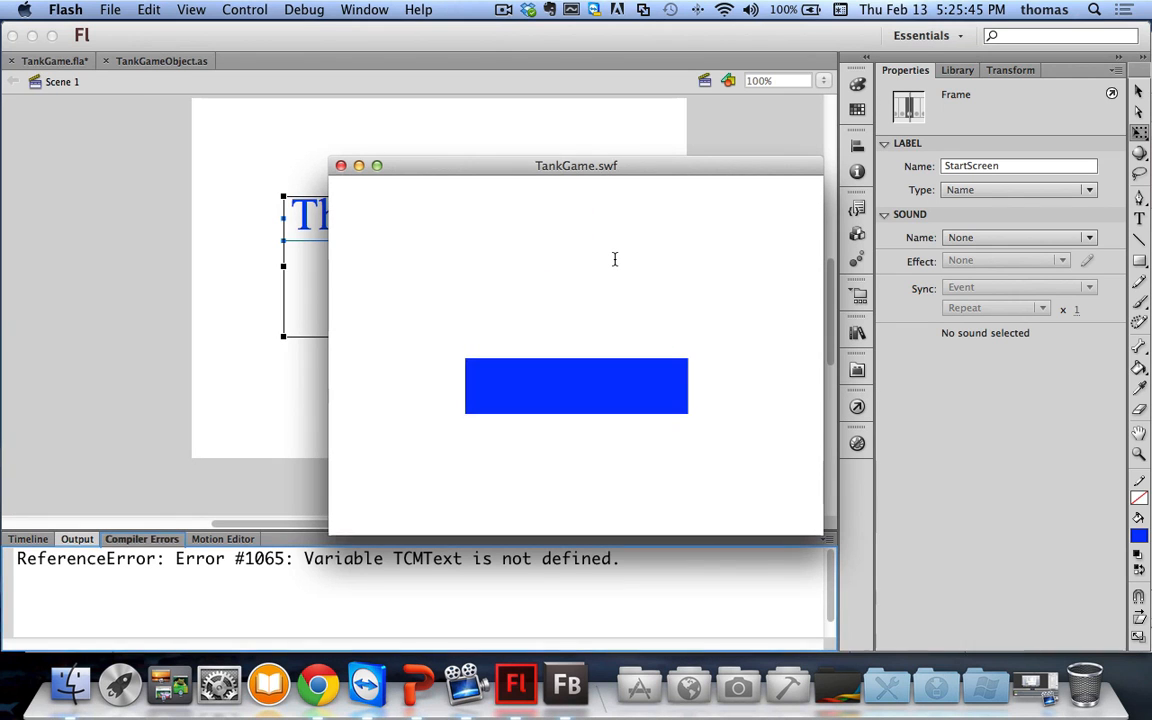
left_click(340, 165)
Step: Paste the copied script back into frame 1 and change its jump command to stage.gotoAndStop(2)
left_click(671, 307)
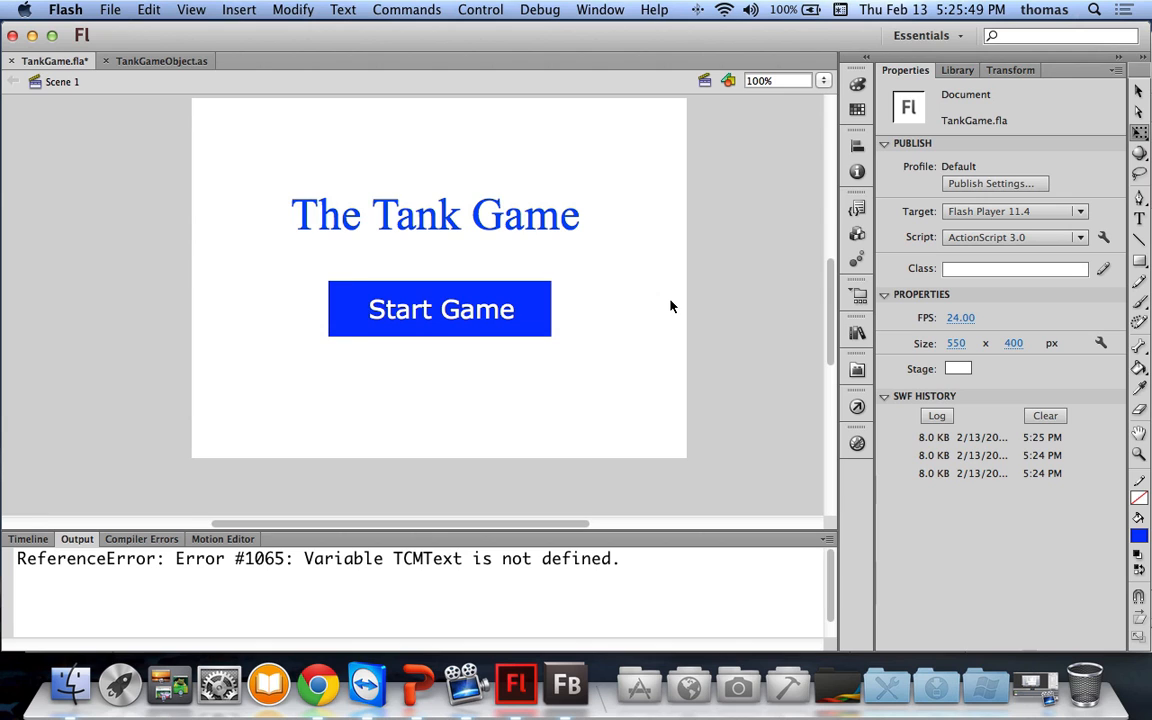
scroll(671, 305, "left", 2)
left_click(856, 403)
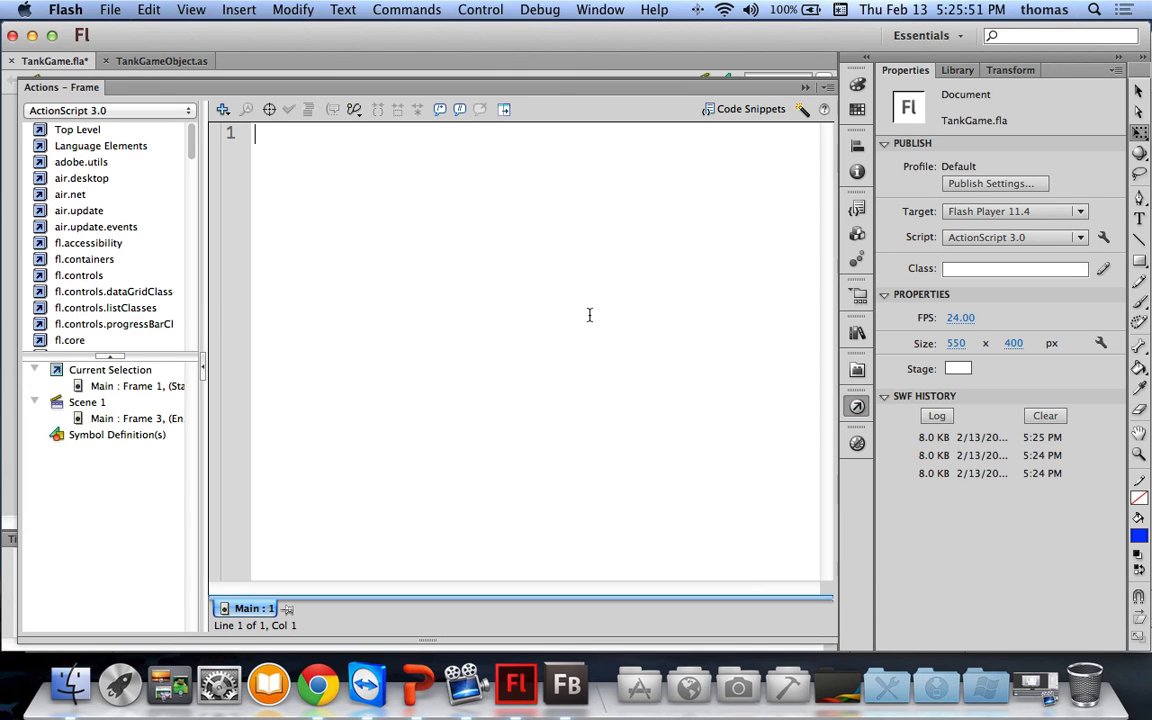
key("super+v")
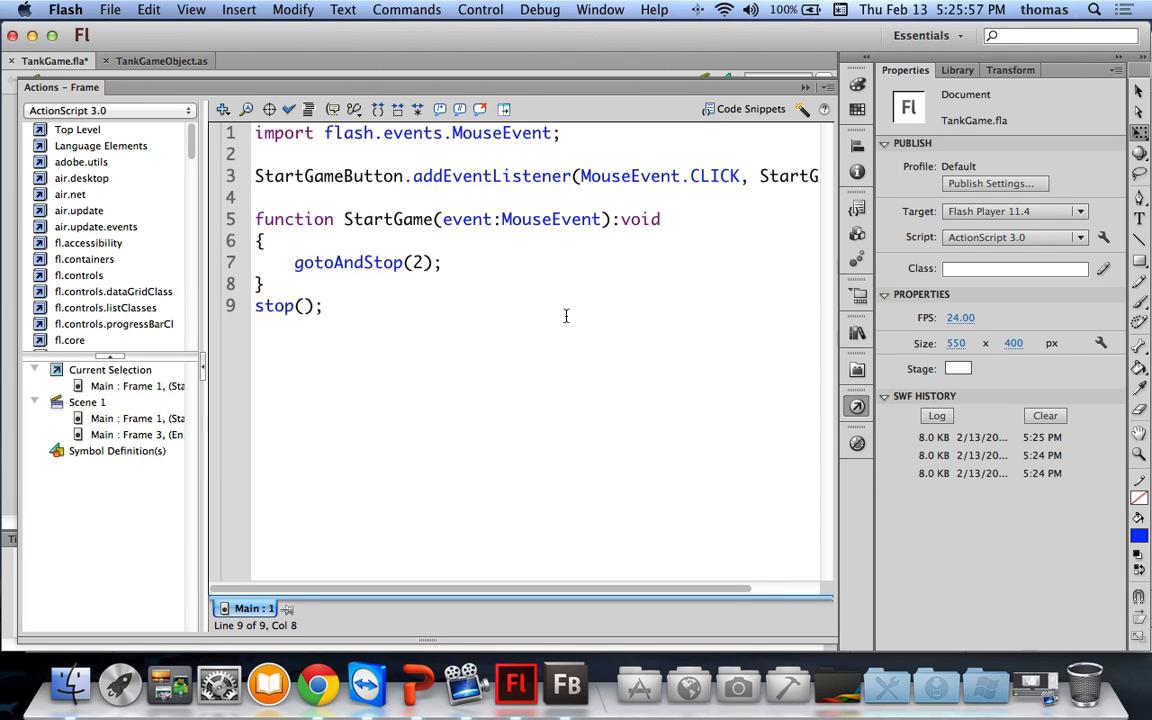
left_click(298, 262)
key("Left")
type("stage.")
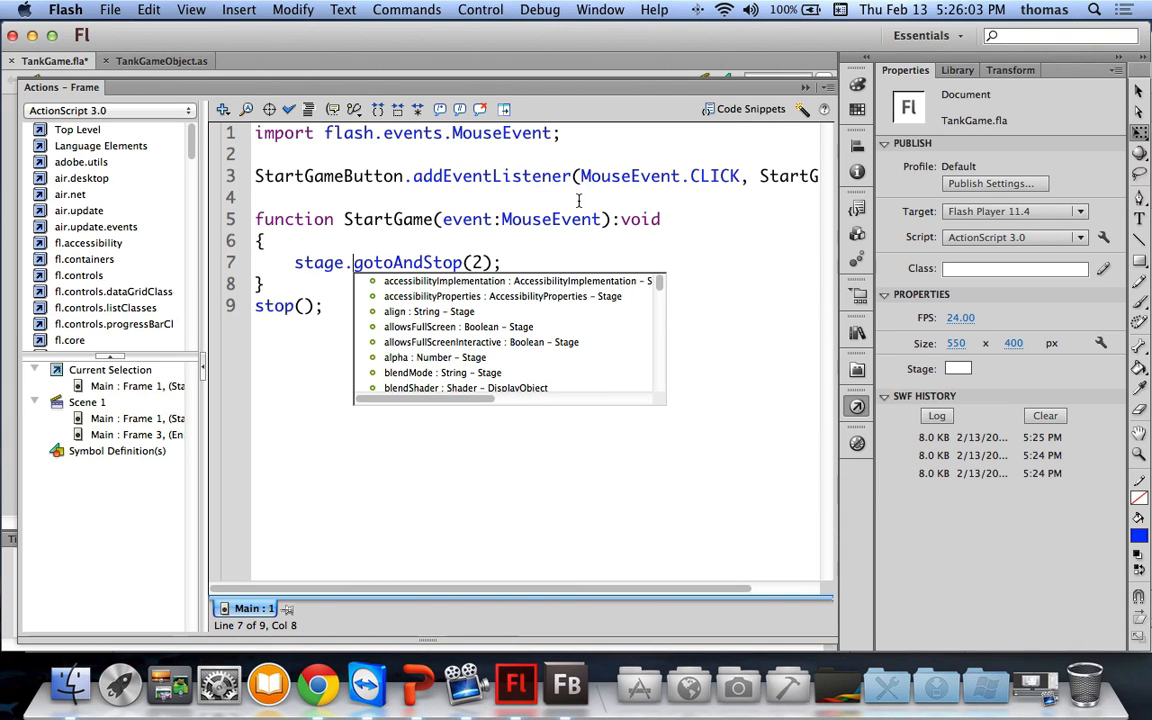
left_click(368, 436)
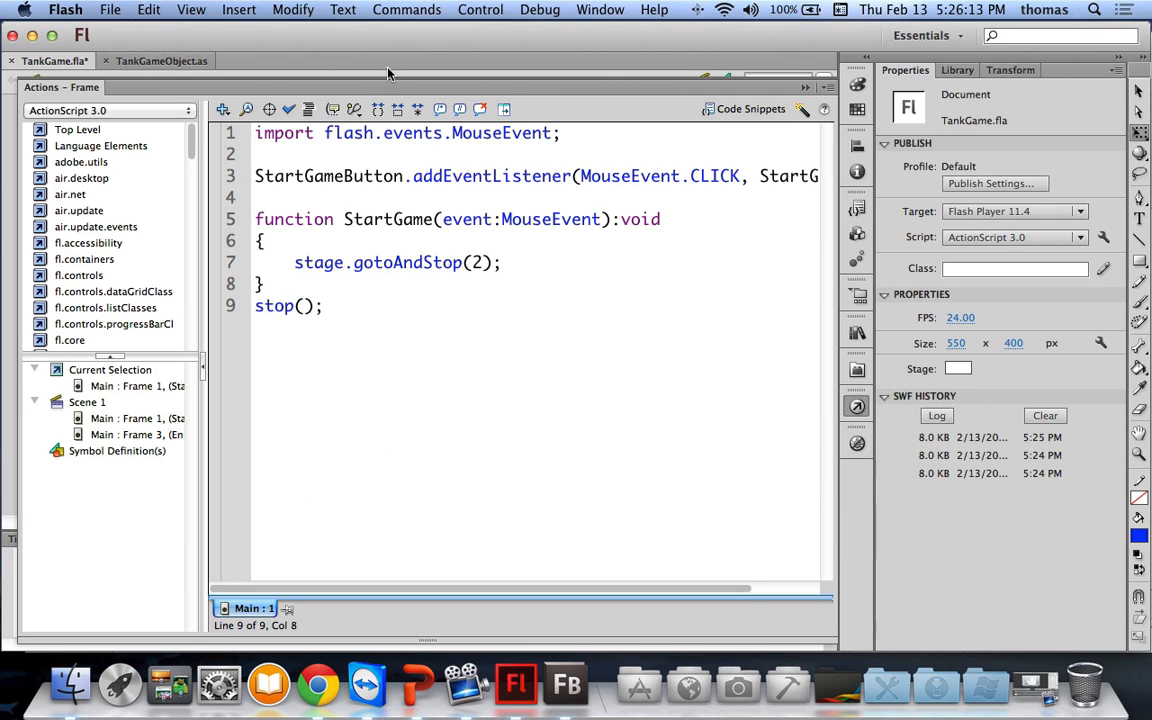
key("F9")
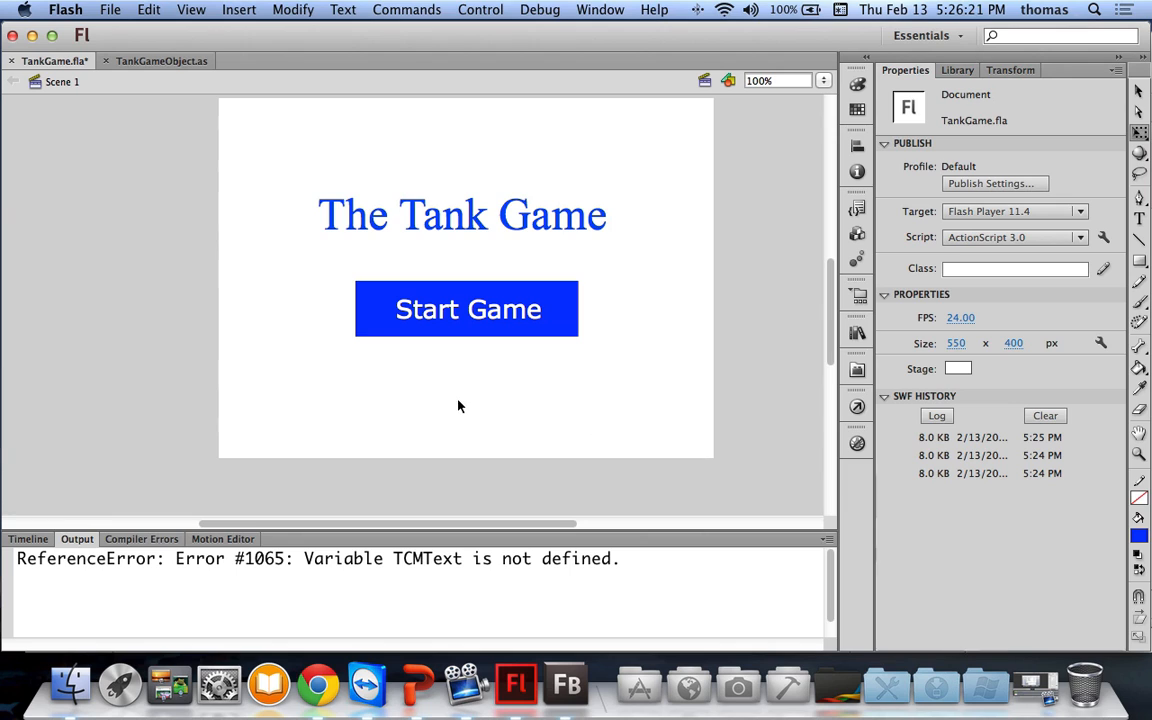
Step: Examine the contents of the StartScreen, GameScreen and EndScreen frames in an enlarged timeline
left_click(28, 540)
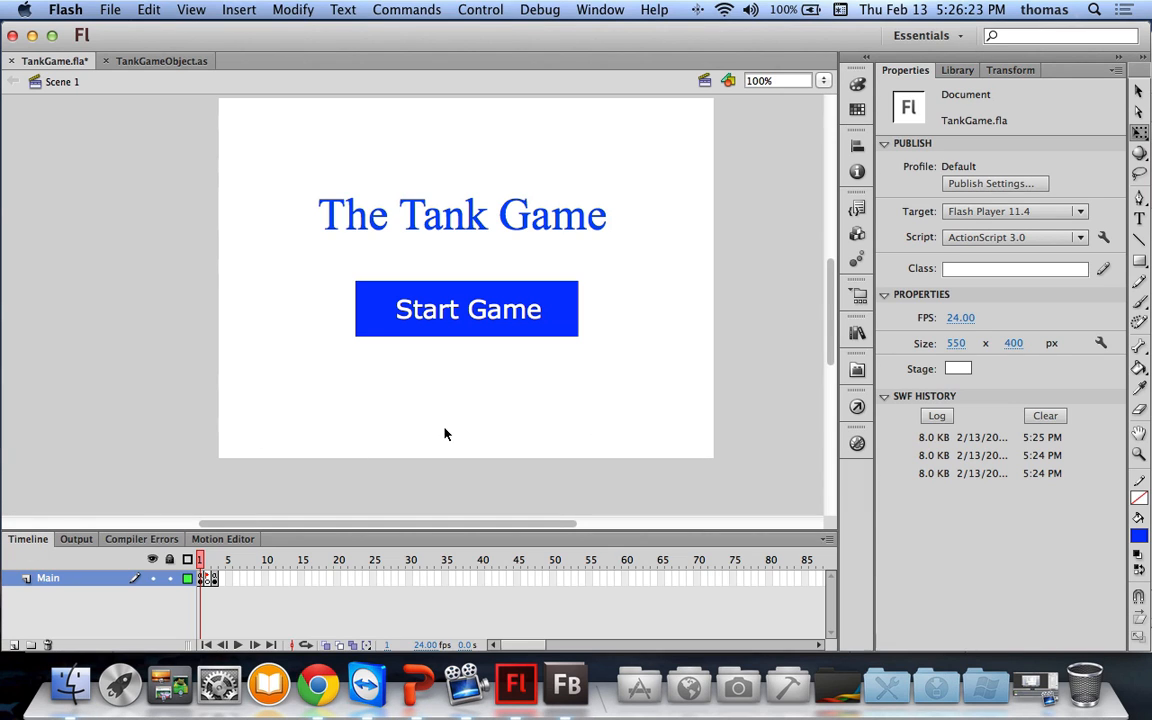
left_click_drag(280, 529, 255, 465)
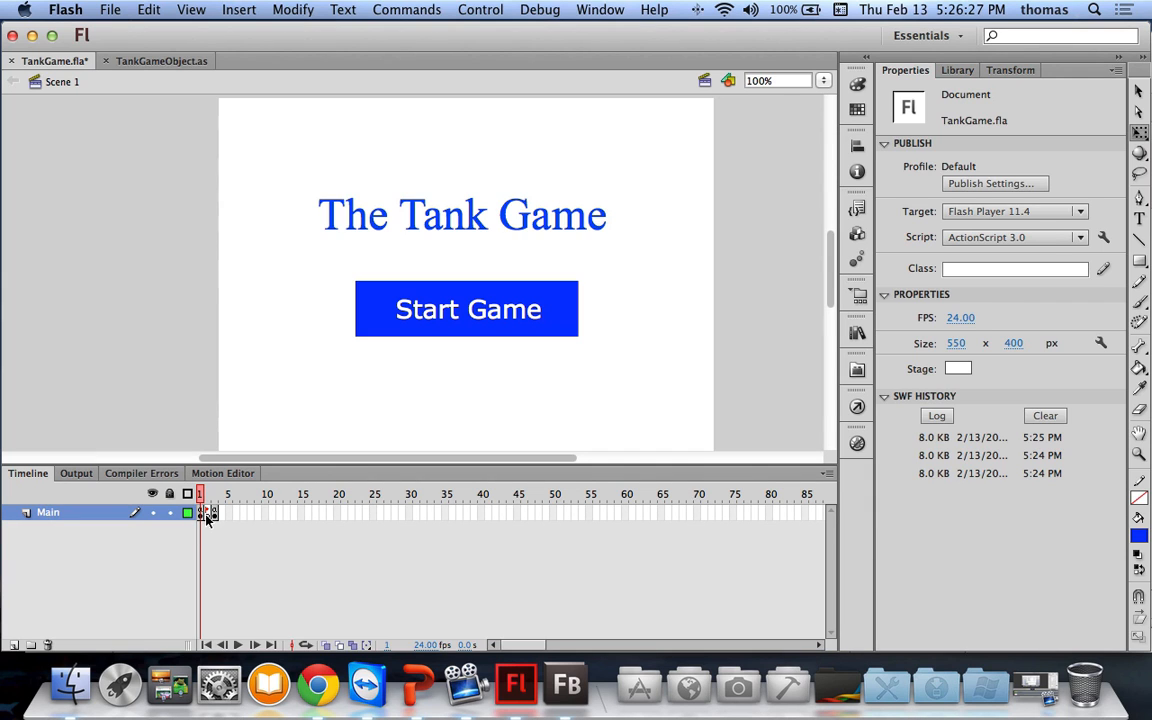
left_click(207, 513)
left_click(214, 514)
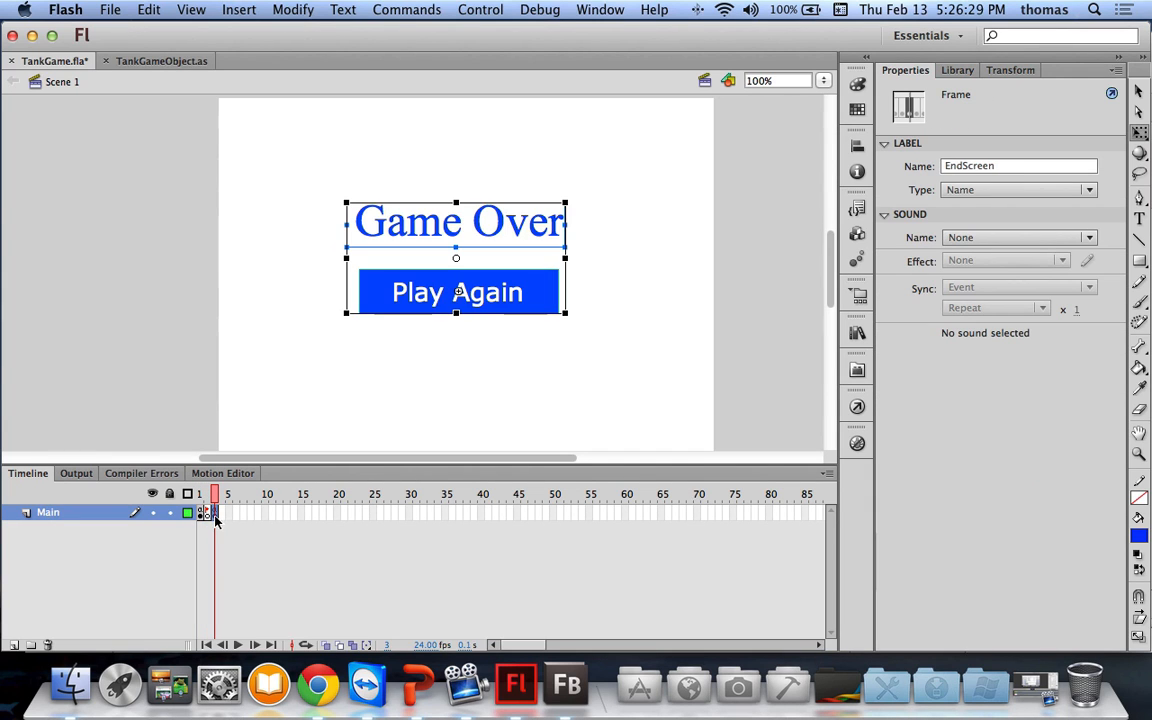
left_click(366, 392)
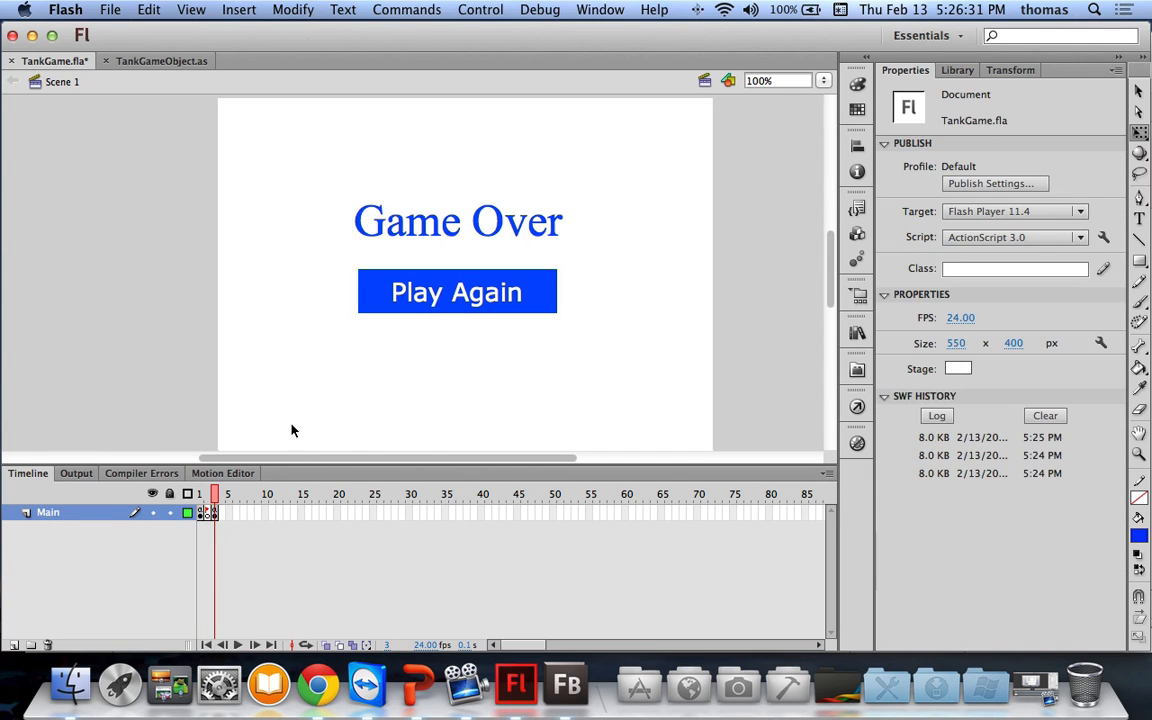
left_click(203, 513)
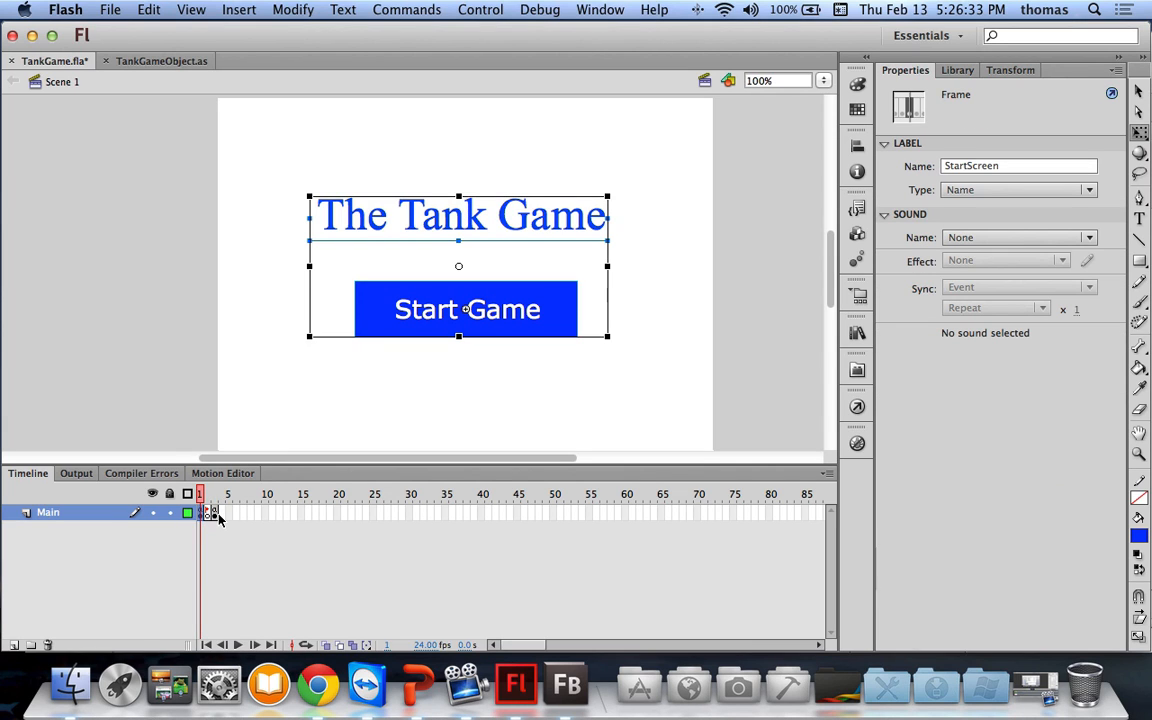
left_click(214, 514)
Step: Place a TankGameObject instance near the stage's upper-left corner on frame 2, GameScreen
left_click(208, 514)
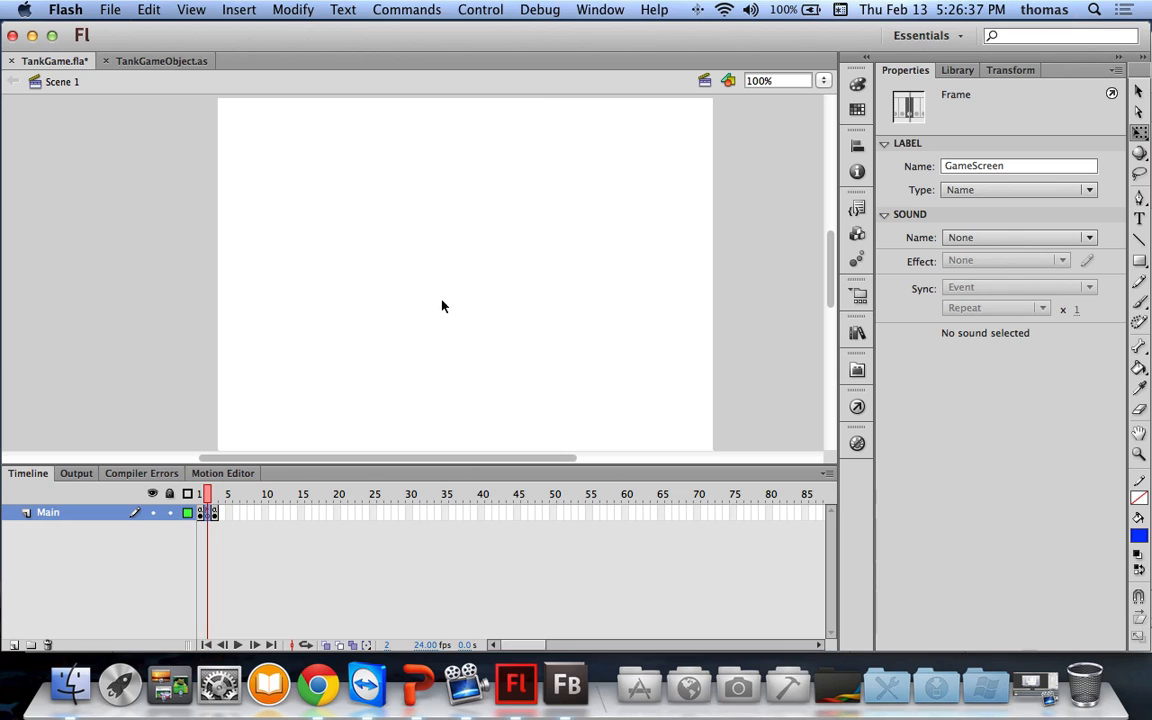
left_click(957, 70)
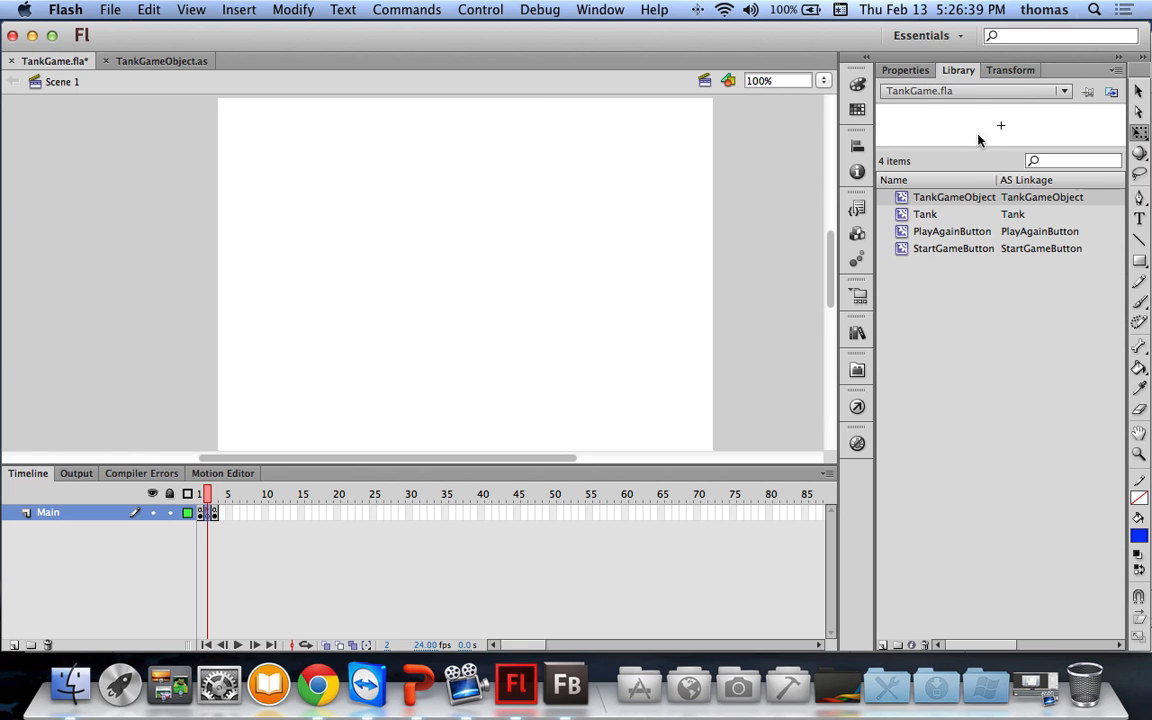
mouse_move(940, 204)
left_mouse_down()
mouse_move(270, 165)
mouse_move(243, 140)
left_mouse_up()
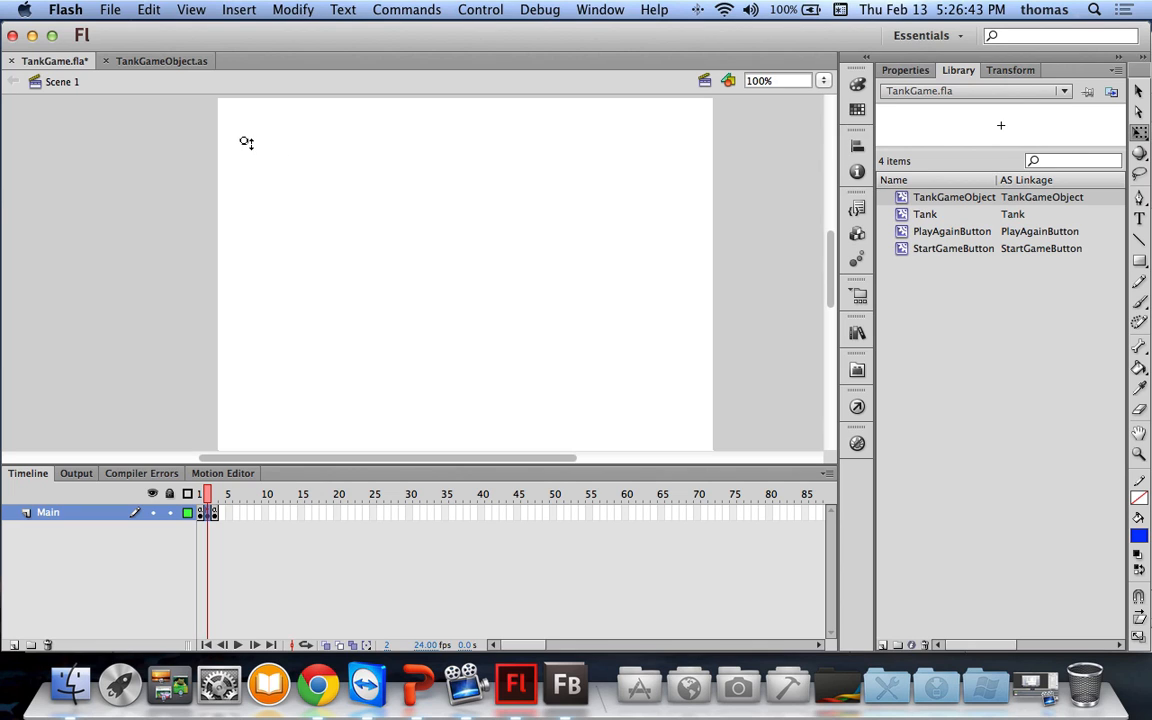
left_click_drag(247, 142, 241, 128)
left_click(250, 435)
Step: Remove the StartScreen and EndScreen frames from the Main layer and test the movie, closing the preview when done
left_click(201, 513)
right_click(201, 513)
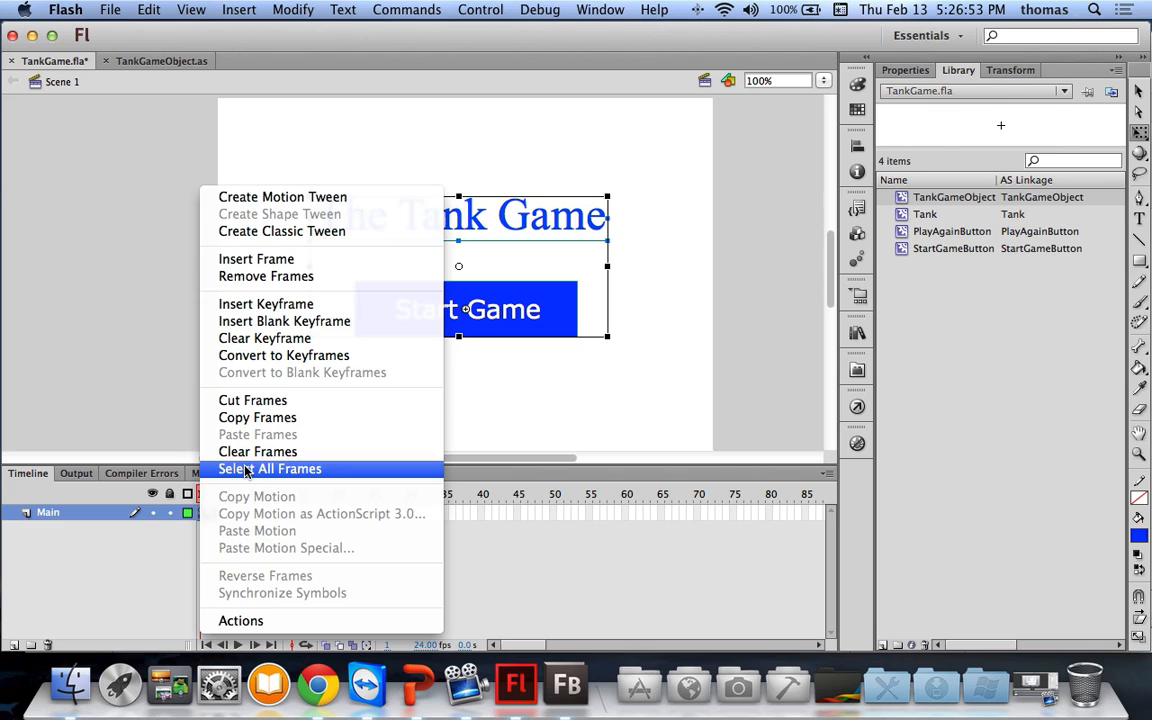
left_click(268, 277)
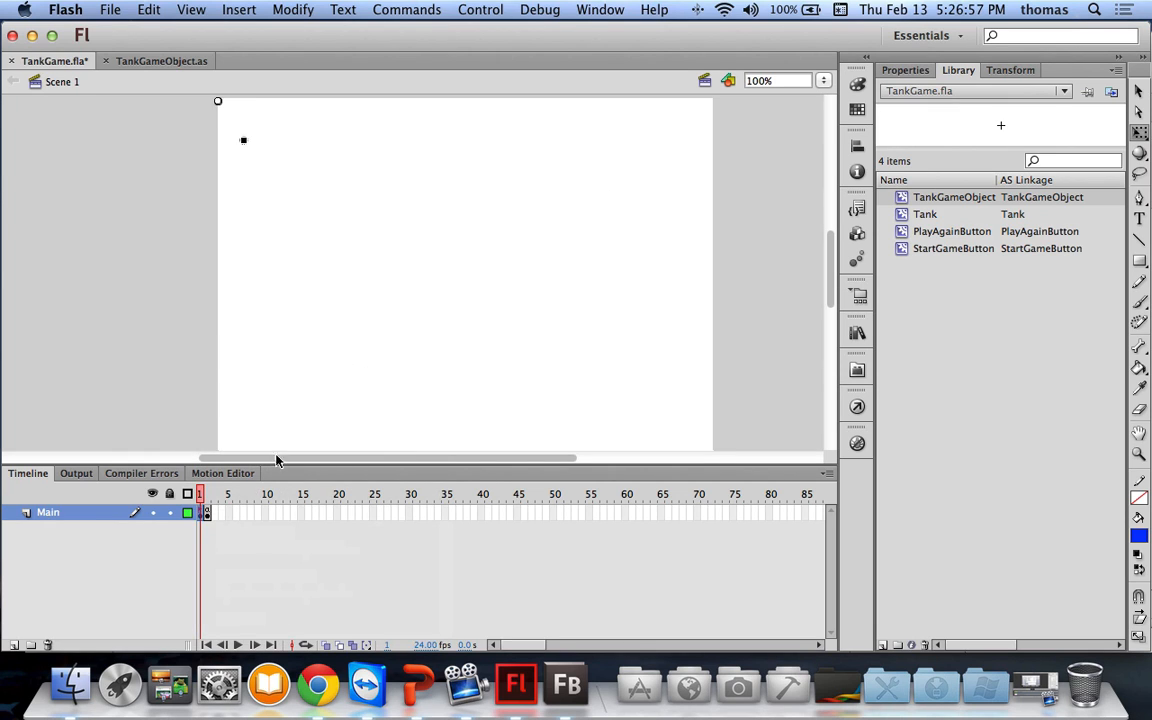
left_click(207, 513)
right_click(207, 513)
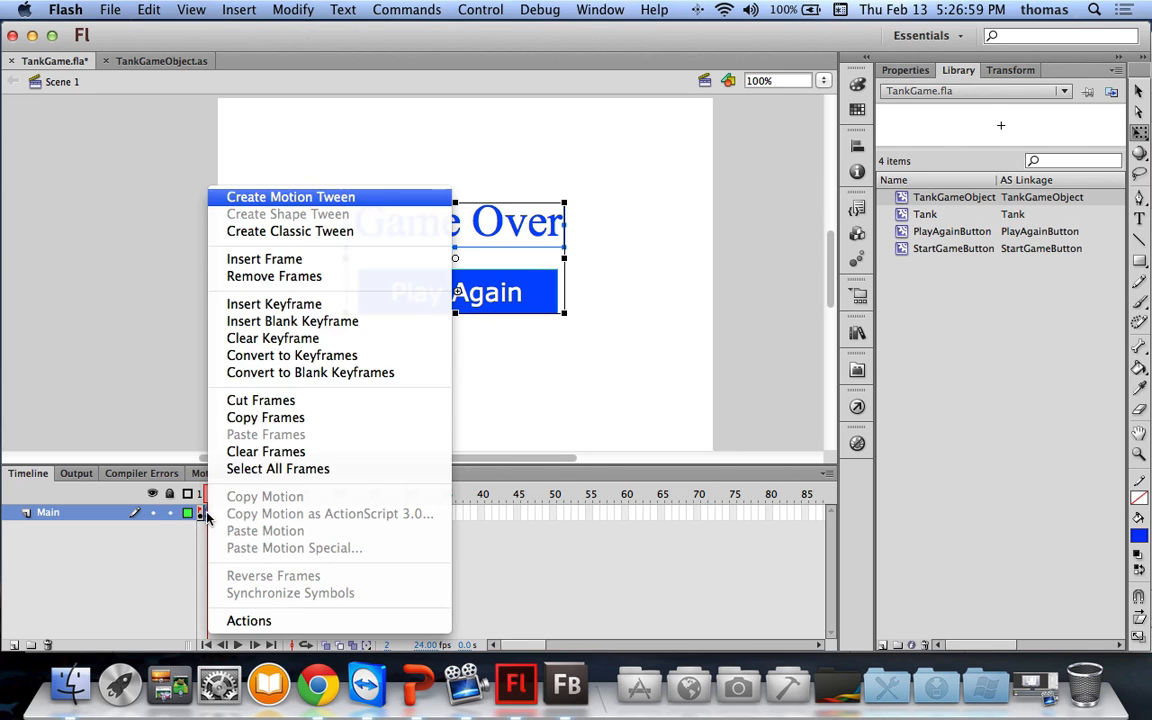
left_click(270, 276)
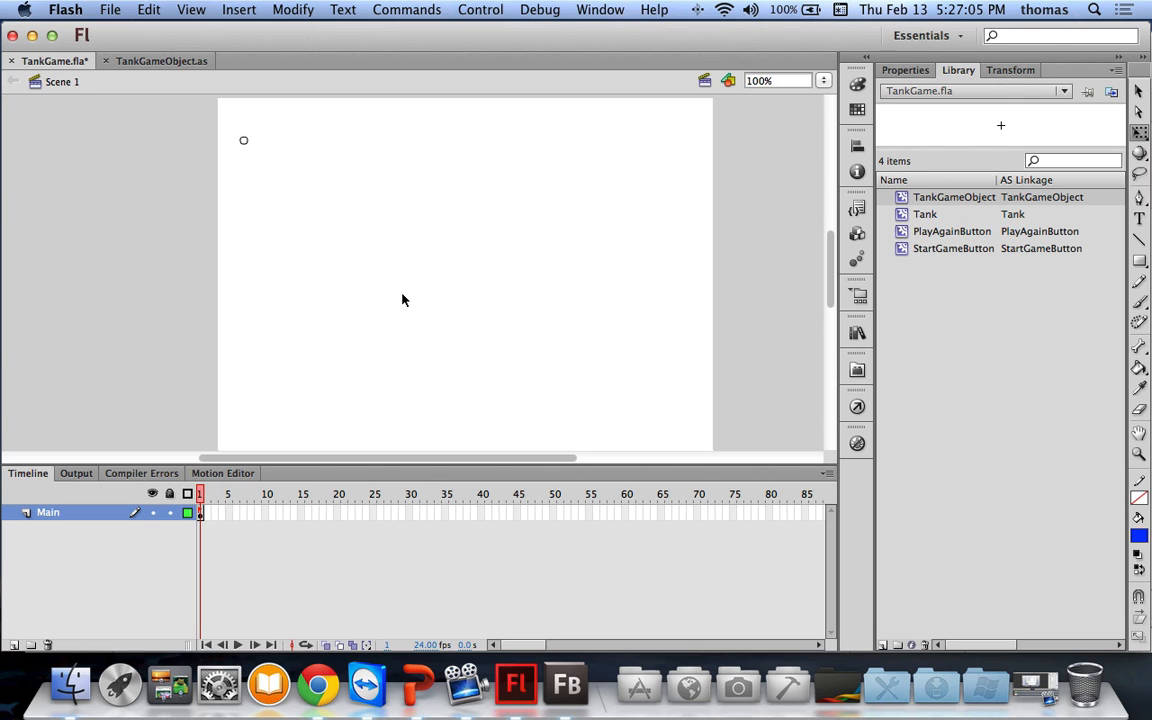
key("super+Return")
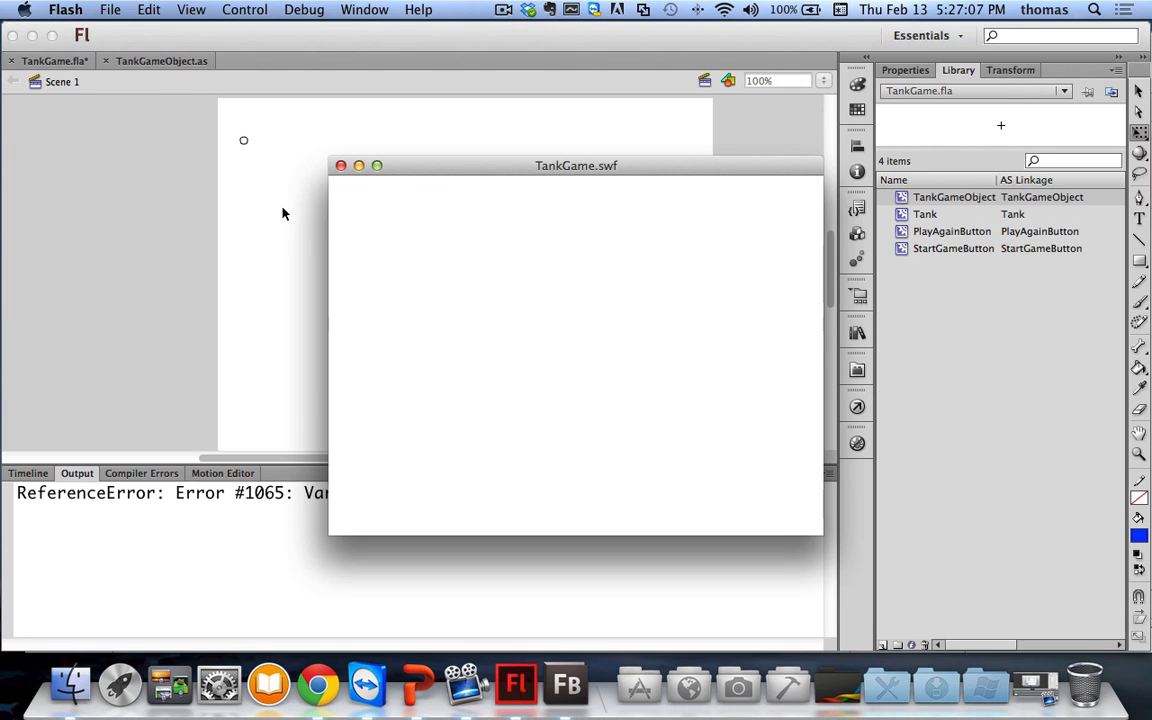
left_click(340, 165)
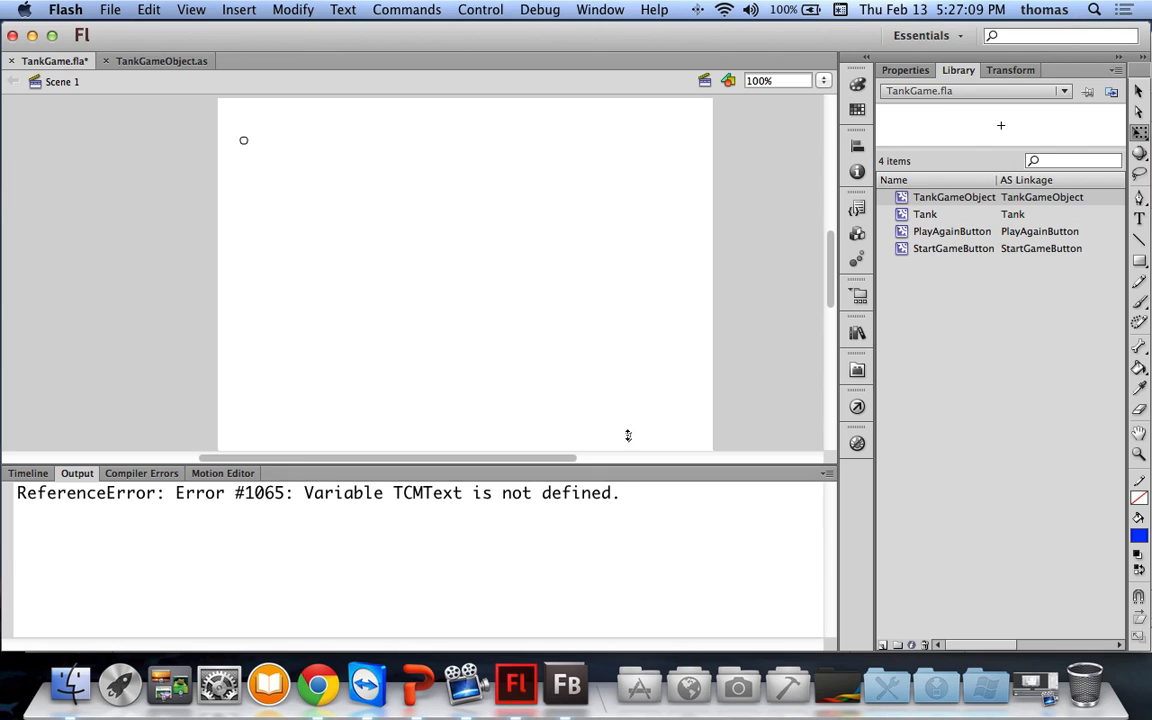
Step: Move the TankGameObject instance onto the stage's upper-left corner and check the remaining frame for script code
left_click_drag(245, 145, 218, 102)
key("alt+F9")
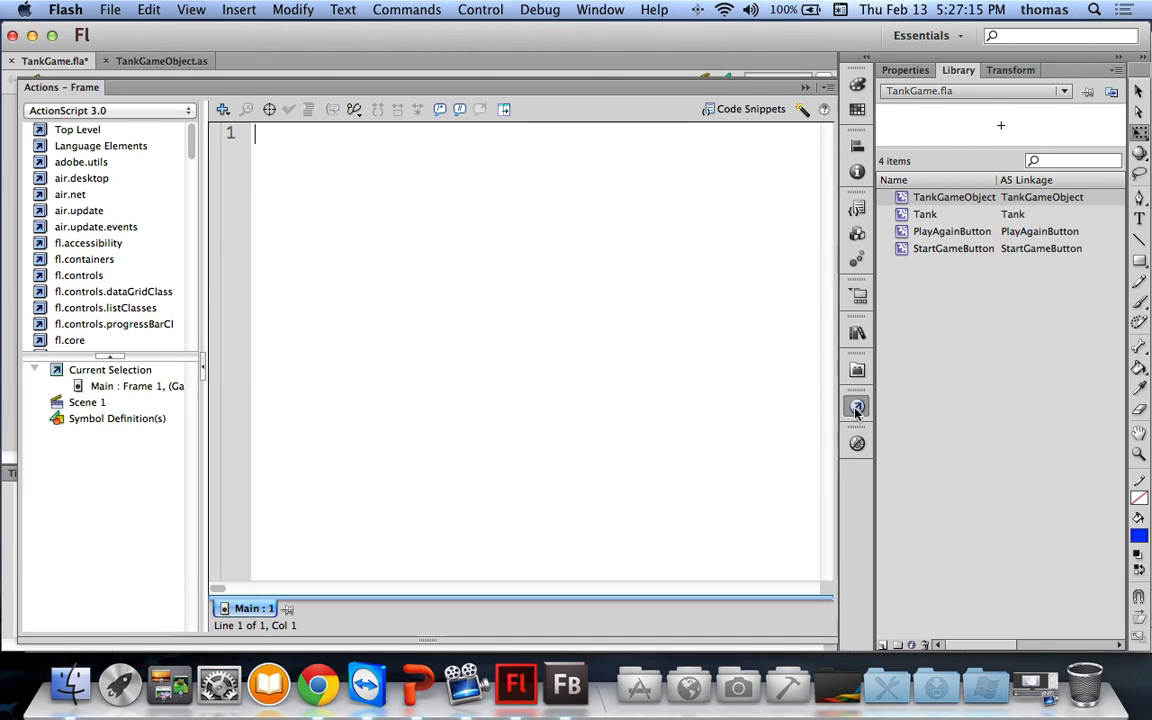
left_click(128, 388)
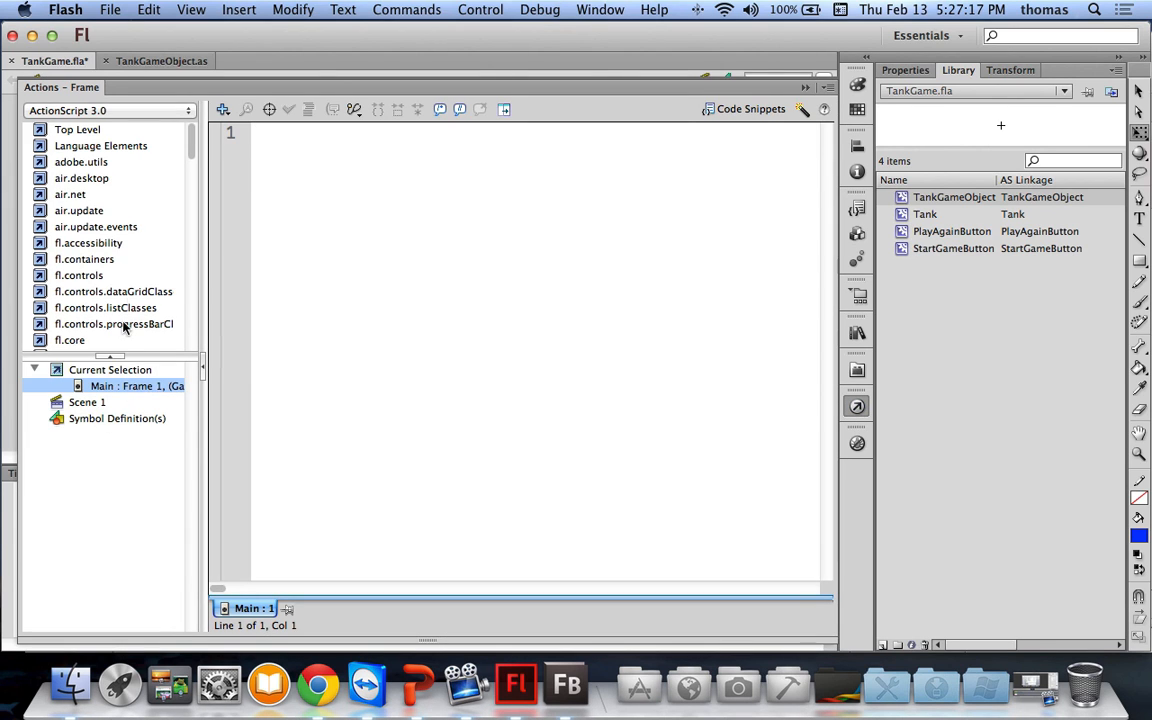
left_click(806, 88)
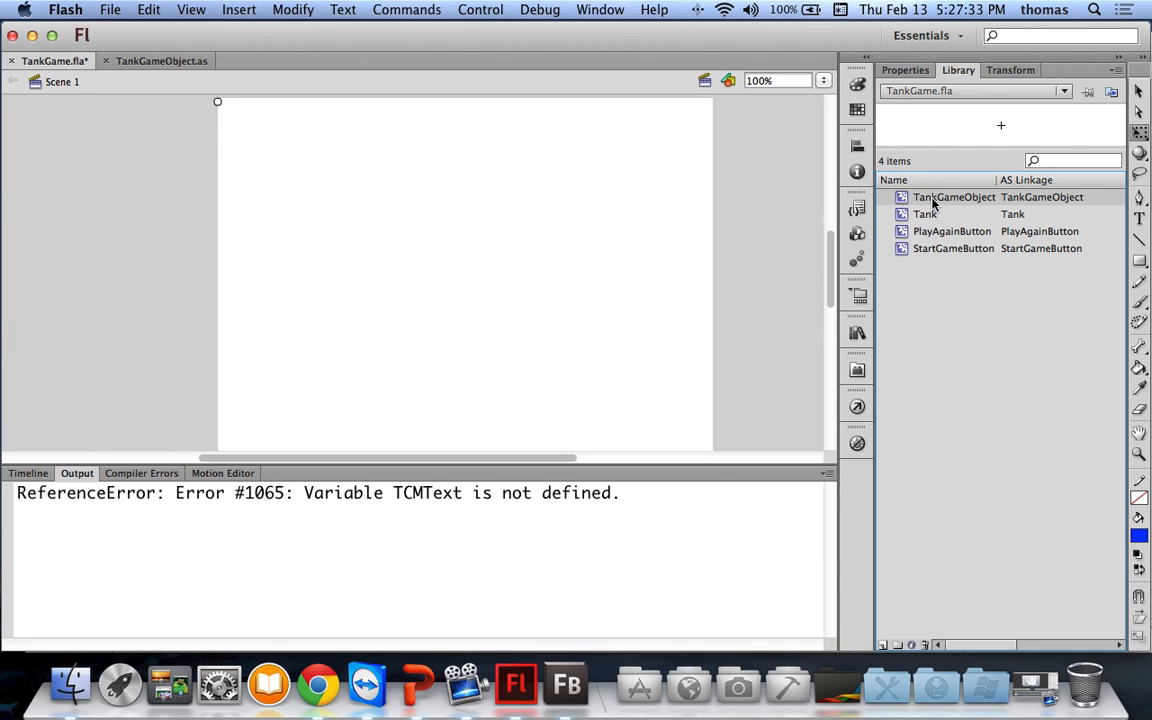
Step: Close TankGame.fla without saving its changes, close TankGameObject.as, and switch to Microsoft PowerPoint
left_click(11, 61)
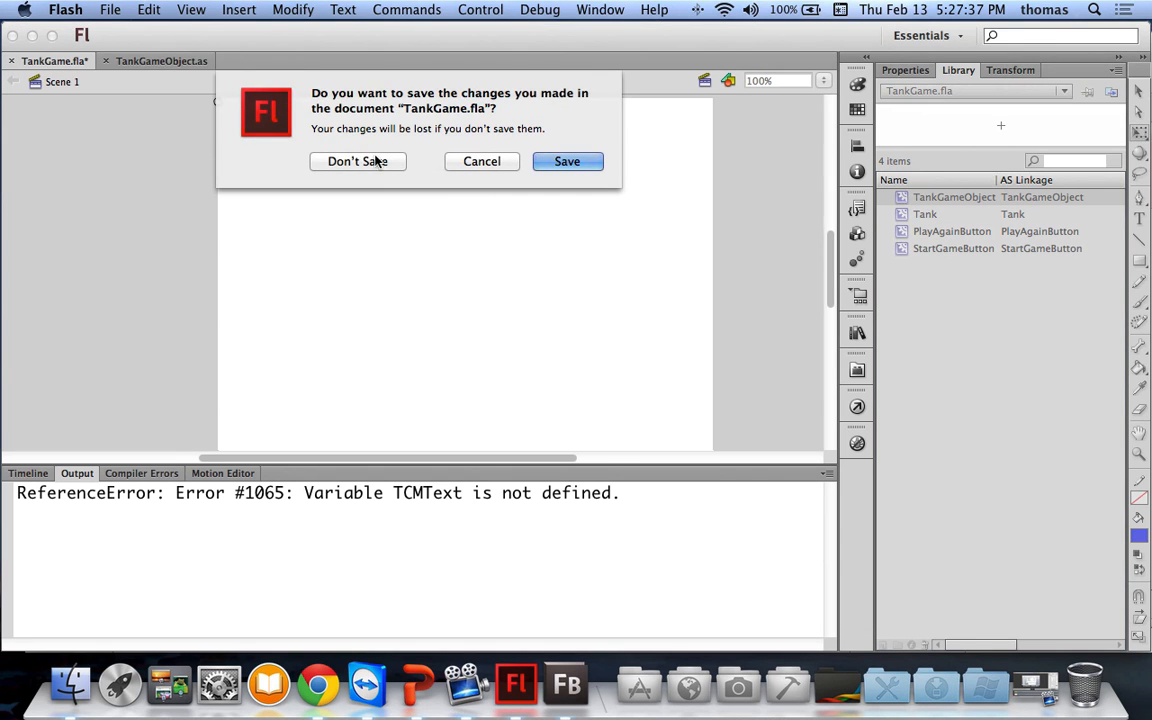
left_click(358, 161)
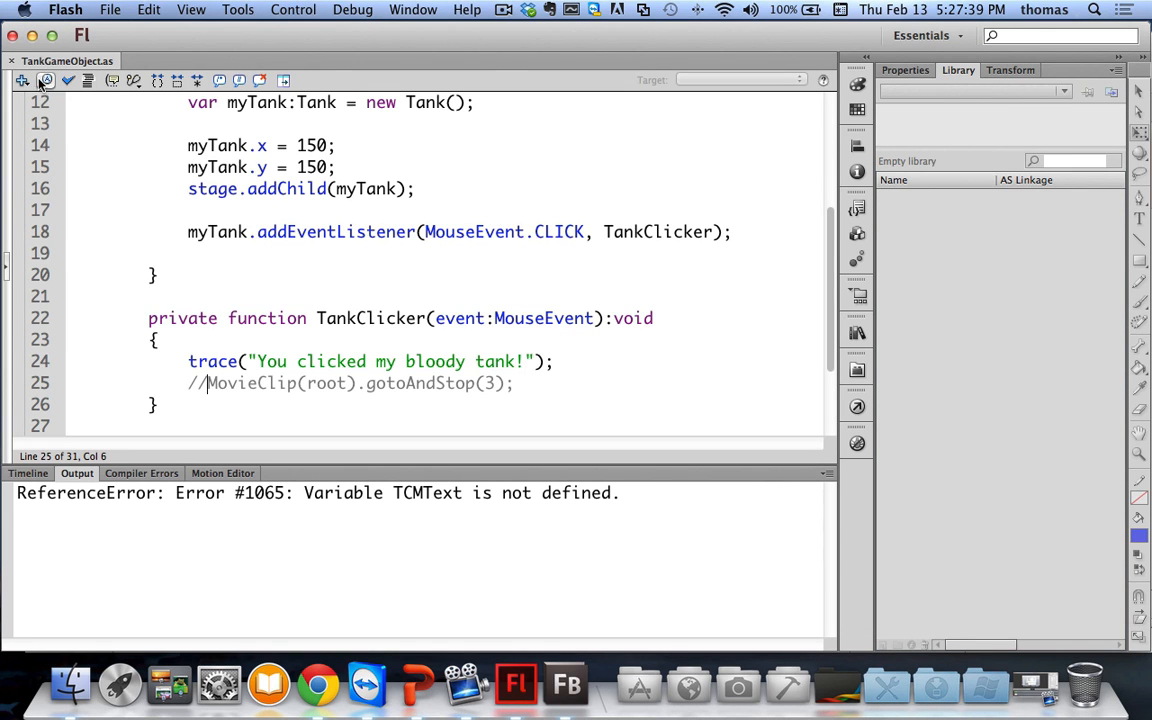
left_click(11, 61)
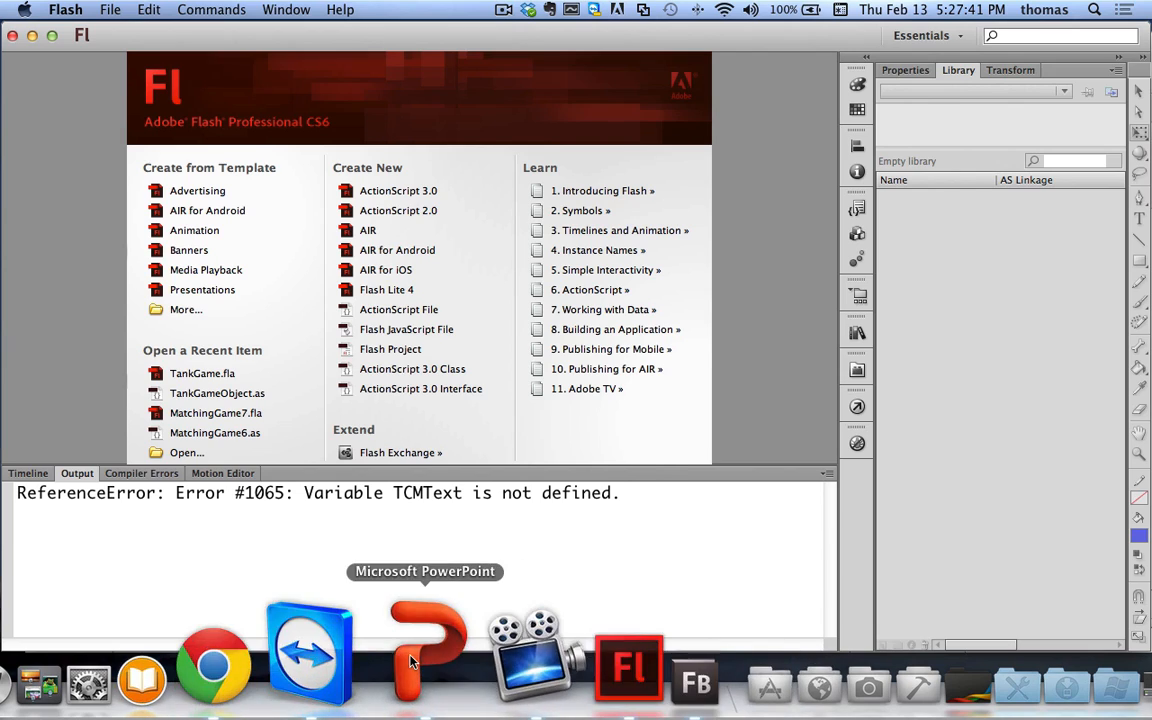
left_click(411, 661)
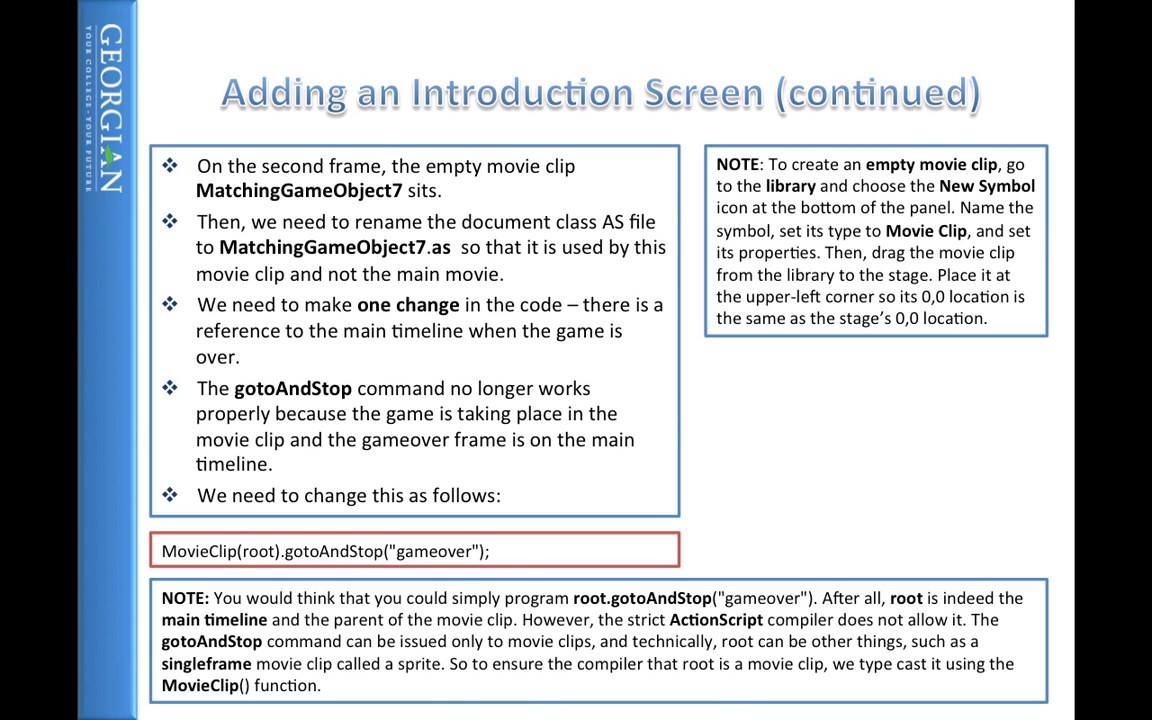